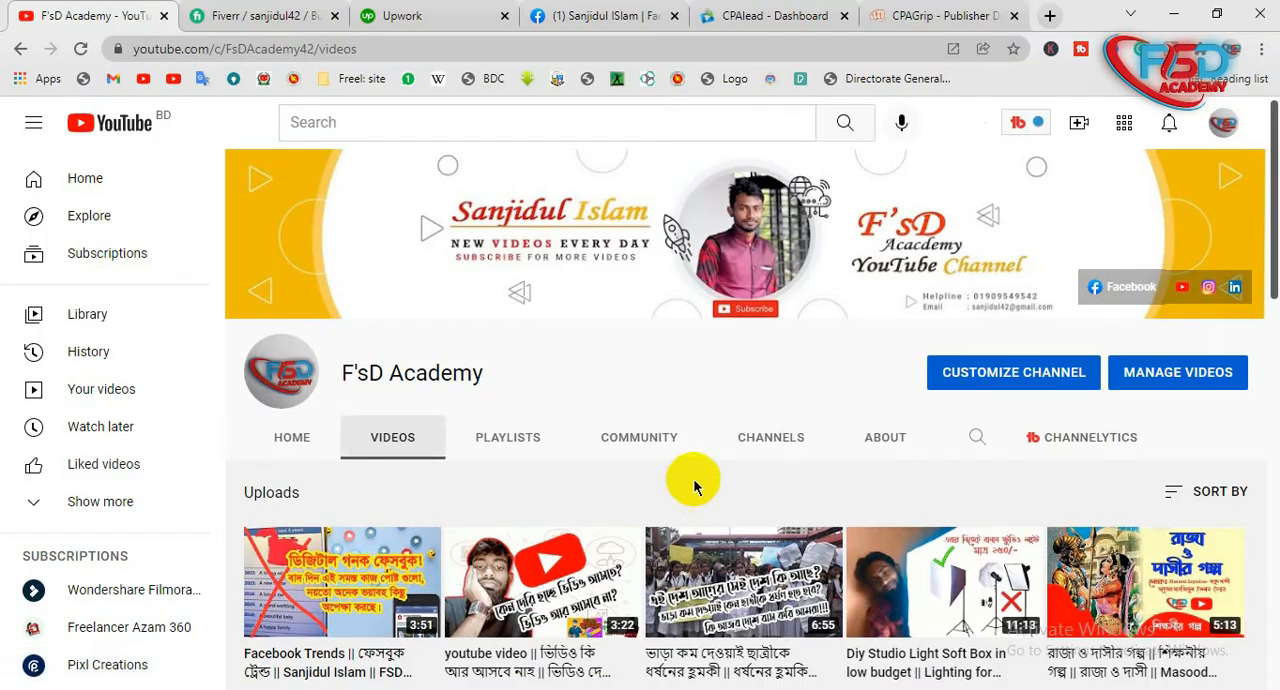
# - Switch to the browser and look through the F'sD Academy channel's uploaded videos
pyautogui.scroll(-2, 691, 481)
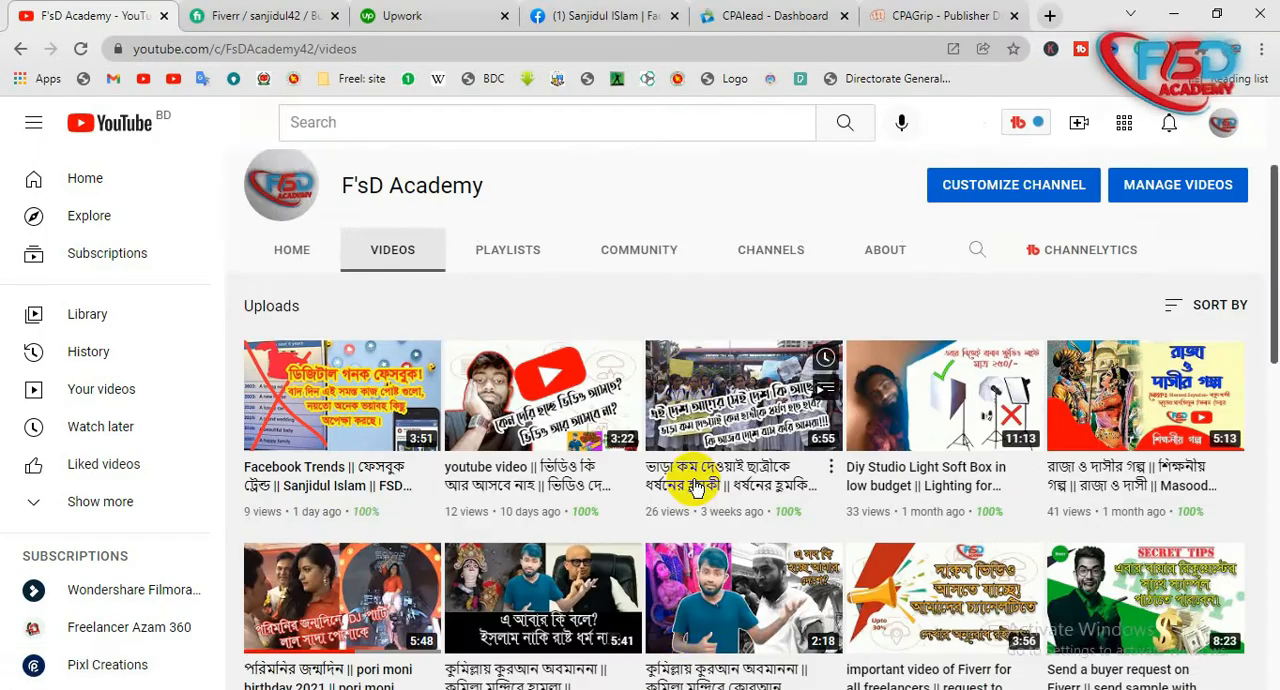
pyautogui.scroll(-2, 695, 484)
pyautogui.scroll(4, 693, 484)
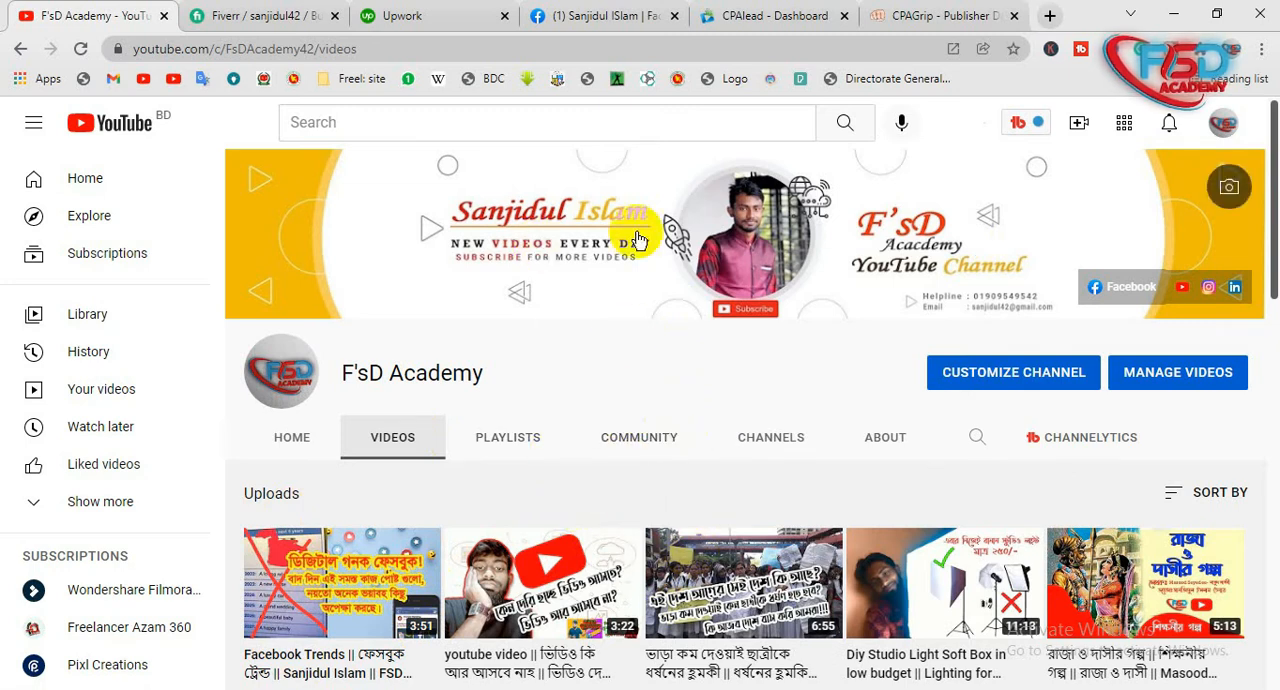
pyautogui.click(1170, 8)
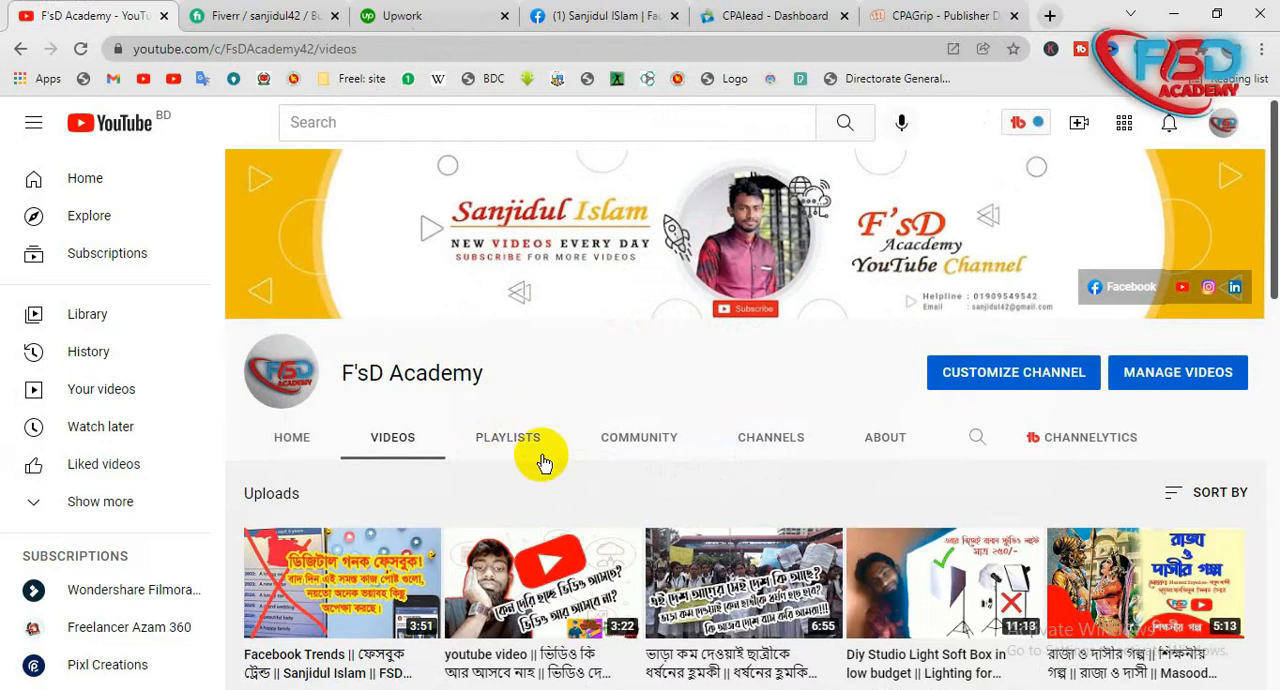
pyautogui.moveTo(490, 372); pyautogui.dragTo(342, 373)
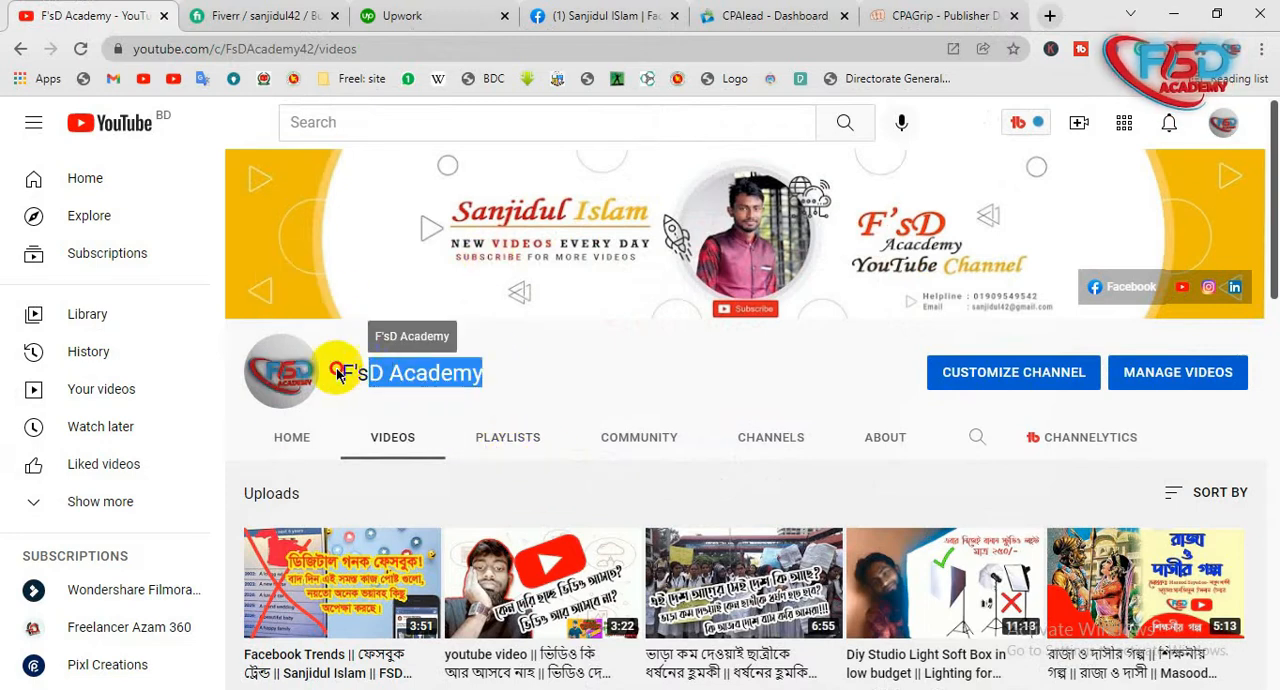
pyautogui.click(528, 394)
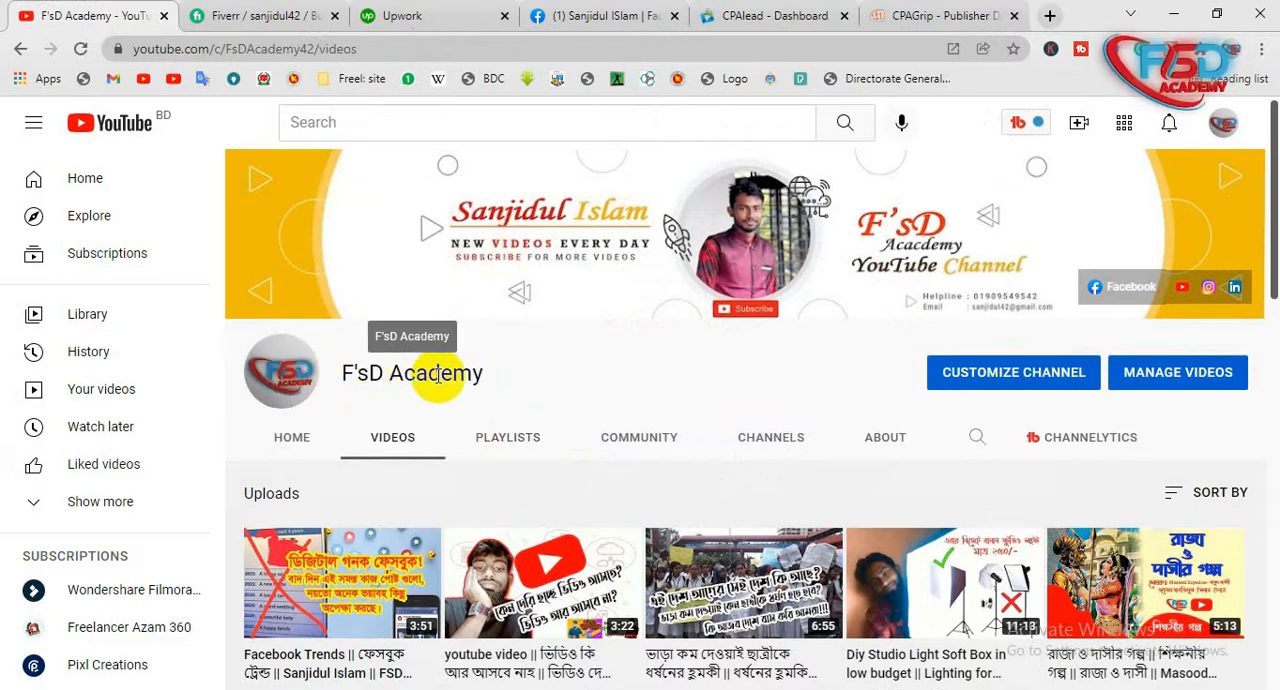
pyautogui.moveTo(482, 372); pyautogui.dragTo(353, 372)
pyautogui.click(511, 387)
pyautogui.moveTo(490, 367); pyautogui.dragTo(357, 370)
pyautogui.click(513, 375)
# - Open the F'sD Academy channel's playlists, look over the Photoshop and Illustrator basic class playlists, and return to Illustrator
pyautogui.click(510, 447)
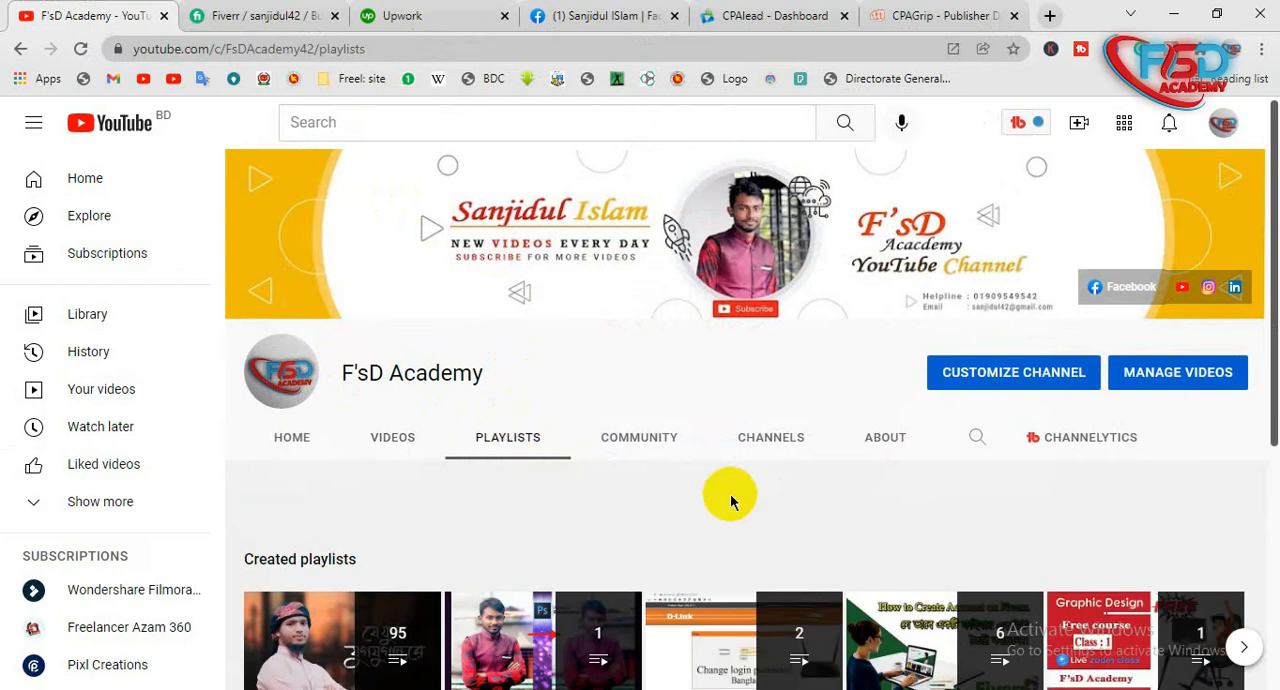
pyautogui.scroll(-4, 729, 503)
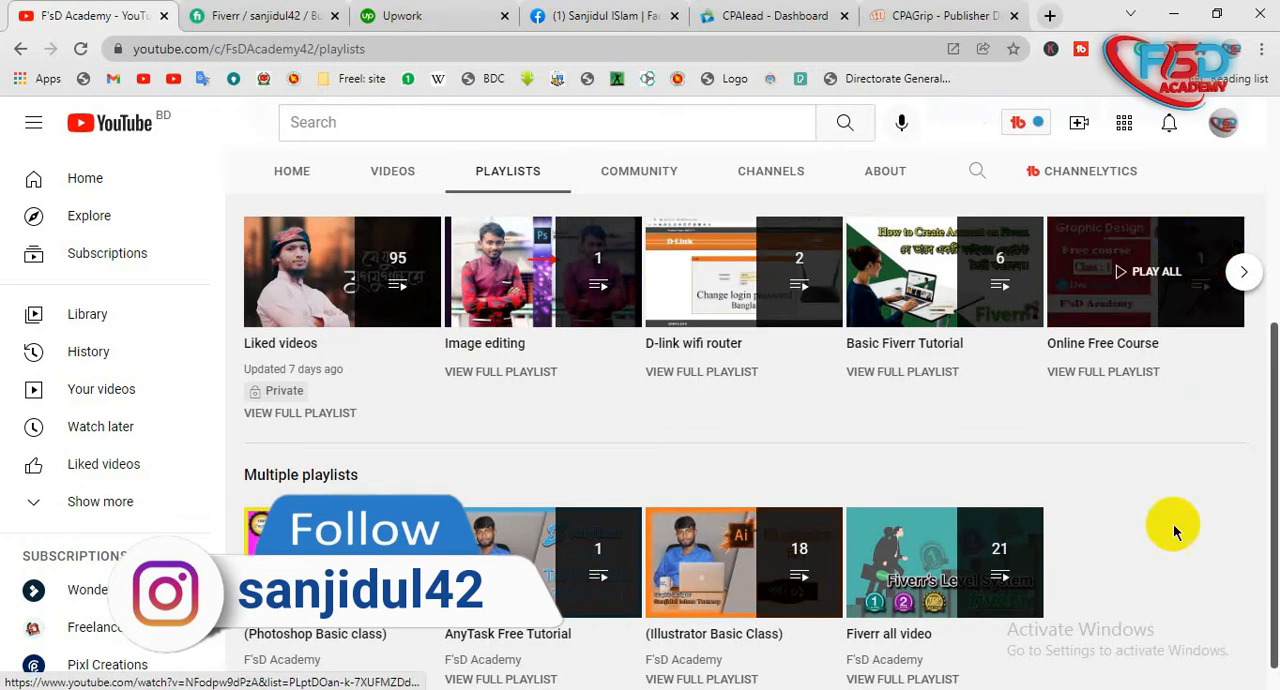
pyautogui.scroll(-1, 1205, 482)
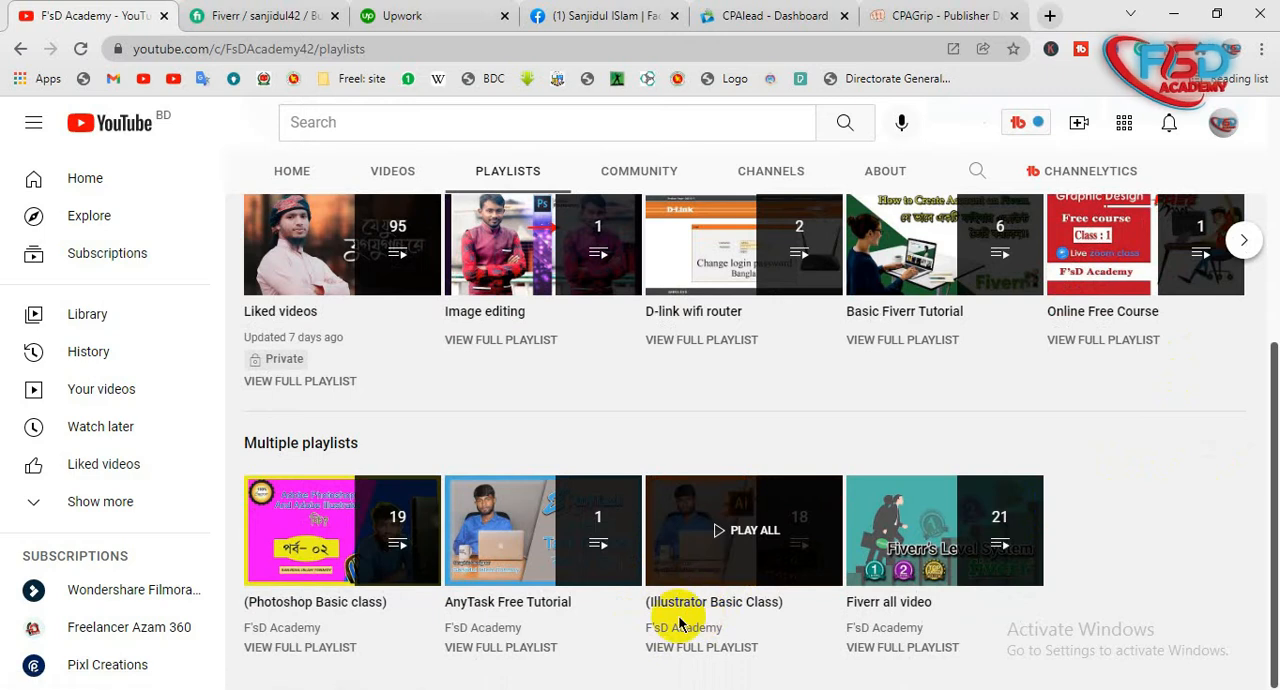
pyautogui.click(775, 557)
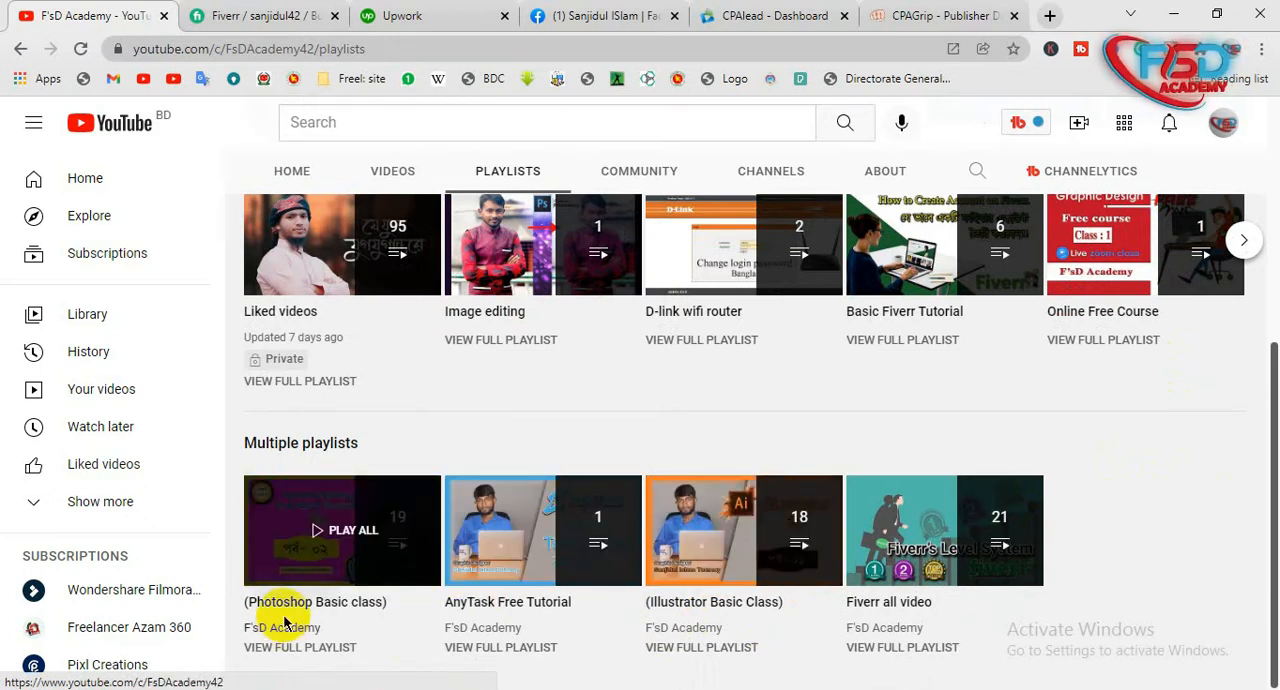
pyautogui.click(395, 549)
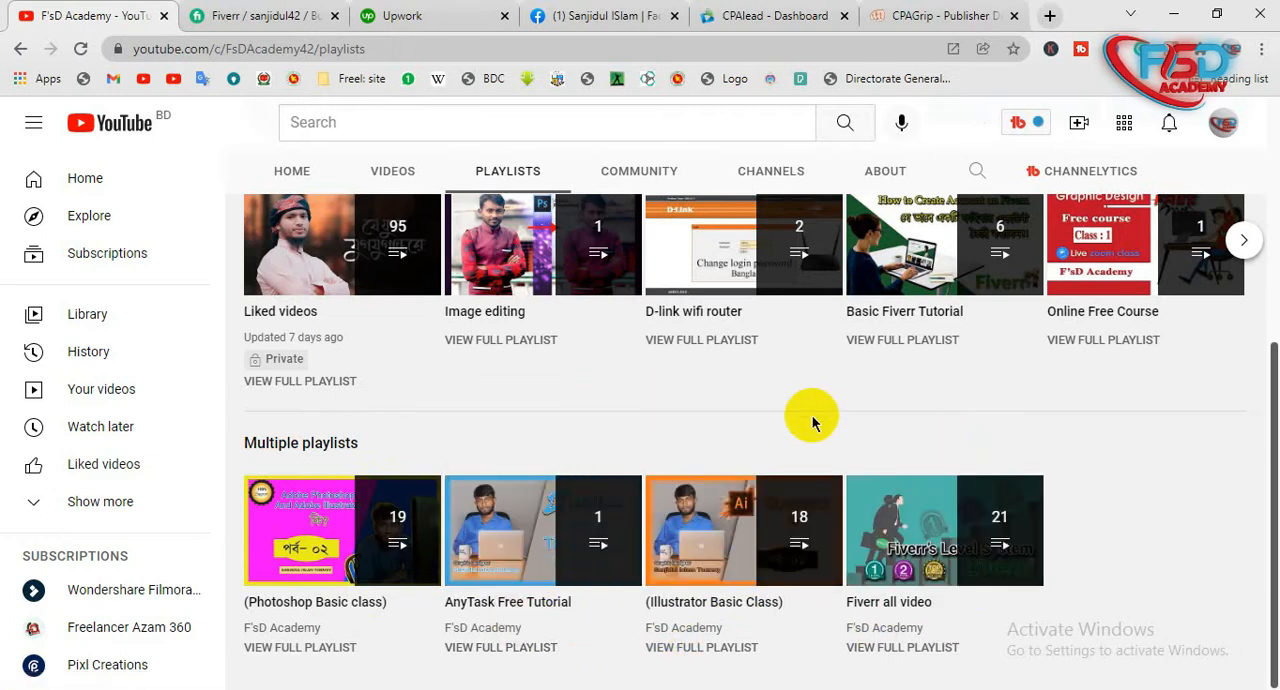
pyautogui.scroll(1, 811, 422)
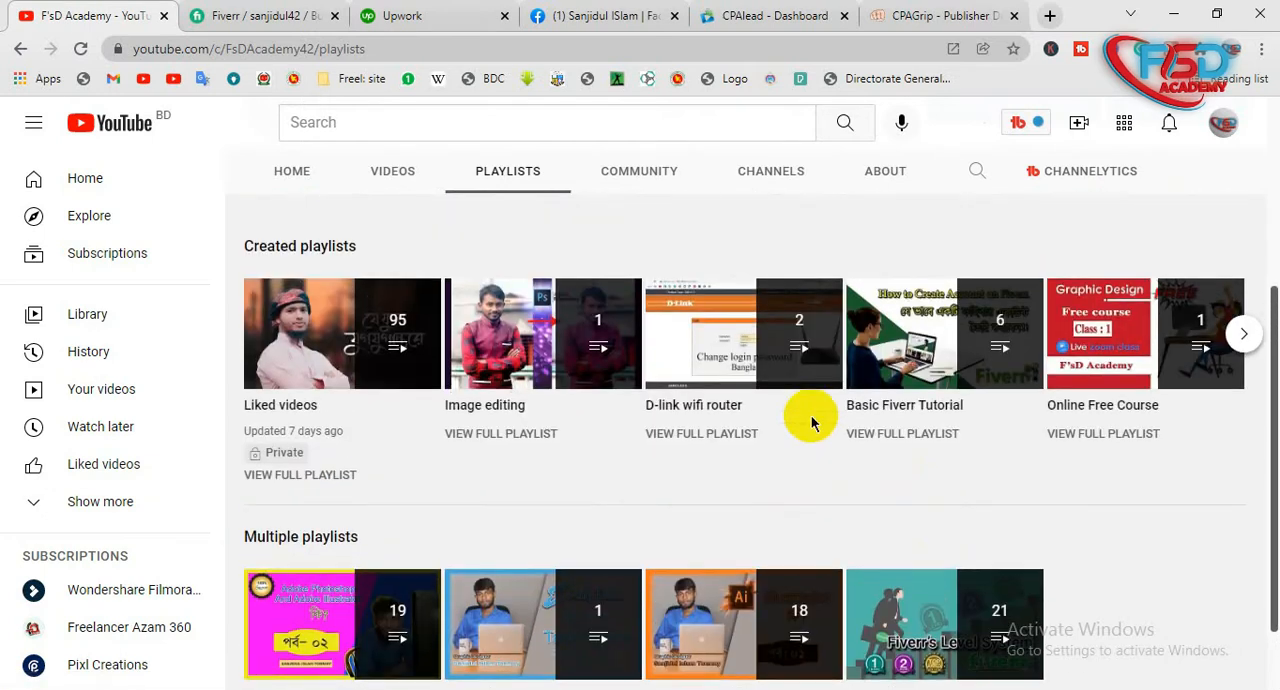
pyautogui.click(1165, 11)
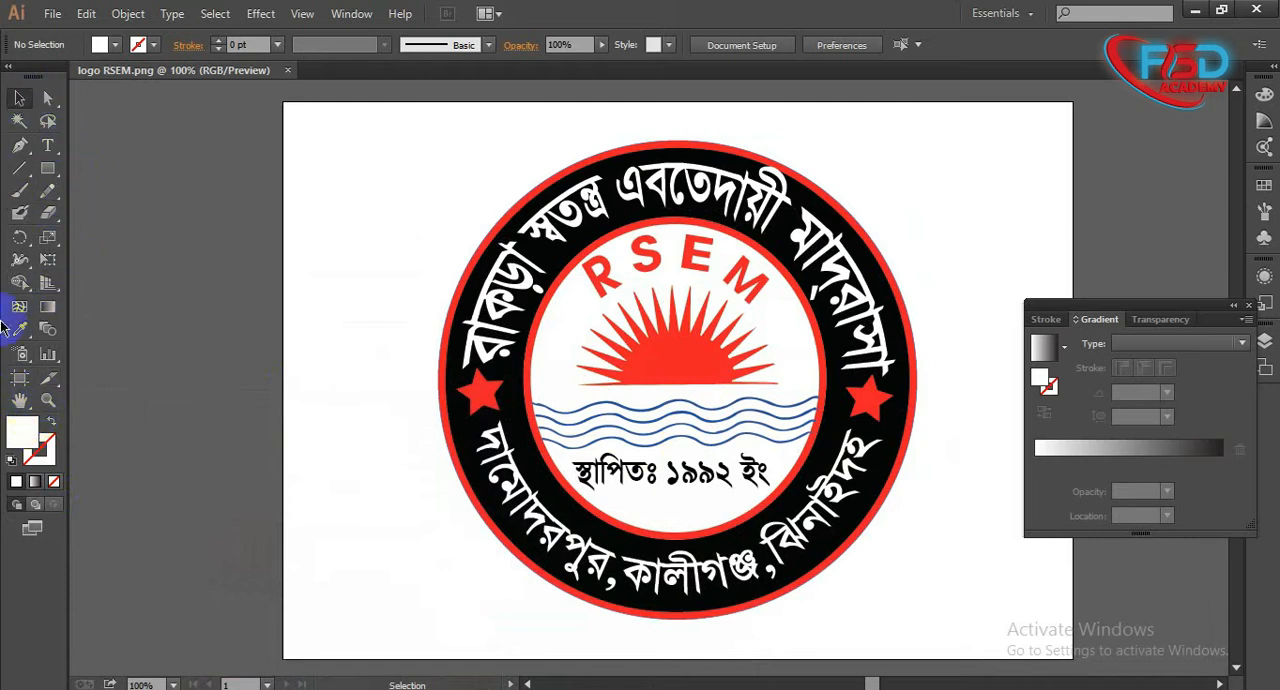
pyautogui.moveTo(420, 206); pyautogui.dragTo(891, 517)
pyautogui.click(128, 403)
pyautogui.click(641, 271)
pyautogui.click(200, 123)
pyautogui.click(52, 13)
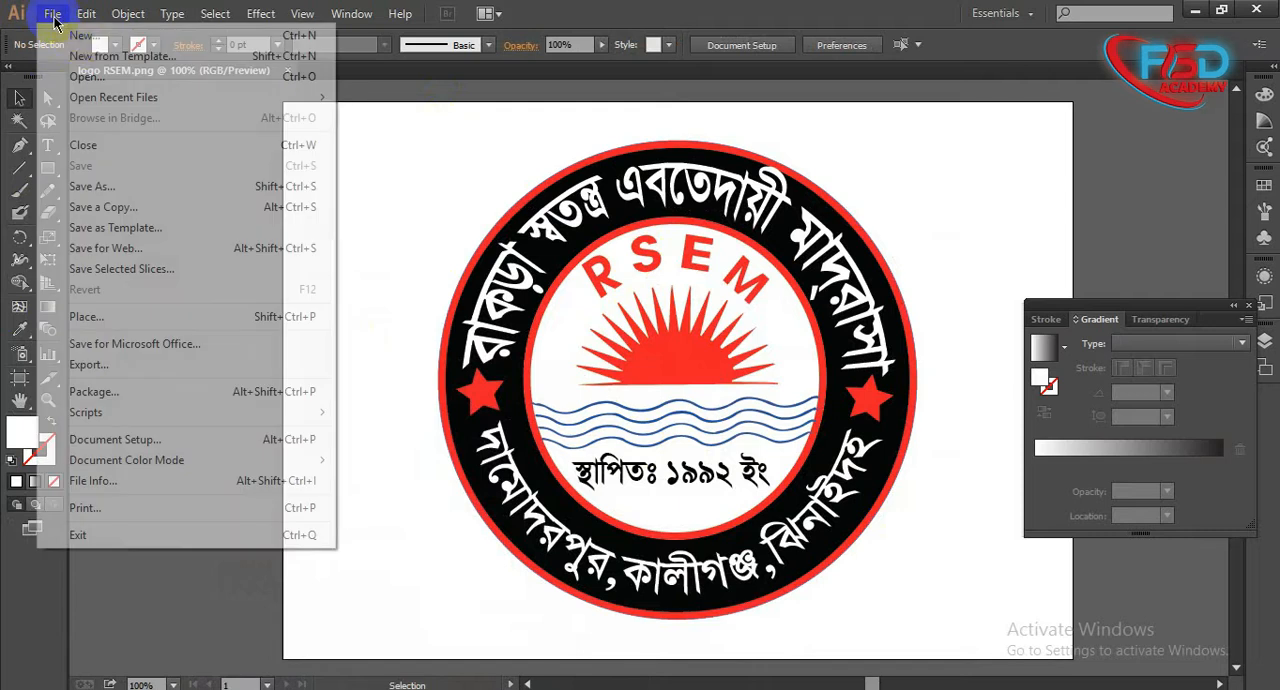
pyautogui.click(83, 38)
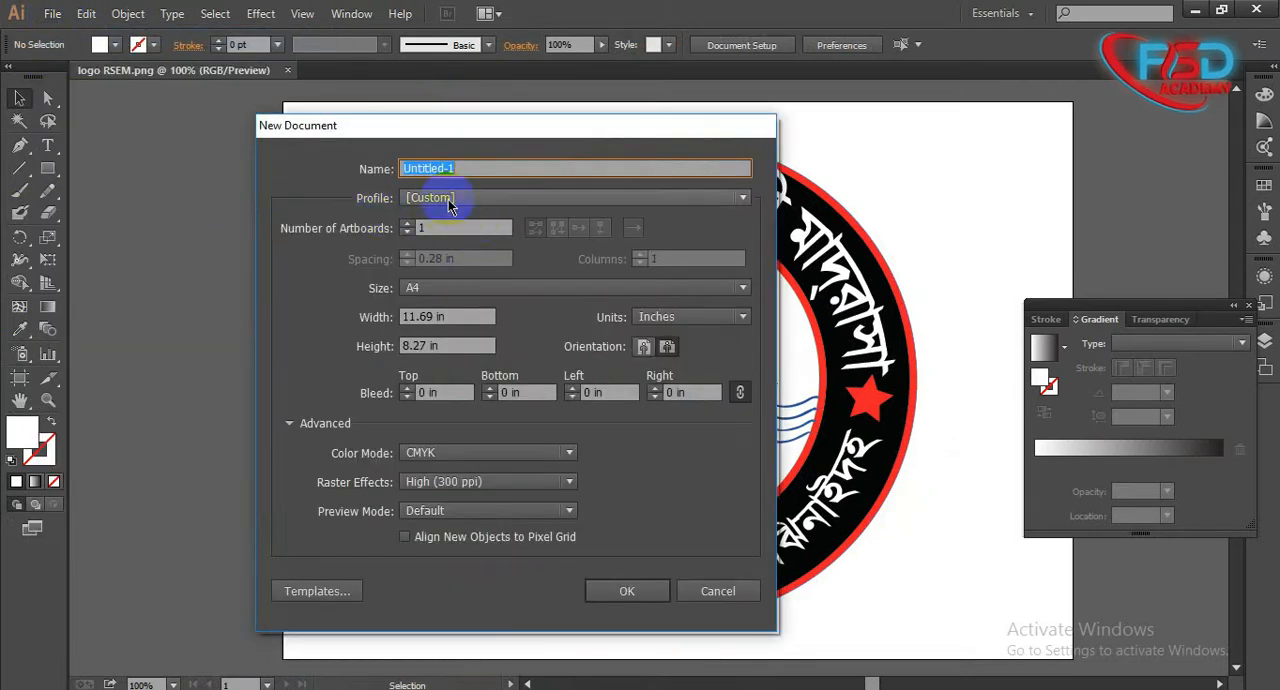
pyautogui.click(448, 199)
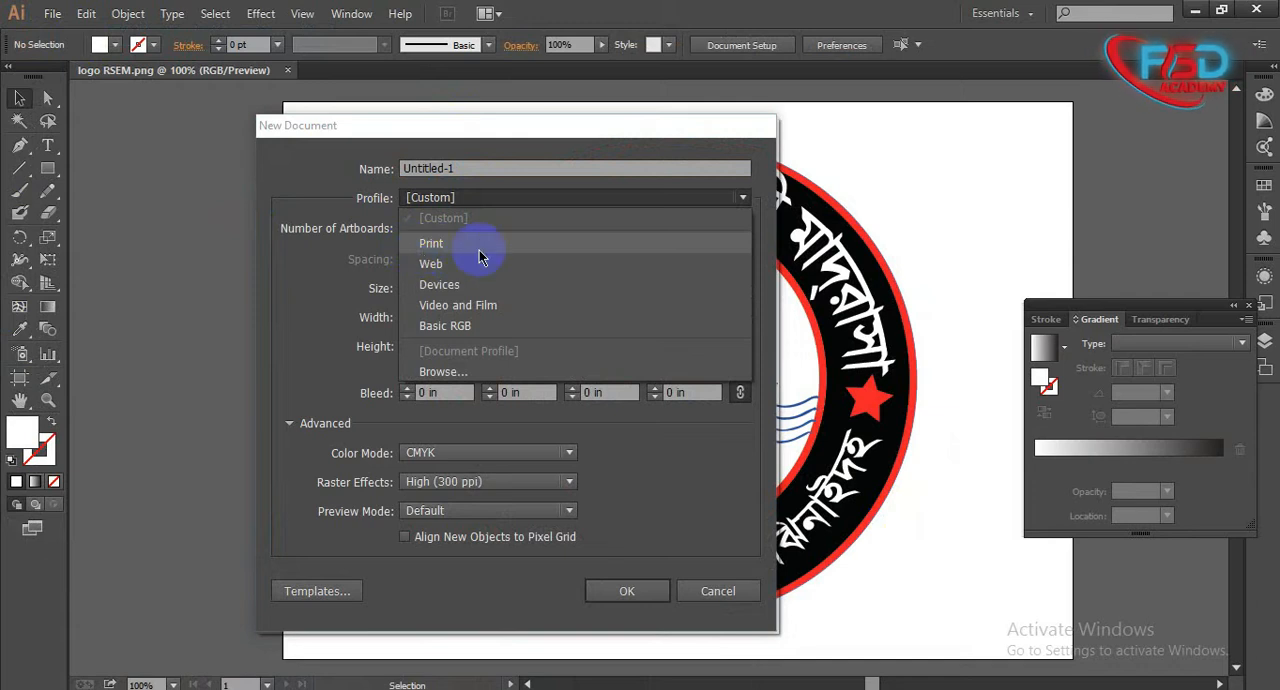
pyautogui.moveTo(514, 122); pyautogui.dragTo(292, 122)
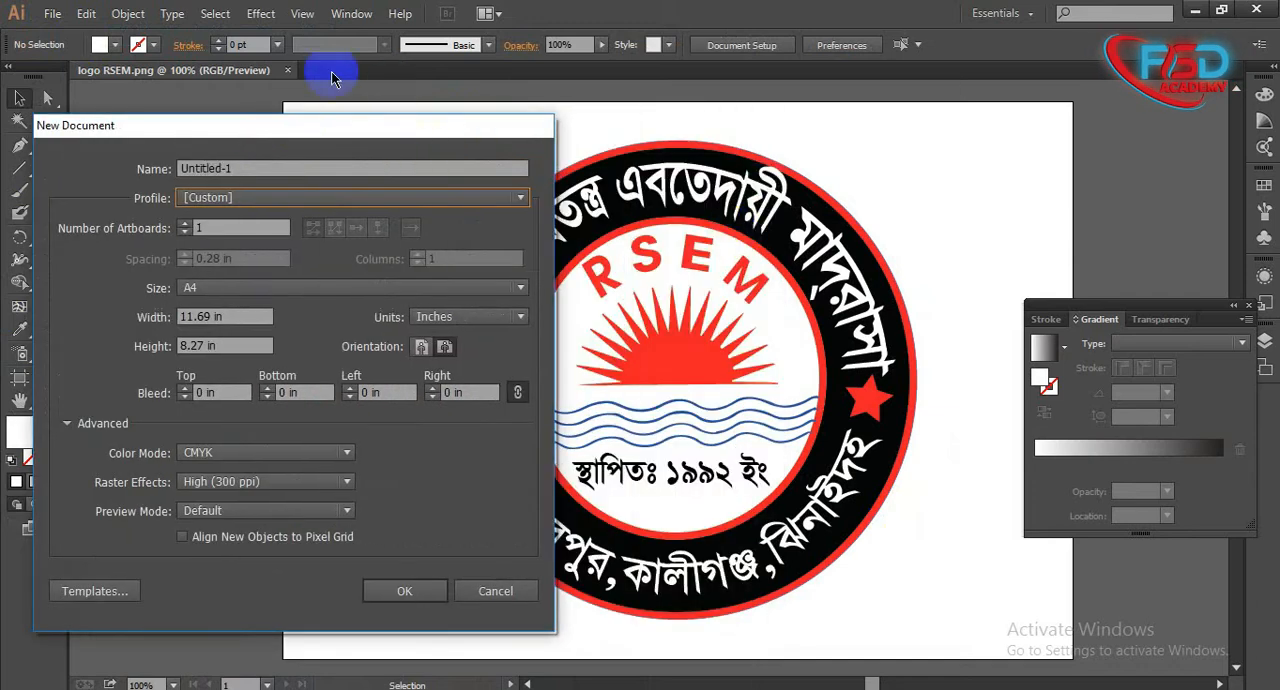
pyautogui.click(495, 591)
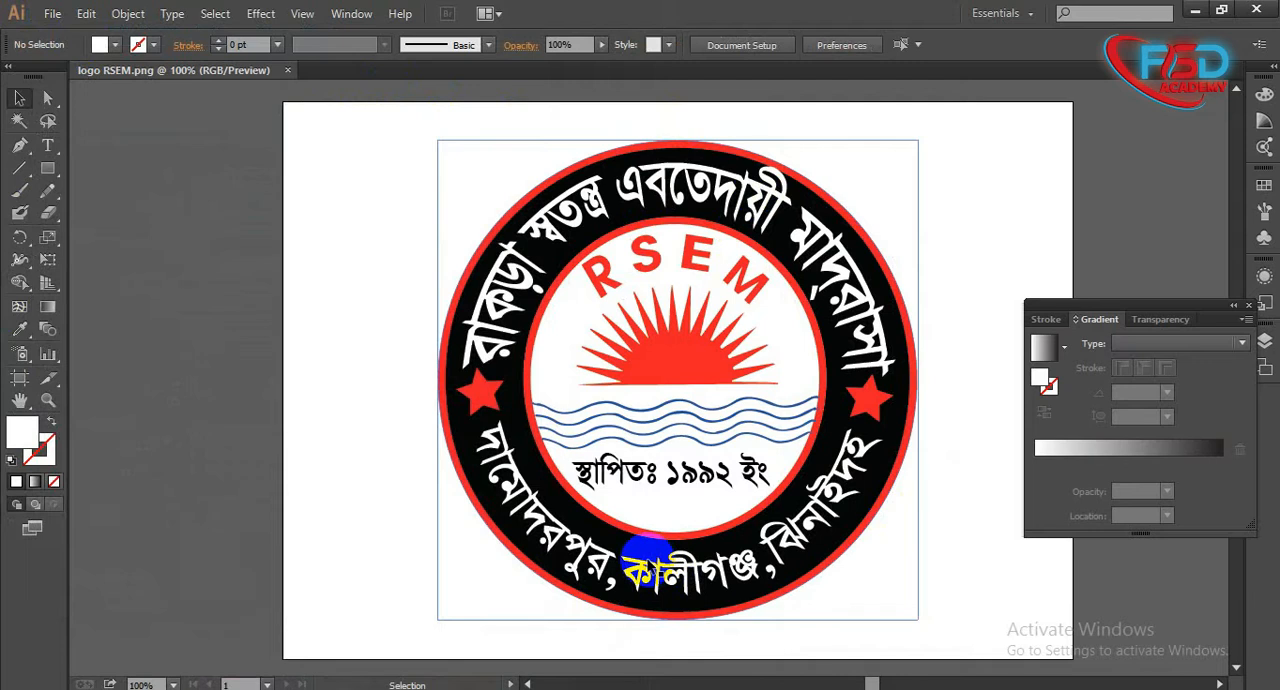
# - Select the whole circular RSEM logo image on the artboard
pyautogui.moveTo(353, 205); pyautogui.dragTo(895, 543)
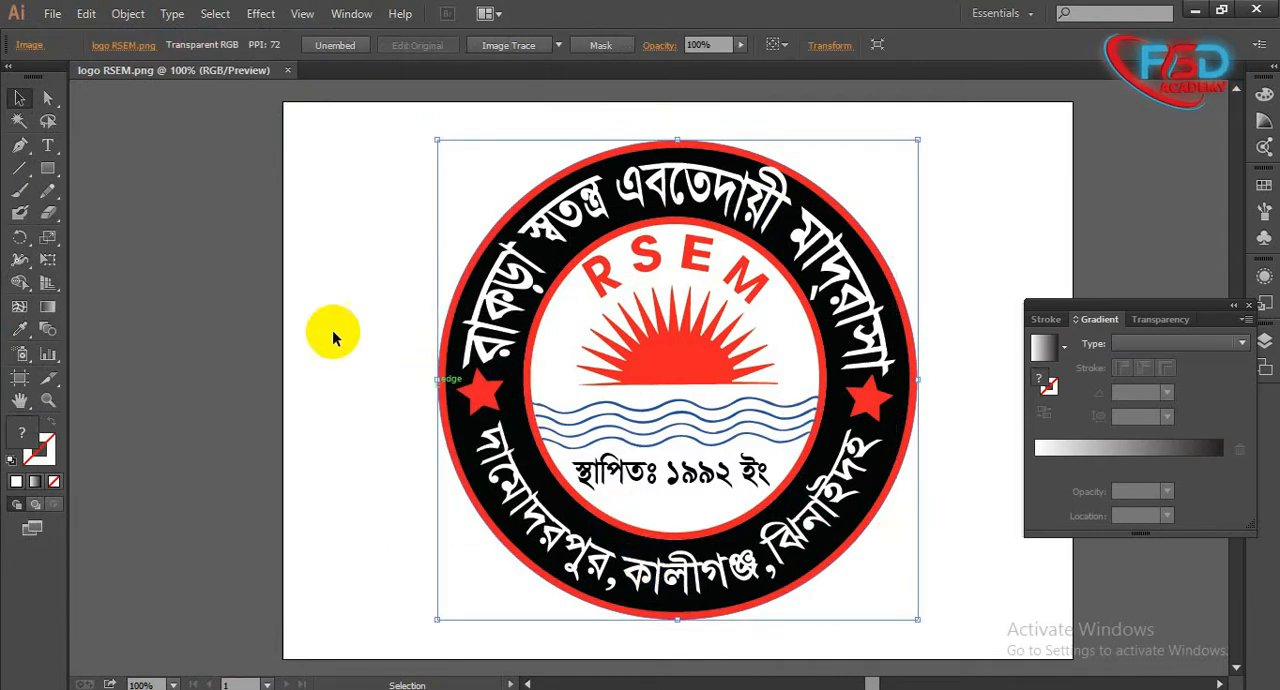
pyautogui.click(358, 295)
pyautogui.moveTo(203, 198); pyautogui.dragTo(1032, 438)
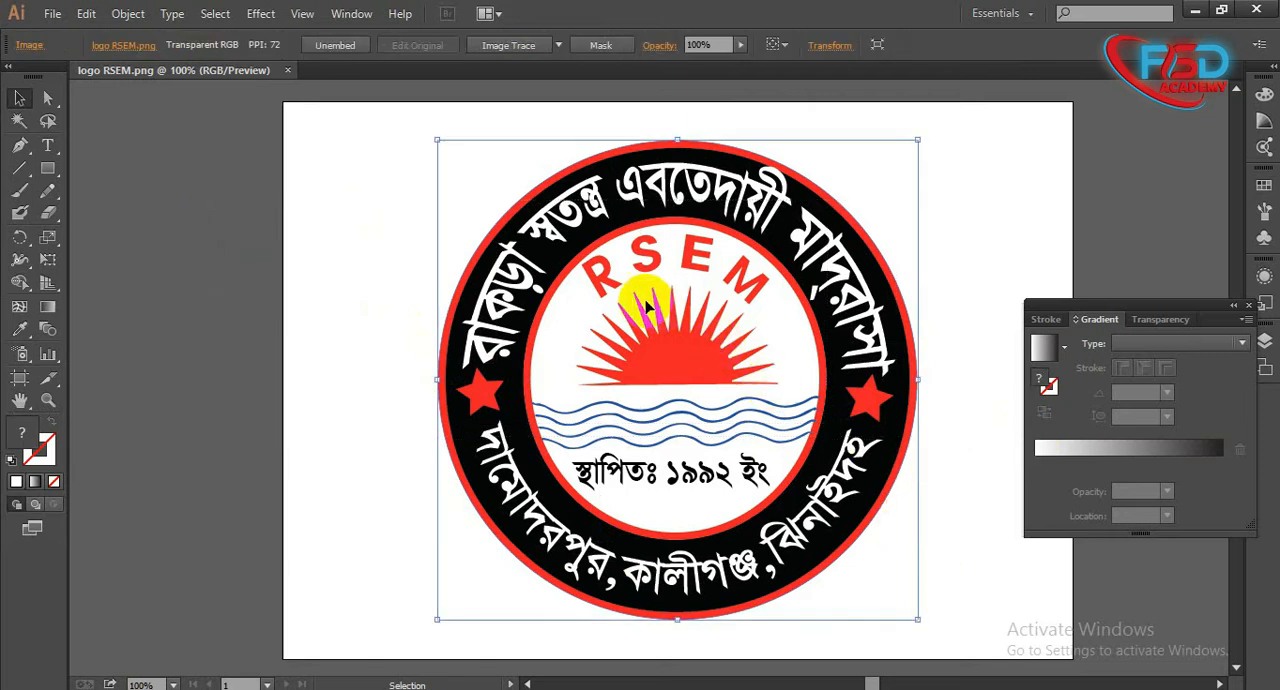
pyautogui.click(52, 14)
pyautogui.click(63, 37)
pyautogui.click(281, 197)
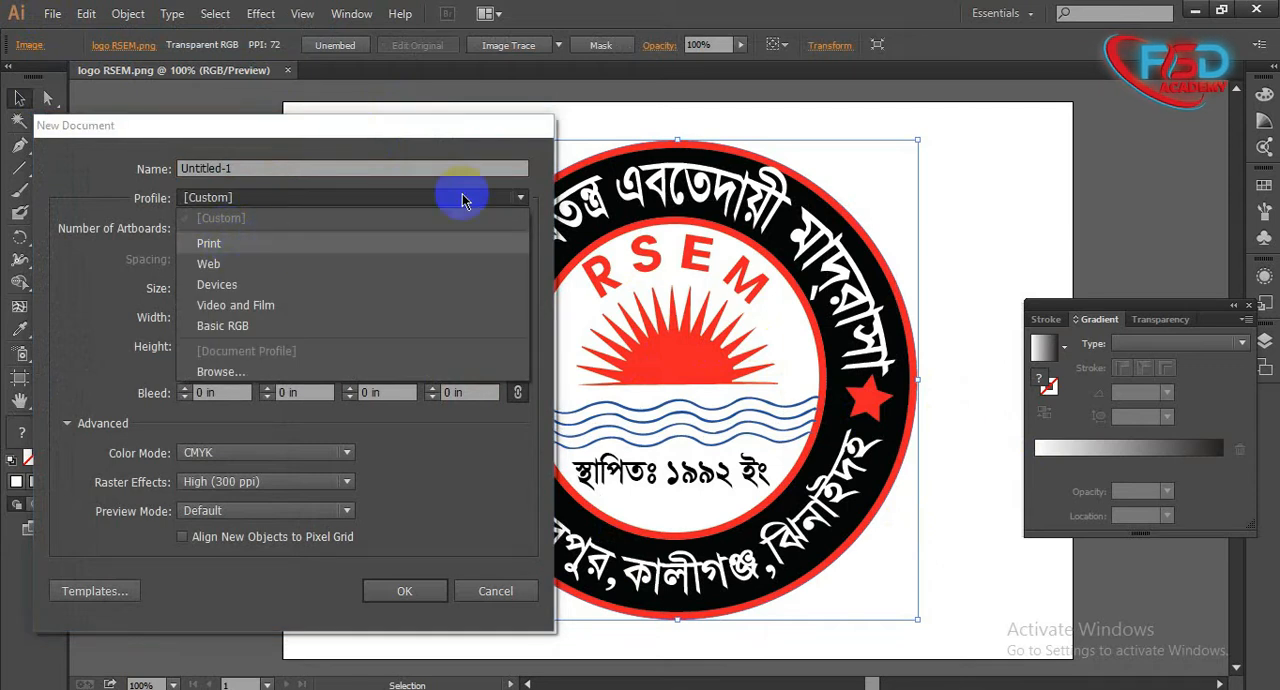
pyautogui.click(493, 592)
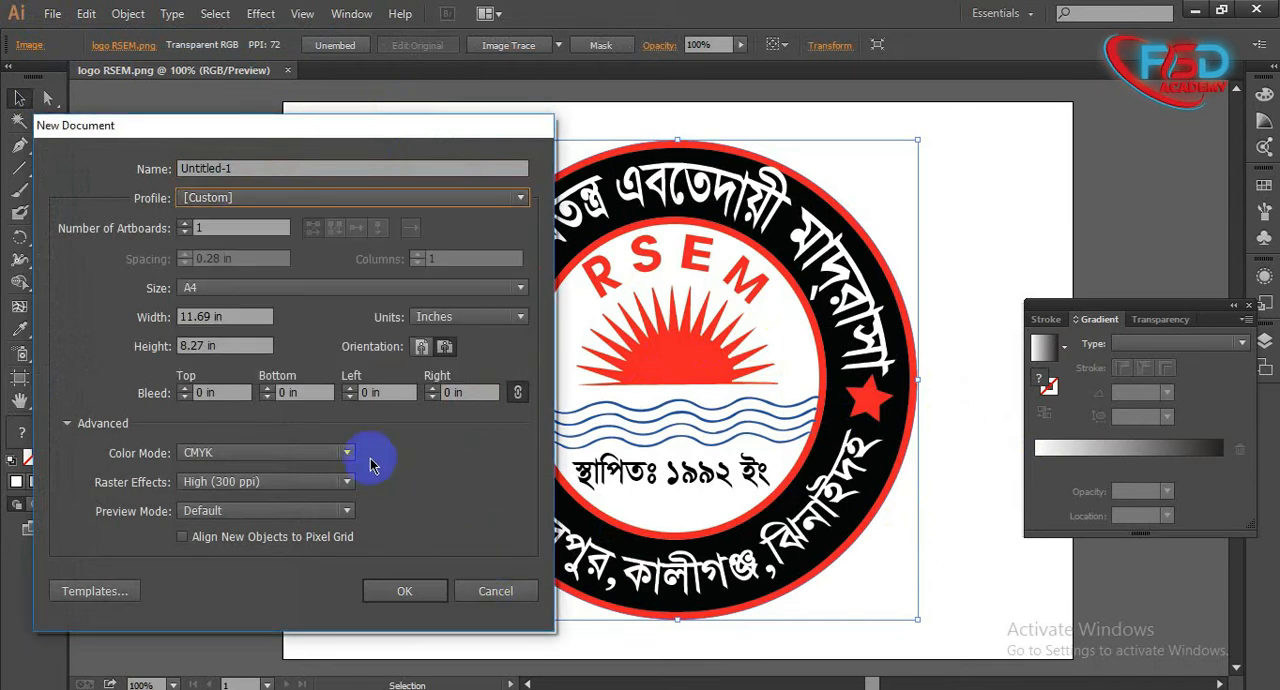
pyautogui.click(490, 594)
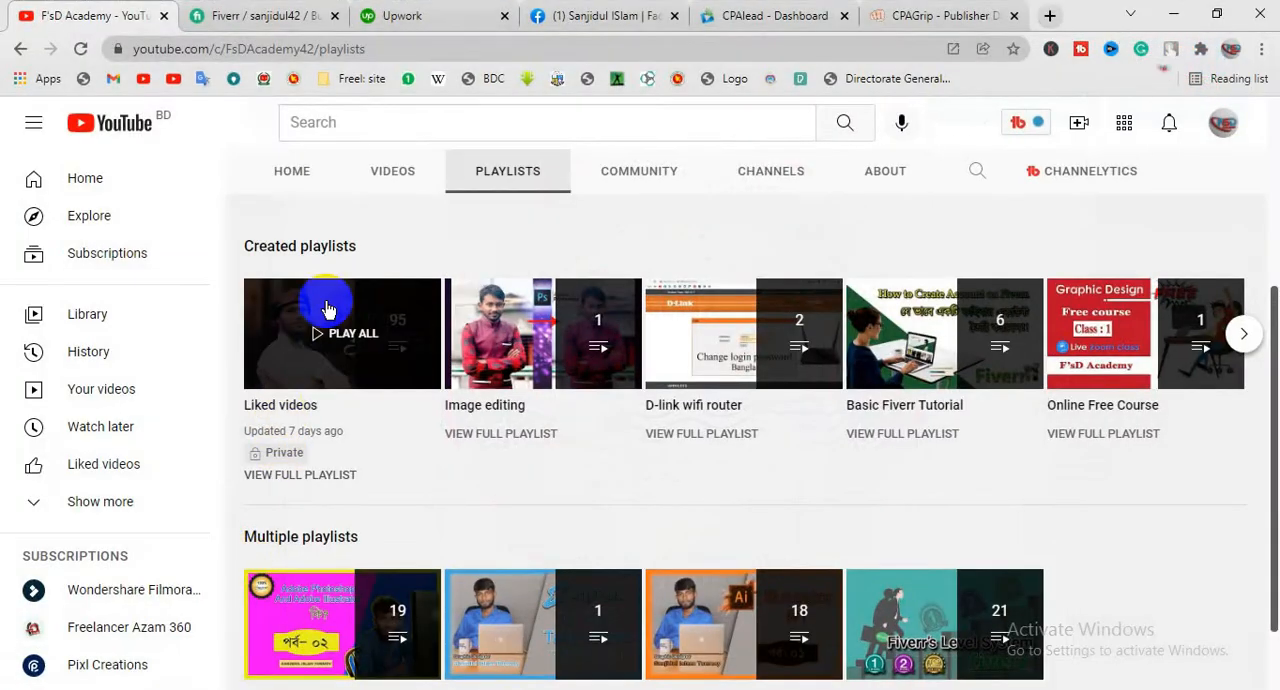
pyautogui.scroll(4, 318, 340)
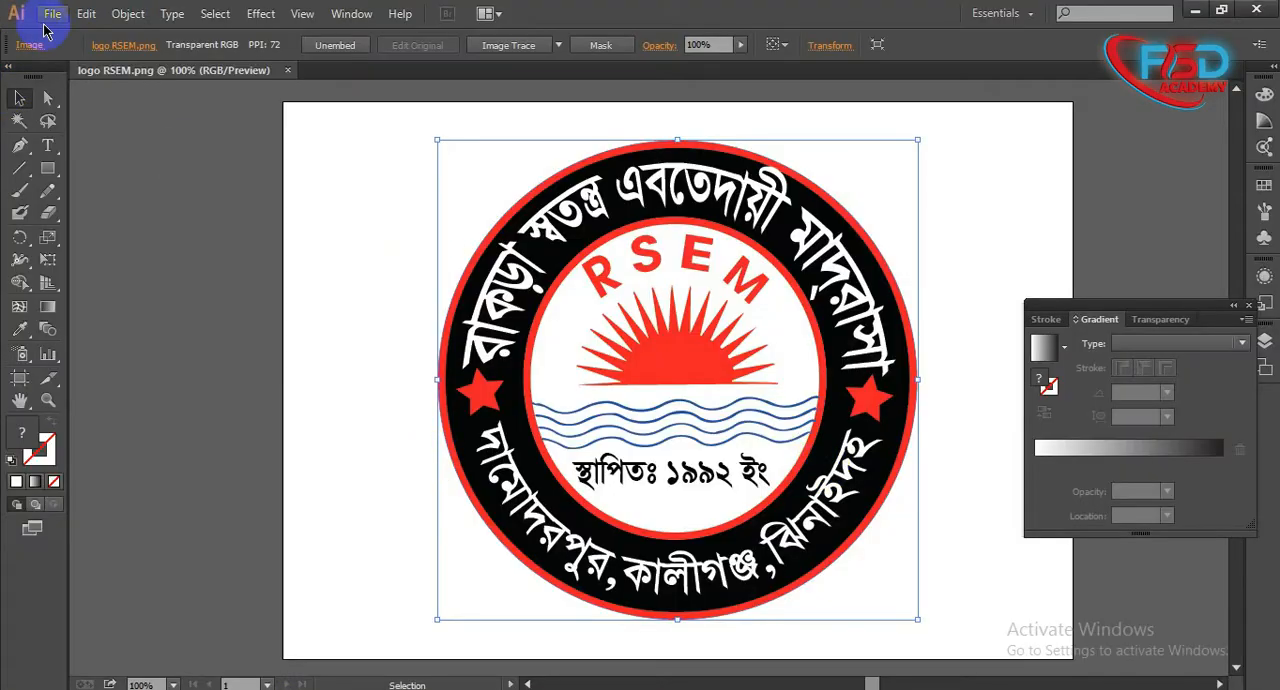
# - Bring up the New-logo-fsd-academy-02.png document and select its logo image
pyautogui.click(46, 18)
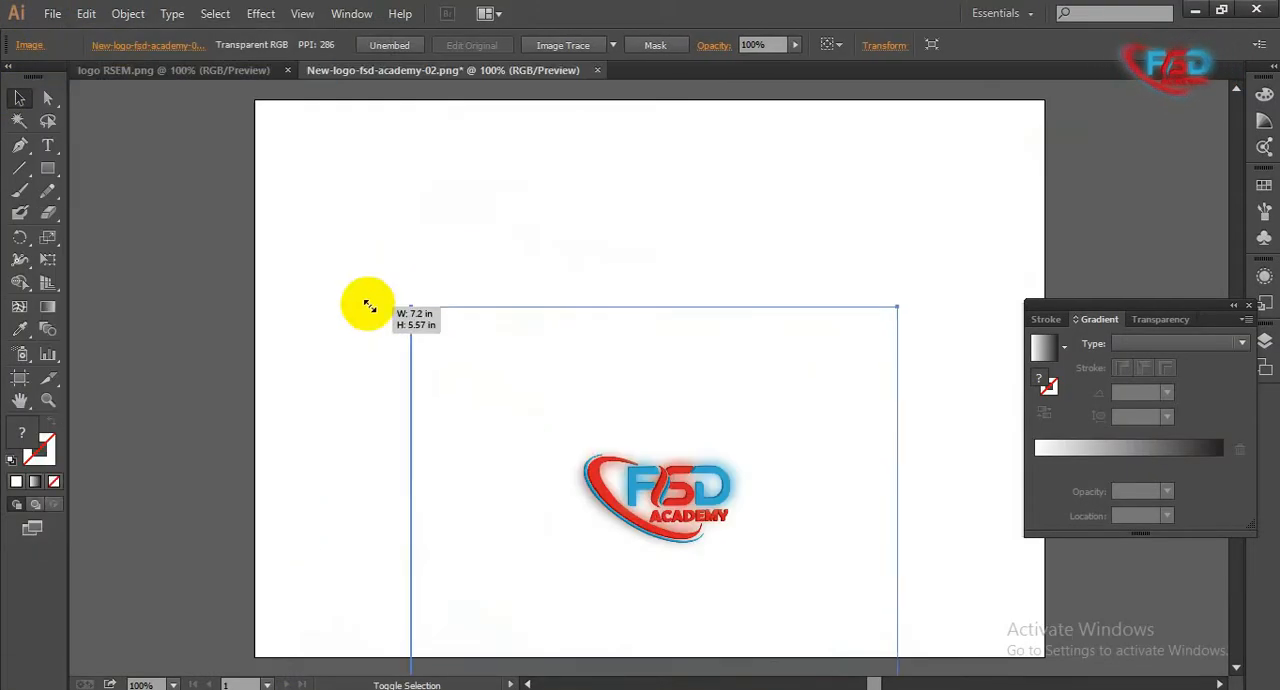
pyautogui.moveTo(371, 300); pyautogui.dragTo(390, 263)
pyautogui.moveTo(625, 337)
pyautogui.mouseDown()
pyautogui.moveTo(643, 378)
pyautogui.moveTo(633, 348)
pyautogui.mouseUp()
pyautogui.moveTo(266, 241); pyautogui.dragTo(734, 512)
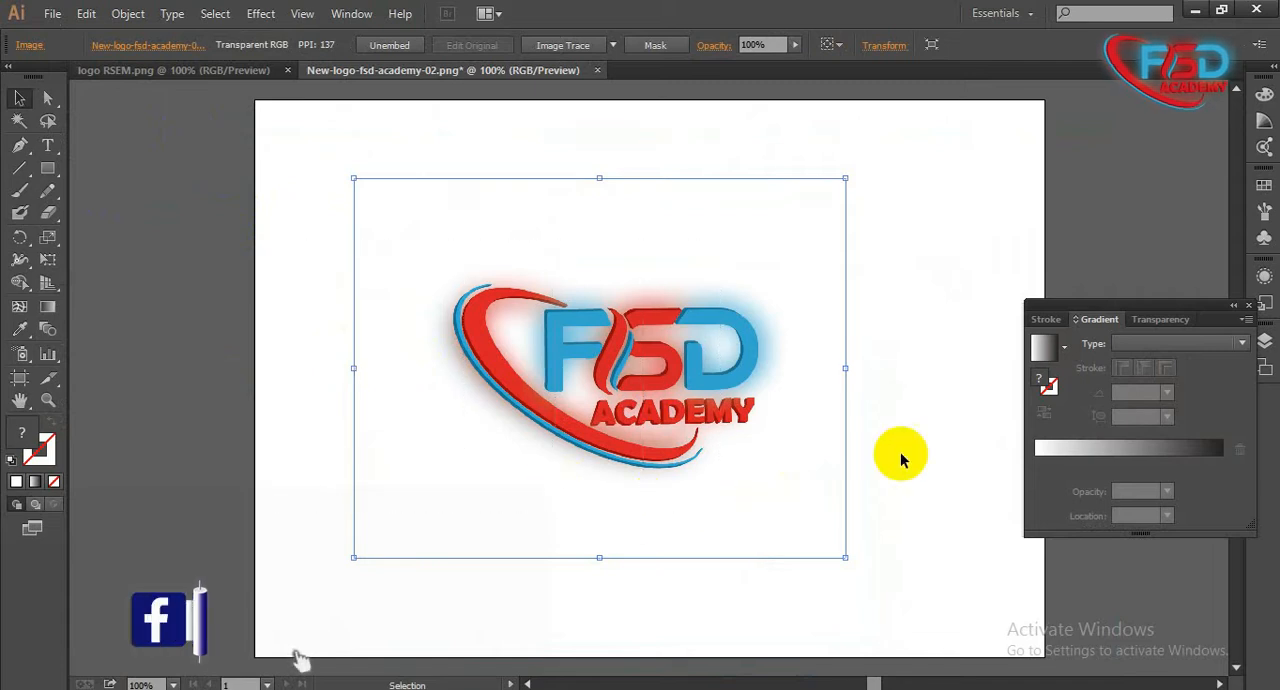
pyautogui.click(936, 320)
pyautogui.moveTo(936, 320); pyautogui.dragTo(404, 413)
pyautogui.moveTo(280, 271); pyautogui.dragTo(857, 491)
pyautogui.click(907, 340)
pyautogui.click(580, 518)
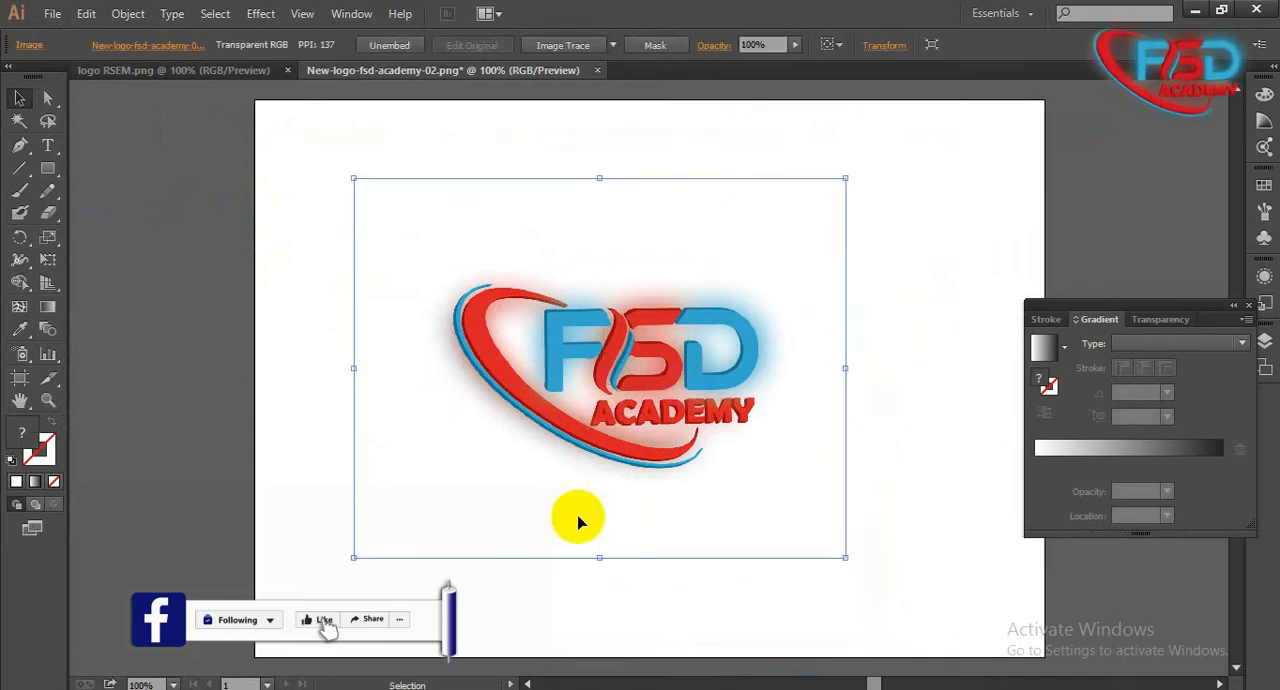
pyautogui.click(268, 282)
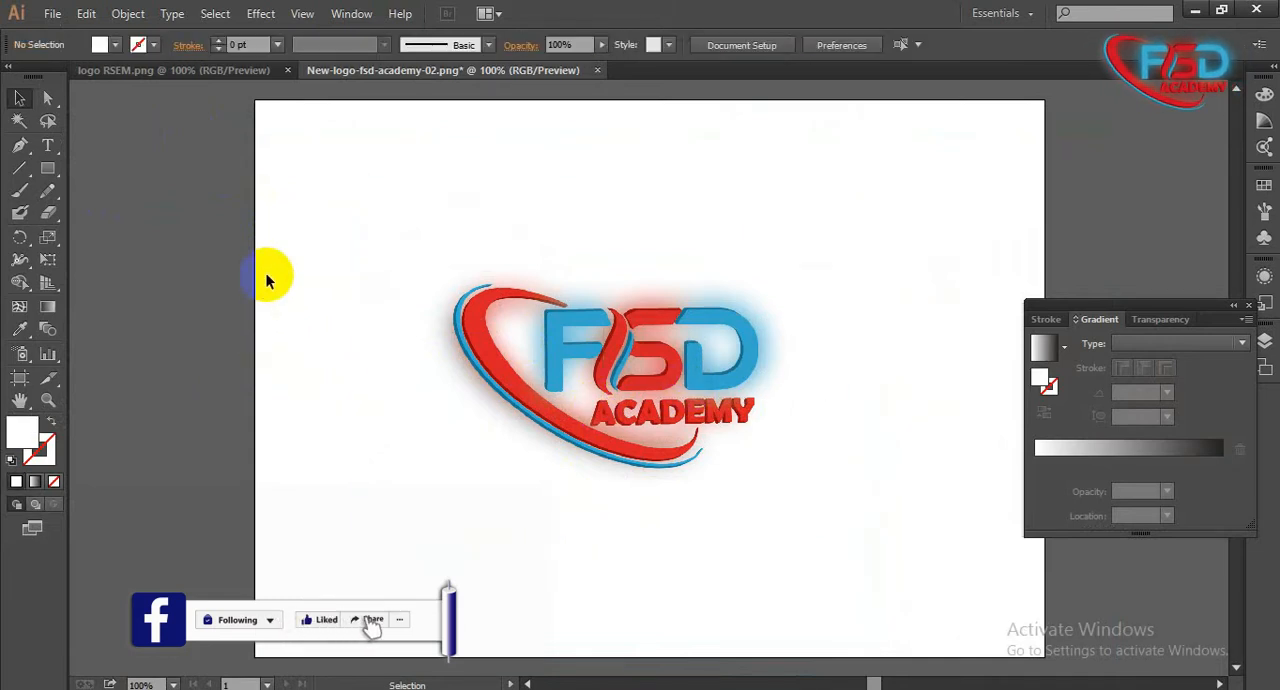
pyautogui.moveTo(268, 282); pyautogui.dragTo(929, 468)
pyautogui.click(866, 425)
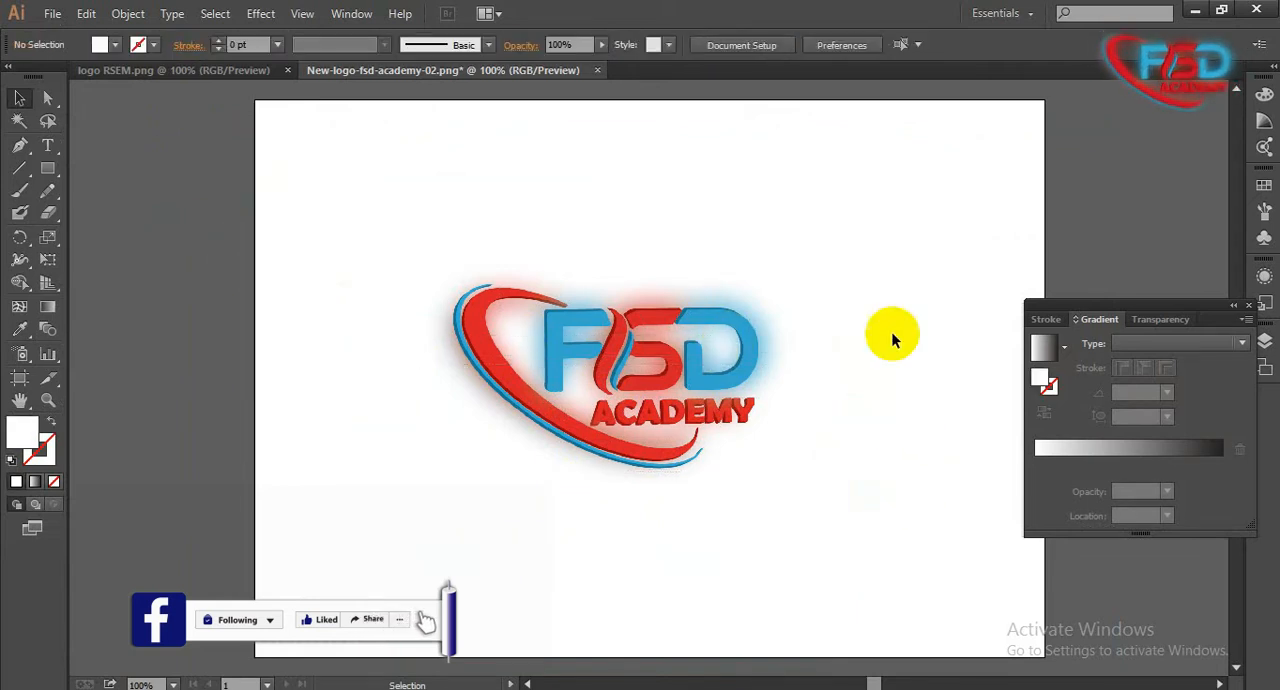
pyautogui.click(820, 482)
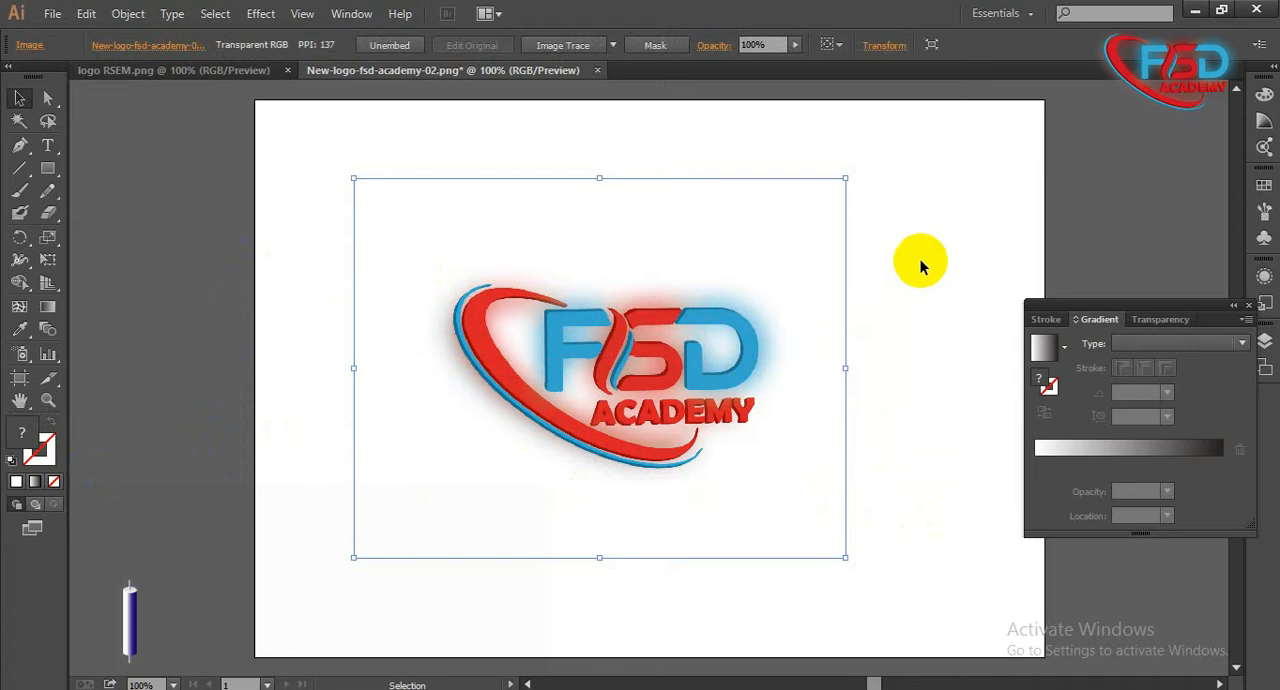
pyautogui.click(258, 323)
# - Start a new document and set its profile to Print
pyautogui.click(52, 13)
pyautogui.click(57, 34)
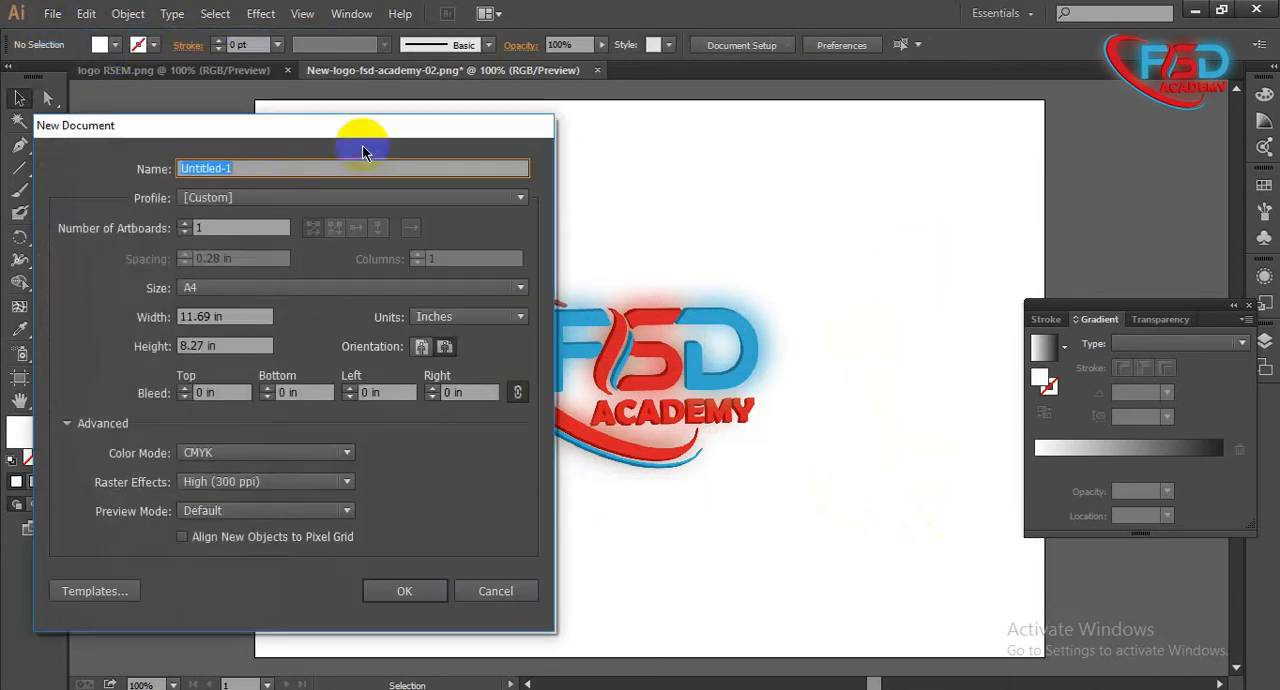
pyautogui.click(265, 205)
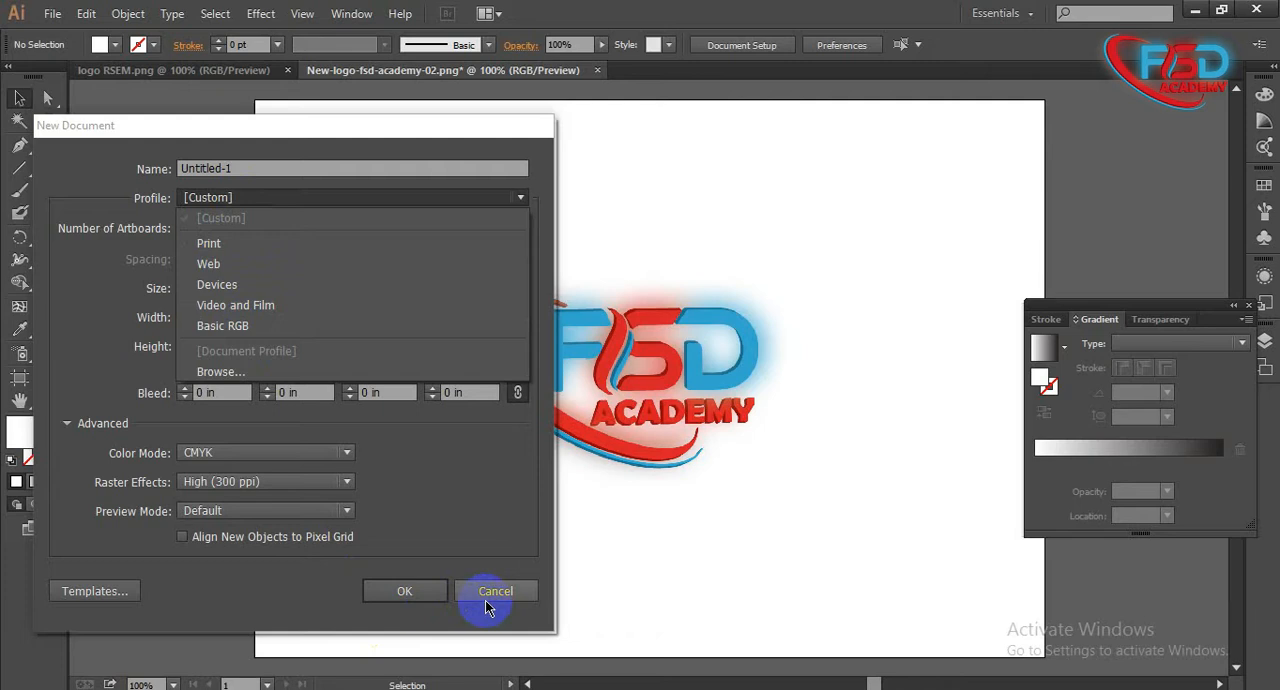
pyautogui.click(265, 221)
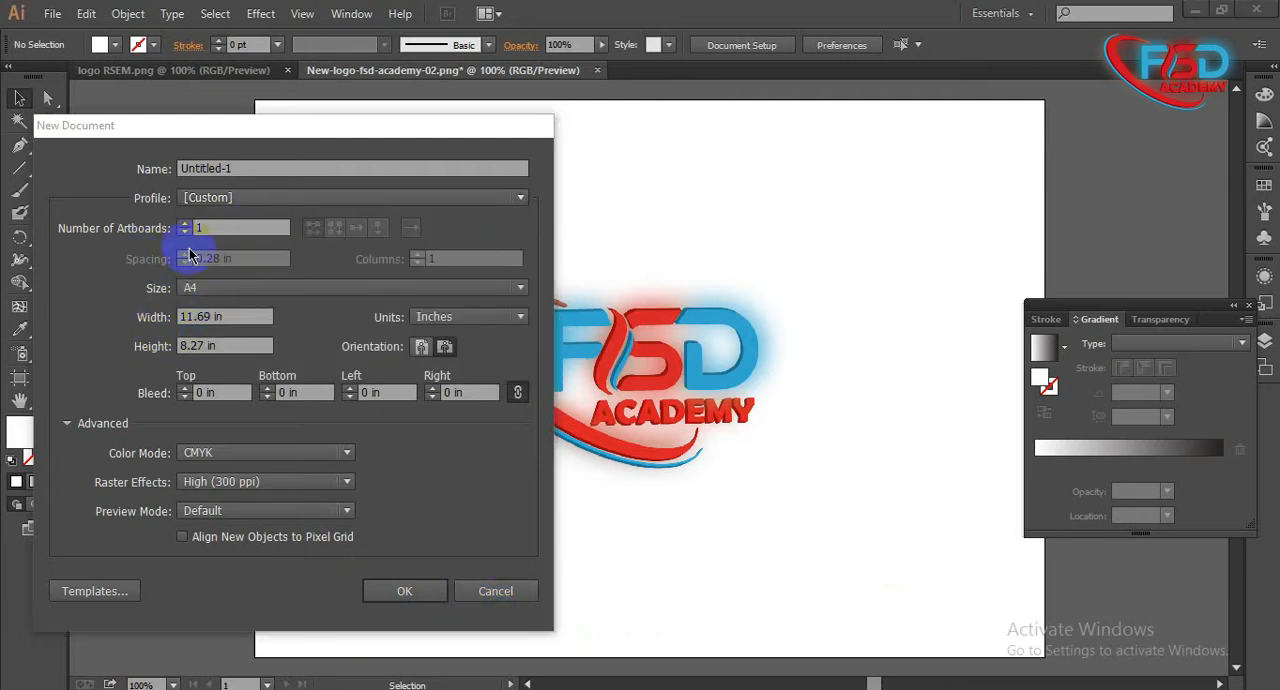
pyautogui.doubleClick(205, 316)
pyautogui.doubleClick(183, 346)
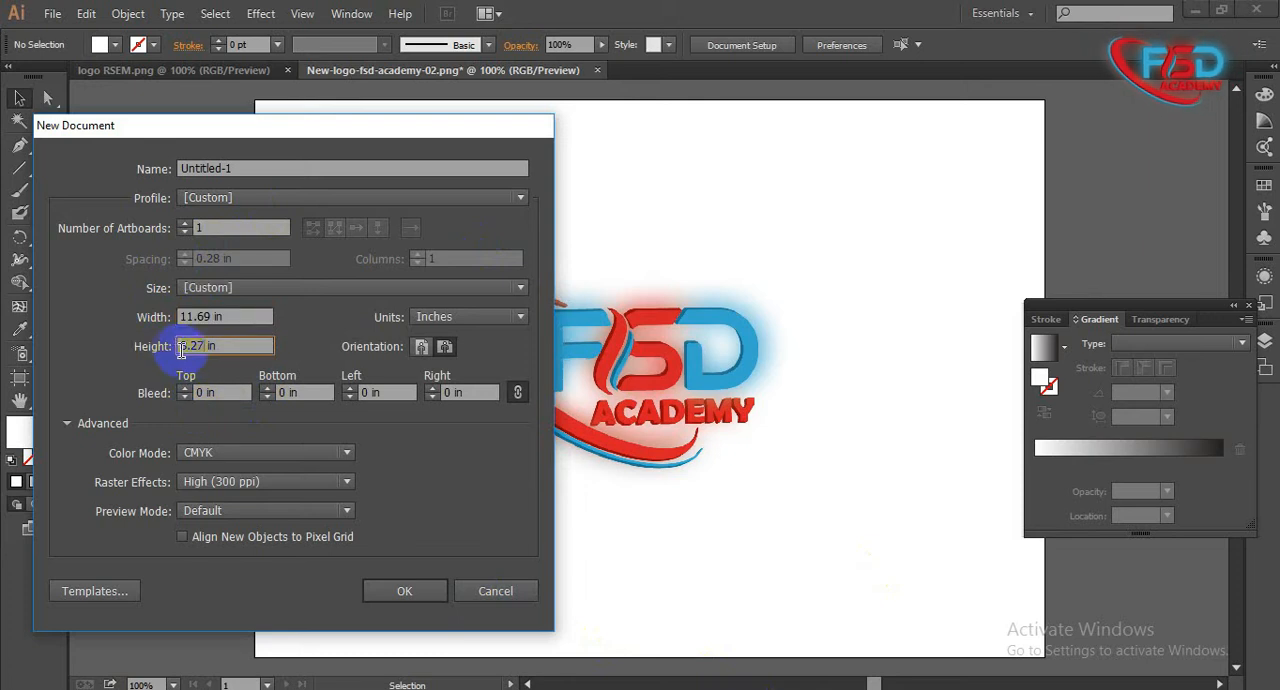
pyautogui.click(237, 199)
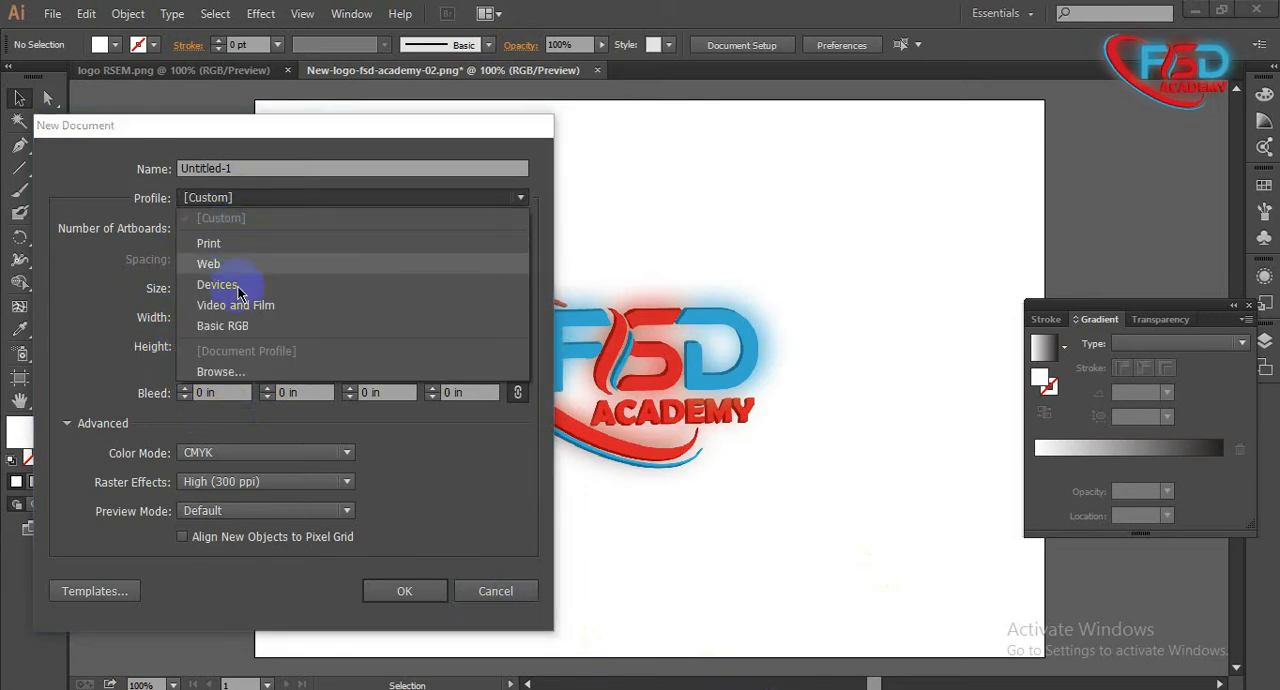
pyautogui.click(235, 248)
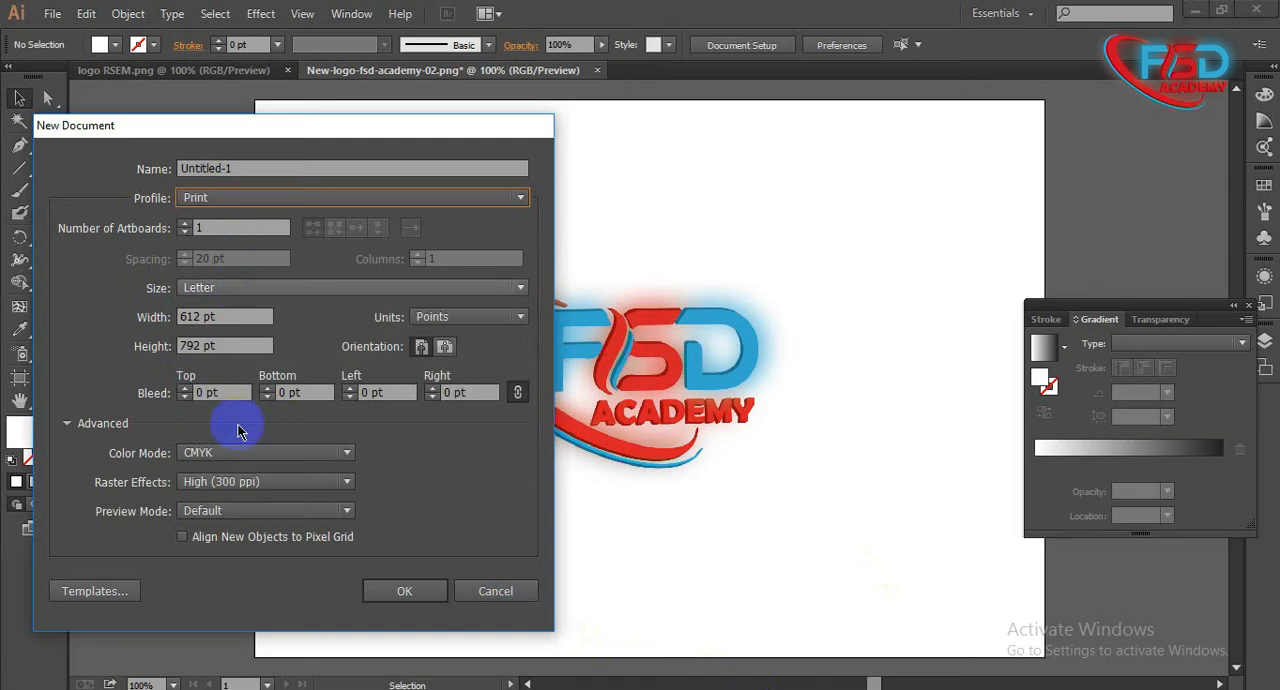
# - Set the new document to Letter size in landscape orientation with CMYK colour mode and create it
pyautogui.click(326, 294)
pyautogui.click(246, 332)
pyautogui.click(467, 391)
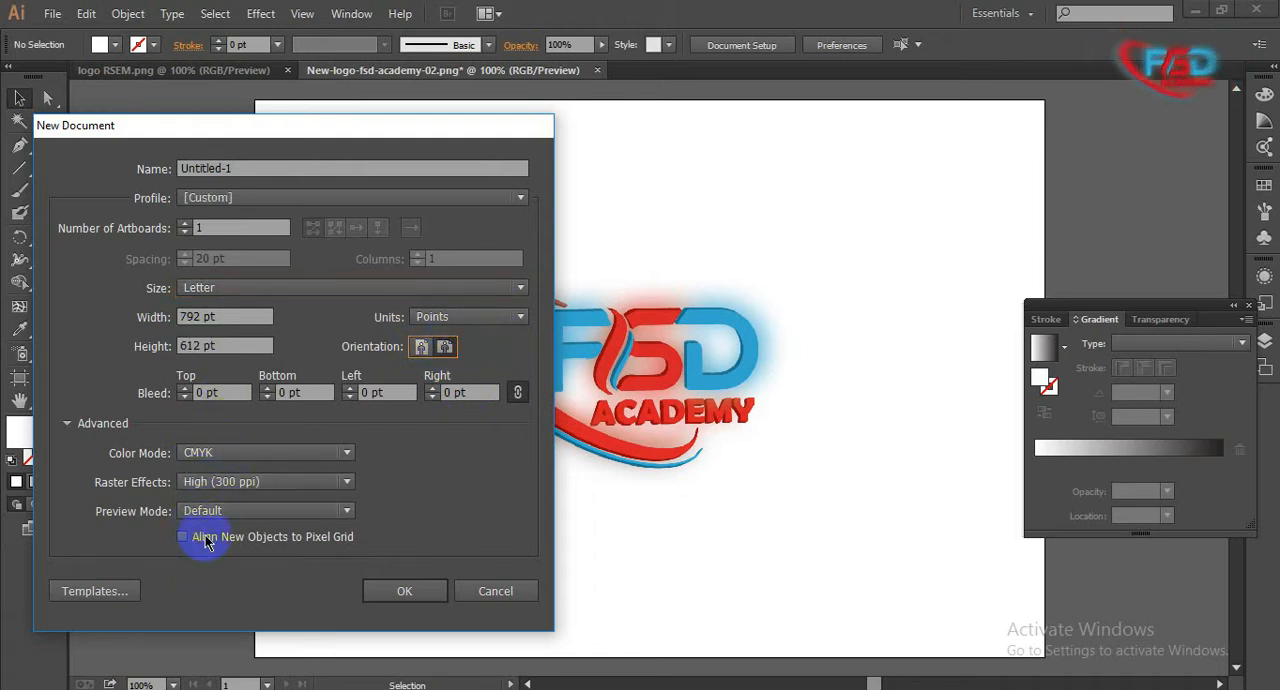
pyautogui.click(406, 590)
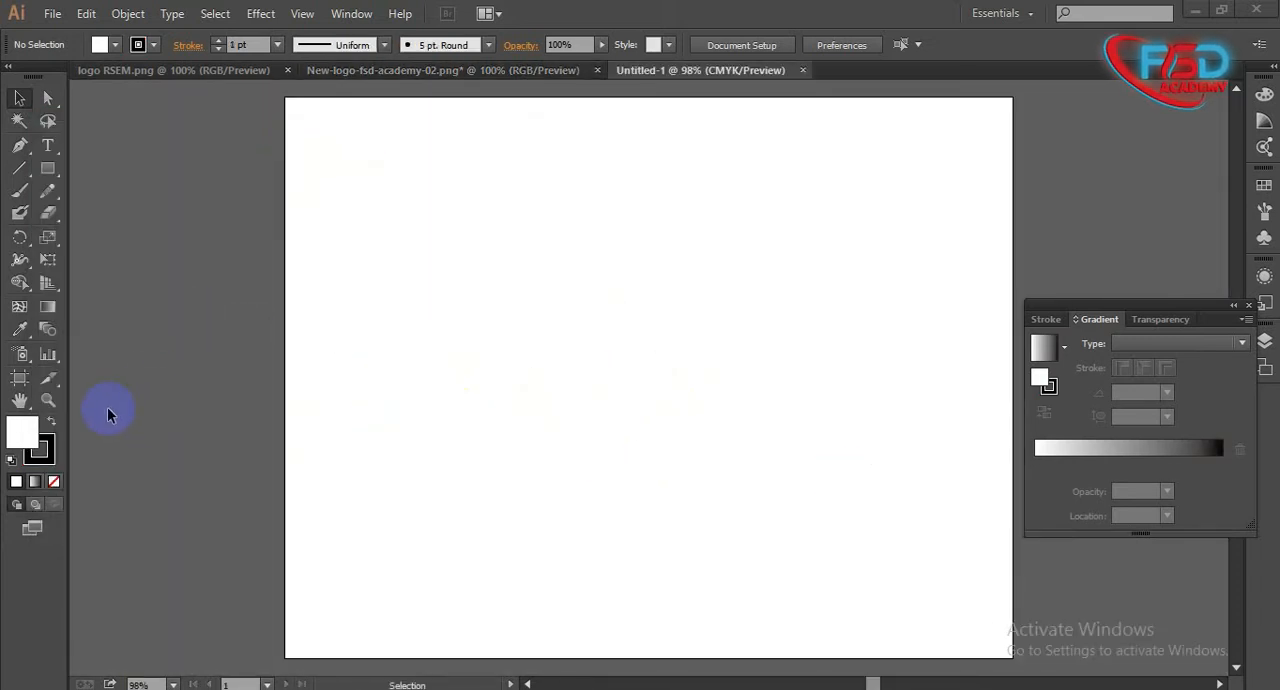
# - Check the RSEM logo for reference, and draw a large circle in the middle of the new artboard with the Ellipse tool
pyautogui.click(182, 72)
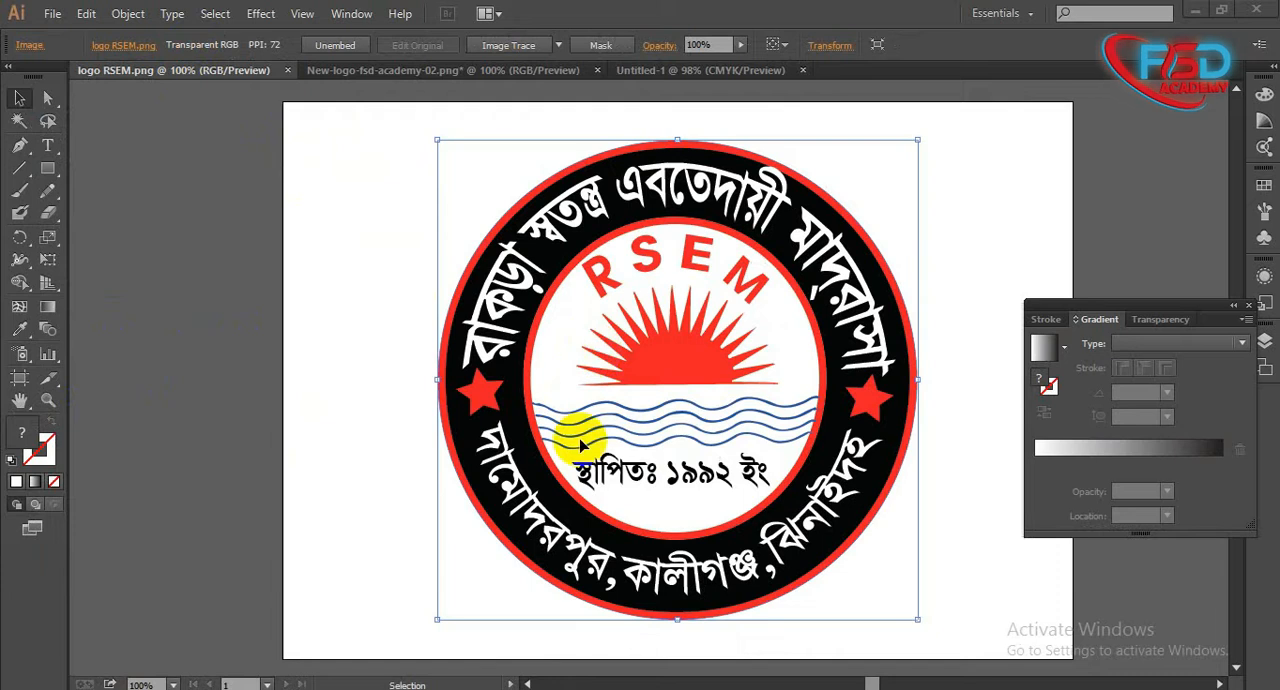
pyautogui.click(722, 71)
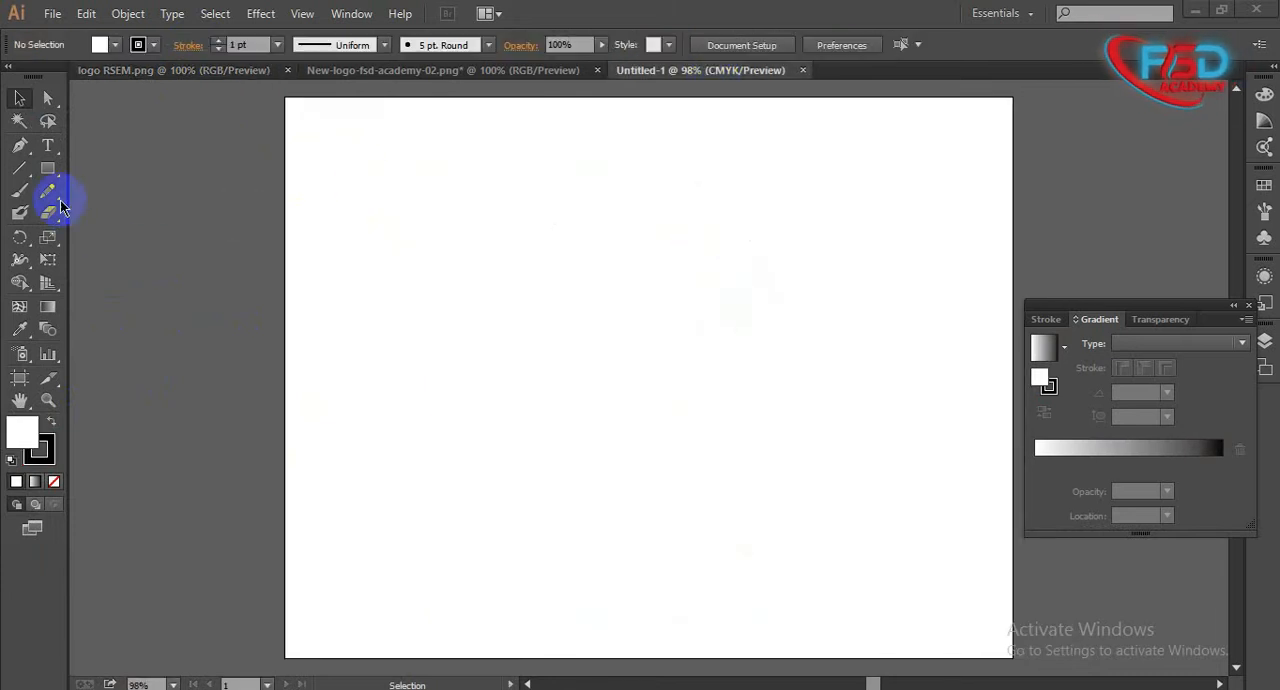
pyautogui.moveTo(88, 212); pyautogui.dragTo(104, 214)
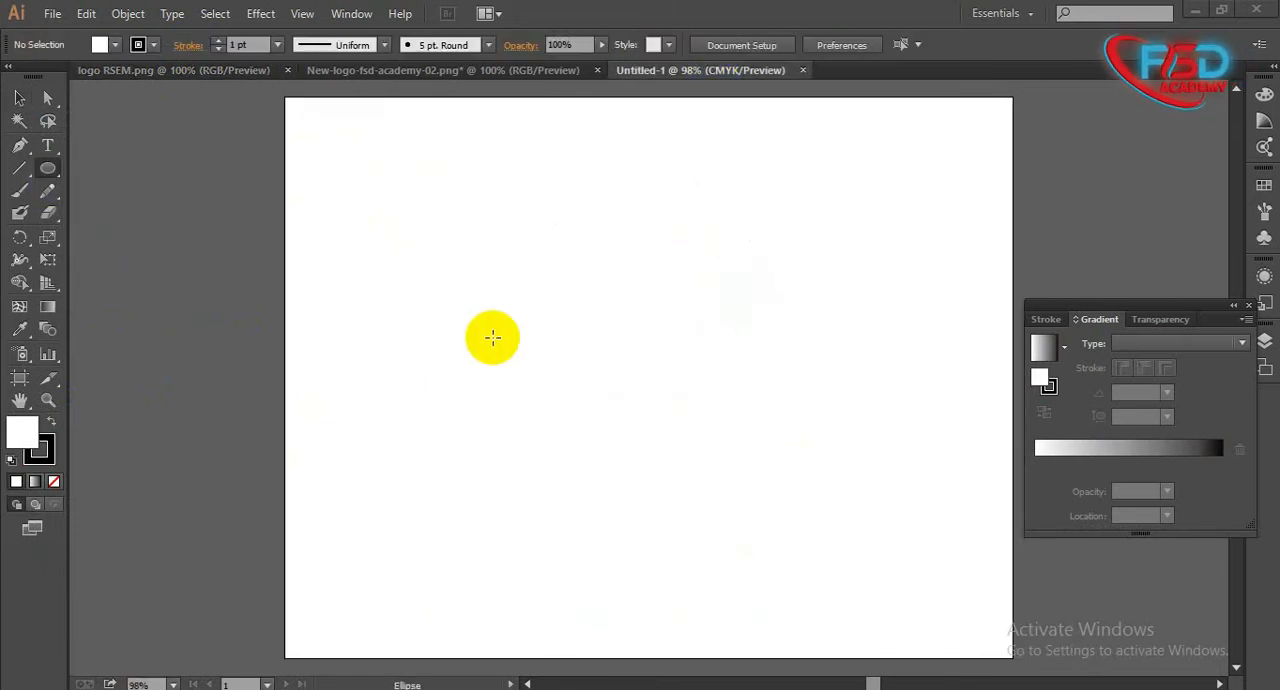
pyautogui.moveTo(50, 176); pyautogui.dragTo(241, 226)
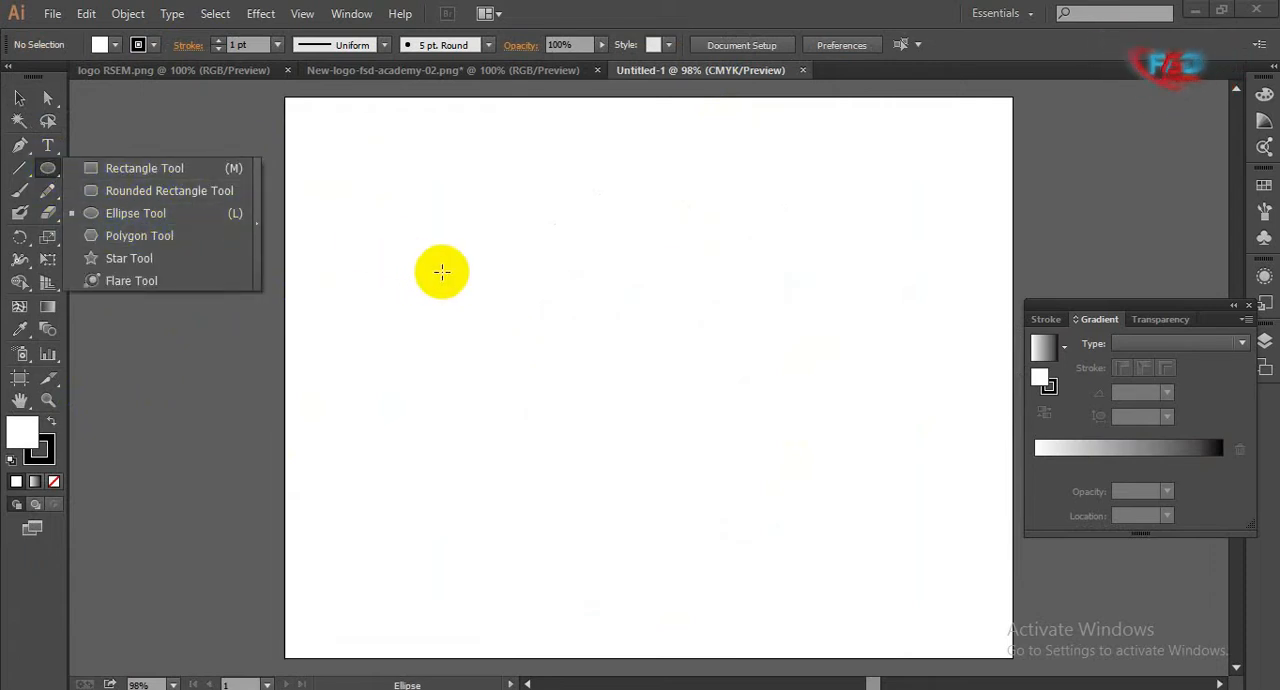
pyautogui.moveTo(426, 273)
pyautogui.mouseDown()
pyautogui.moveTo(786, 495)
pyautogui.moveTo(680, 449)
pyautogui.moveTo(571, 334)
pyautogui.moveTo(754, 472)
pyautogui.mouseUp()
pyautogui.click(19, 98)
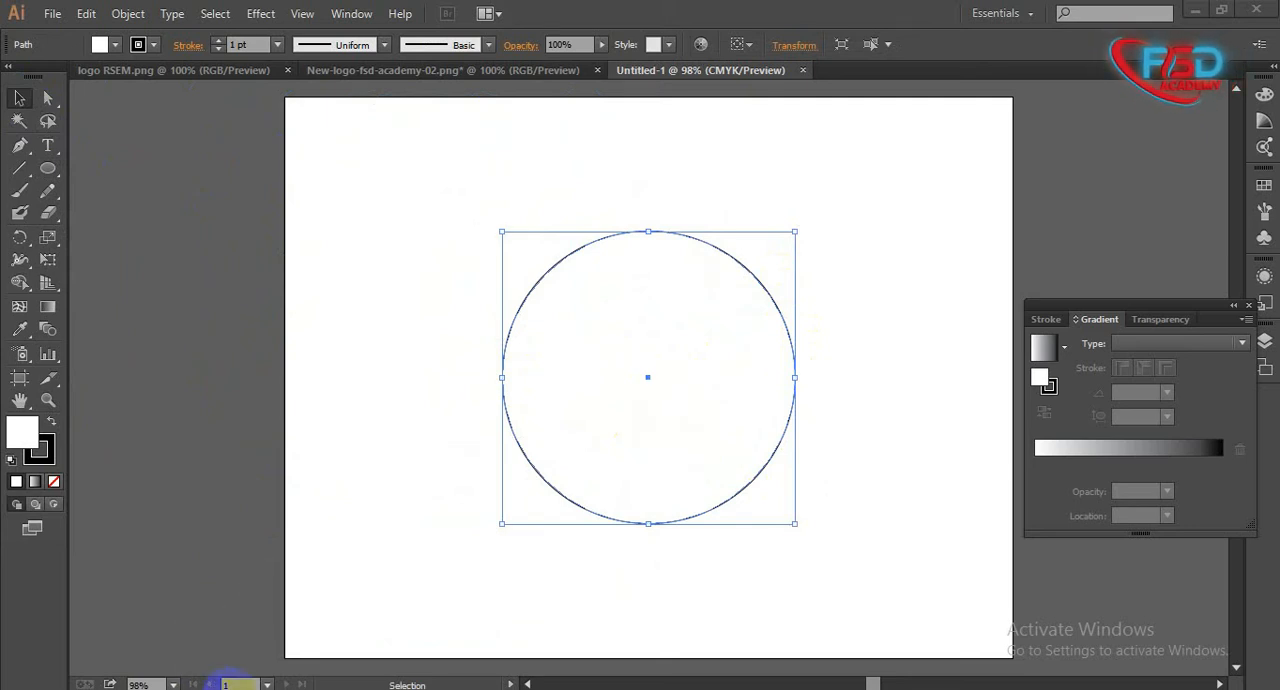
pyautogui.moveTo(428, 349); pyautogui.dragTo(836, 494)
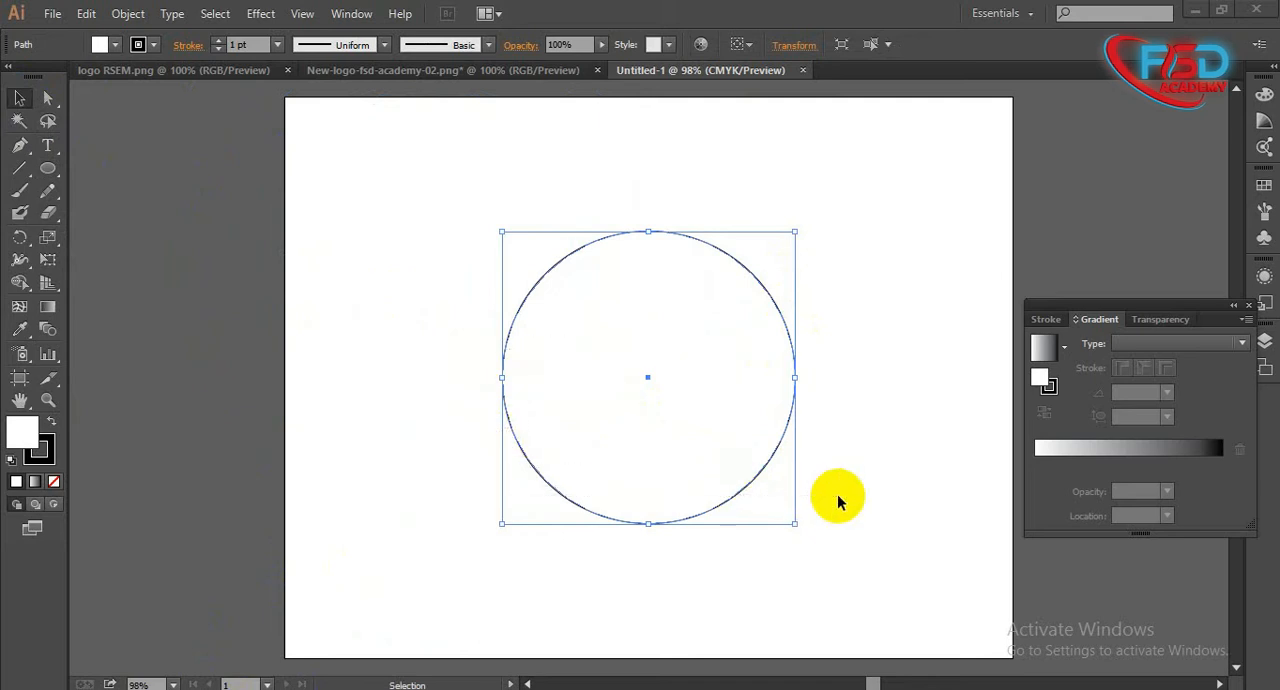
pyautogui.moveTo(455, 328); pyautogui.dragTo(845, 465)
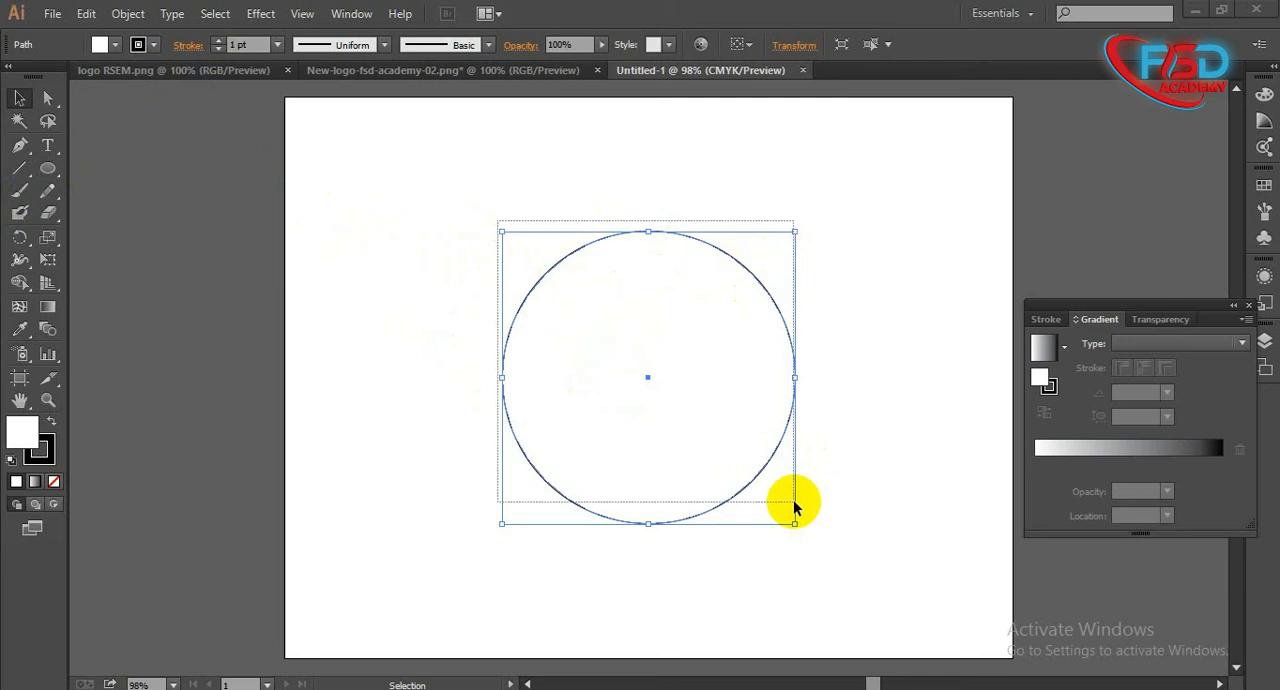
# - Set the circle's stroke weight to 10 pt
pyautogui.click(219, 45)
pyautogui.click(219, 45)
pyautogui.click(219, 45)
pyautogui.click(219, 45)
pyautogui.click(219, 45)
pyautogui.click(219, 45)
pyautogui.click(219, 45)
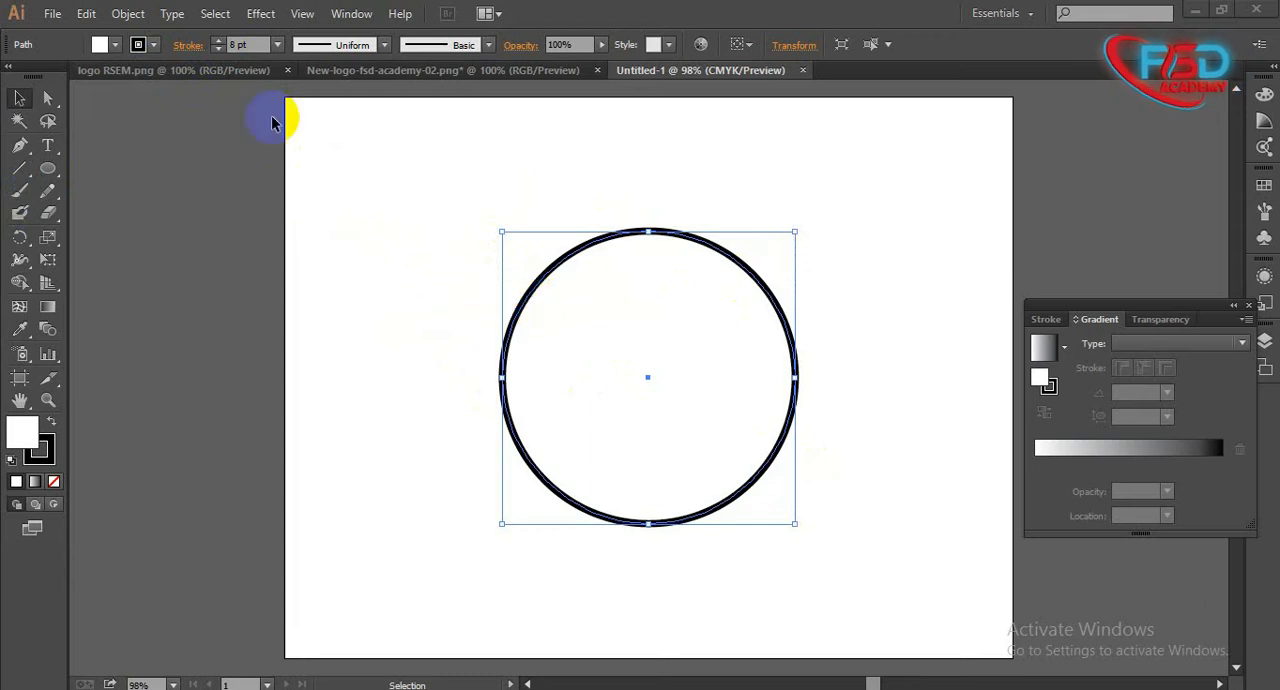
pyautogui.click(219, 49)
pyautogui.click(219, 49)
pyautogui.click(219, 49)
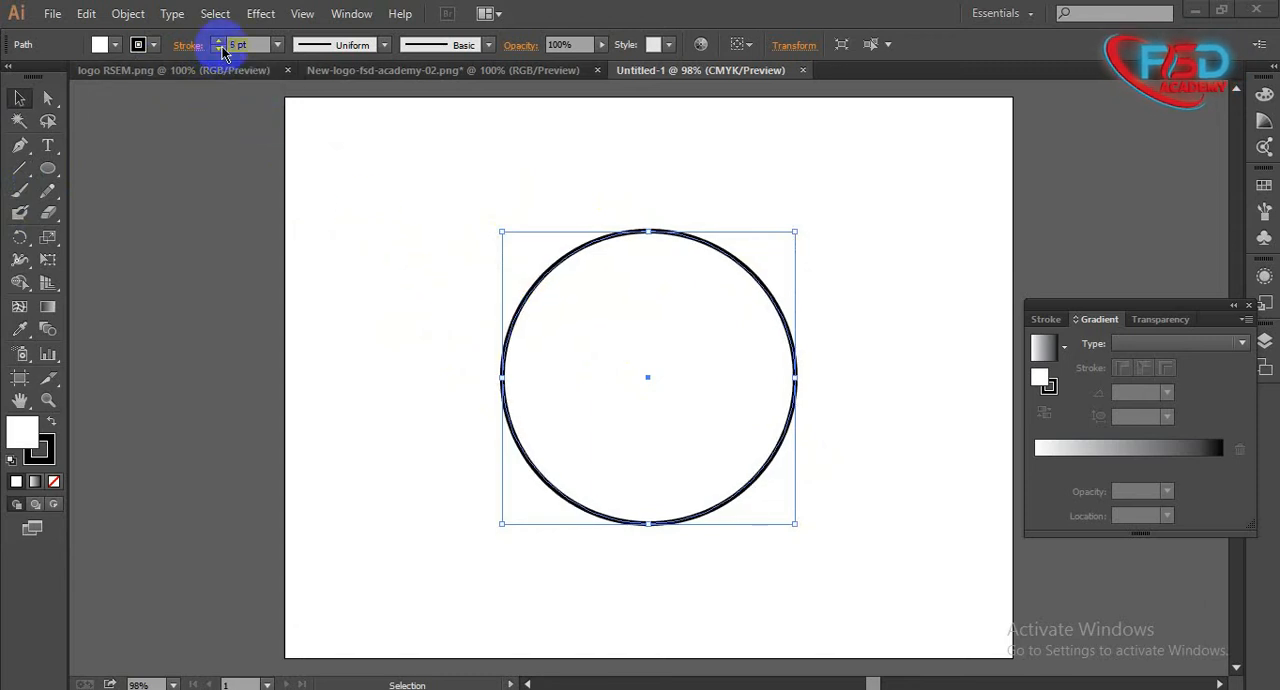
pyautogui.click(219, 45)
pyautogui.click(219, 45)
pyautogui.click(219, 45)
pyautogui.click(219, 45)
pyautogui.click(219, 45)
pyautogui.click(219, 45)
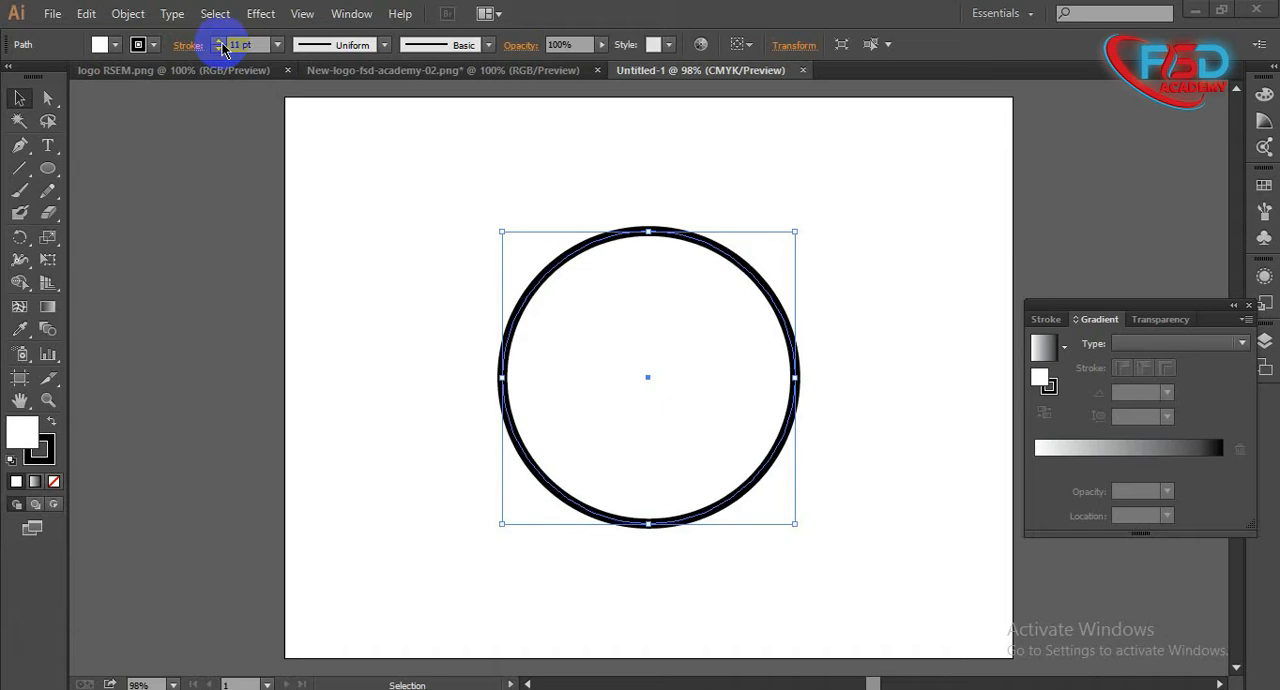
pyautogui.click(219, 49)
pyautogui.click(340, 283)
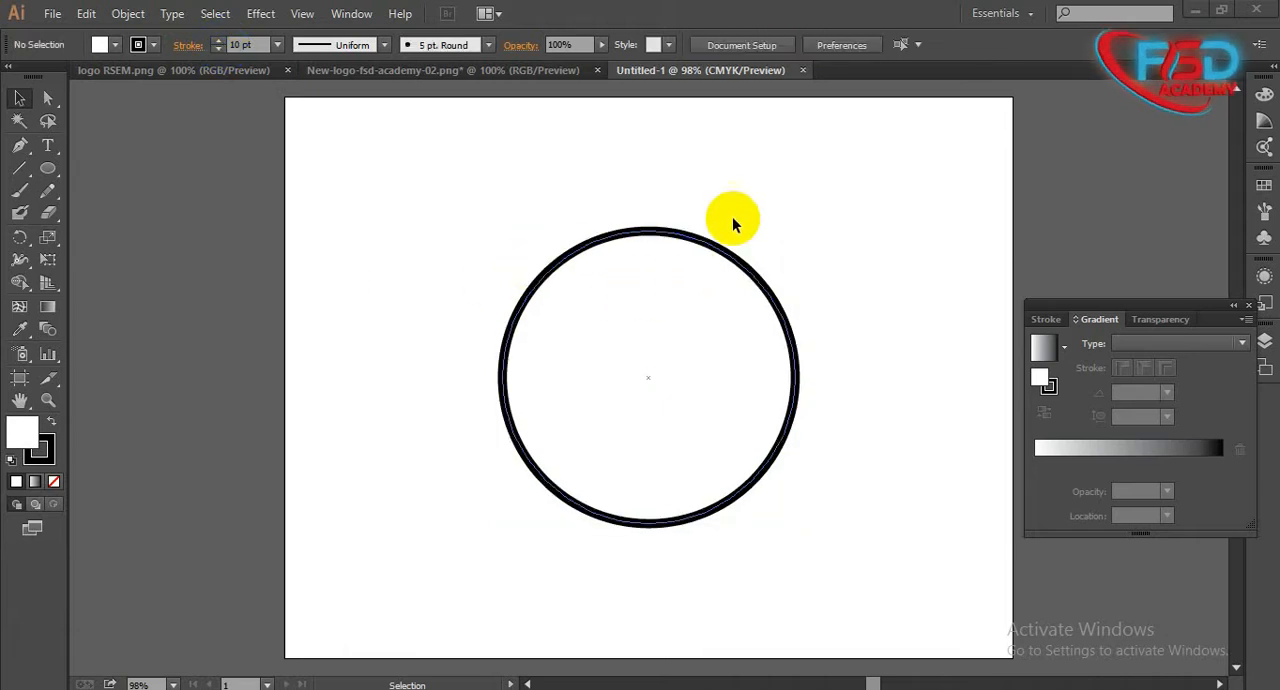
# - Paste a copy of the circle in front and scale it down from the centre to about two thirds as a concentric inner circle
pyautogui.click(710, 287)
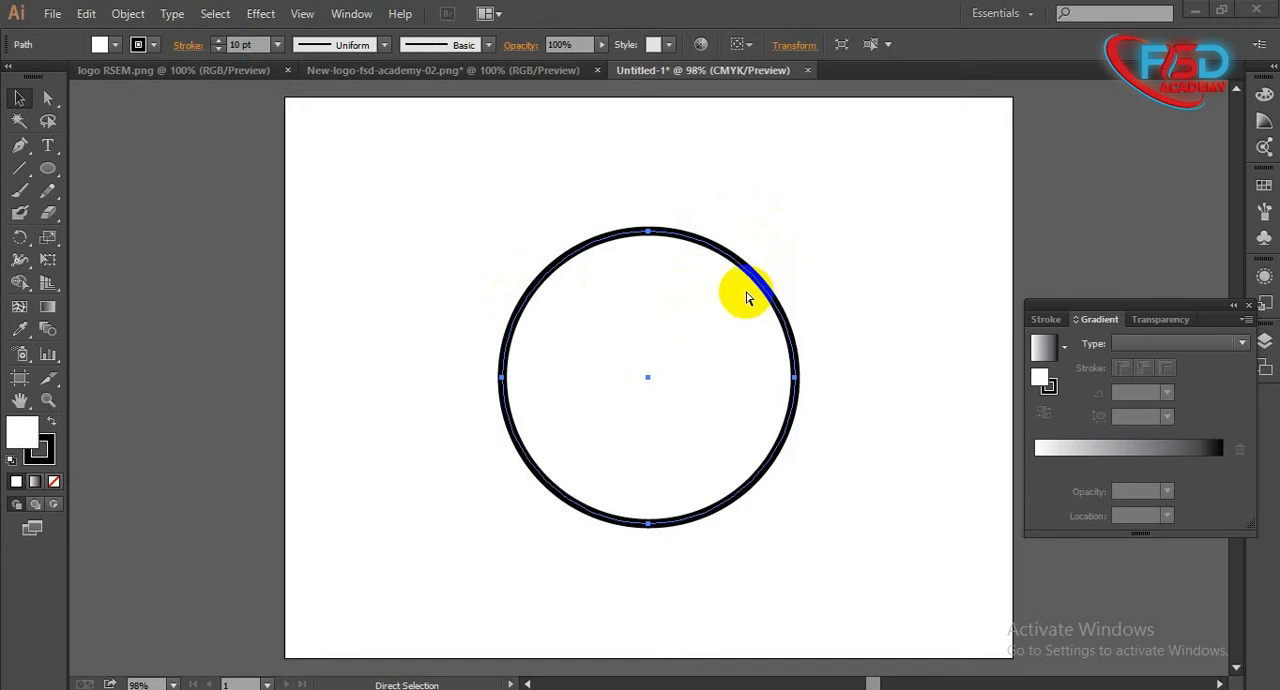
pyautogui.hotkey('ctrl', 'f')
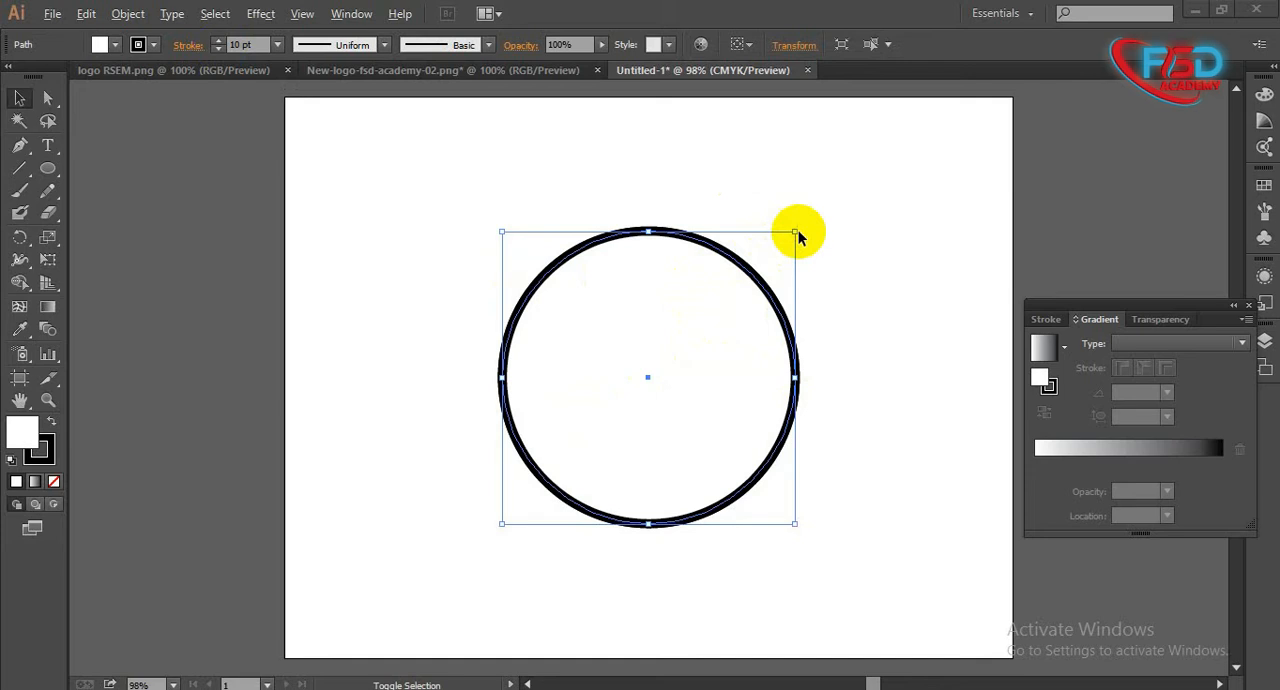
pyautogui.moveTo(795, 233); pyautogui.dragTo(744, 275)
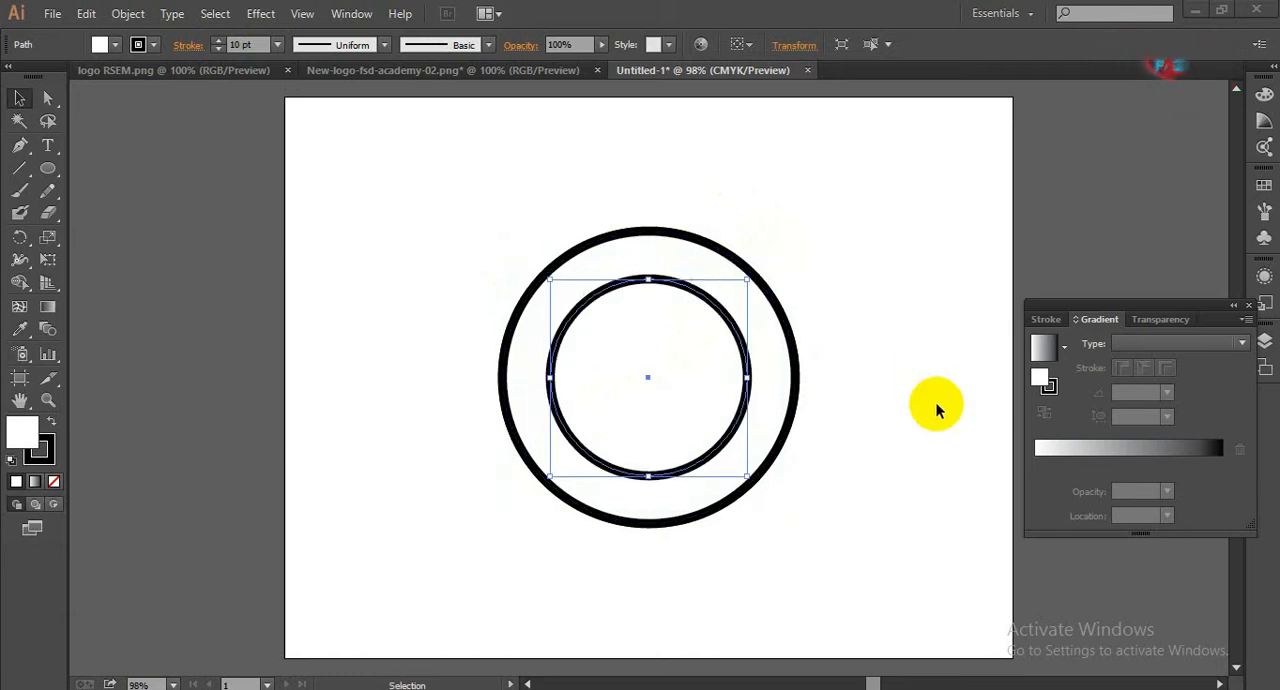
pyautogui.click(894, 334)
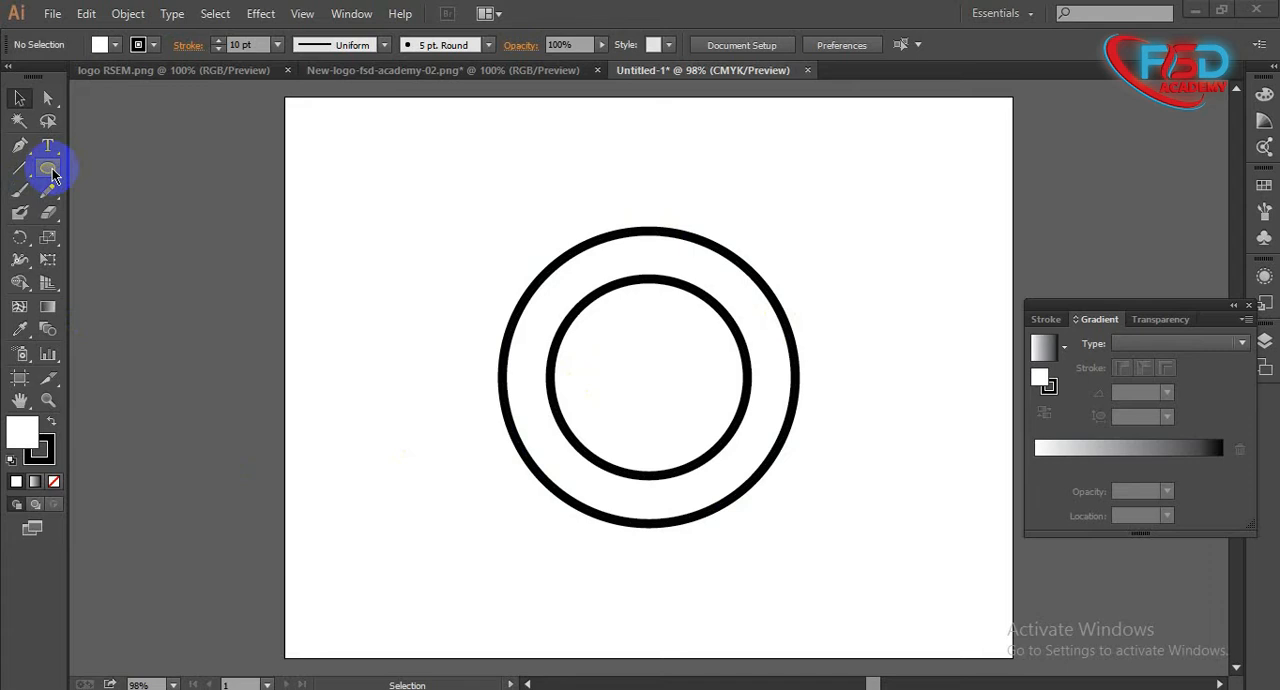
# - Try drawing another ellipse over the inner circle with the Ellipse tool, and undo it
pyautogui.moveTo(53, 175); pyautogui.dragTo(121, 222)
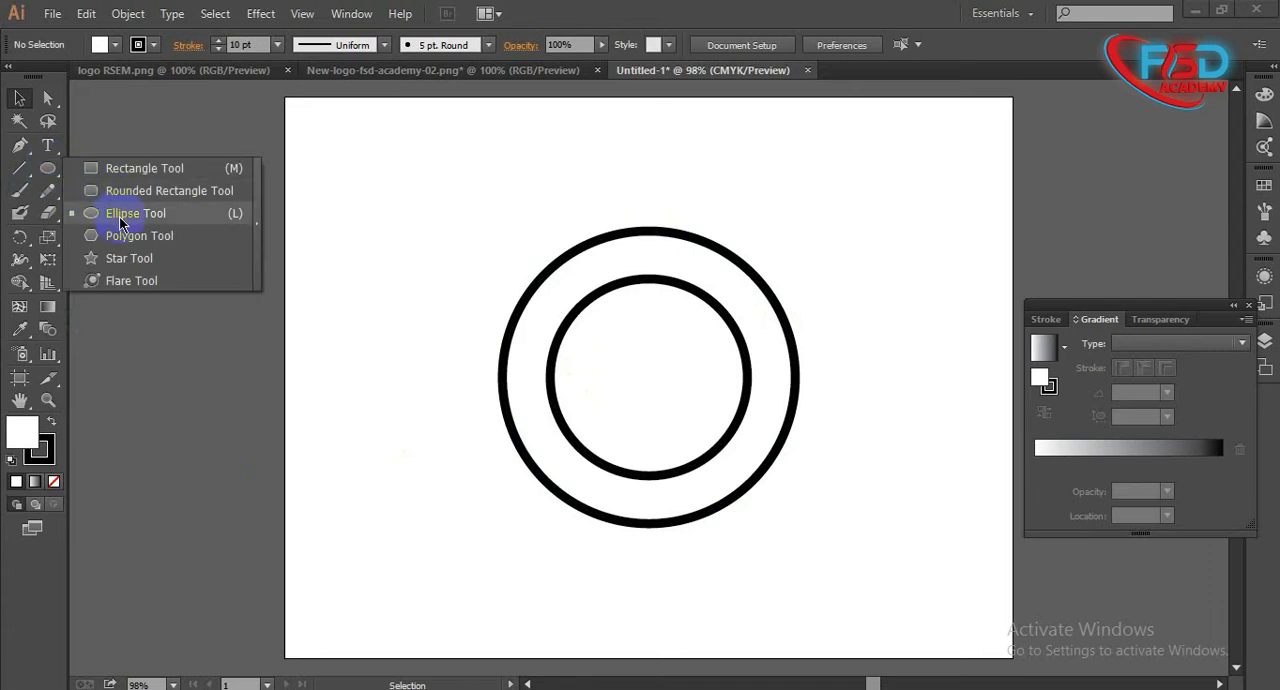
pyautogui.moveTo(121, 222); pyautogui.dragTo(121, 222)
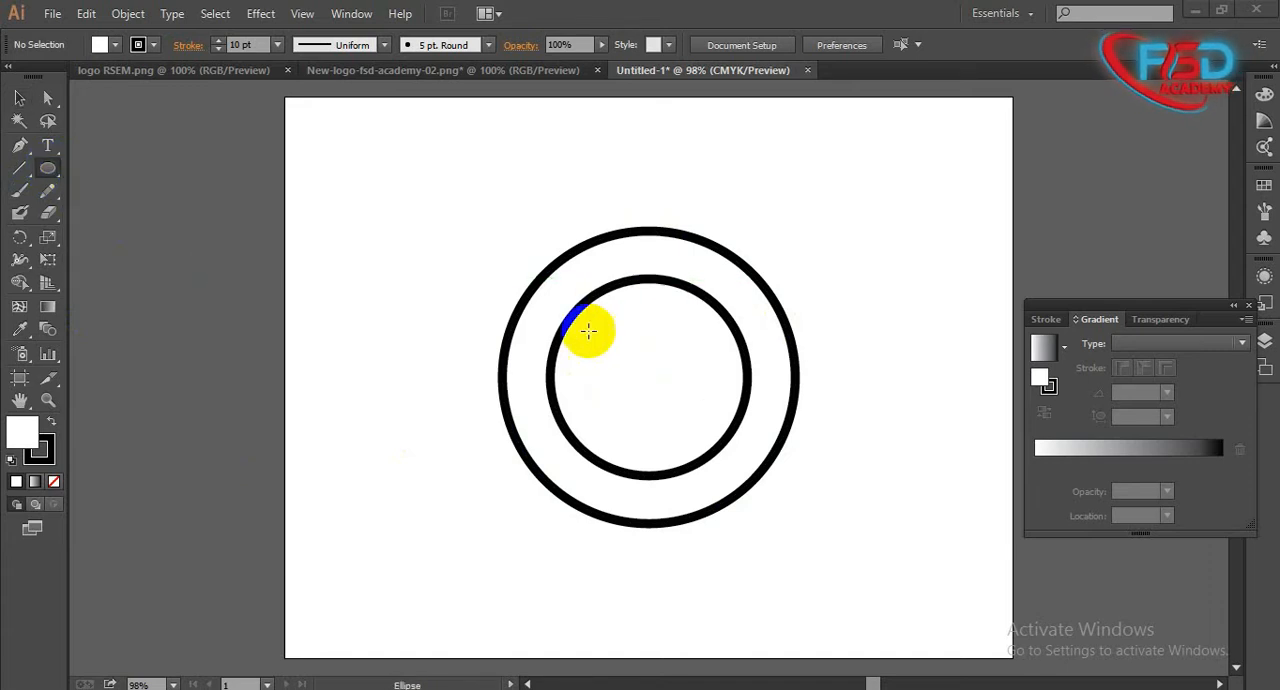
pyautogui.moveTo(546, 290)
pyautogui.mouseDown()
pyautogui.moveTo(737, 443)
pyautogui.moveTo(777, 554)
pyautogui.moveTo(757, 534)
pyautogui.mouseUp()
pyautogui.hotkey('ctrl', 'z')
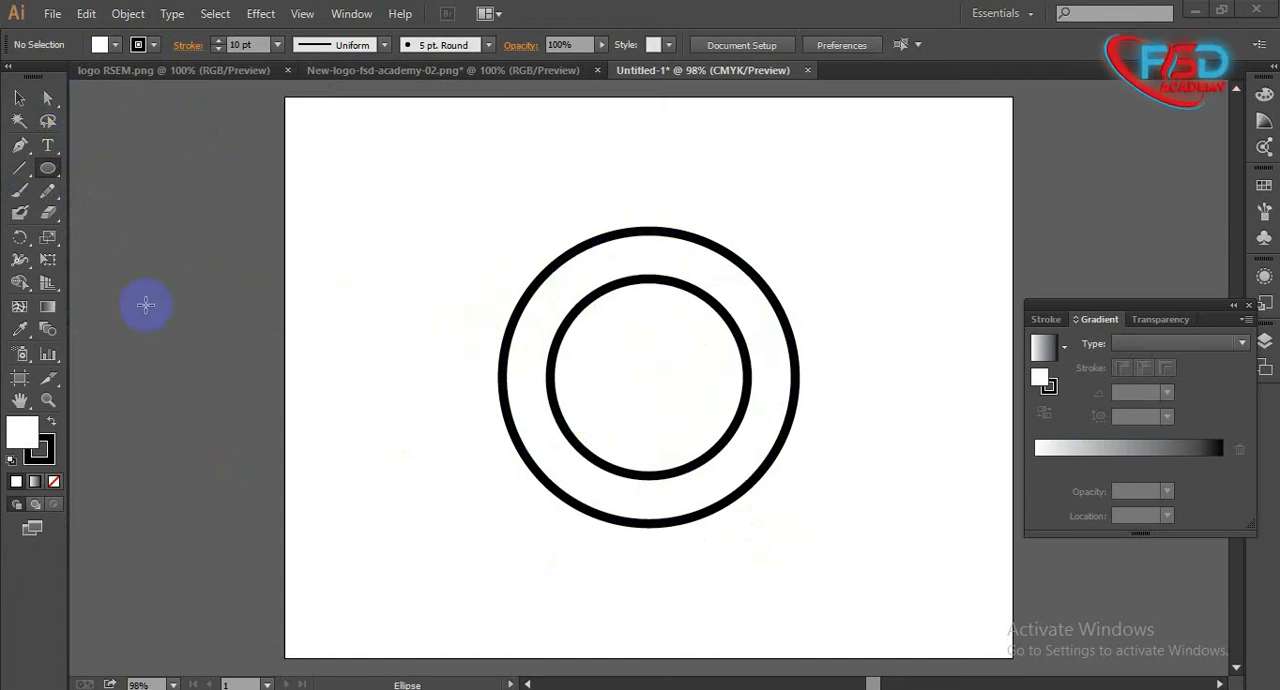
pyautogui.click(19, 98)
# - Select the outer circle and set its fill to None
pyautogui.click(535, 403)
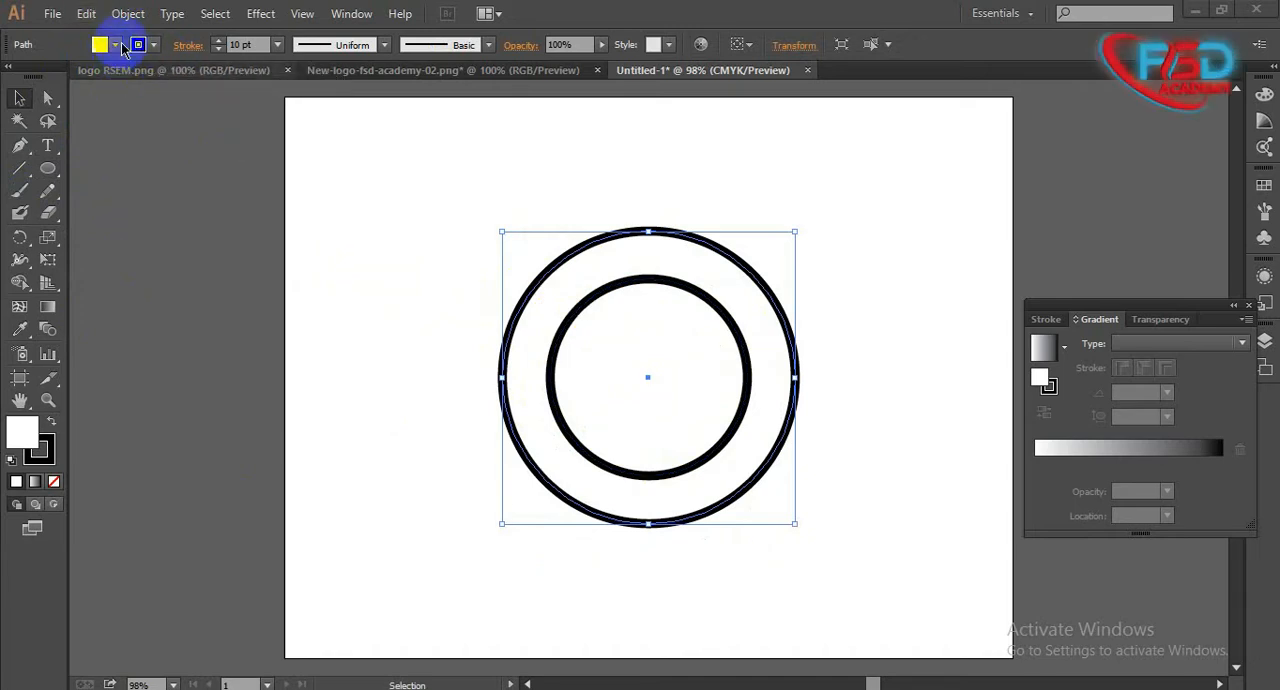
pyautogui.click(166, 127)
pyautogui.click(571, 334)
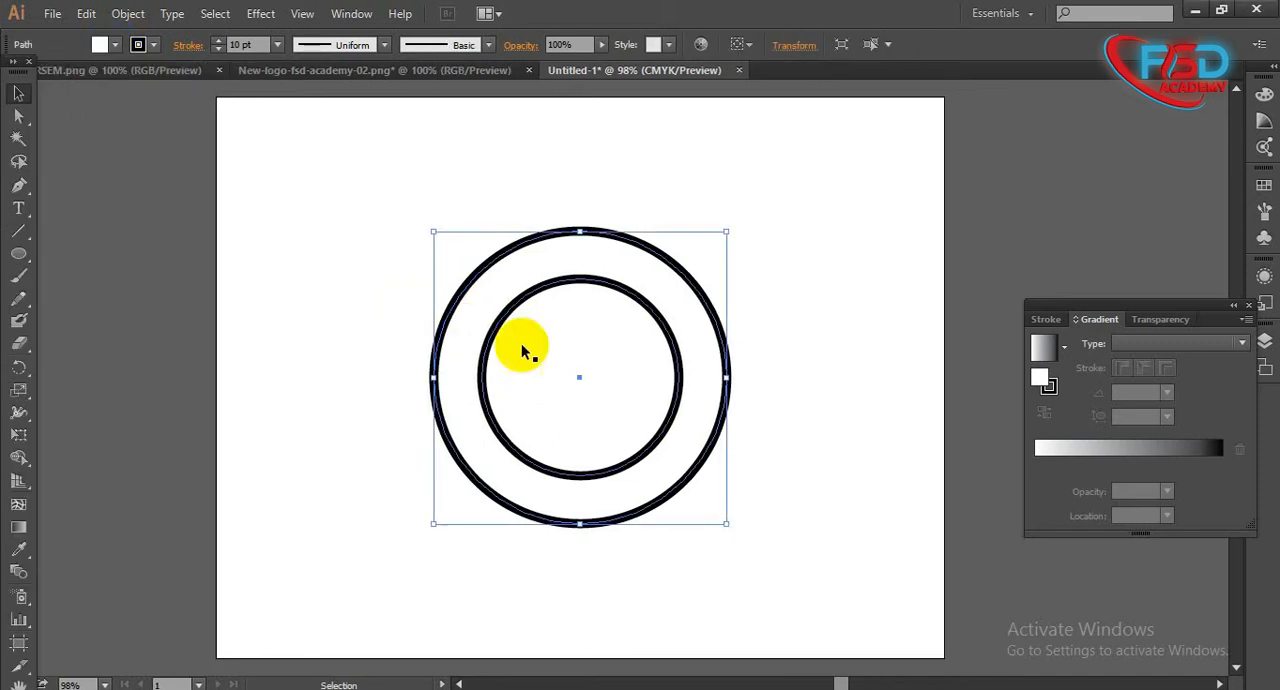
pyautogui.click(522, 350)
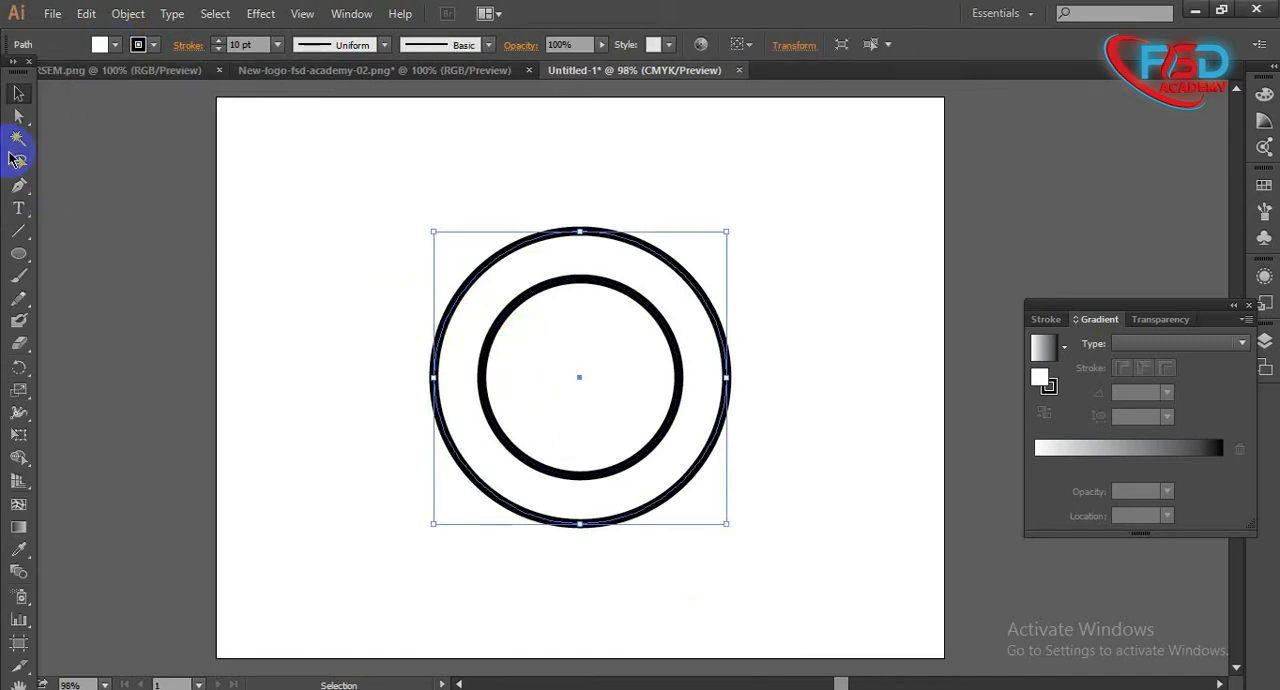
pyautogui.click(357, 422)
pyautogui.click(472, 320)
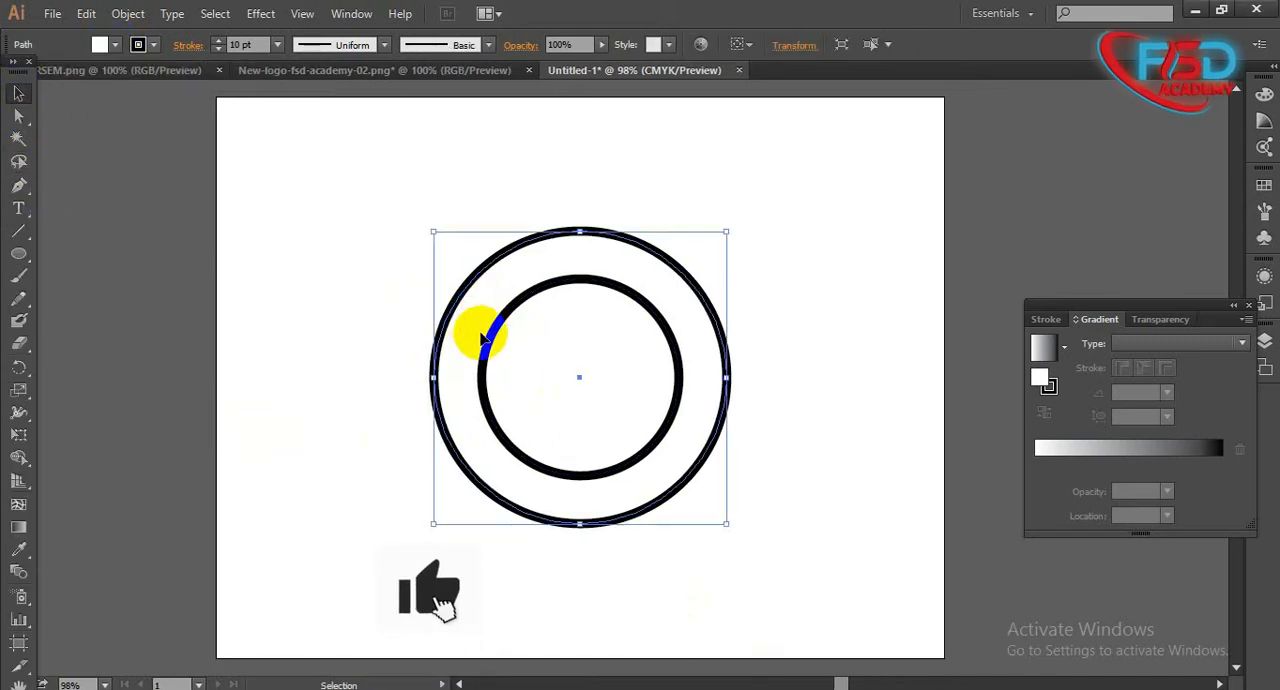
pyautogui.click(115, 45)
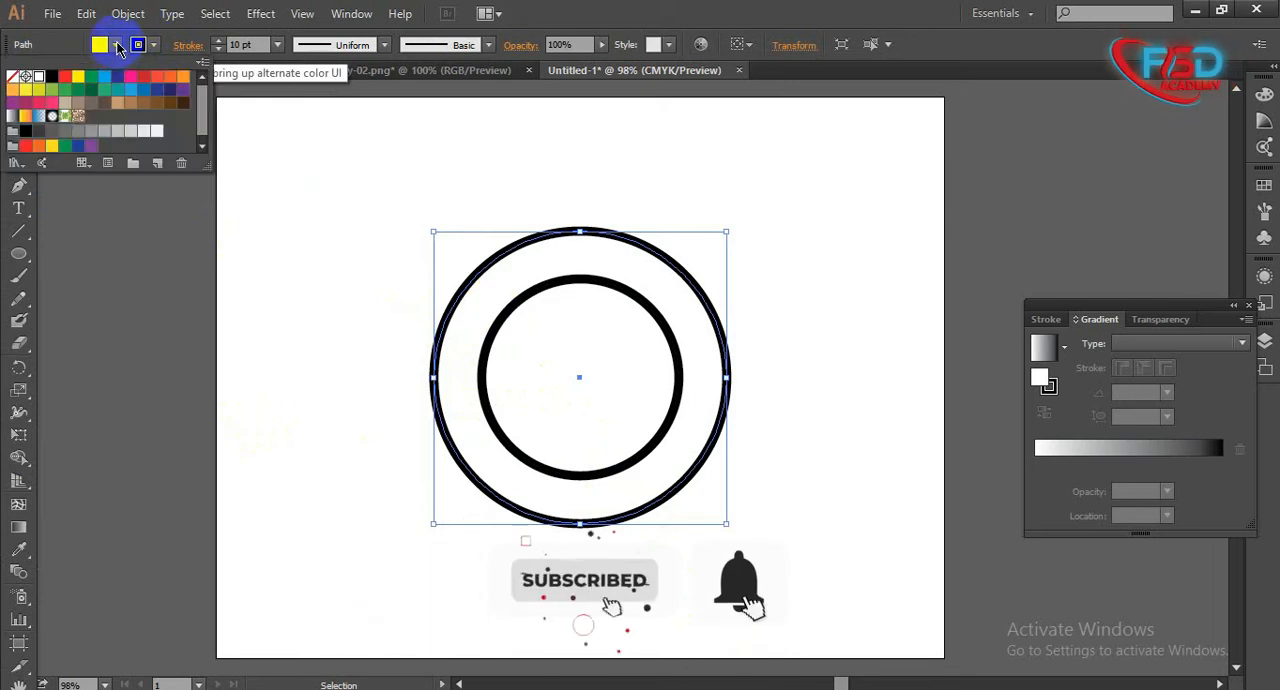
pyautogui.click(13, 77)
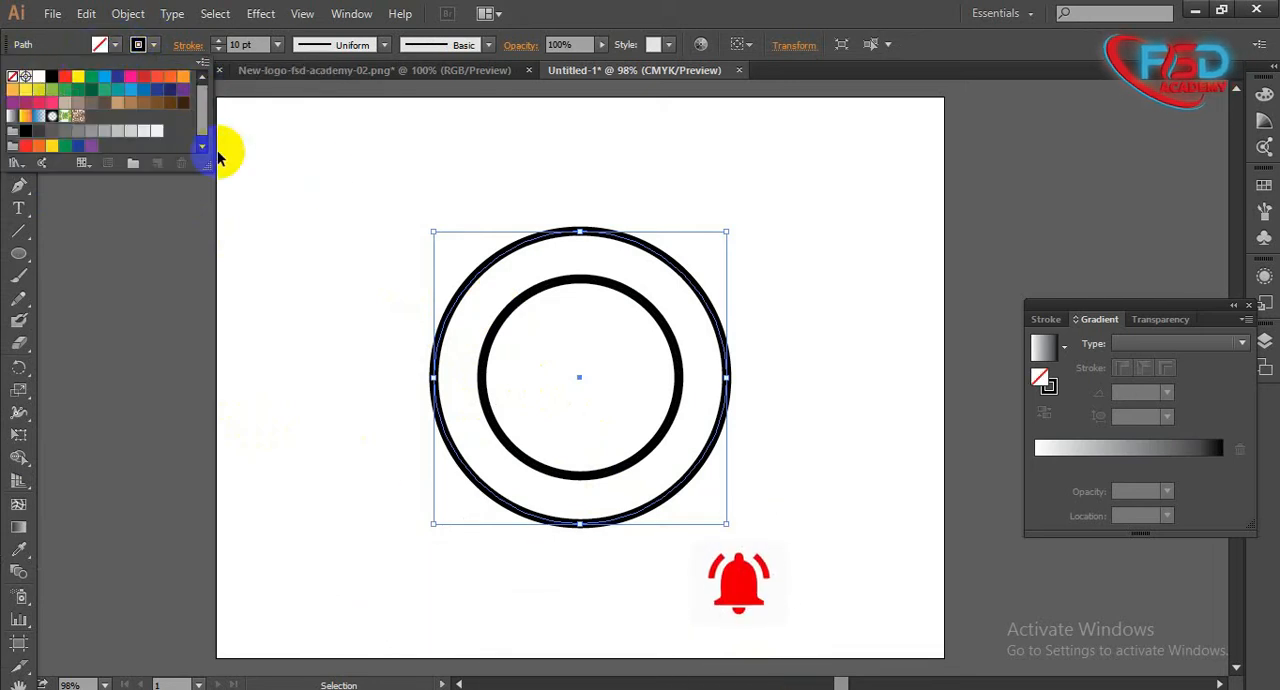
pyautogui.click(371, 243)
# - Try moving the inner circle out of the outer circle and off the artboard, undoing each move
pyautogui.moveTo(566, 343); pyautogui.dragTo(535, 386)
pyautogui.hotkey('ctrl', 'z')
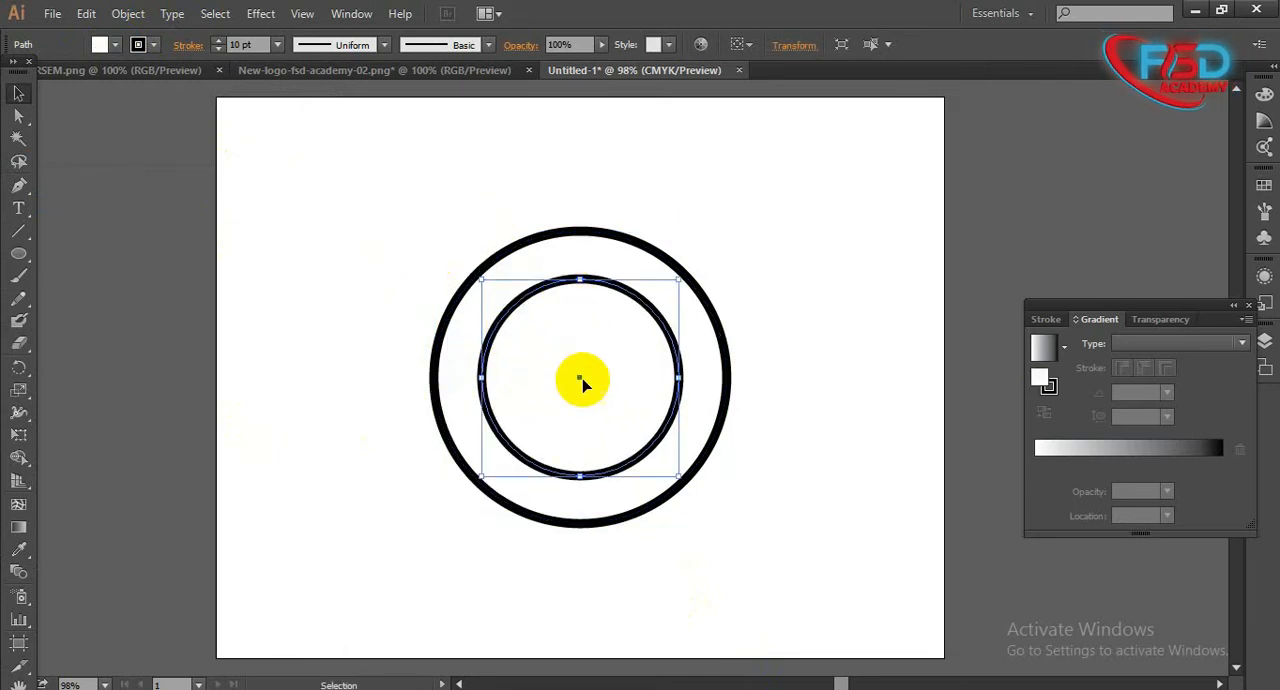
pyautogui.keyDown('shift'); pyautogui.click(669, 521); pyautogui.keyUp('shift')
pyautogui.click(721, 570)
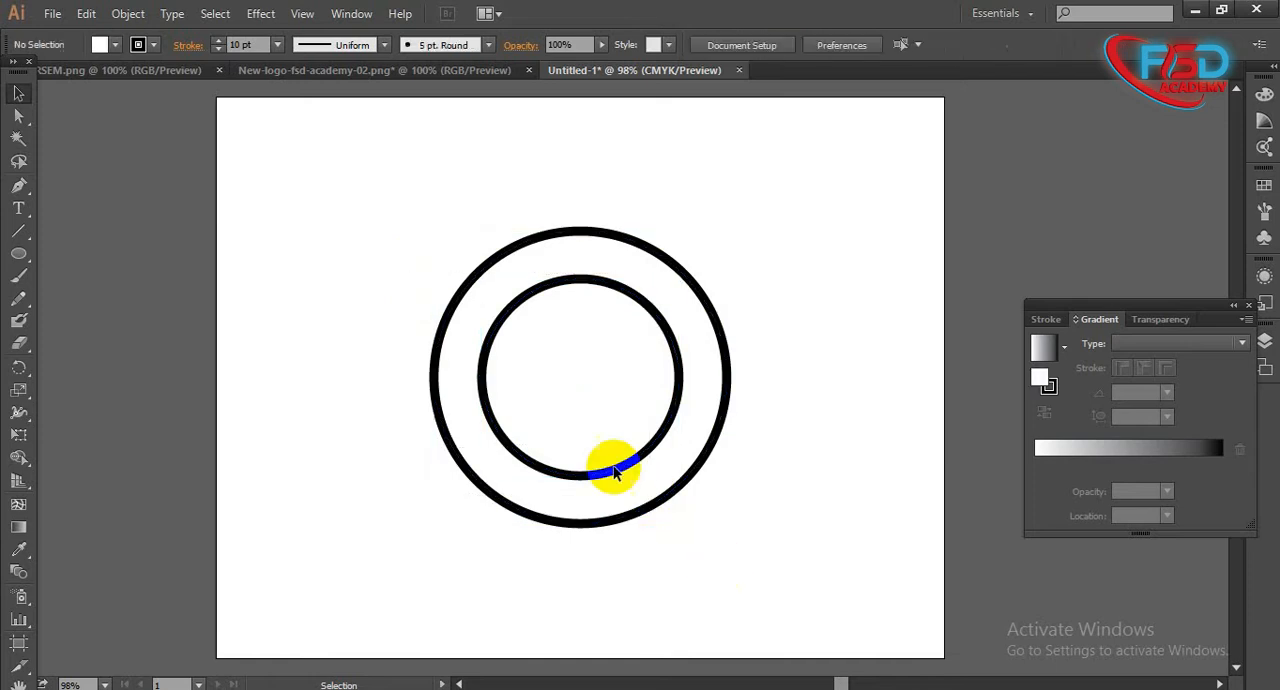
pyautogui.click(591, 417)
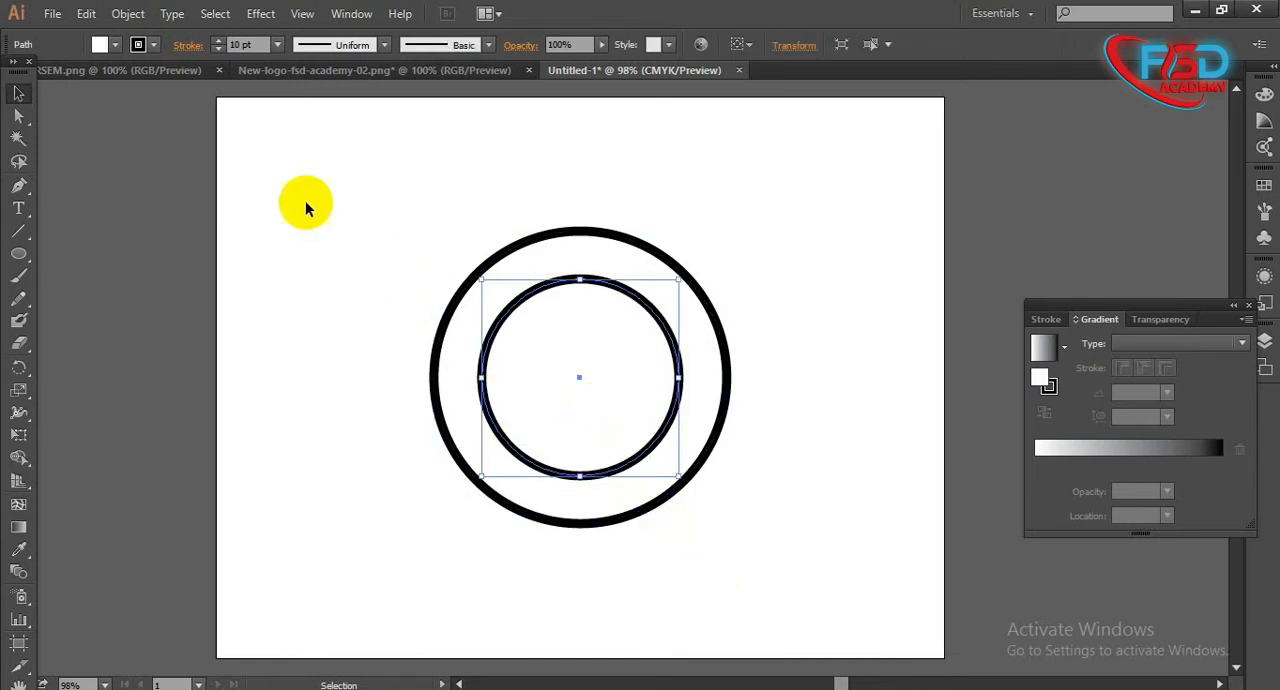
pyautogui.moveTo(574, 349); pyautogui.dragTo(186, 334)
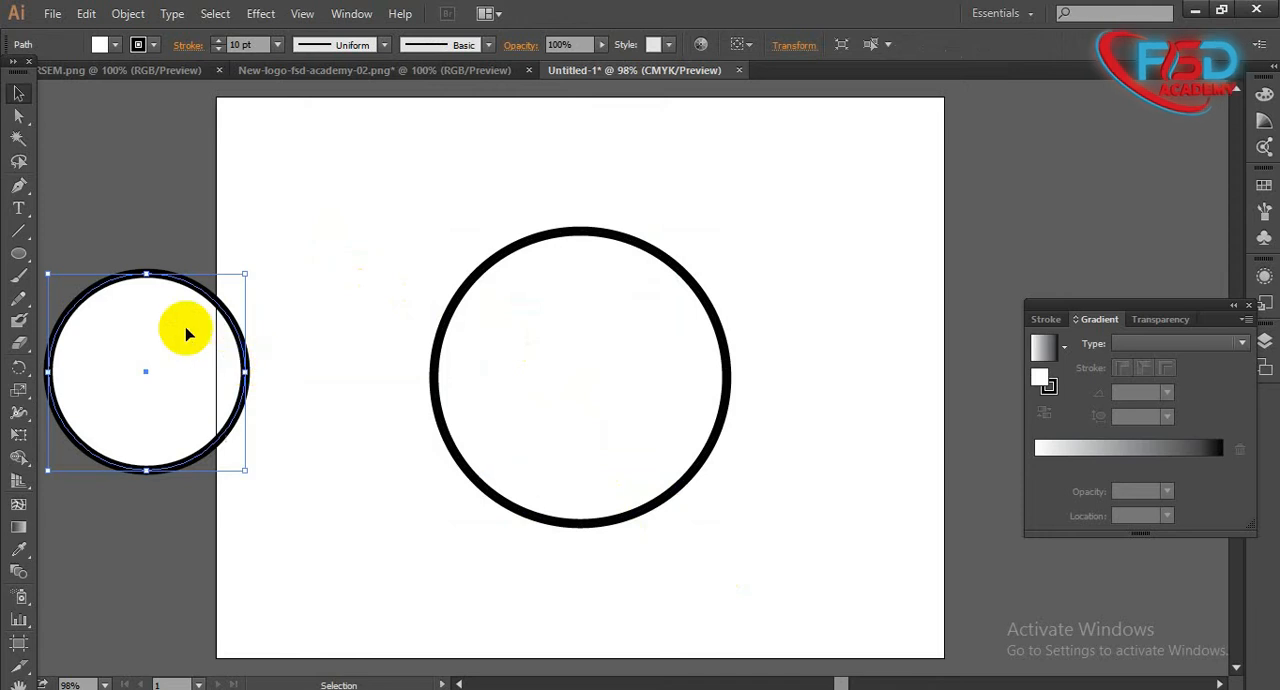
pyautogui.hotkey('ctrl', 'z')
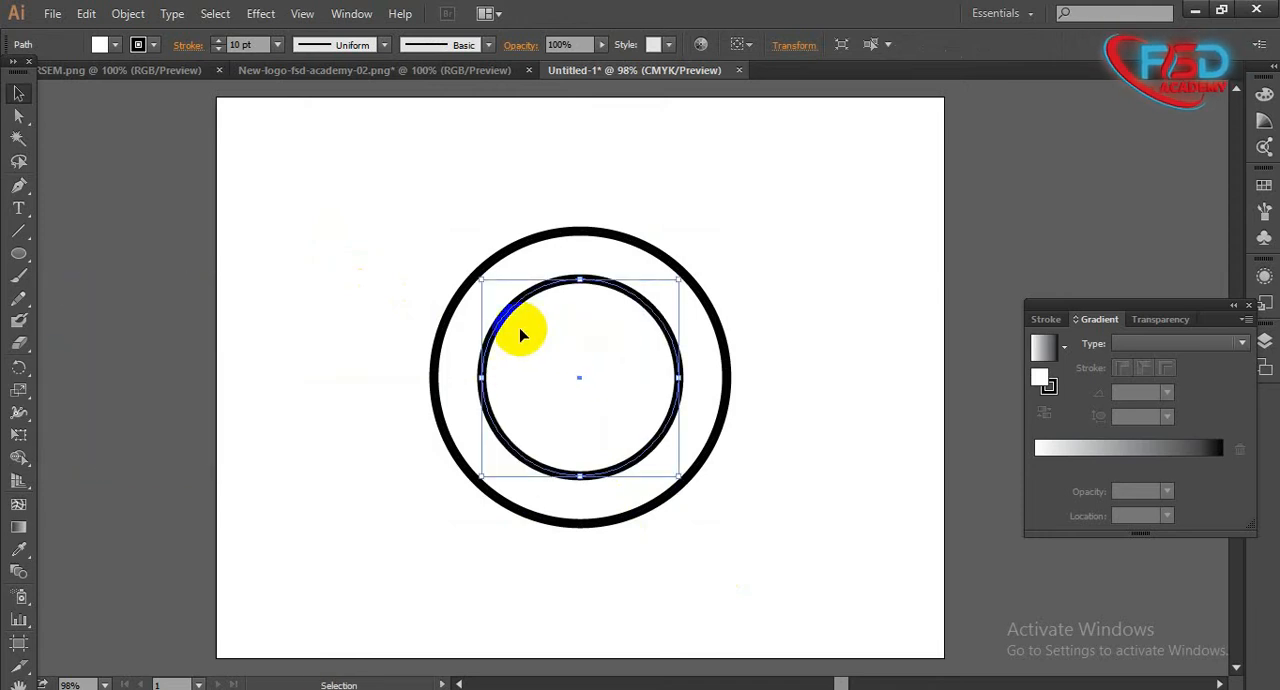
# - Select the outer circle and fill it with the light blue swatch
pyautogui.click(458, 290)
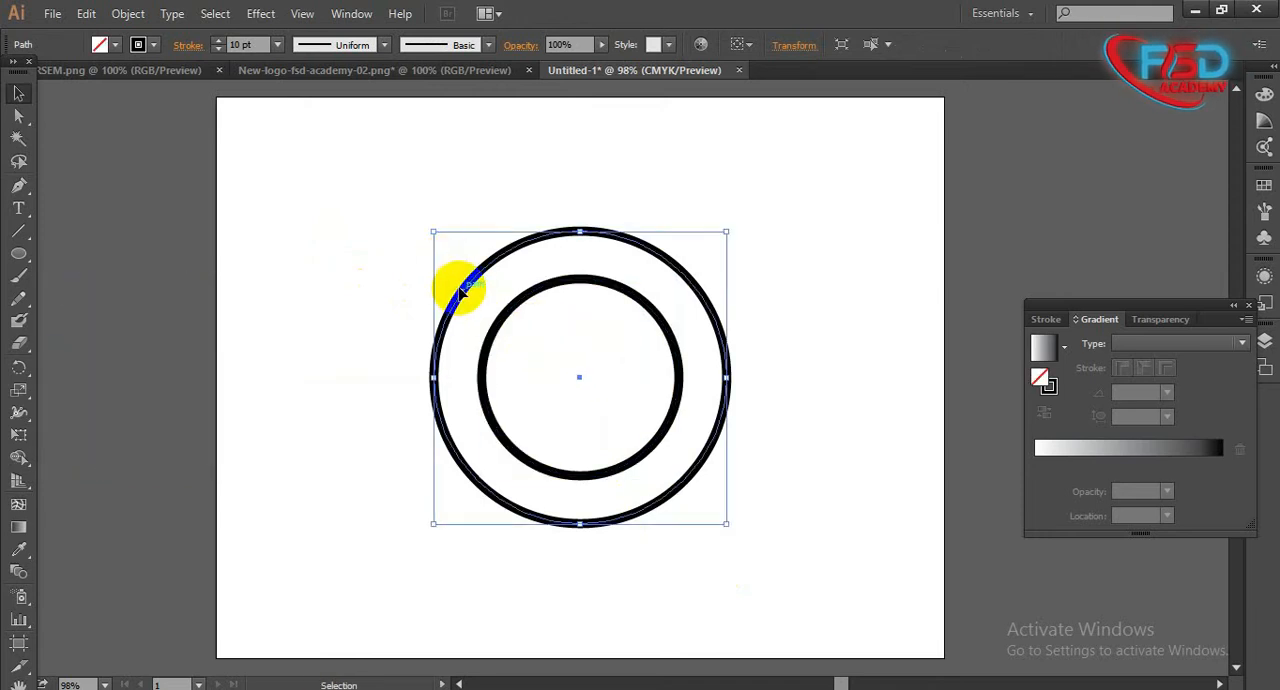
pyautogui.moveTo(382, 267); pyautogui.dragTo(451, 340)
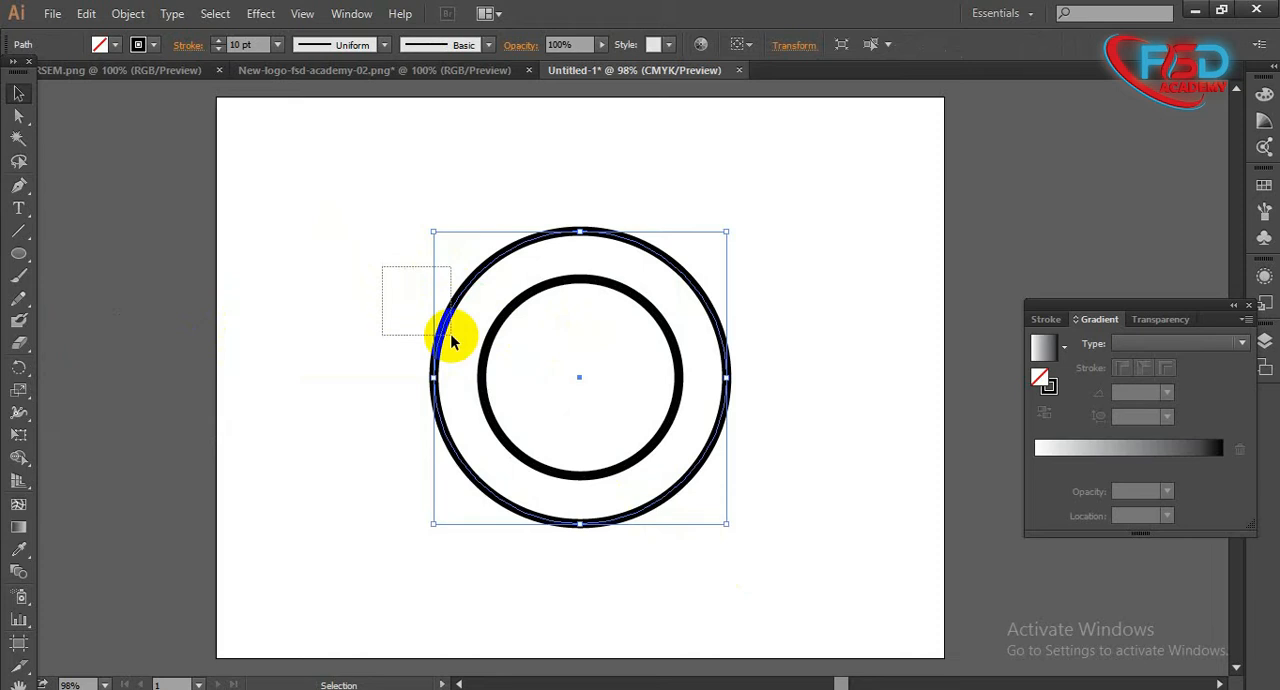
pyautogui.click(100, 44)
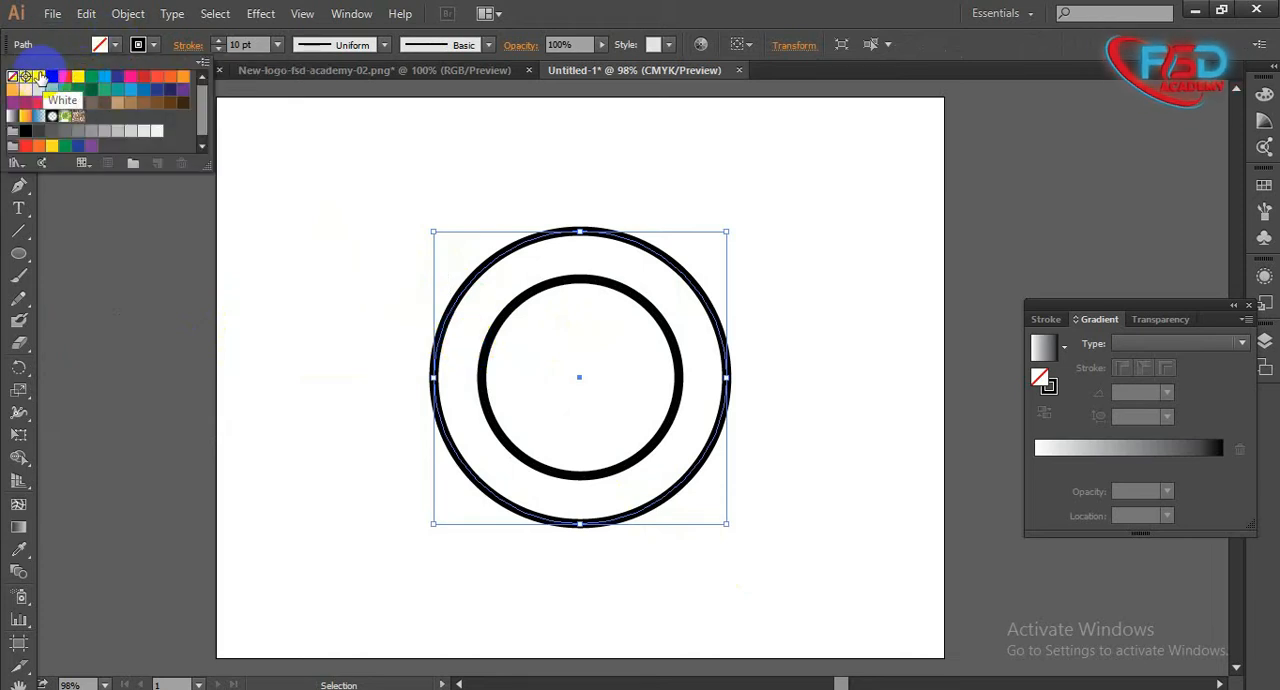
pyautogui.click(105, 78)
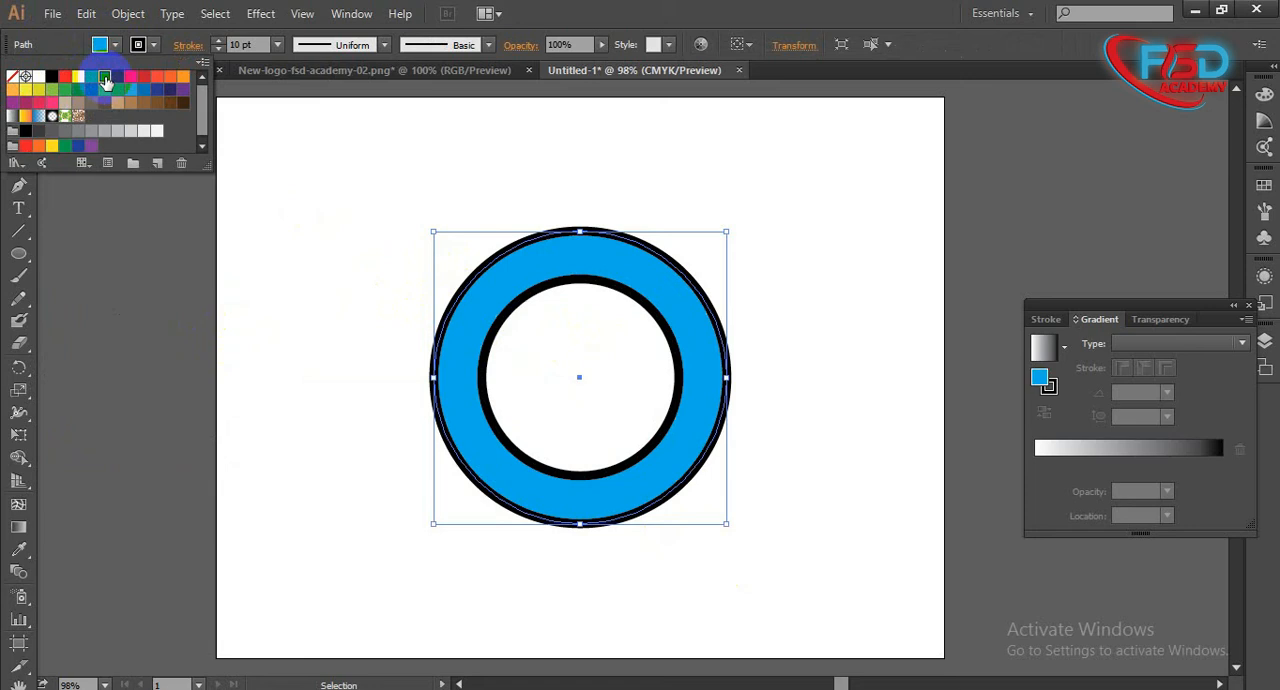
# - Try dark blue, red and green fills on the outer circle, and return it to light blue
pyautogui.click(118, 79)
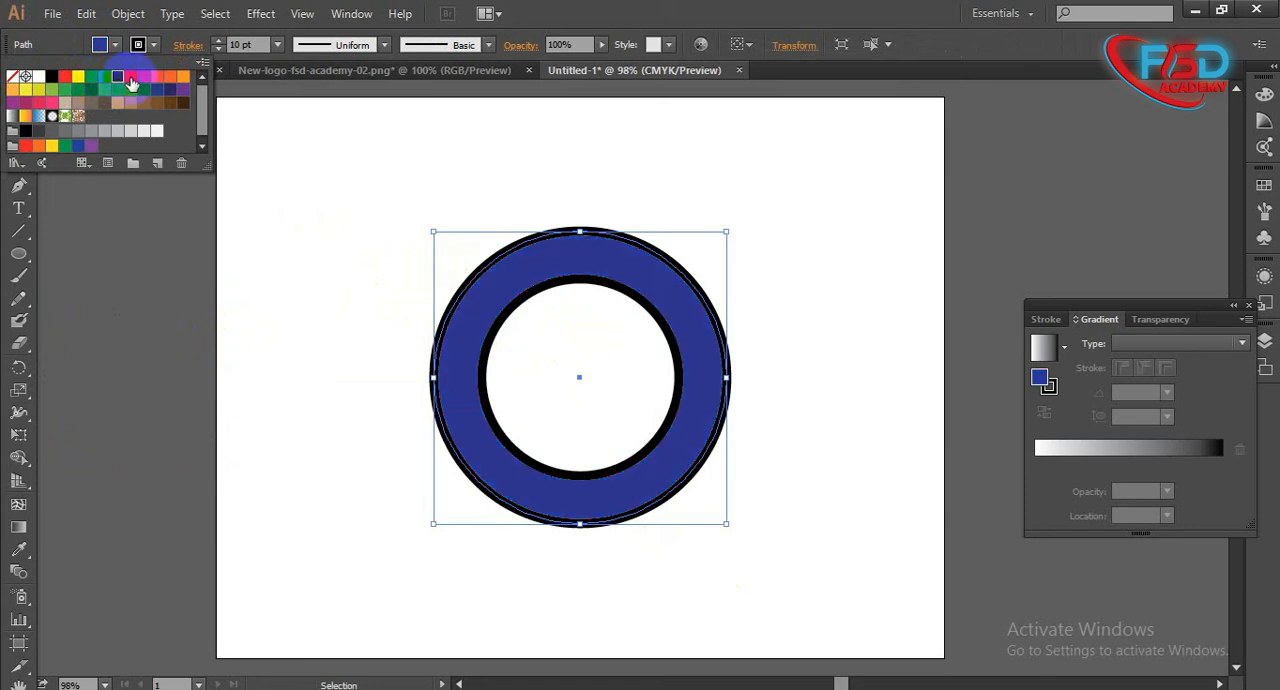
pyautogui.click(143, 78)
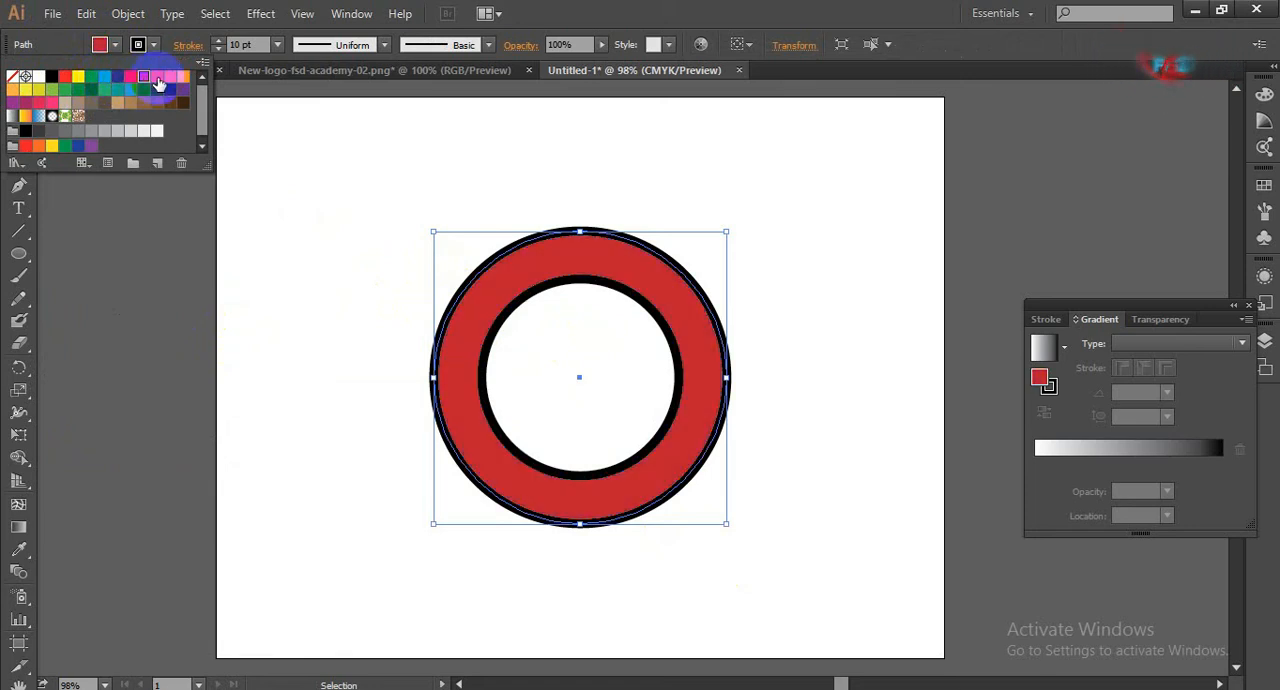
pyautogui.click(105, 78)
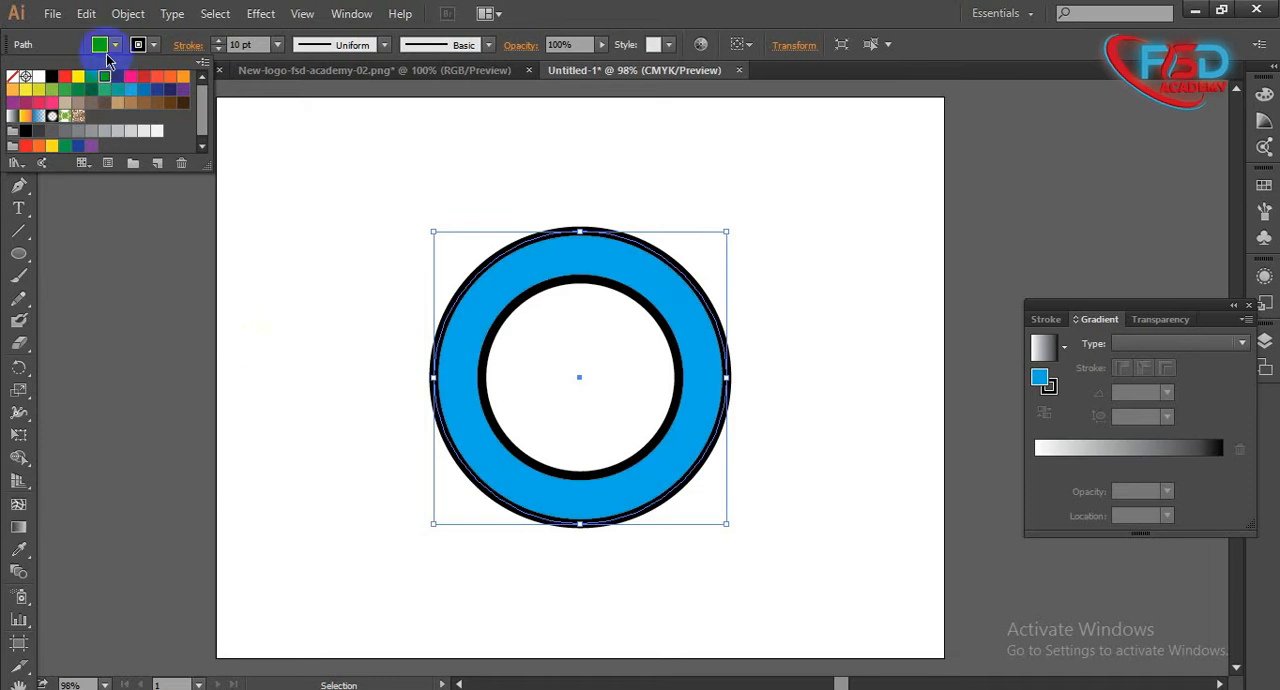
pyautogui.press('Escape')
pyautogui.click(400, 440)
pyautogui.moveTo(372, 275); pyautogui.dragTo(875, 600)
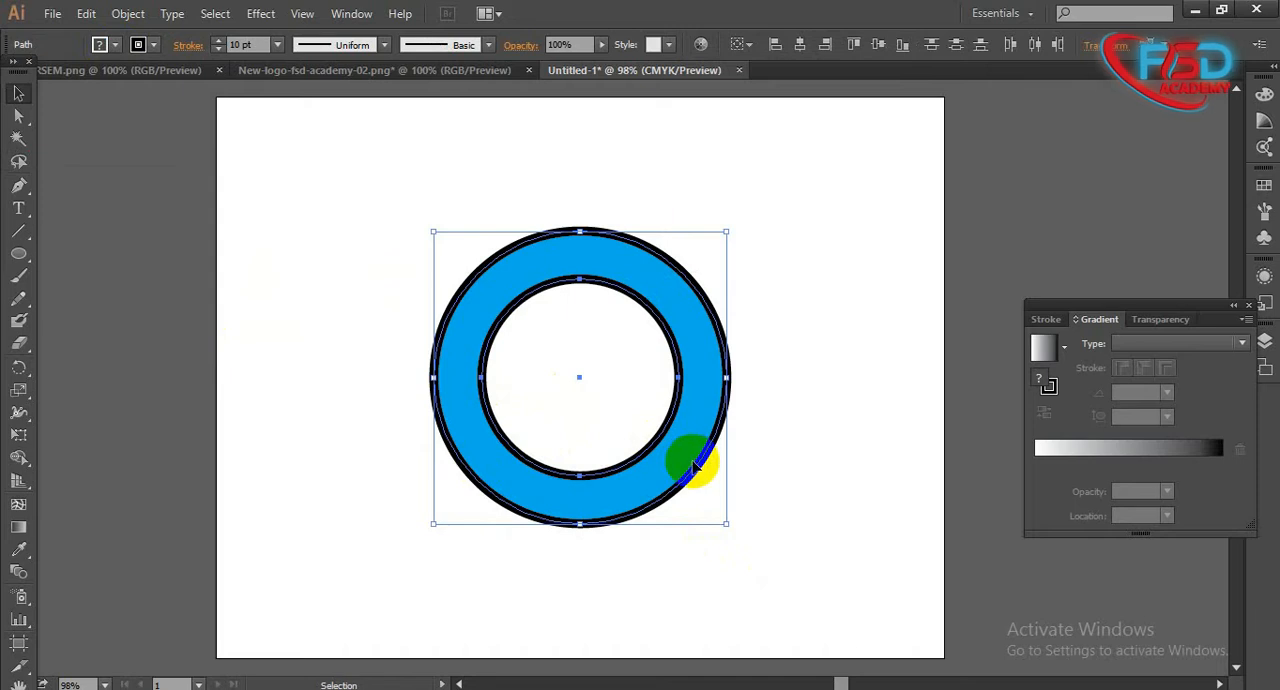
pyautogui.moveTo(813, 512); pyautogui.dragTo(398, 281)
pyautogui.moveTo(377, 326); pyautogui.dragTo(730, 532)
pyautogui.press('space')
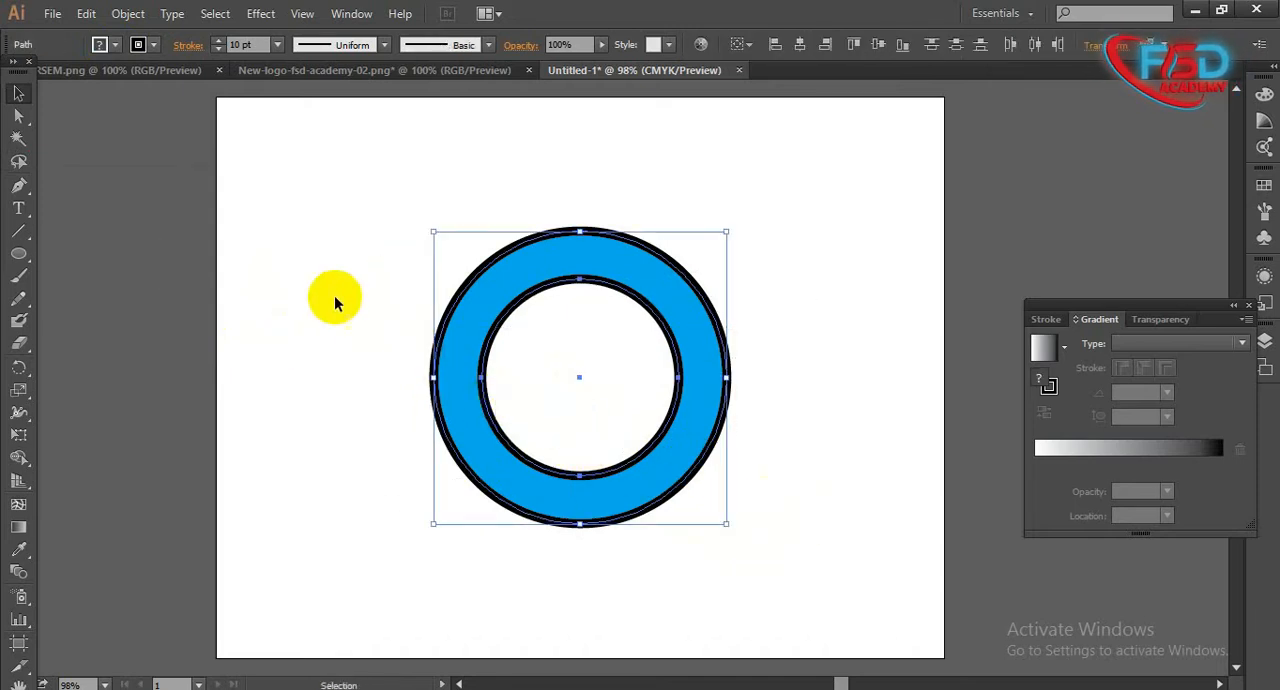
pyautogui.click(466, 418)
pyautogui.click(404, 414)
# - Select the outer circle and expand its fill and stroke
pyautogui.click(435, 345)
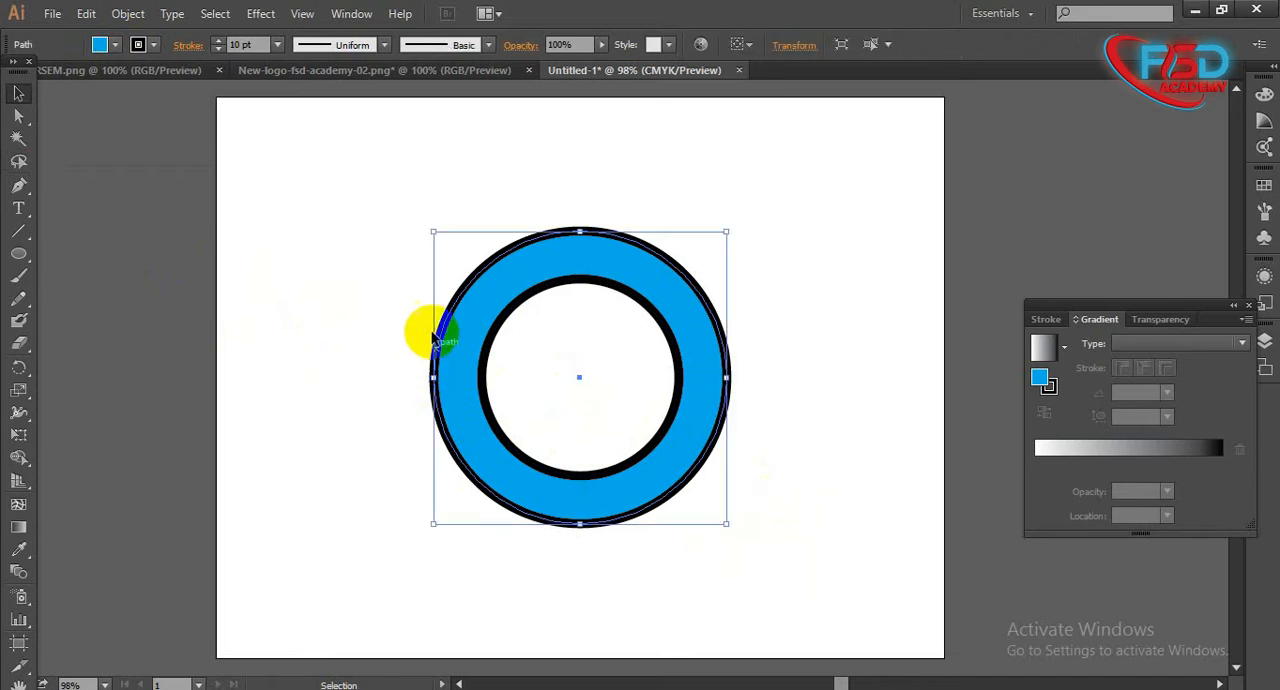
pyautogui.click(459, 377)
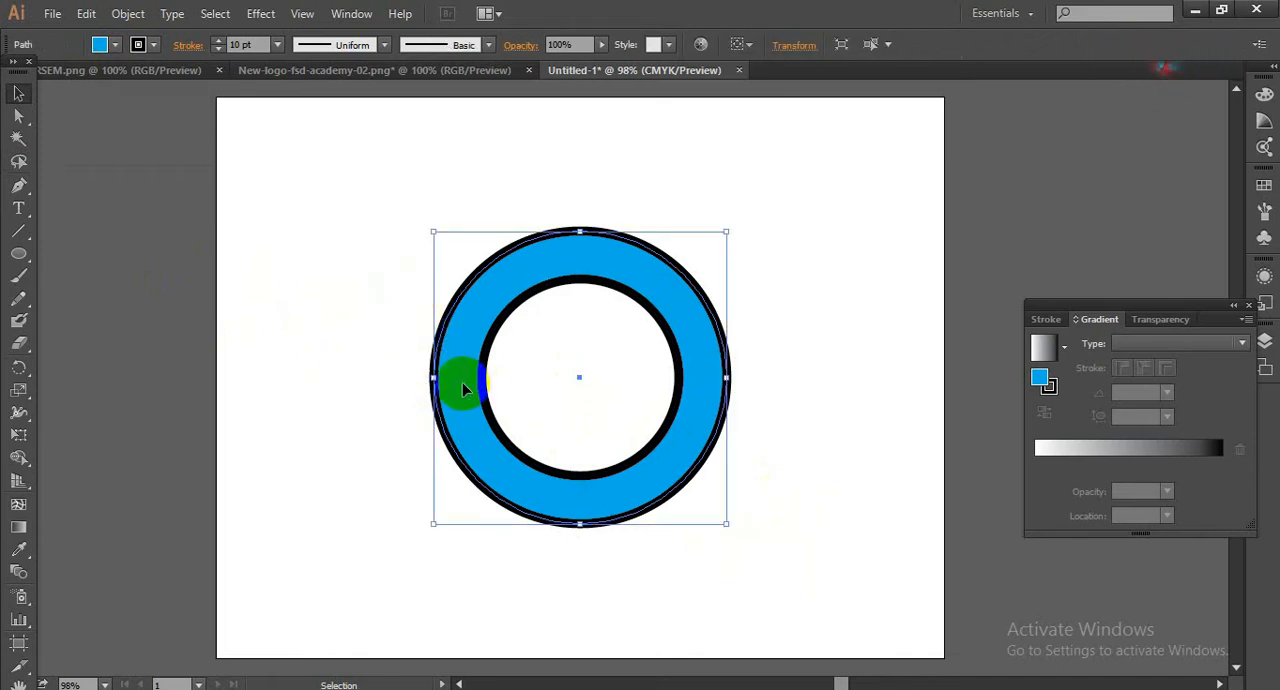
pyautogui.click(128, 13)
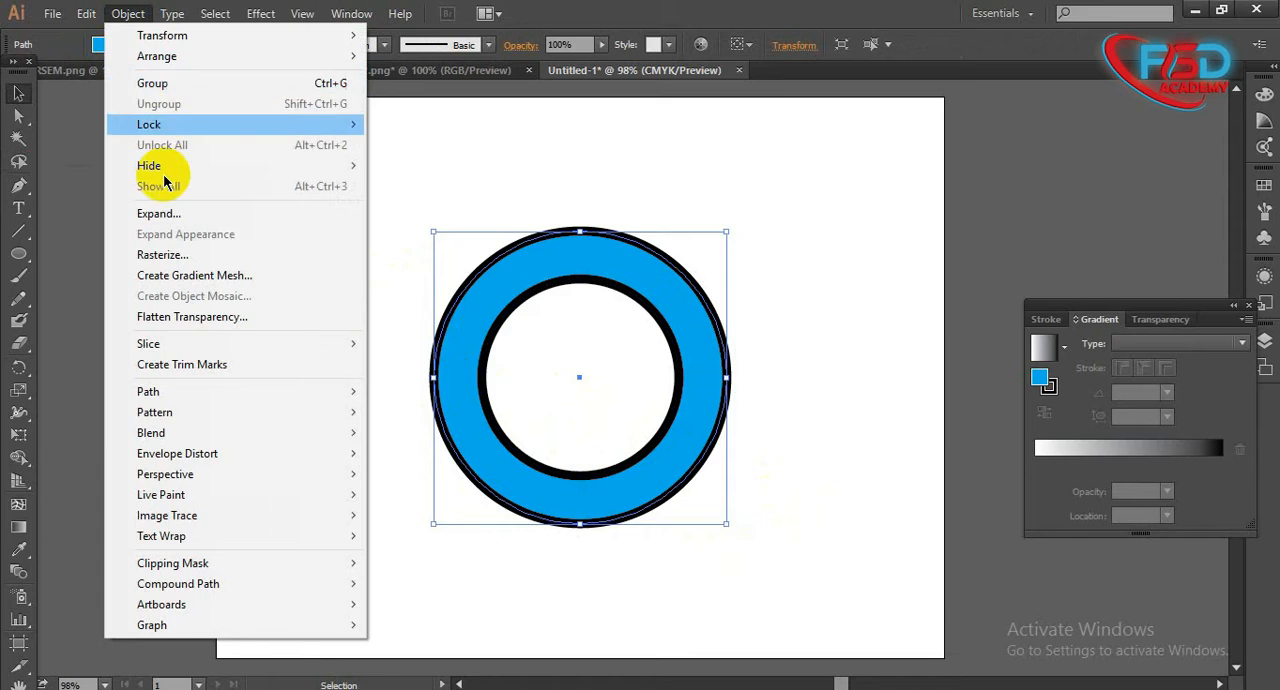
pyautogui.click(190, 214)
pyautogui.click(603, 461)
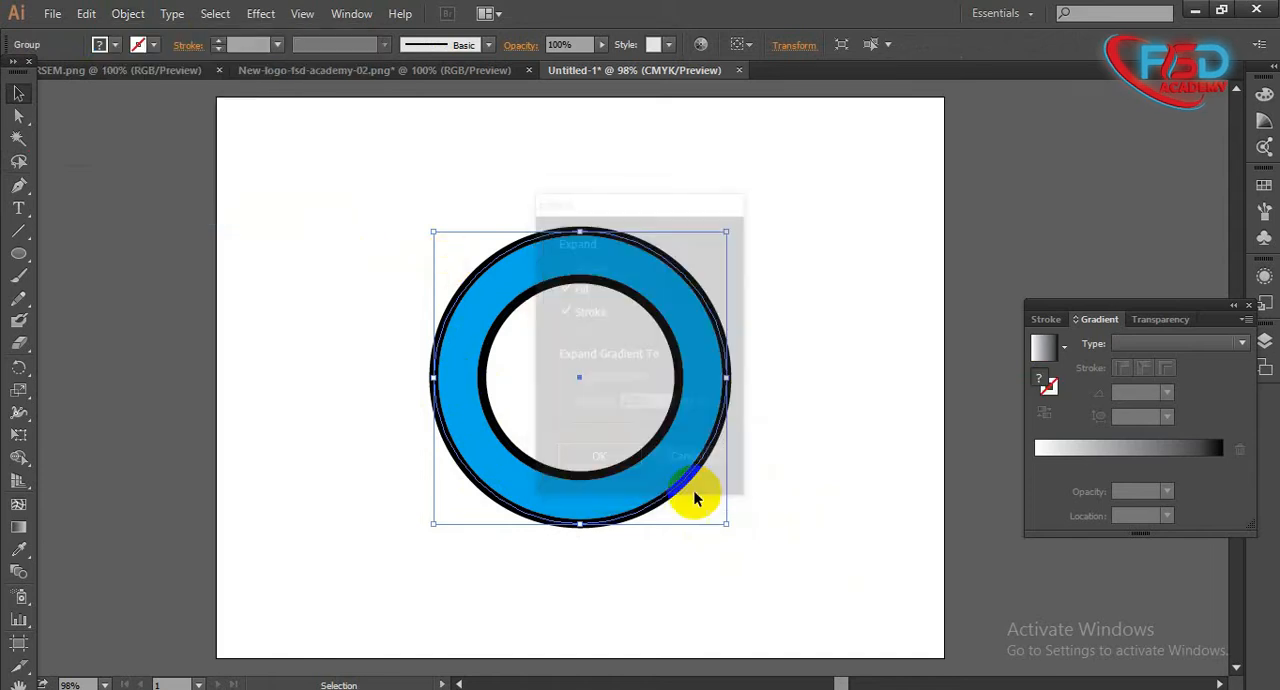
# - Try moving the expanded outer circle partly off the artboard, and undo both the move and the expansion
pyautogui.moveTo(390, 234); pyautogui.dragTo(99, 345)
pyautogui.click(140, 523)
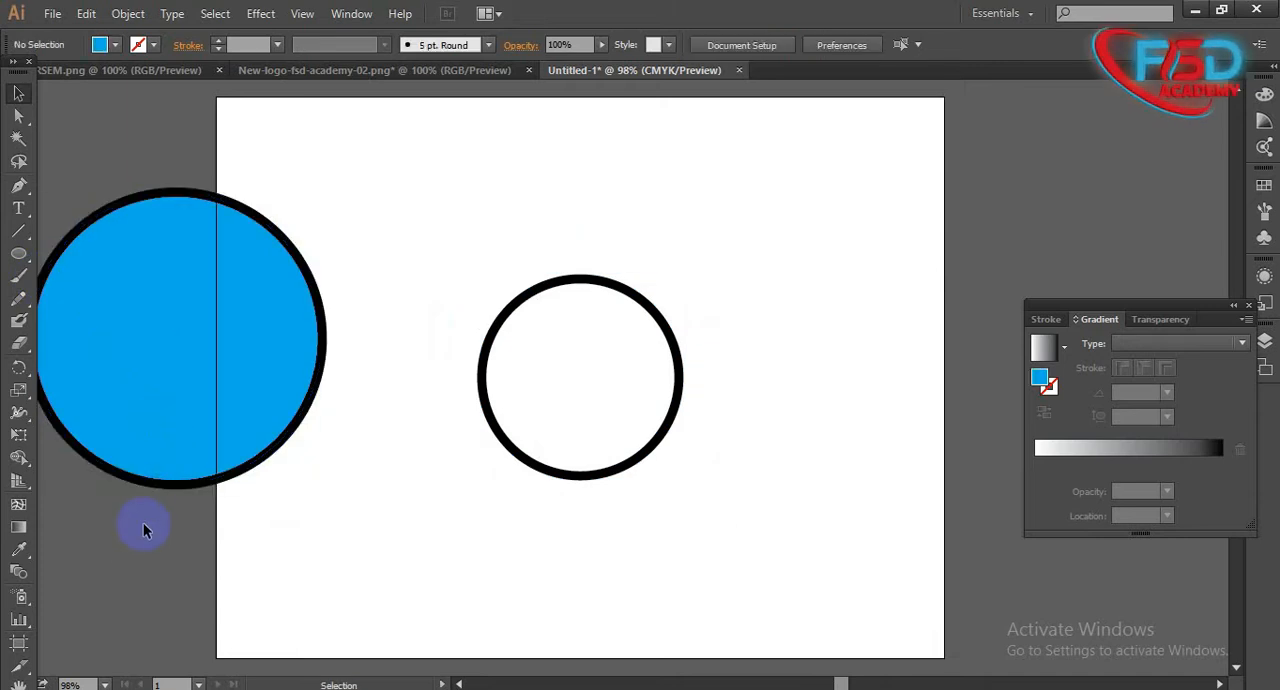
pyautogui.click(180, 432)
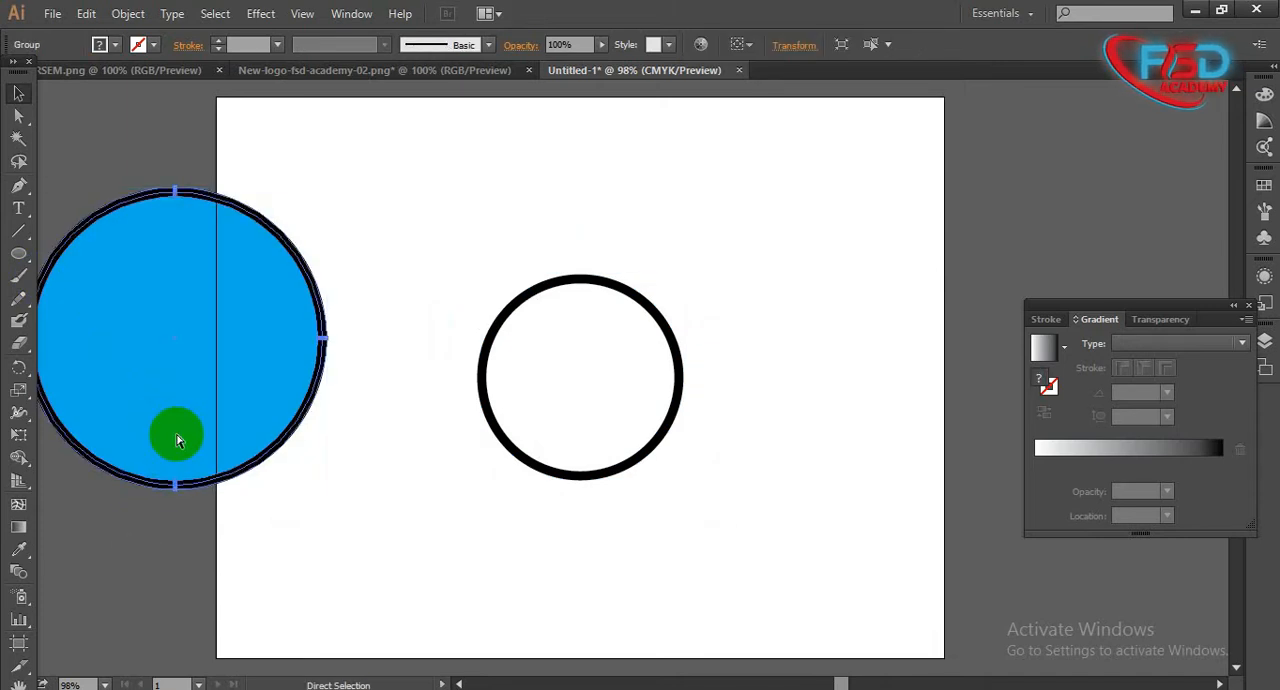
pyautogui.hotkey('ctrl', 'z')
pyautogui.click(199, 342)
pyautogui.click(462, 462)
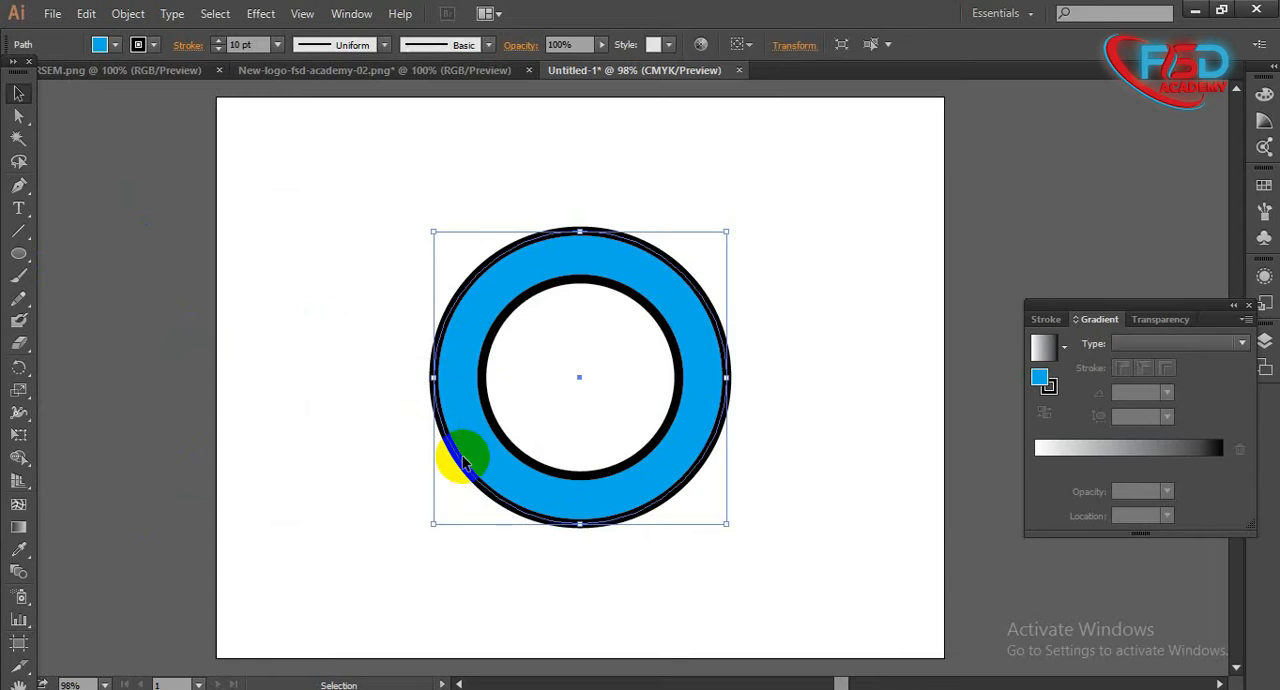
pyautogui.click(378, 362)
pyautogui.moveTo(363, 209); pyautogui.dragTo(735, 555)
pyautogui.click(382, 290)
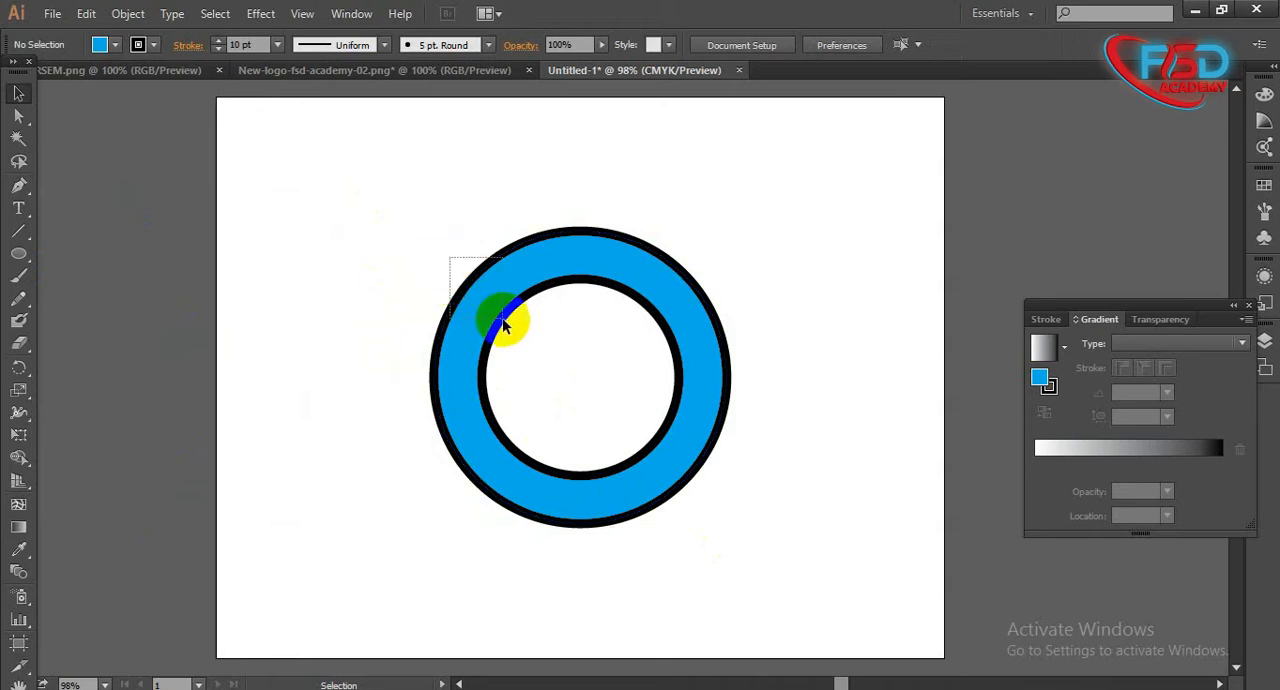
pyautogui.click(487, 308)
pyautogui.click(323, 288)
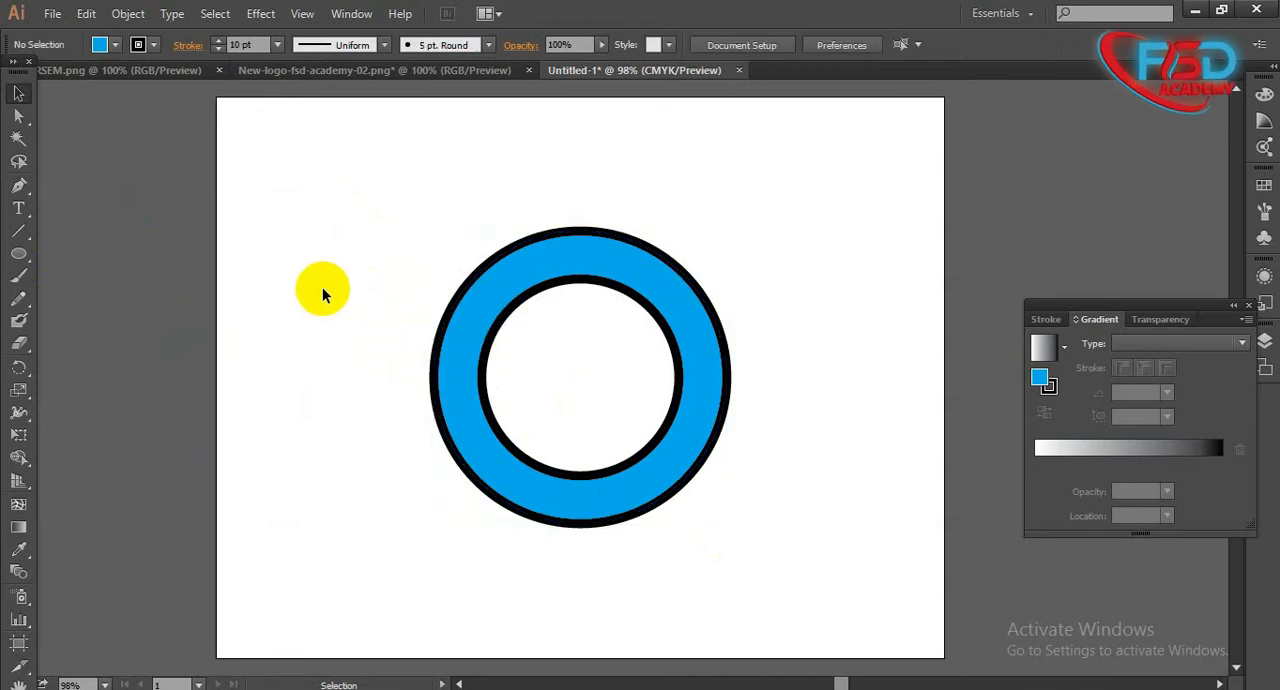
# - Browse for files to open in the "Out of marcatplec job" folder, inside Freelancing Folder on the Personal (E:) drive
pyautogui.click(52, 13)
pyautogui.click(60, 80)
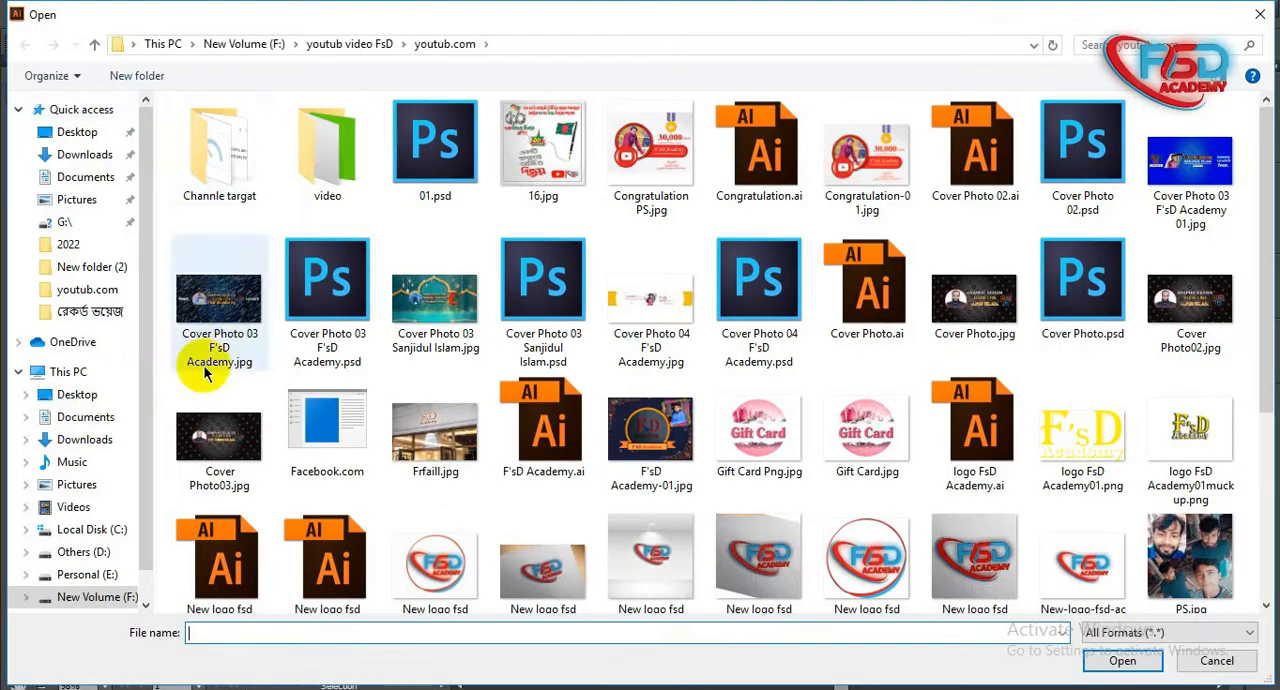
pyautogui.scroll(-2, 96, 406)
pyautogui.click(84, 520)
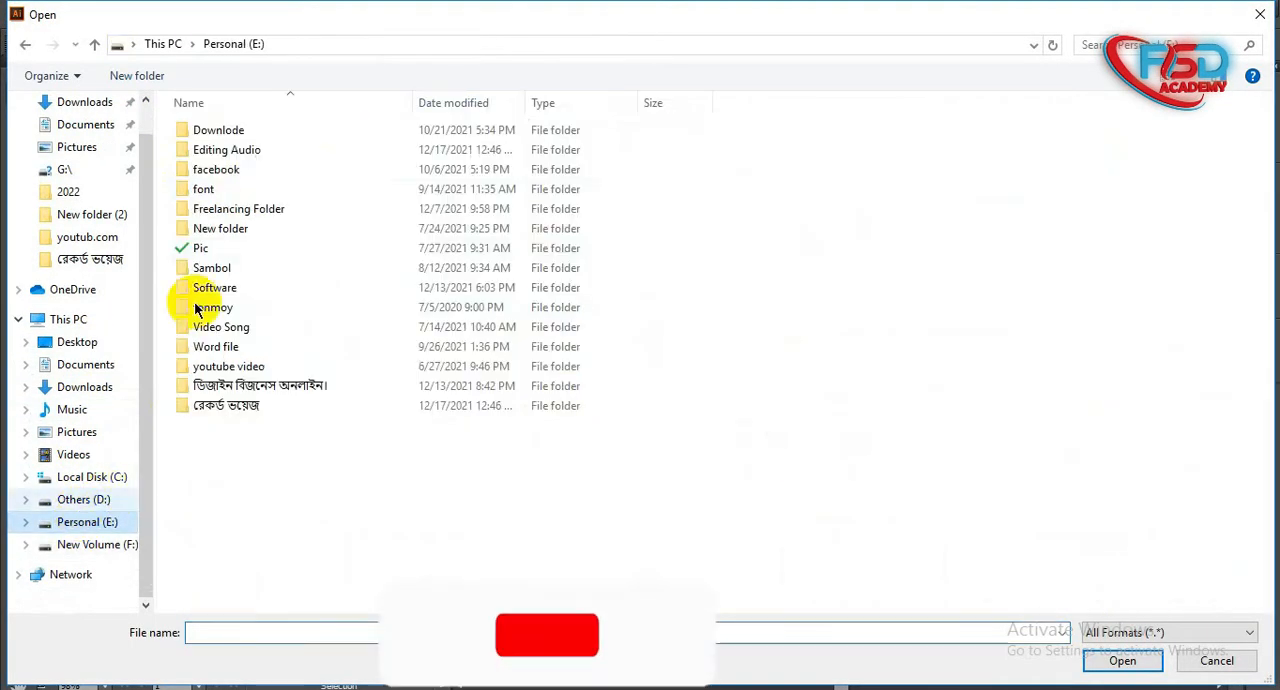
pyautogui.doubleClick(320, 210)
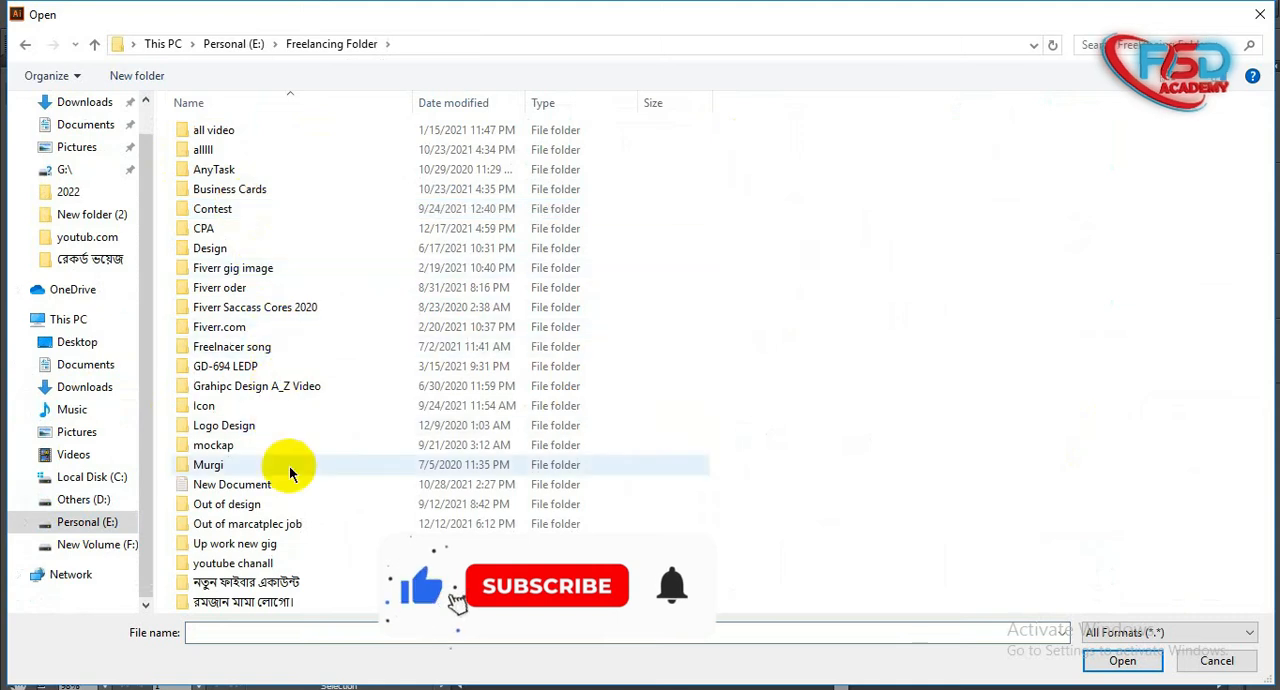
pyautogui.doubleClick(300, 525)
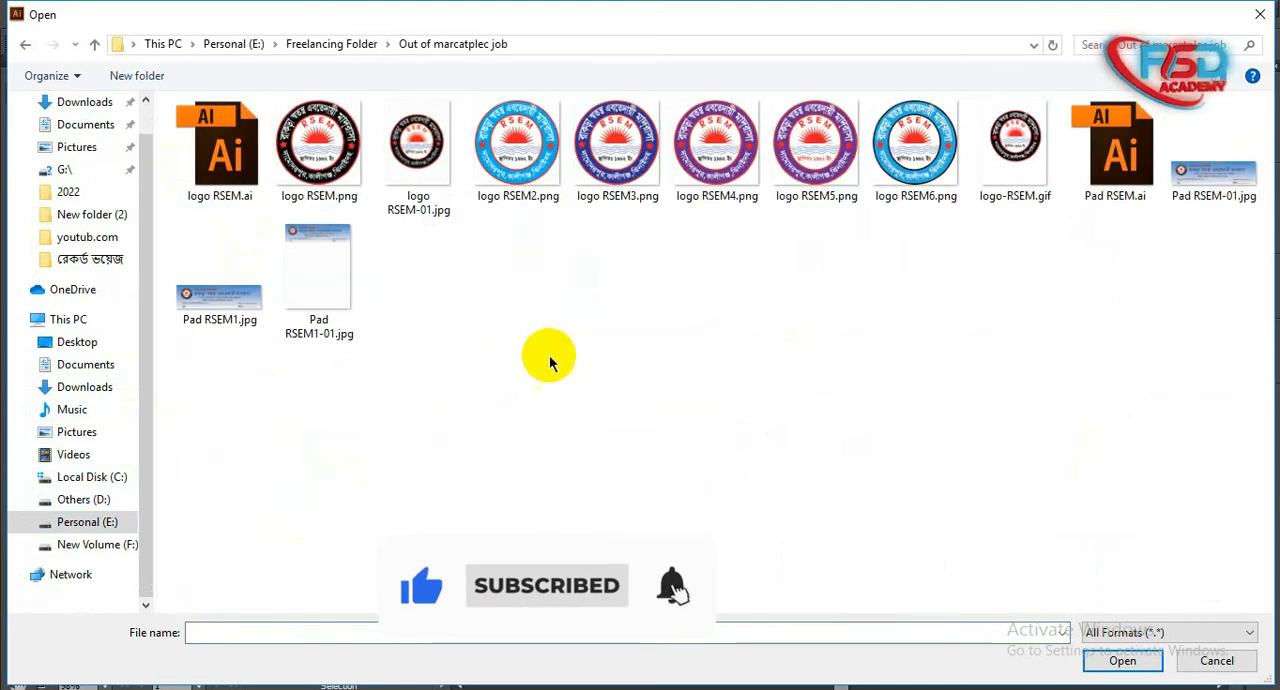
# - Examine the colour variants logo RSEM2.png to logo RSEM6.png, and close the file browser without opening any
pyautogui.moveTo(983, 229); pyautogui.dragTo(497, 201)
pyautogui.click(945, 314)
pyautogui.moveTo(988, 264); pyautogui.dragTo(456, 110)
pyautogui.moveTo(542, 249); pyautogui.dragTo(548, 190)
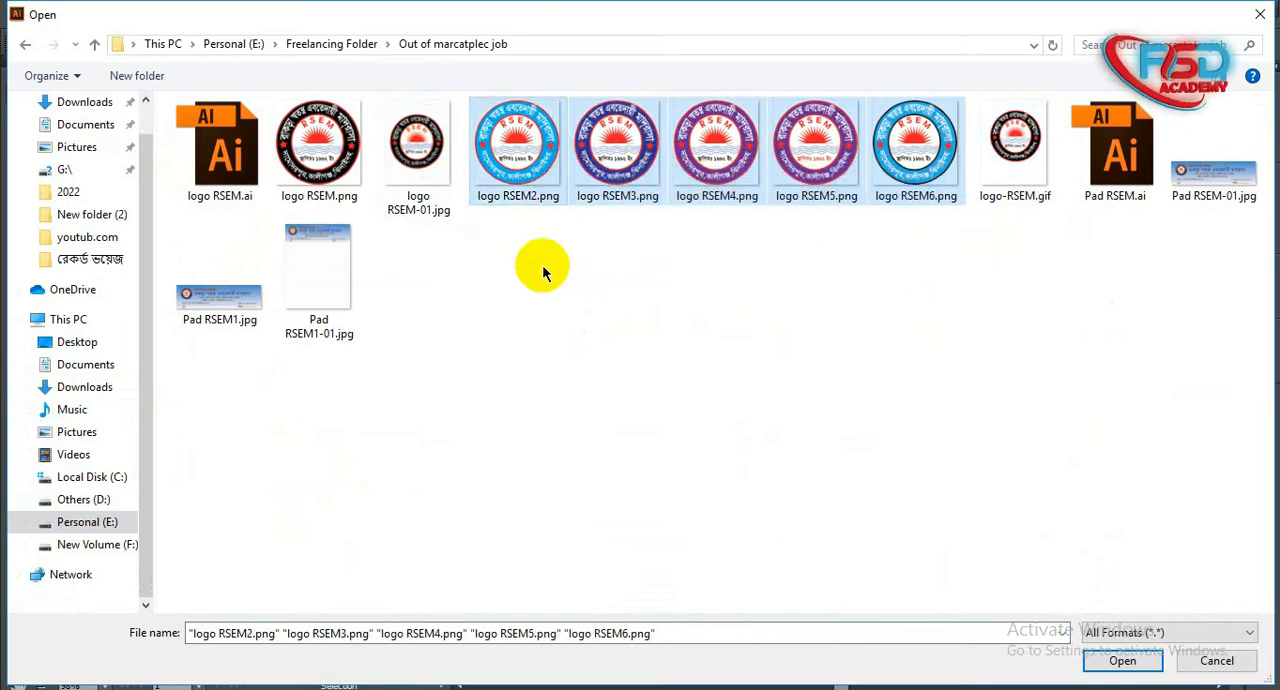
pyautogui.moveTo(516, 233); pyautogui.dragTo(943, 172)
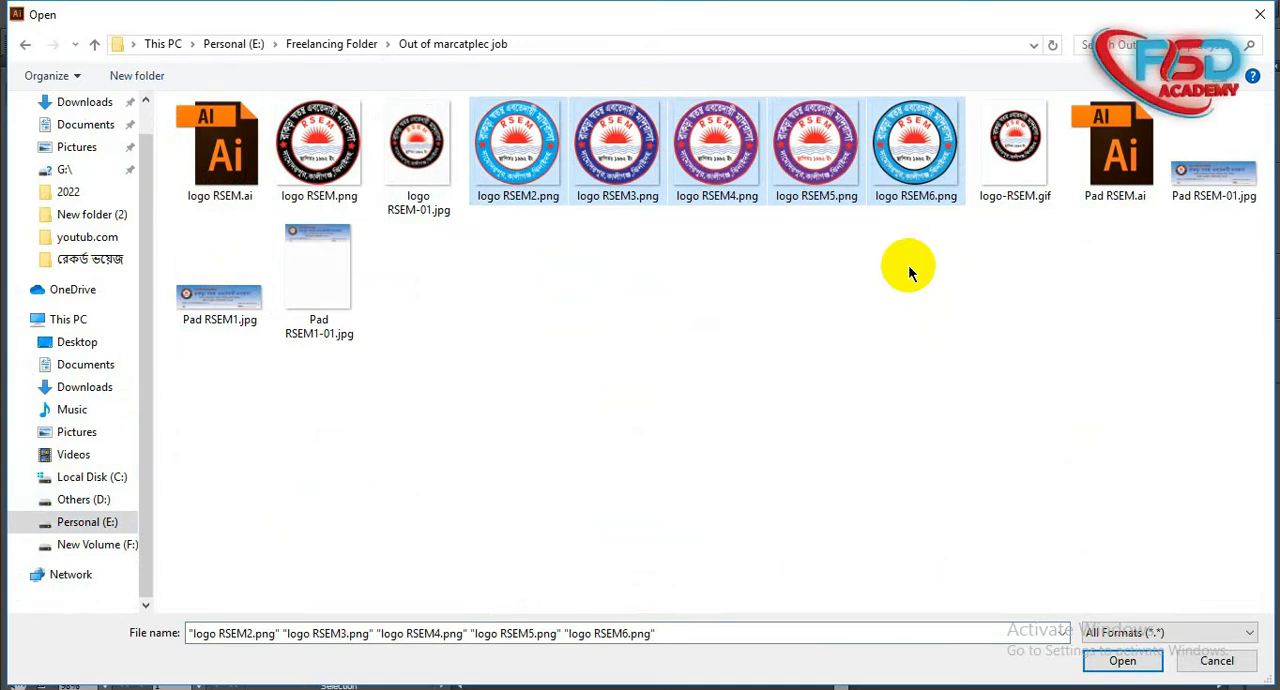
pyautogui.click(549, 337)
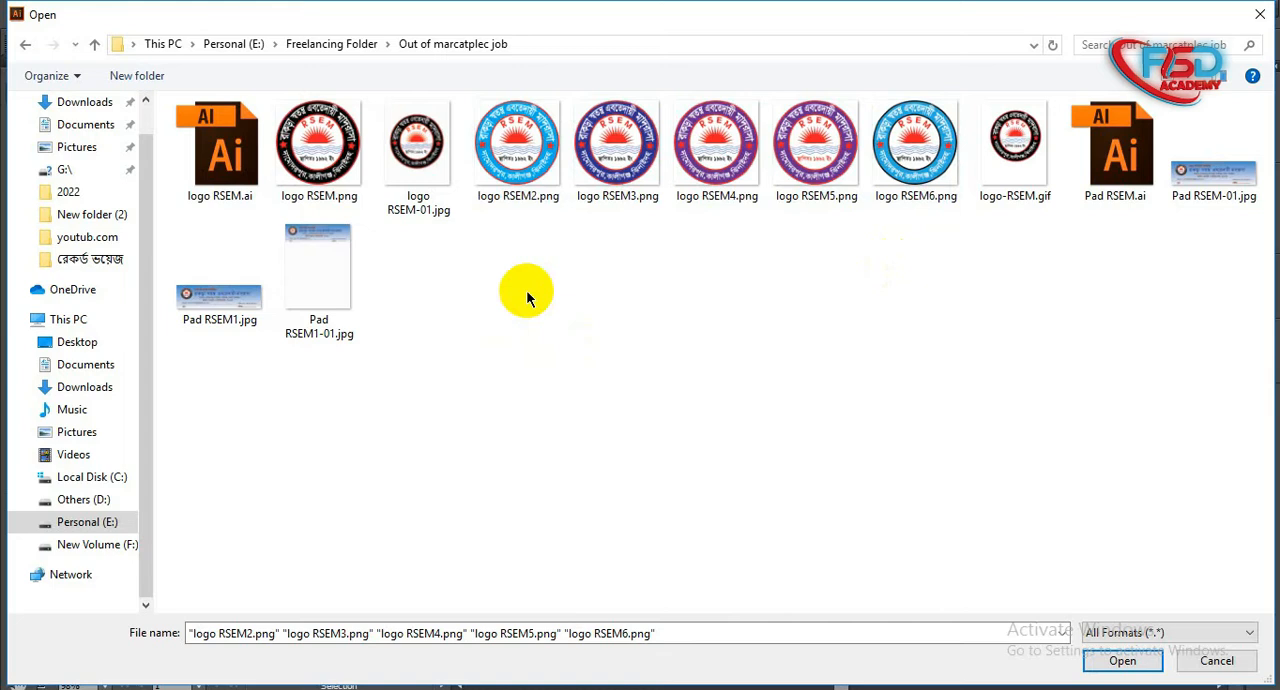
pyautogui.moveTo(486, 215); pyautogui.dragTo(876, 170)
pyautogui.click(262, 689)
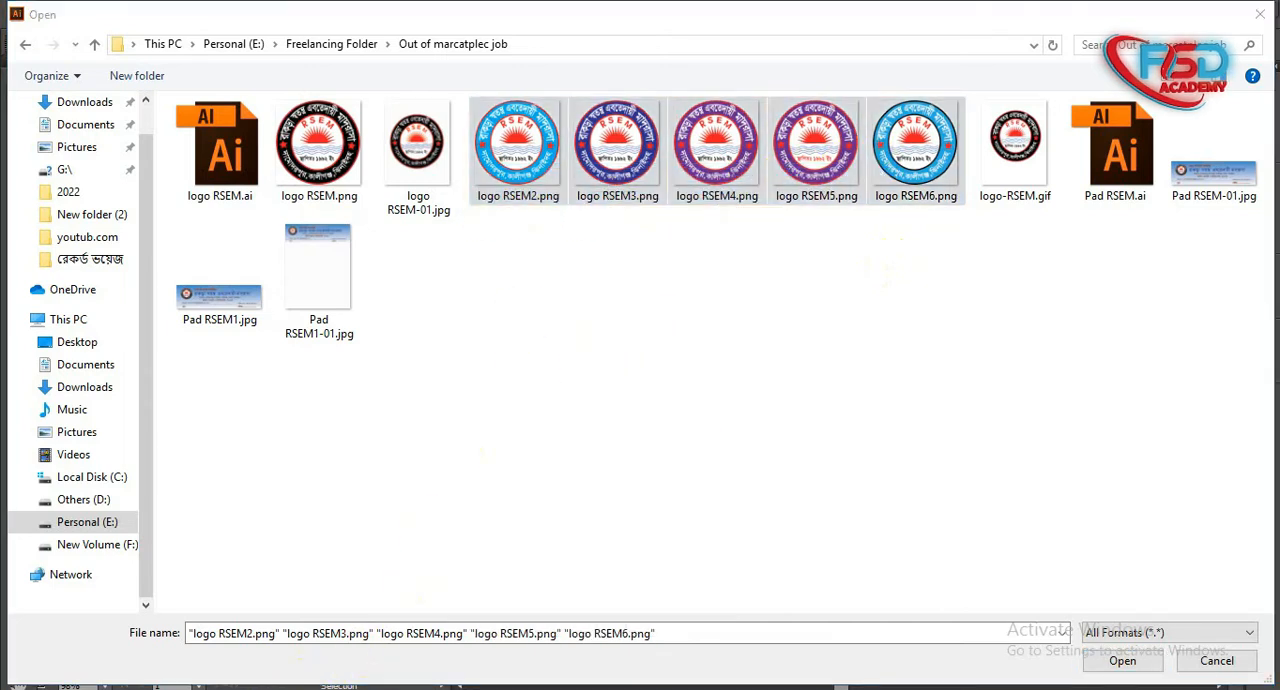
pyautogui.click(1262, 12)
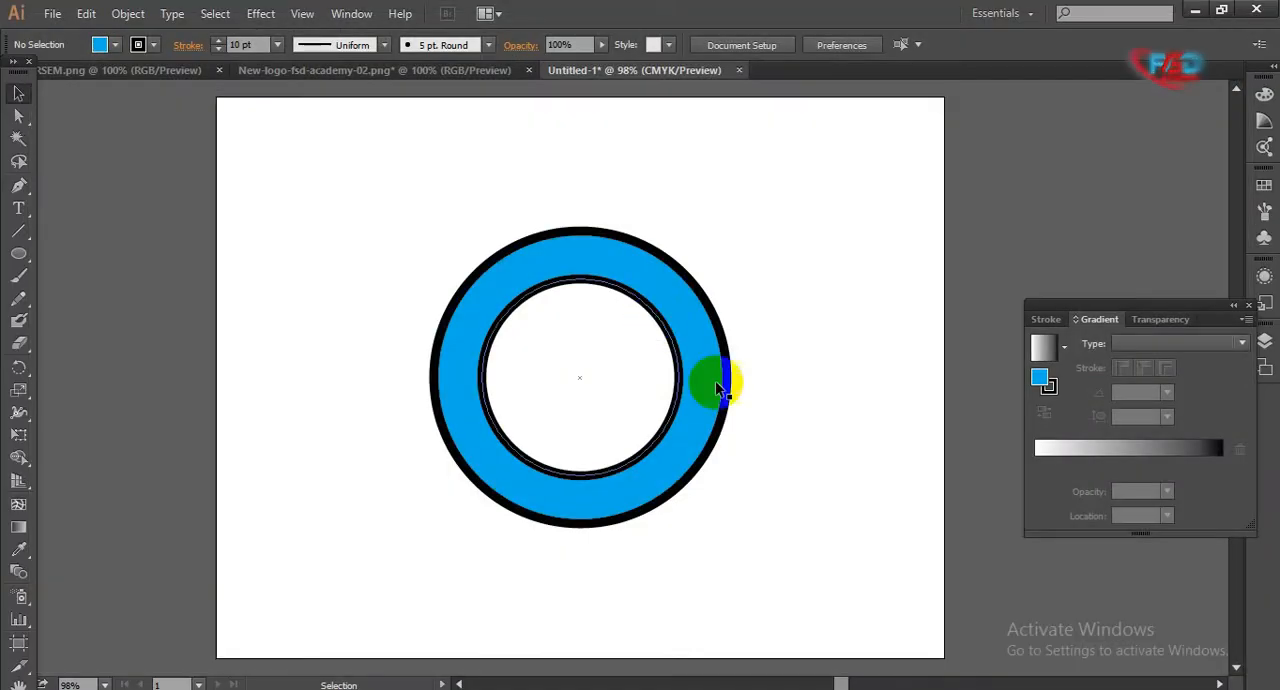
pyautogui.moveTo(354, 234); pyautogui.dragTo(789, 540)
pyautogui.click(670, 338)
pyautogui.click(573, 236)
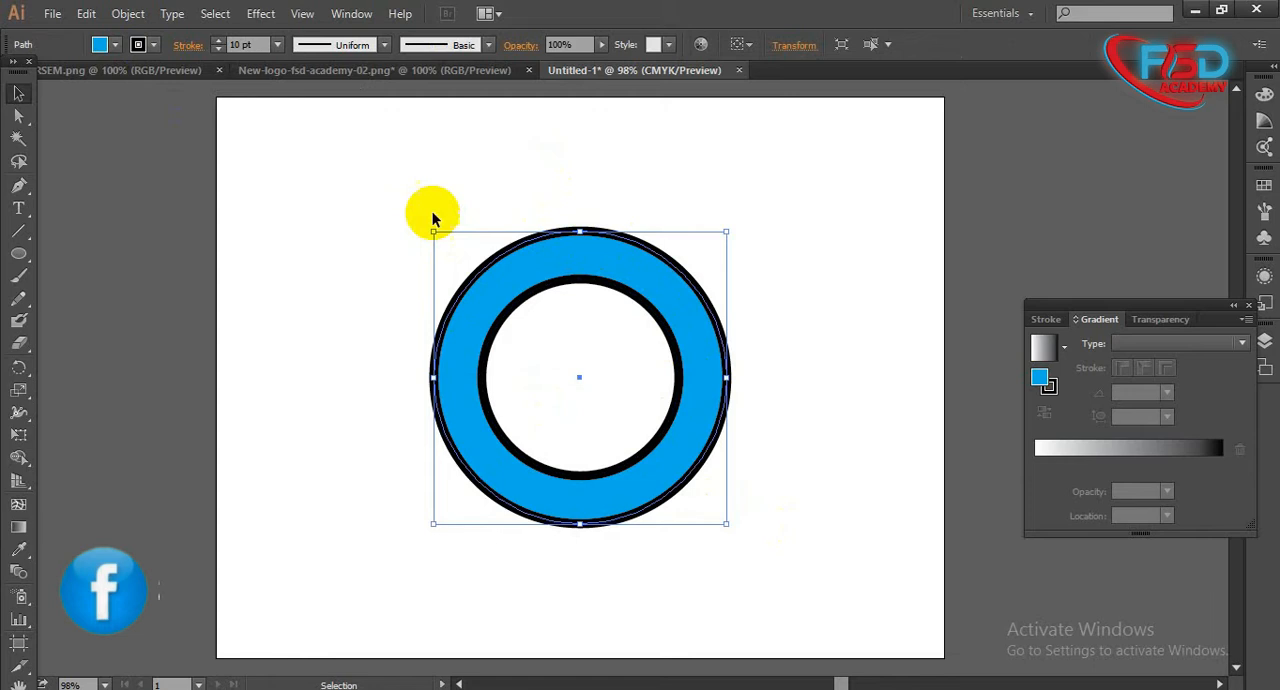
pyautogui.click(460, 196)
pyautogui.click(516, 308)
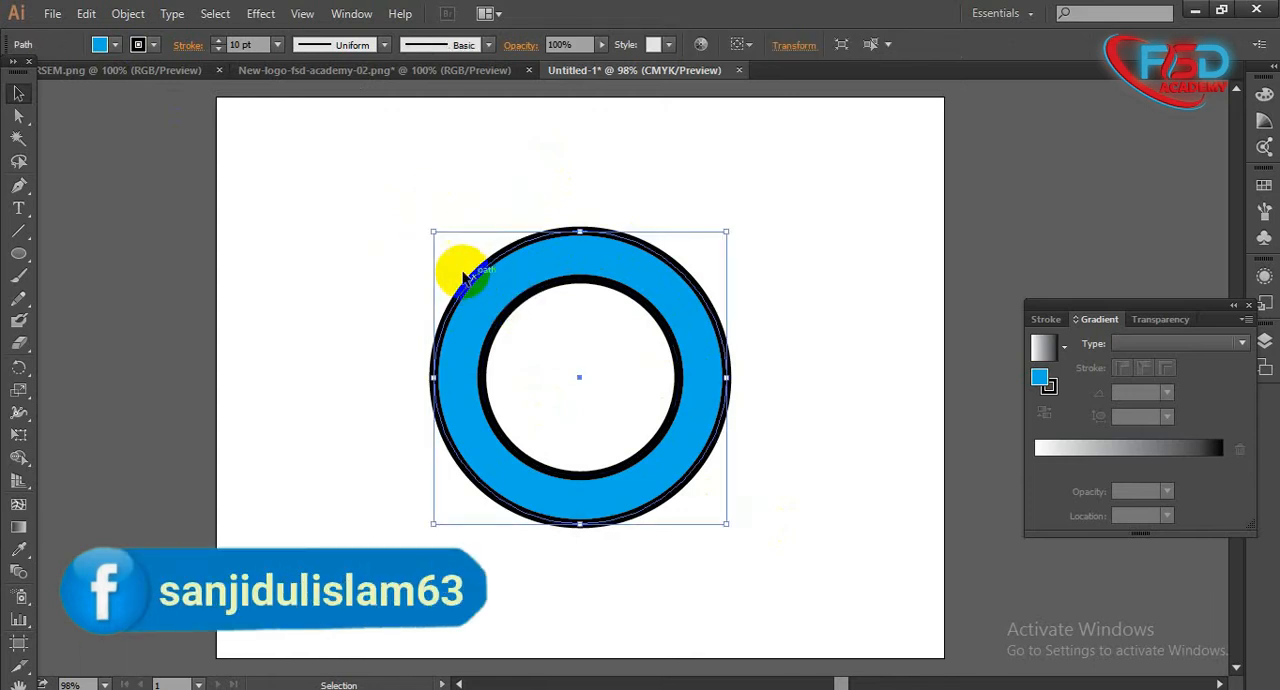
pyautogui.click(156, 49)
pyautogui.click(562, 239)
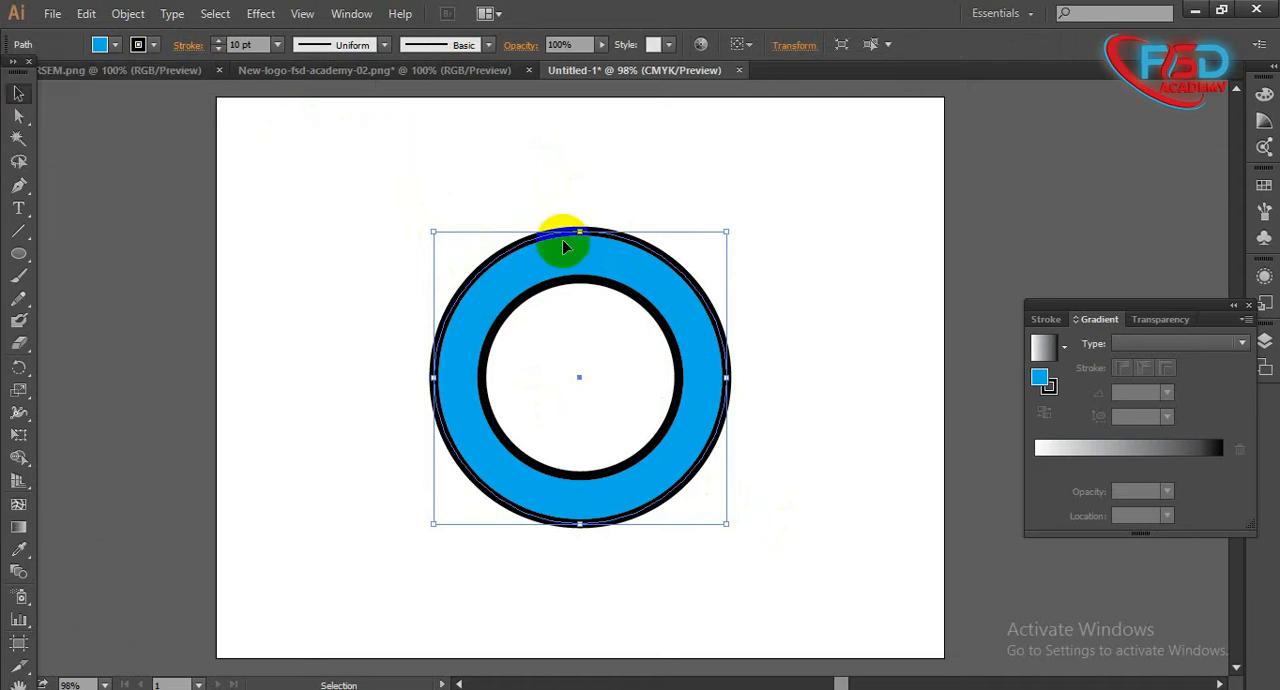
# - Select both circles, try CMYK Magenta and several orange stroke colours on them, and return the strokes to black
pyautogui.click(545, 183)
pyautogui.moveTo(591, 417); pyautogui.dragTo(674, 506)
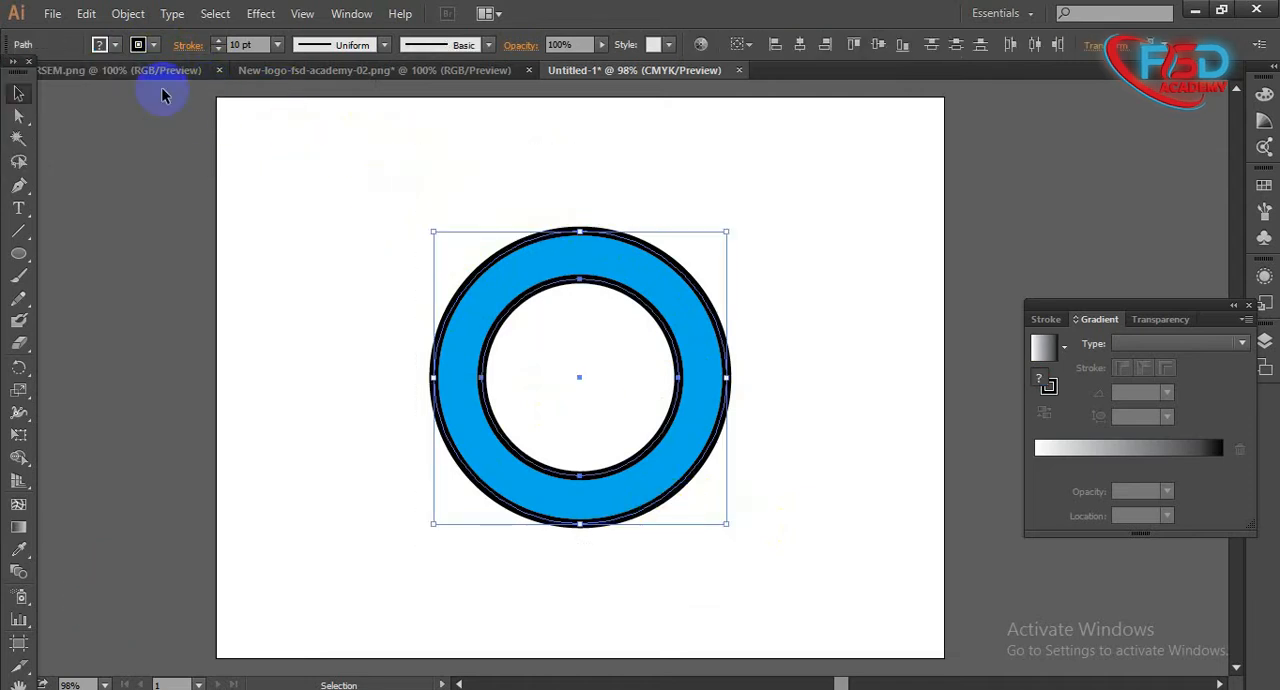
pyautogui.click(154, 45)
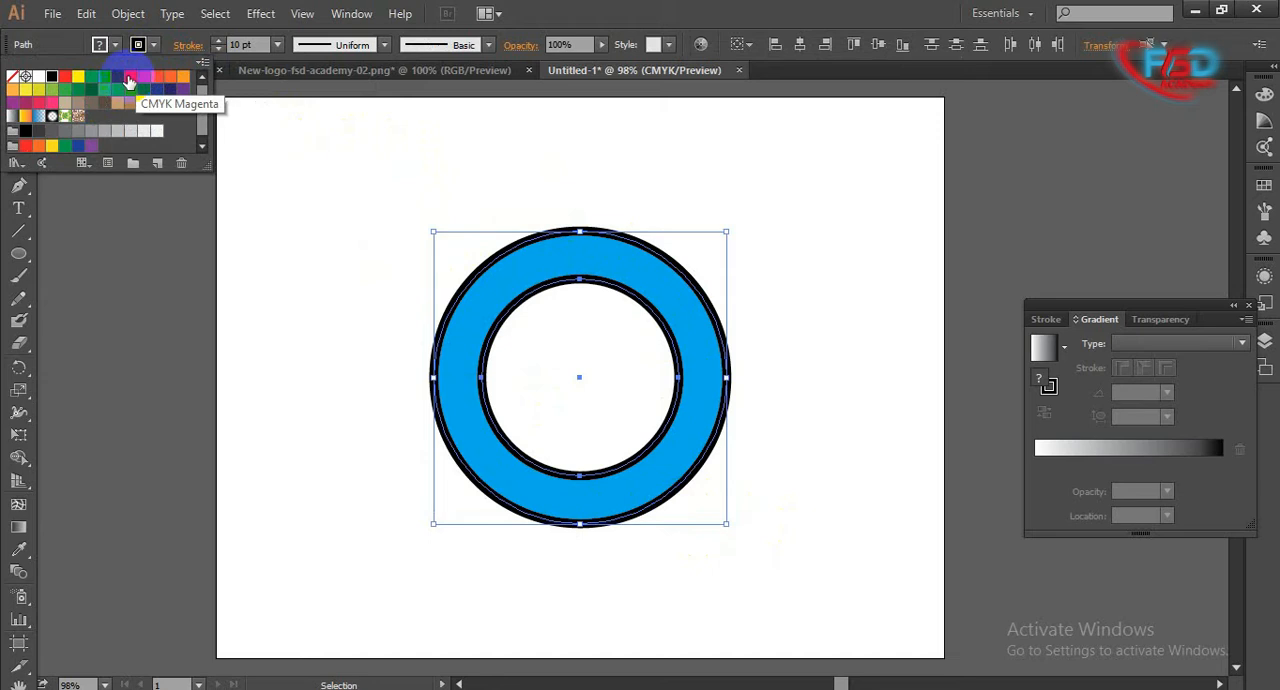
pyautogui.click(129, 80)
pyautogui.click(158, 80)
pyautogui.click(182, 79)
pyautogui.click(169, 79)
pyautogui.click(157, 78)
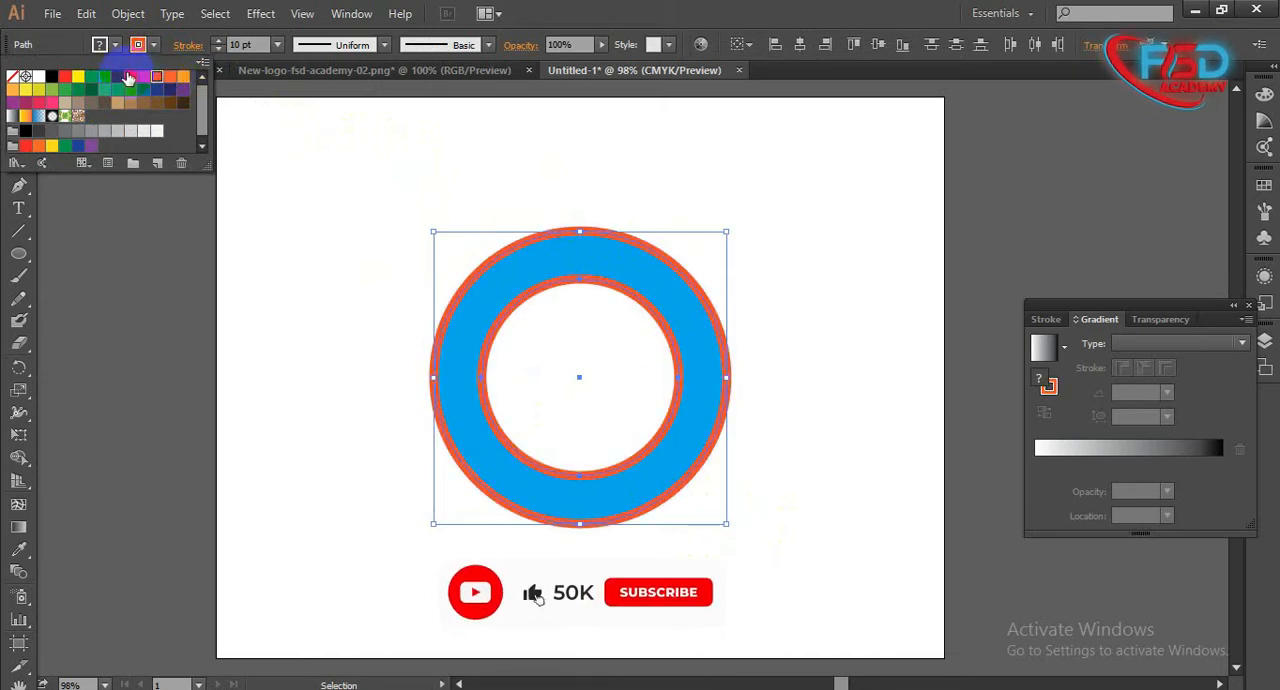
pyautogui.click(54, 77)
pyautogui.click(240, 277)
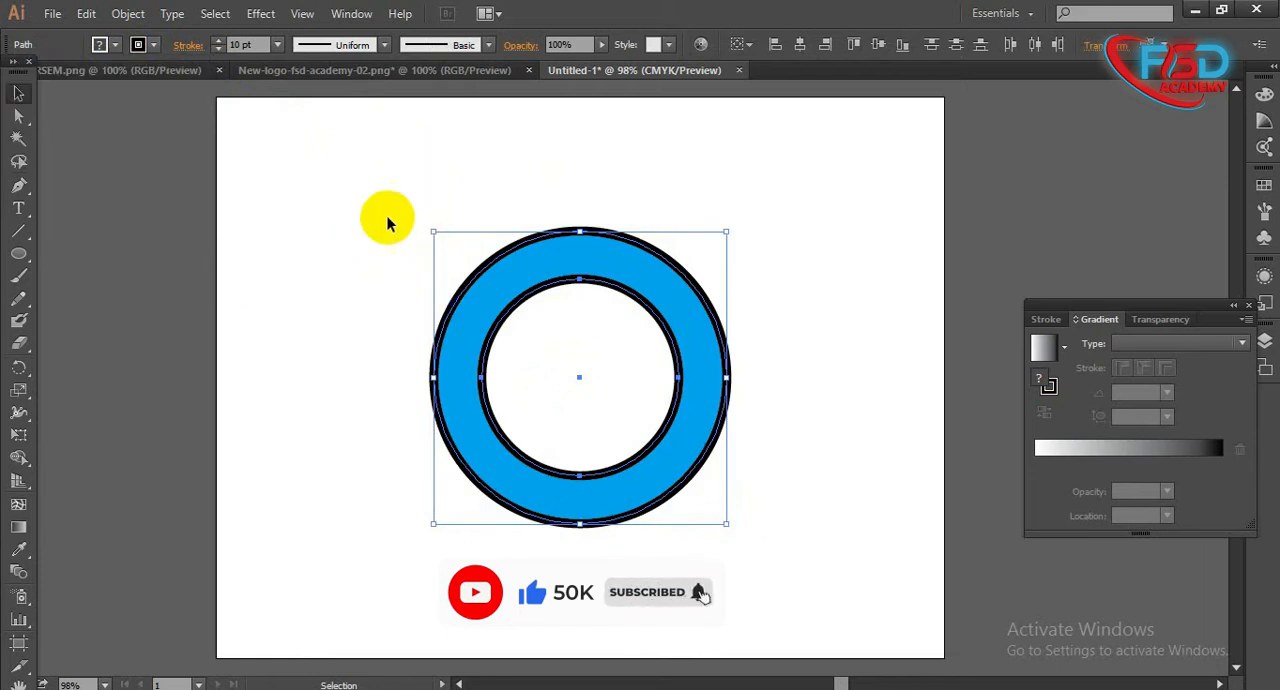
pyautogui.moveTo(826, 578); pyautogui.dragTo(250, 234)
pyautogui.click(324, 282)
pyautogui.click(18, 276)
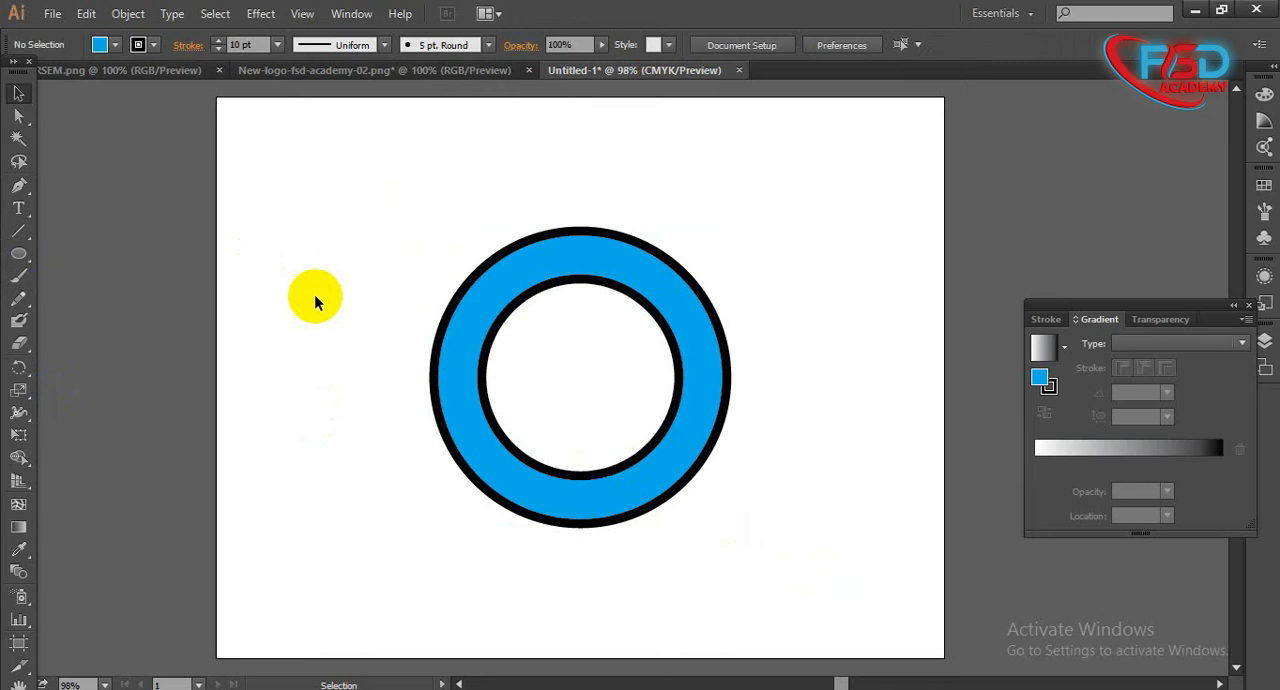
pyautogui.moveTo(559, 472); pyautogui.dragTo(561, 475)
pyautogui.moveTo(357, 246); pyautogui.dragTo(773, 551)
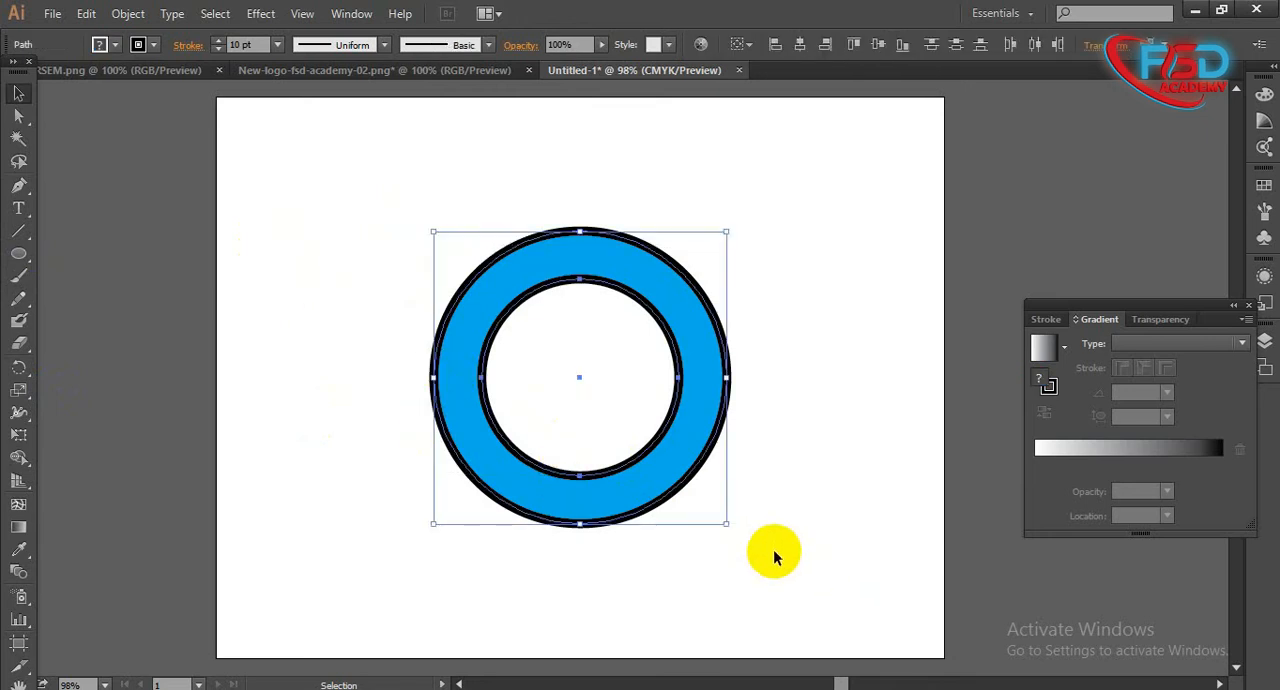
pyautogui.press('a')
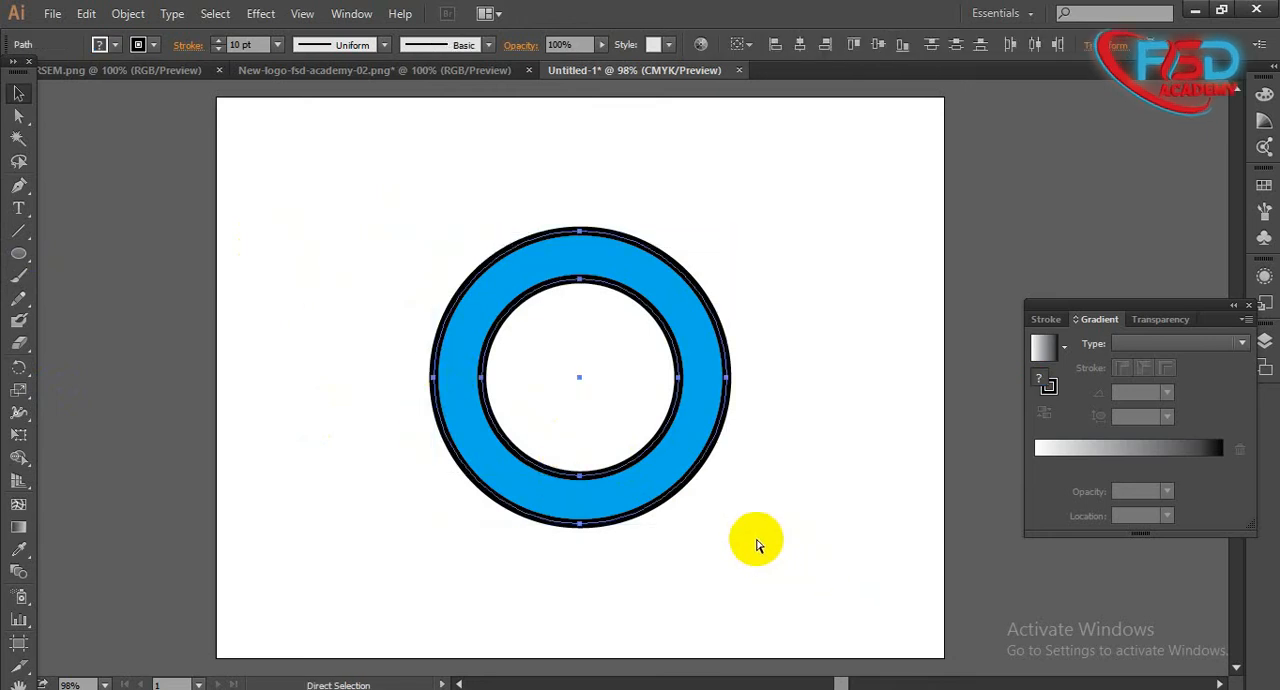
pyautogui.click(757, 546)
pyautogui.press('v')
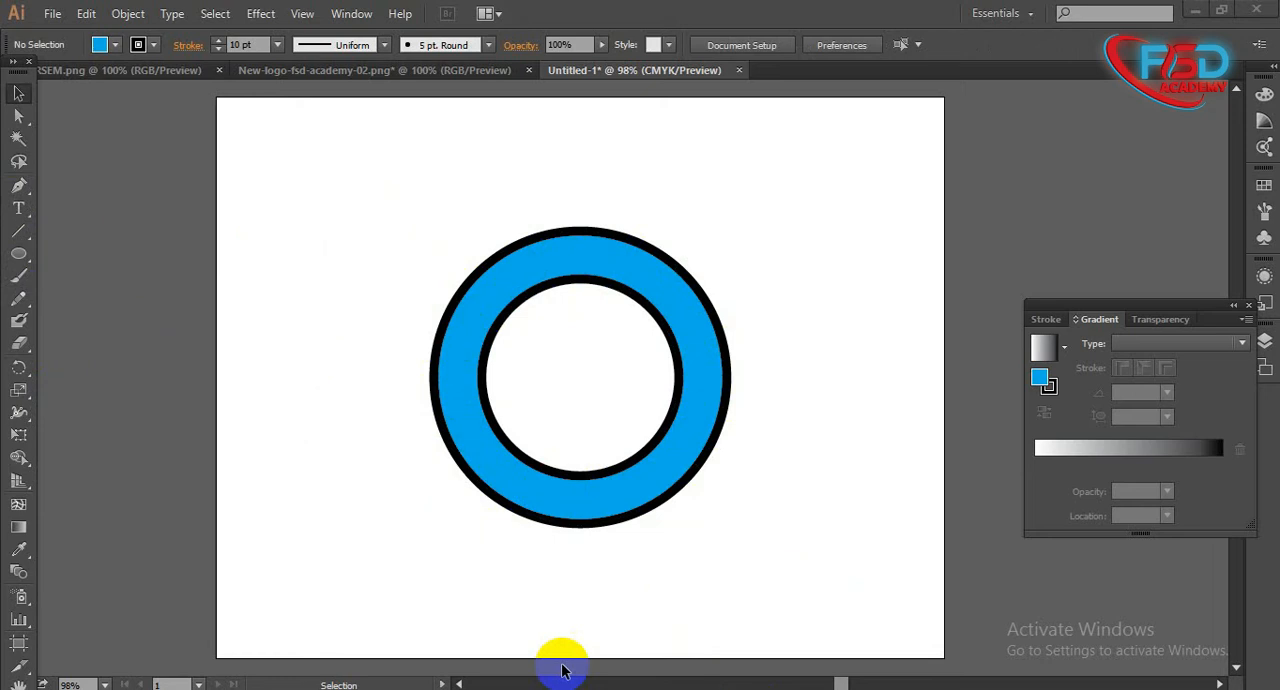
pyautogui.moveTo(15, 262); pyautogui.dragTo(88, 307)
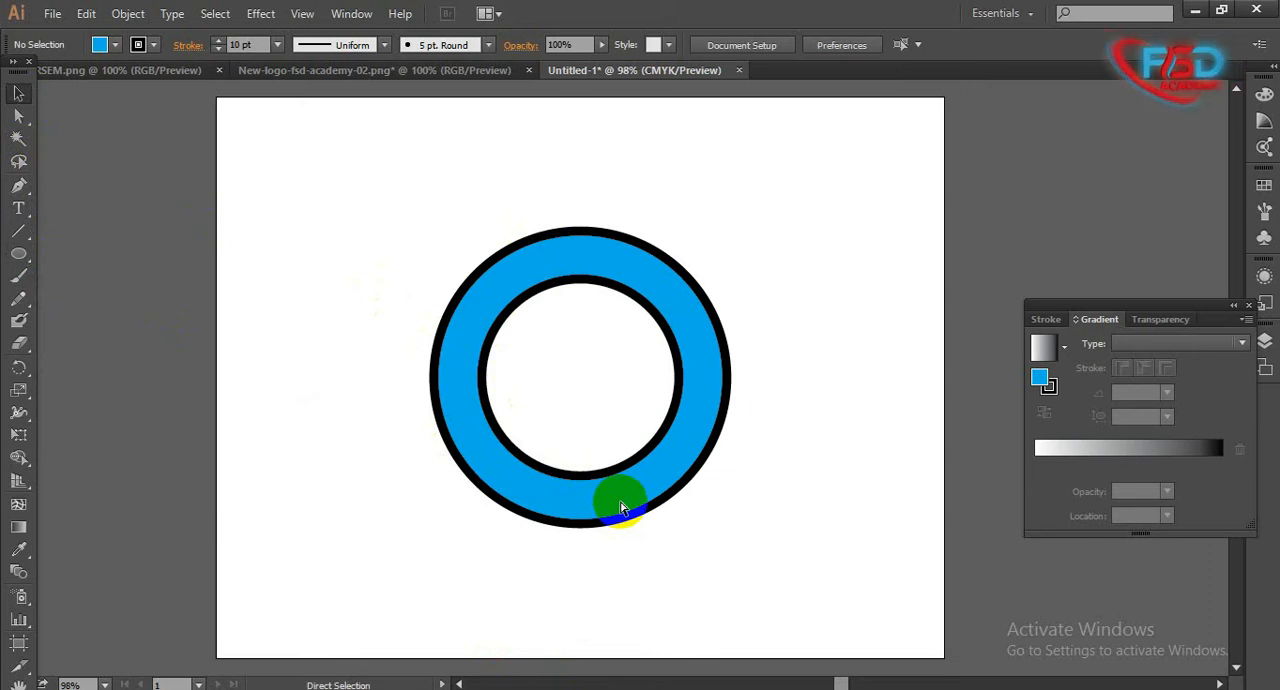
# - Duplicate the inner circle in place and scale the copy proportionally from its centre to about 265 pt wide
pyautogui.click(620, 502)
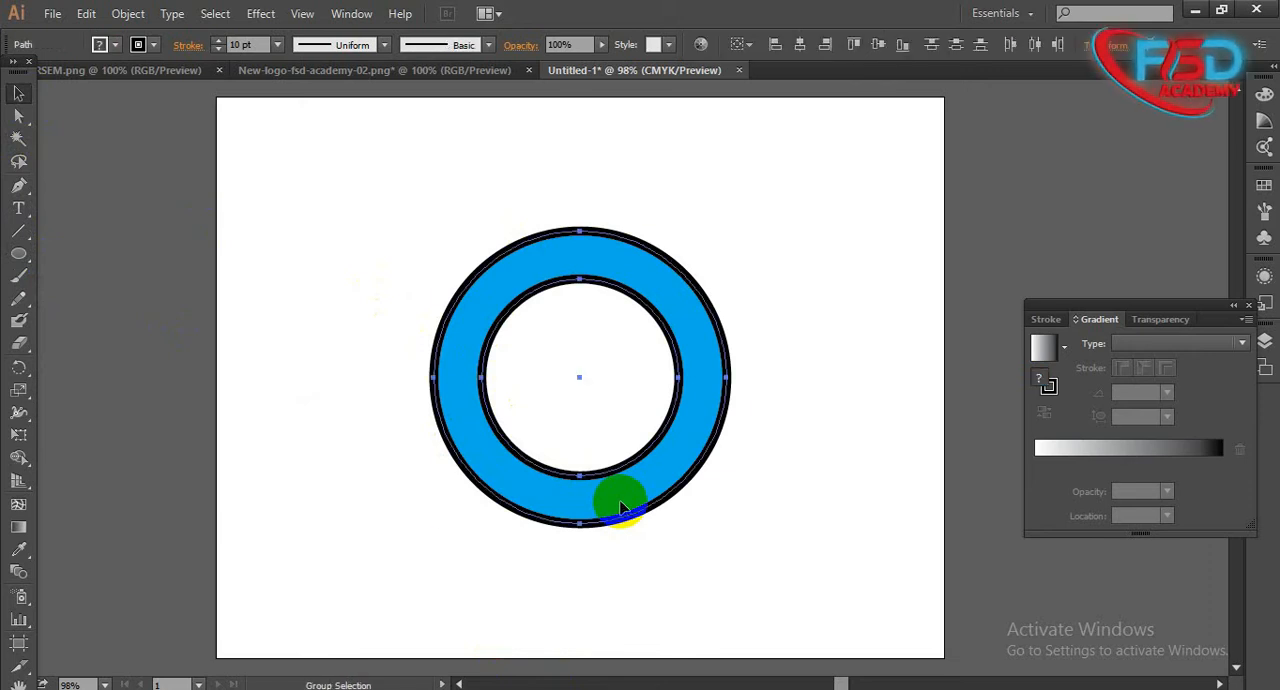
pyautogui.click(346, 410)
pyautogui.click(487, 390)
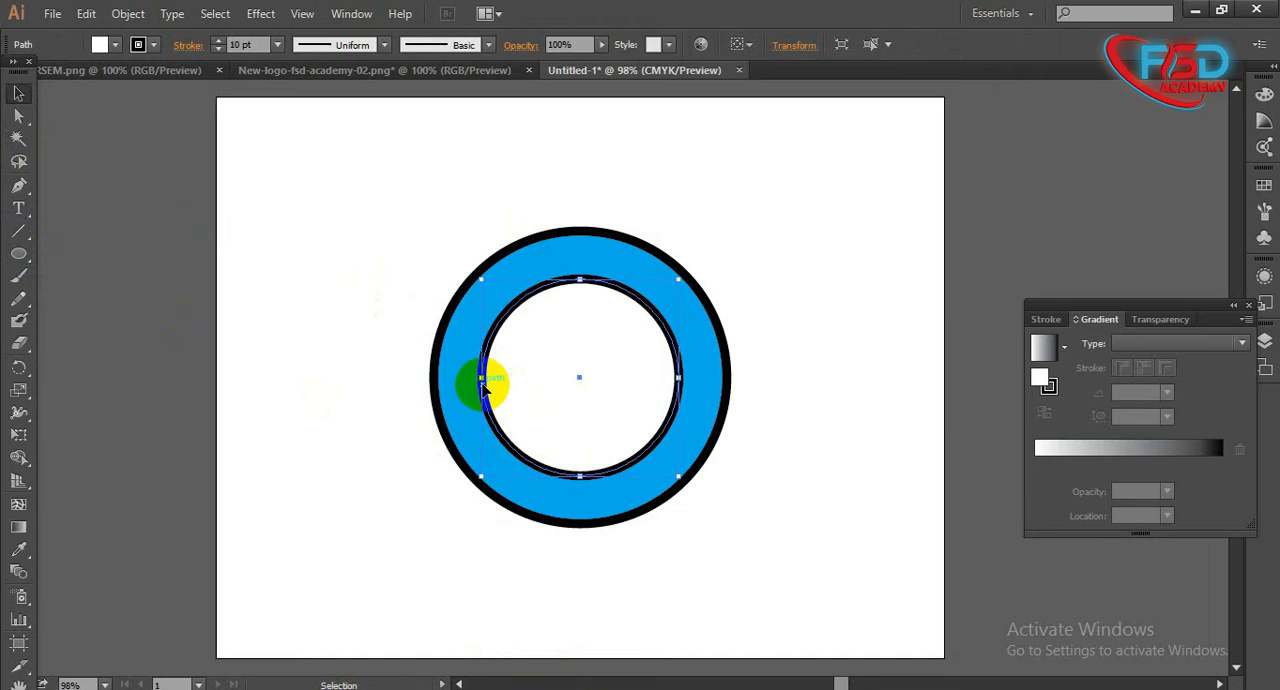
pyautogui.keyDown('shift'); pyautogui.click(495, 450); pyautogui.keyUp('shift')
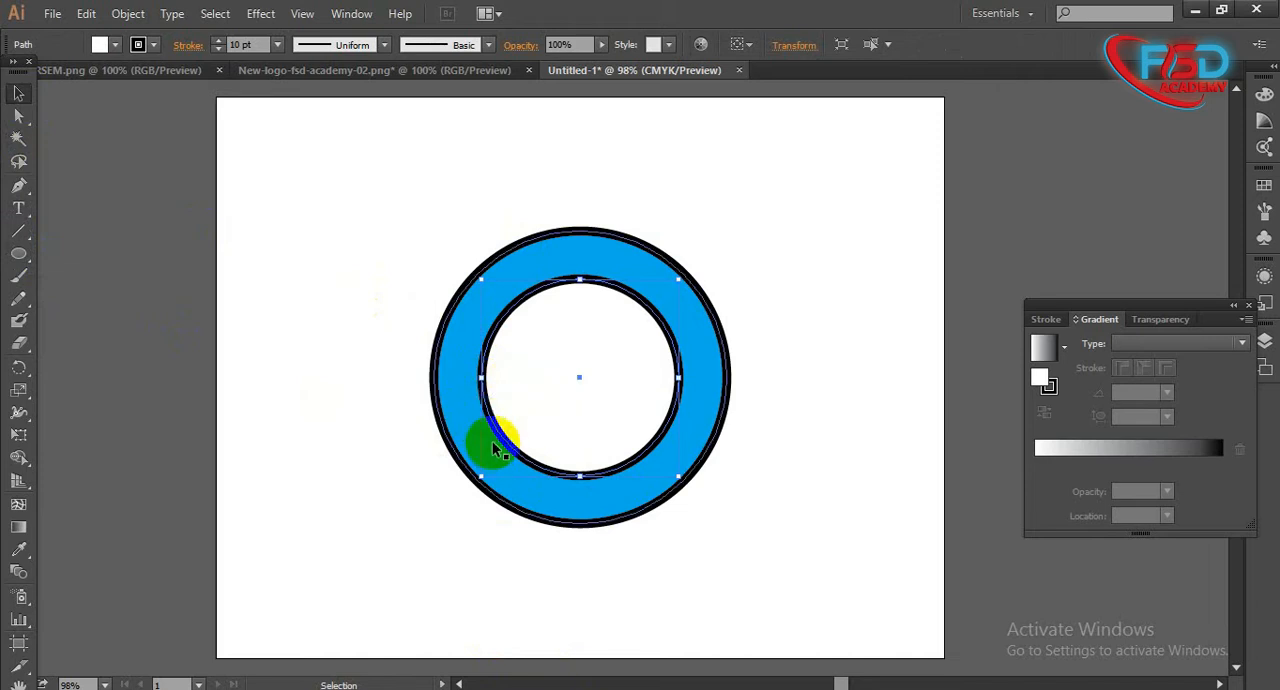
pyautogui.moveTo(677, 283); pyautogui.dragTo(704, 246)
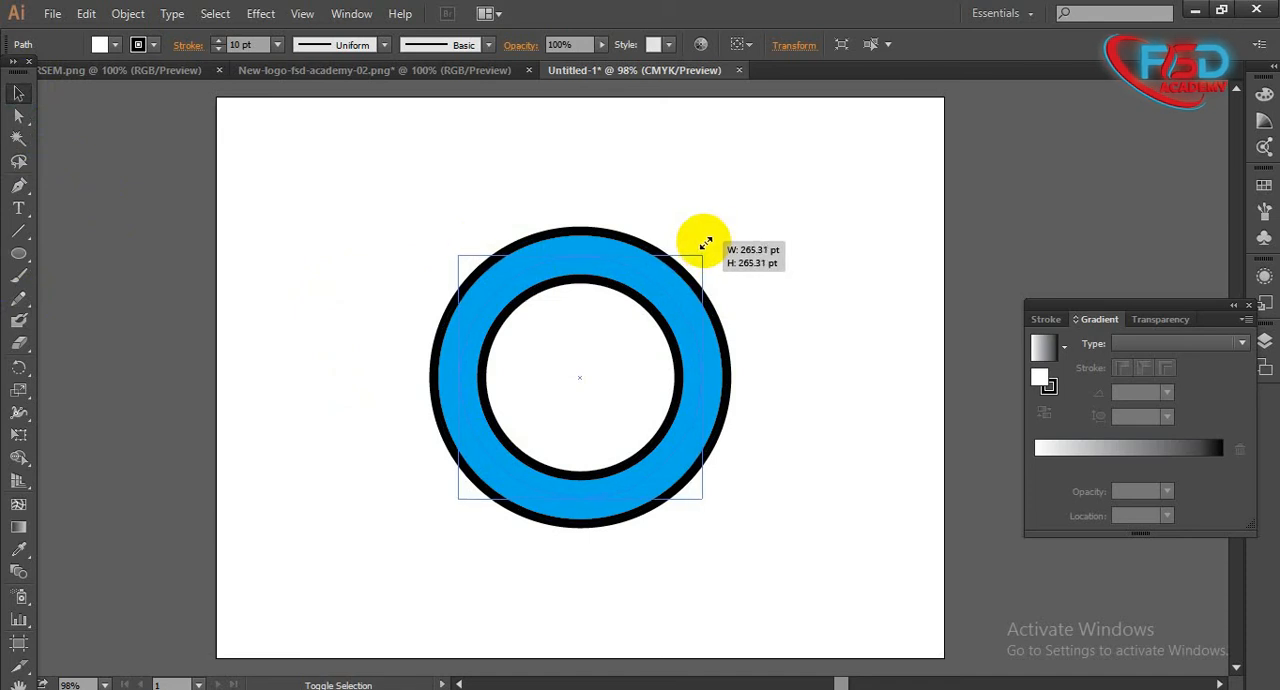
pyautogui.moveTo(705, 244); pyautogui.dragTo(704, 241)
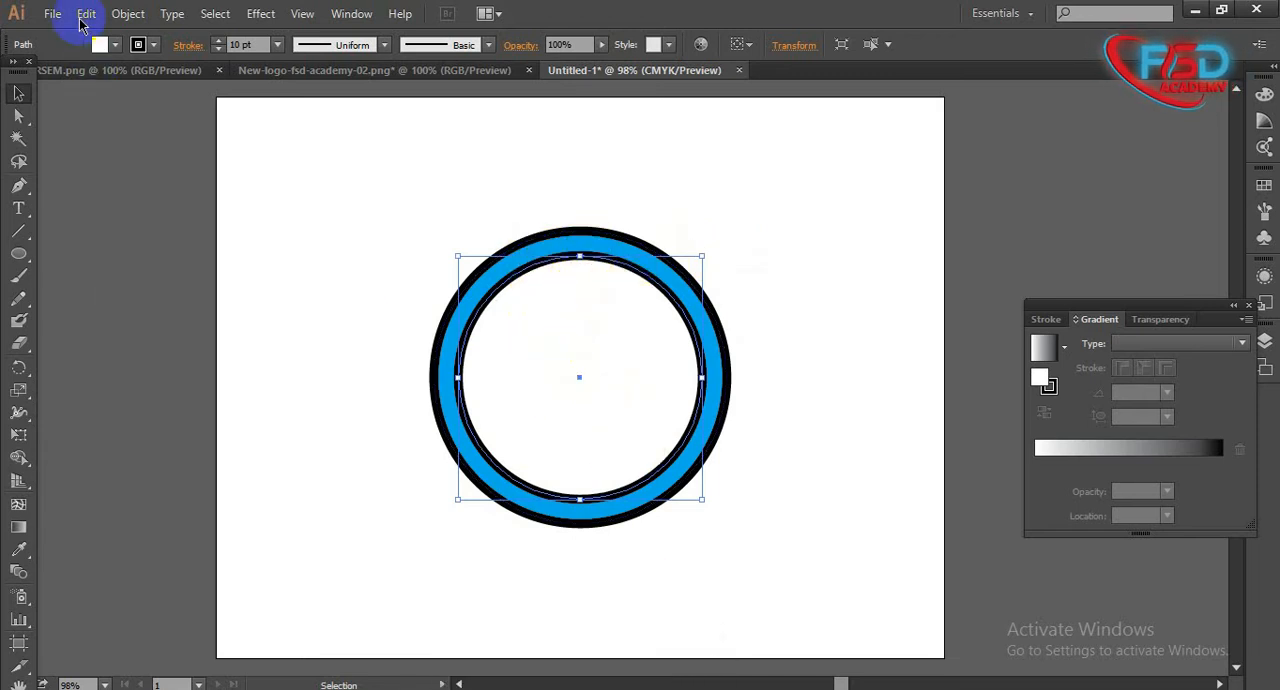
# - Set the fill of the enlarged circle copy to None and deselect it
pyautogui.click(116, 45)
pyautogui.click(10, 85)
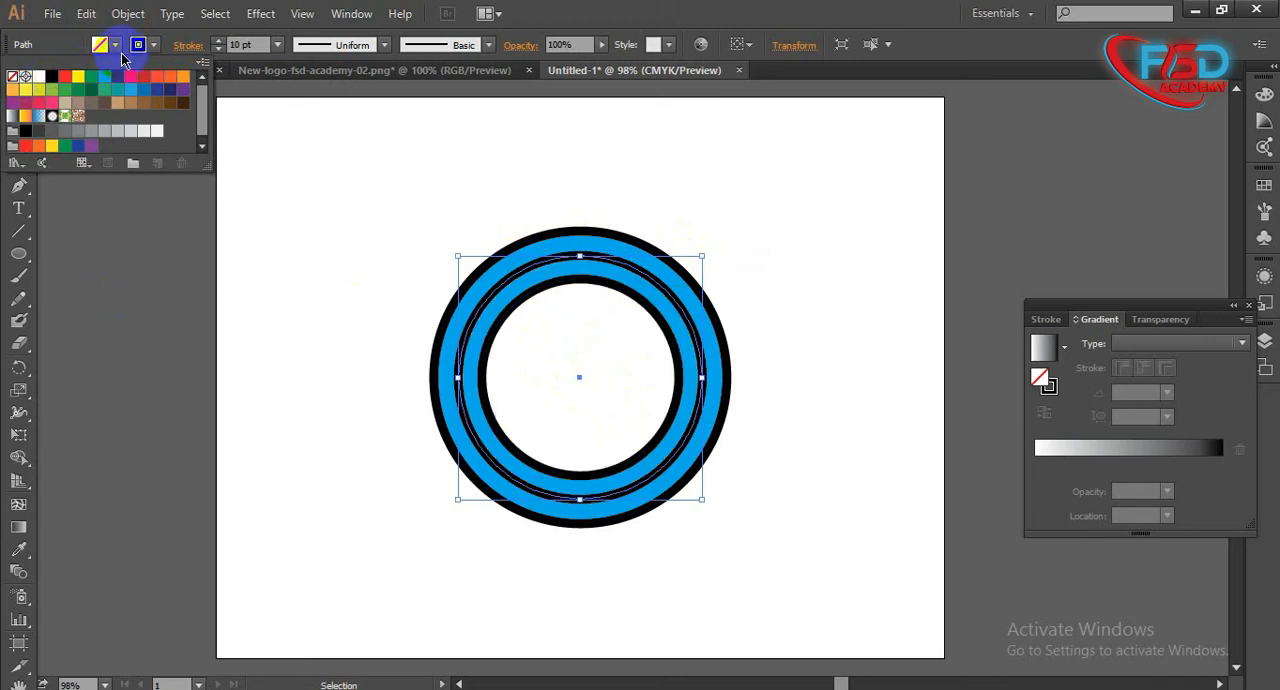
pyautogui.click(155, 45)
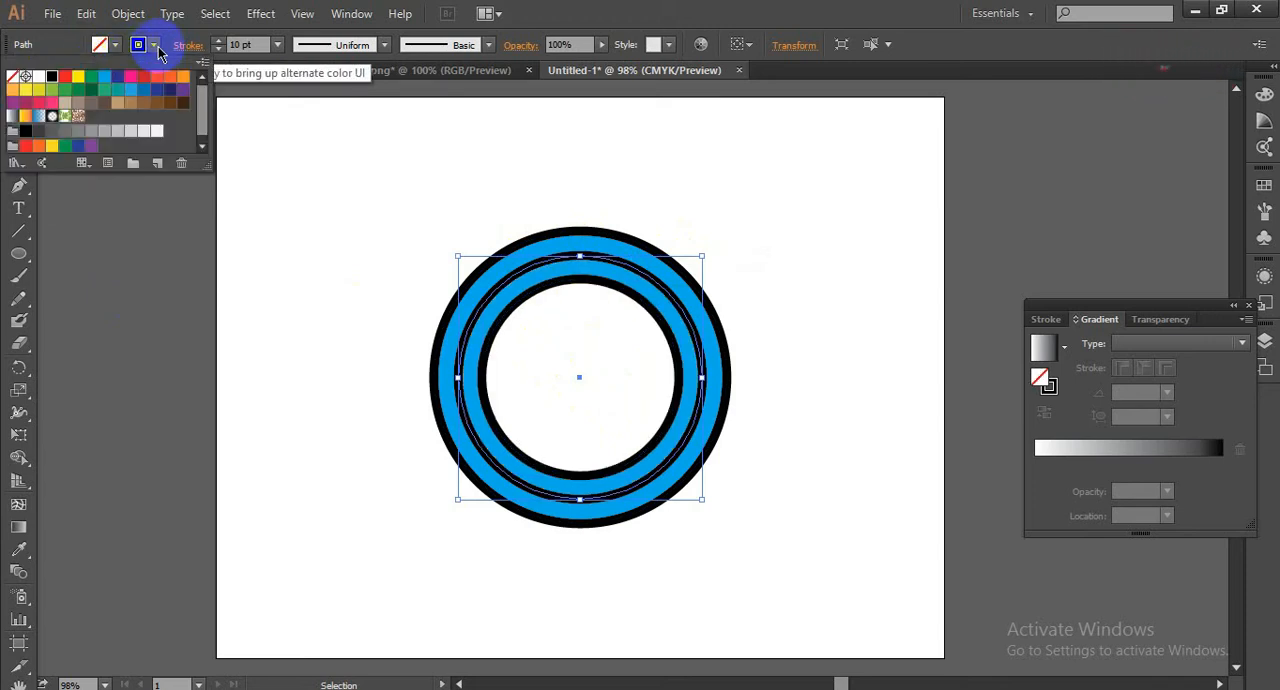
pyautogui.press('Escape')
pyautogui.click(411, 285)
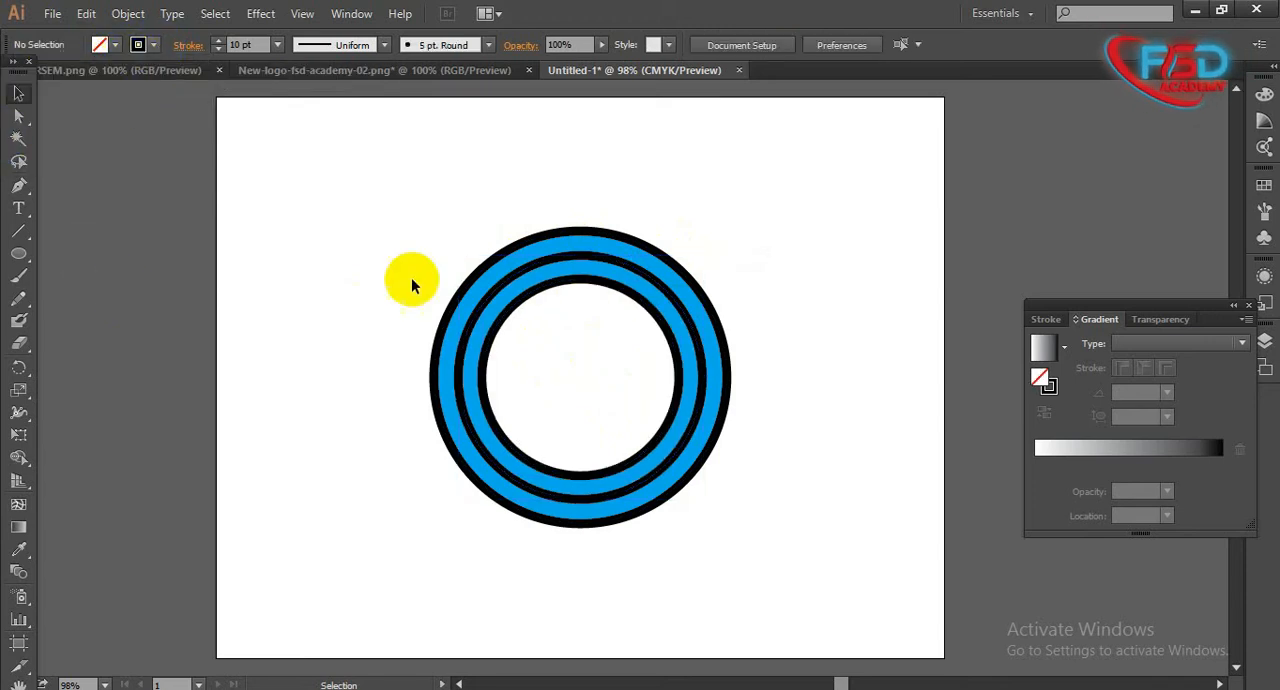
pyautogui.click(470, 298)
pyautogui.keyDown('ctrl'); pyautogui.click(484, 325); pyautogui.keyUp('ctrl')
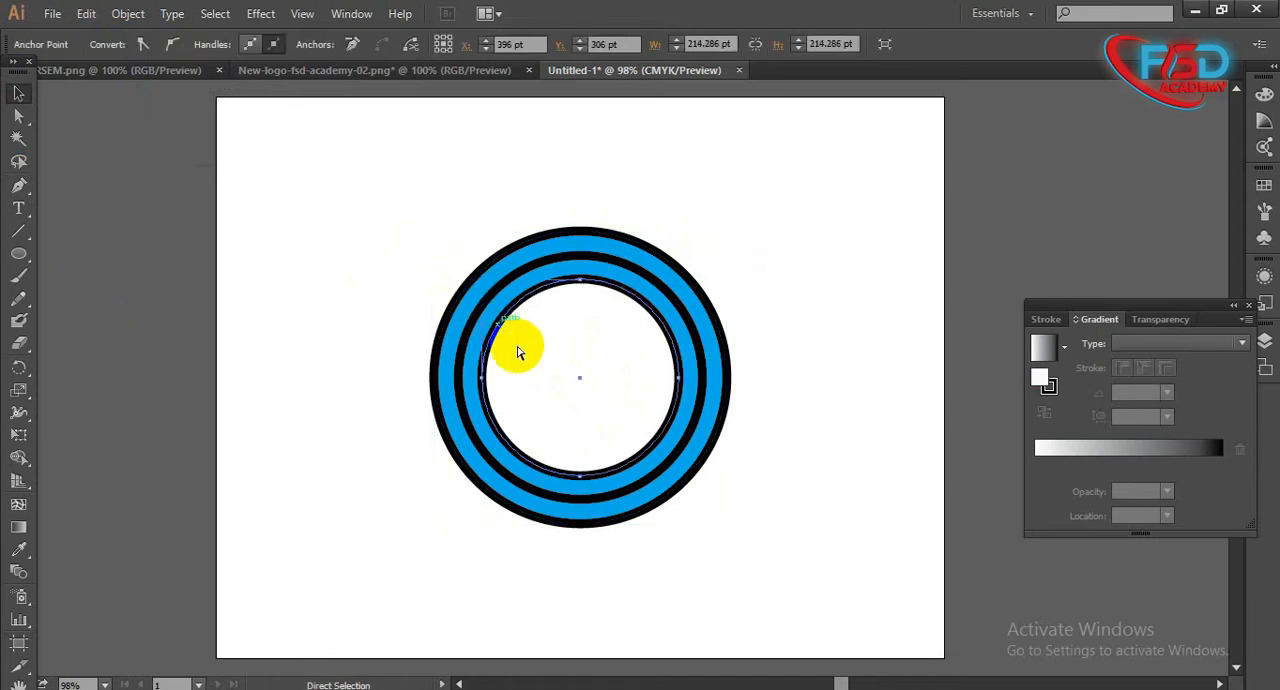
pyautogui.click(462, 312)
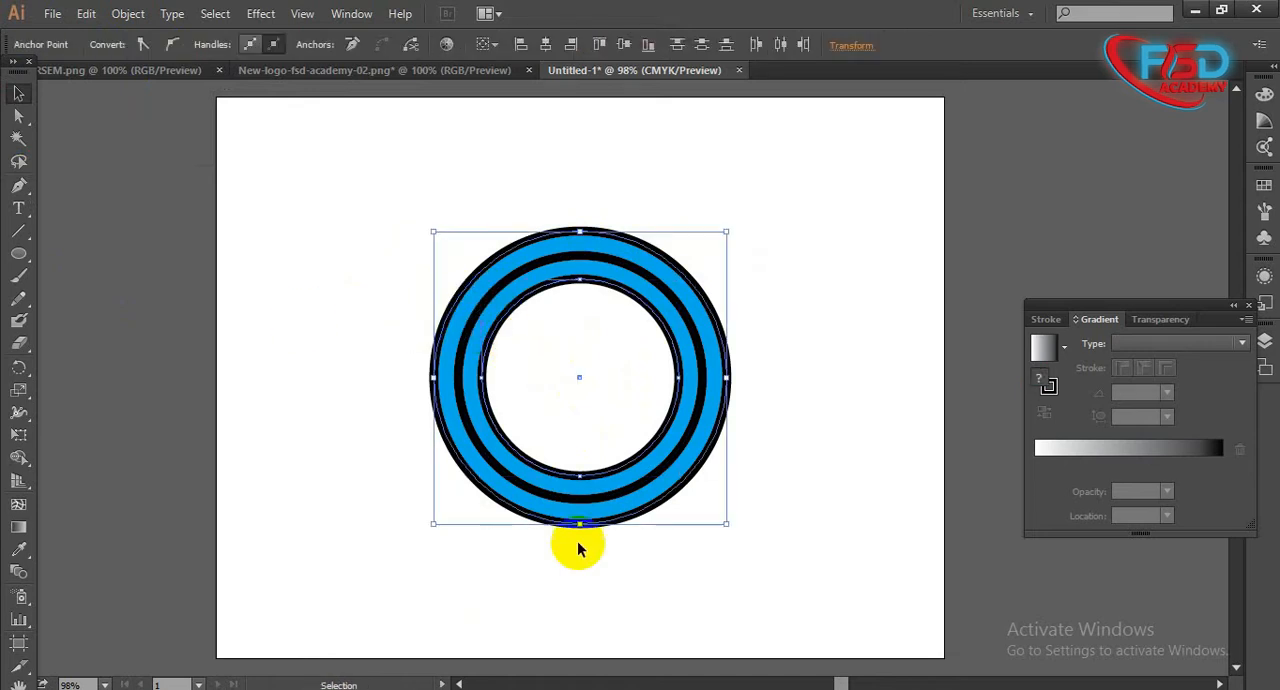
pyautogui.click(869, 672)
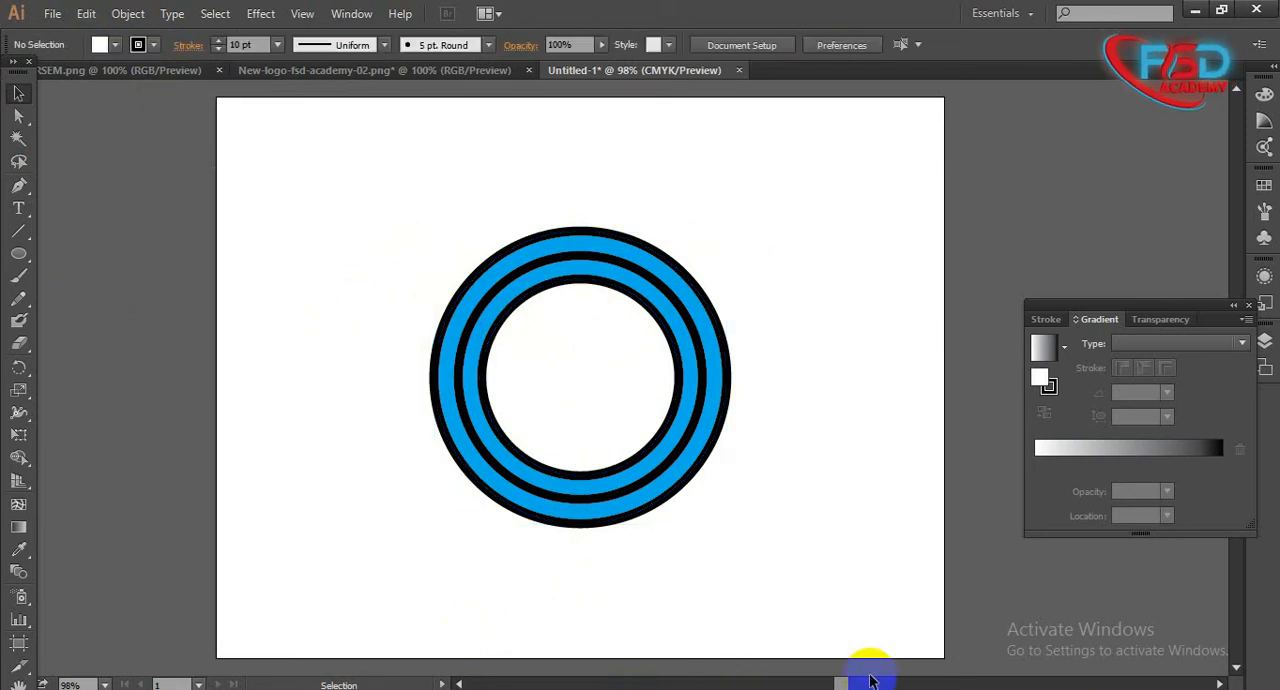
# - Set the stroke of the middle circle to None and reselect its path
pyautogui.click(733, 316)
pyautogui.click(153, 44)
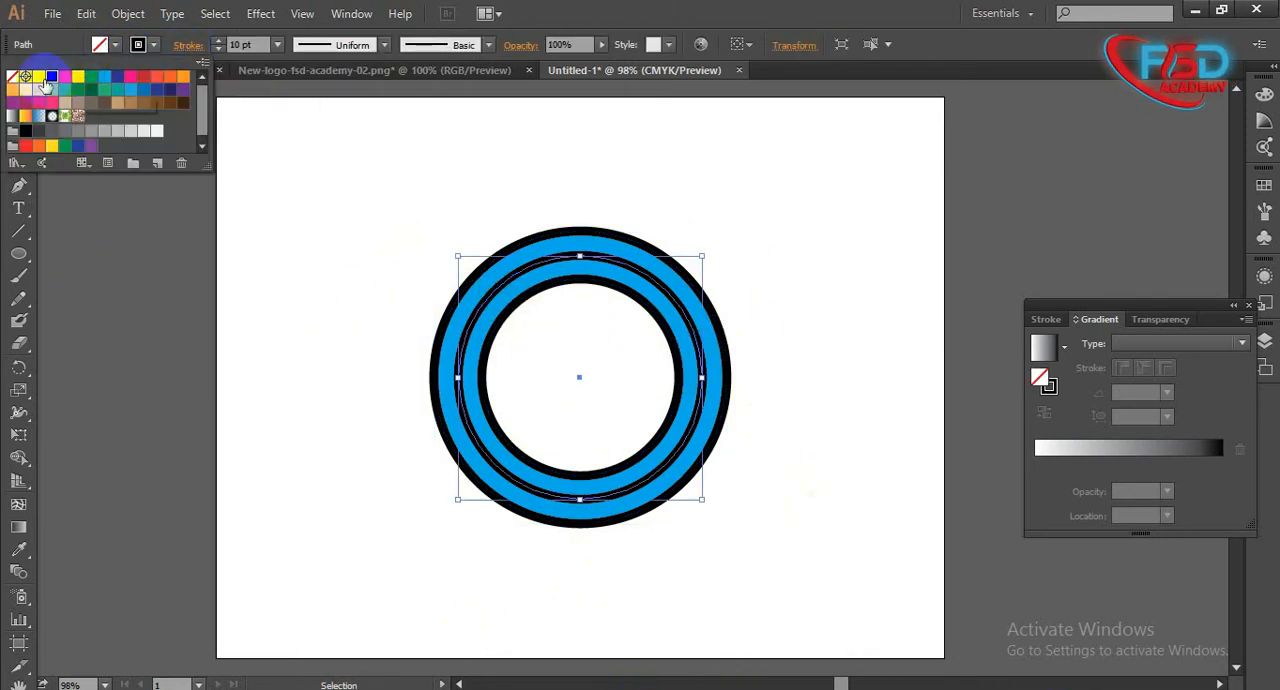
pyautogui.click(13, 77)
pyautogui.click(404, 353)
pyautogui.moveTo(396, 283); pyautogui.dragTo(503, 409)
pyautogui.click(457, 374)
pyautogui.moveTo(894, 508); pyautogui.dragTo(357, 381)
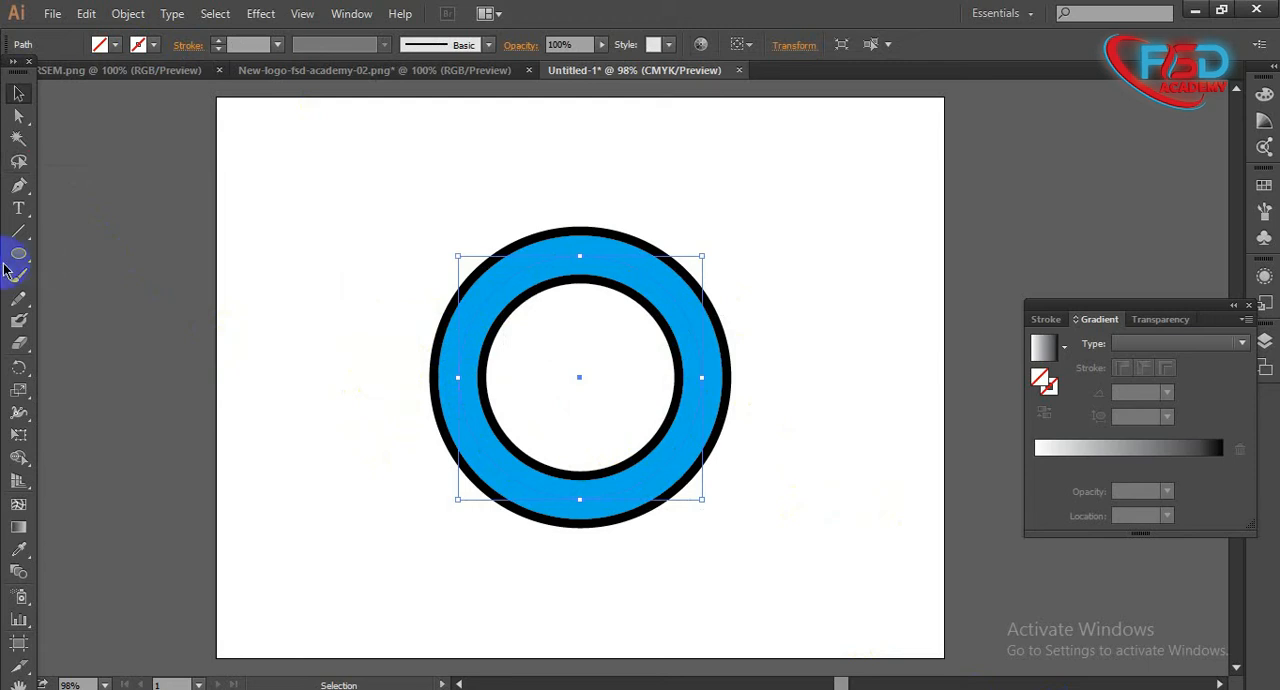
# - Start text with the Type on a Path Tool on the upper-left part of the invisible middle circle
pyautogui.click(17, 208)
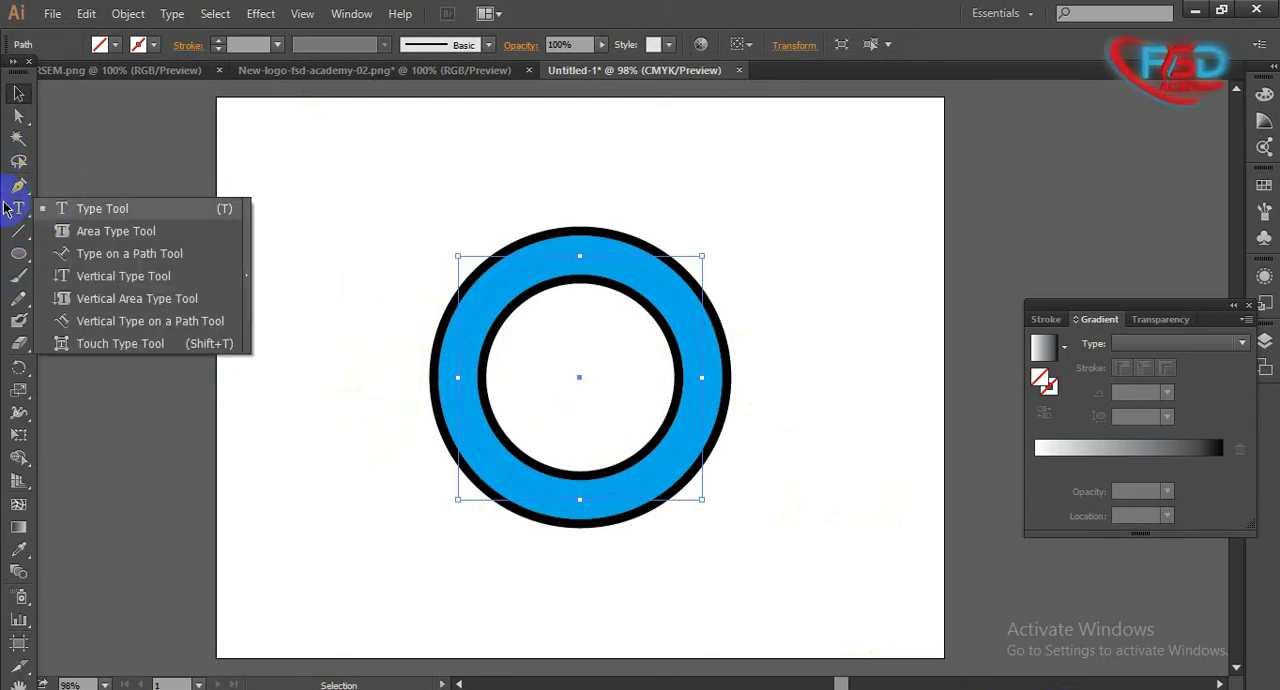
pyautogui.click(141, 255)
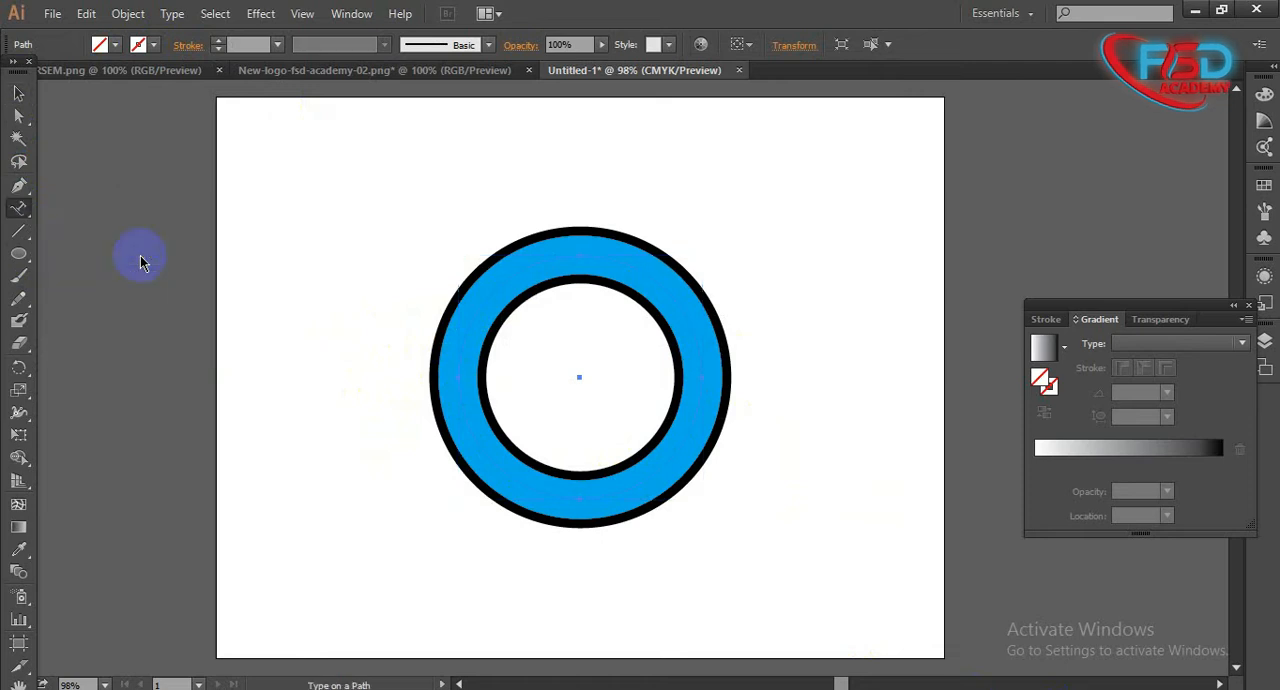
pyautogui.click(501, 287)
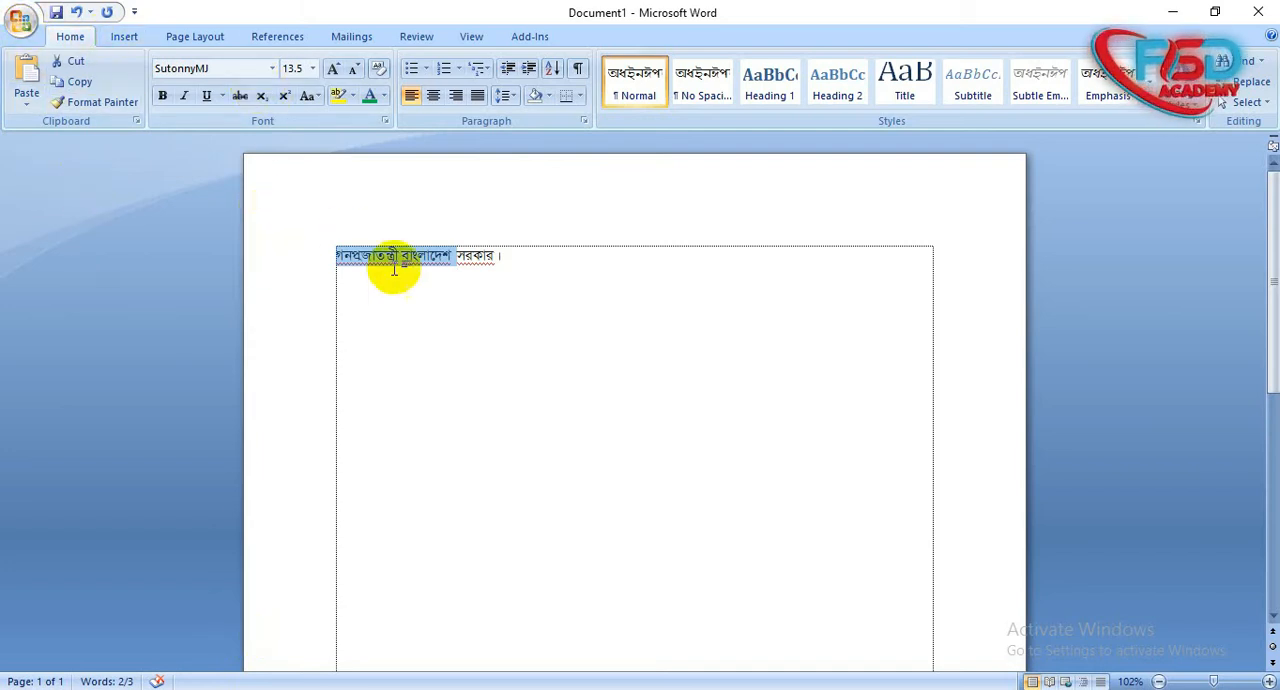
# - Switch to Microsoft Word, select the words "গনপ্রজাতন্ত্রী বাংলাদেশ", and return to Illustrator's Type on a Path Tool
pyautogui.click(449, 252)
pyautogui.click(296, 260)
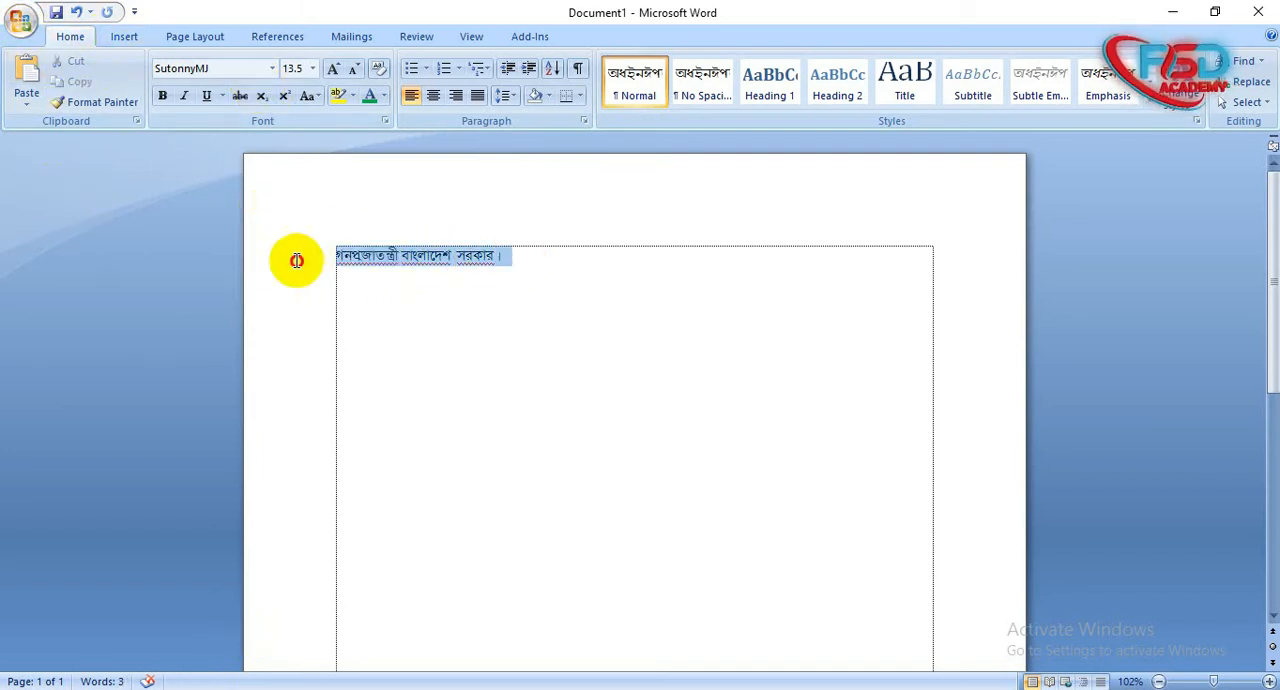
pyautogui.click(456, 259)
pyautogui.moveTo(426, 254); pyautogui.dragTo(345, 252)
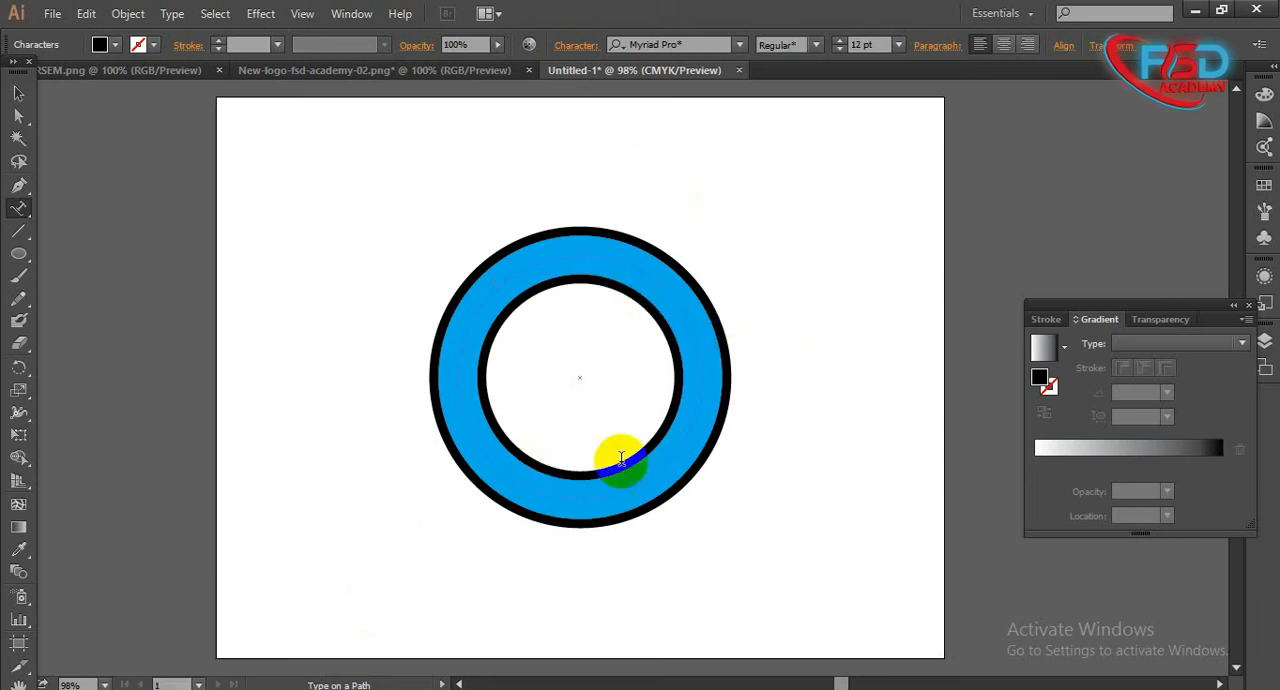
pyautogui.click(24, 209)
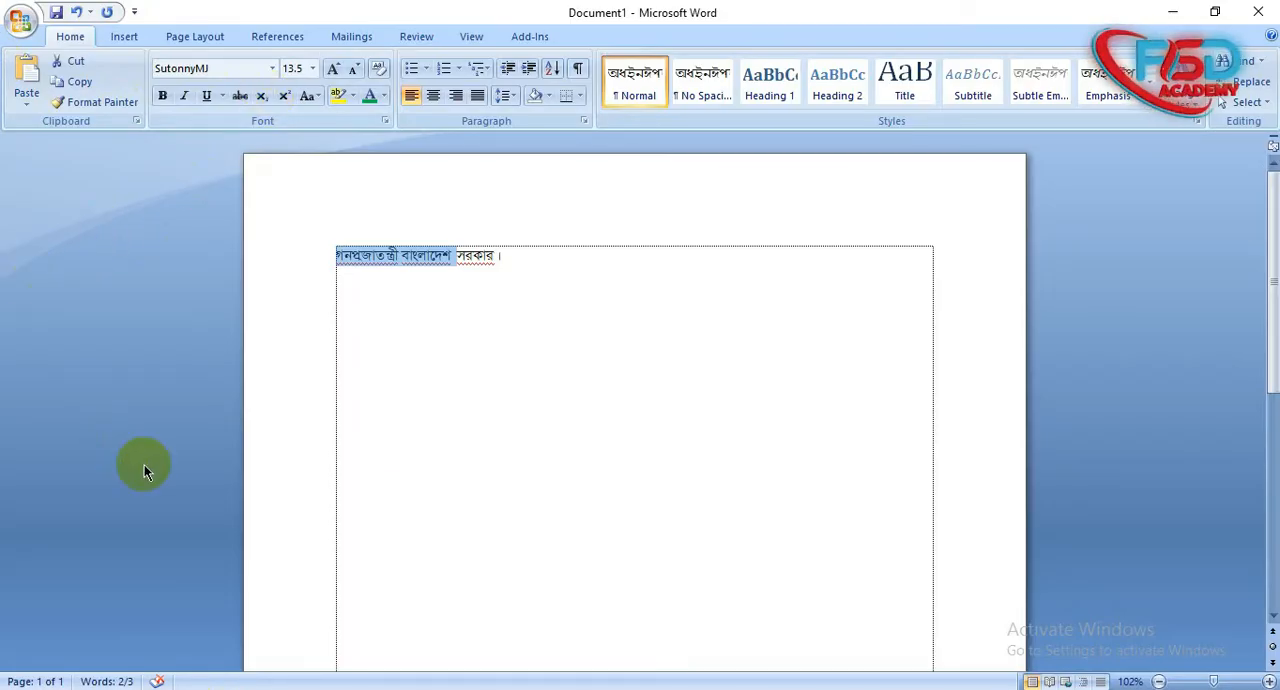
# - Switch to Microsoft Word and copy the words "গনপ্রজাতন্ত্রী বাংলাদেশ" without the final word "সরকার"
pyautogui.click(424, 275)
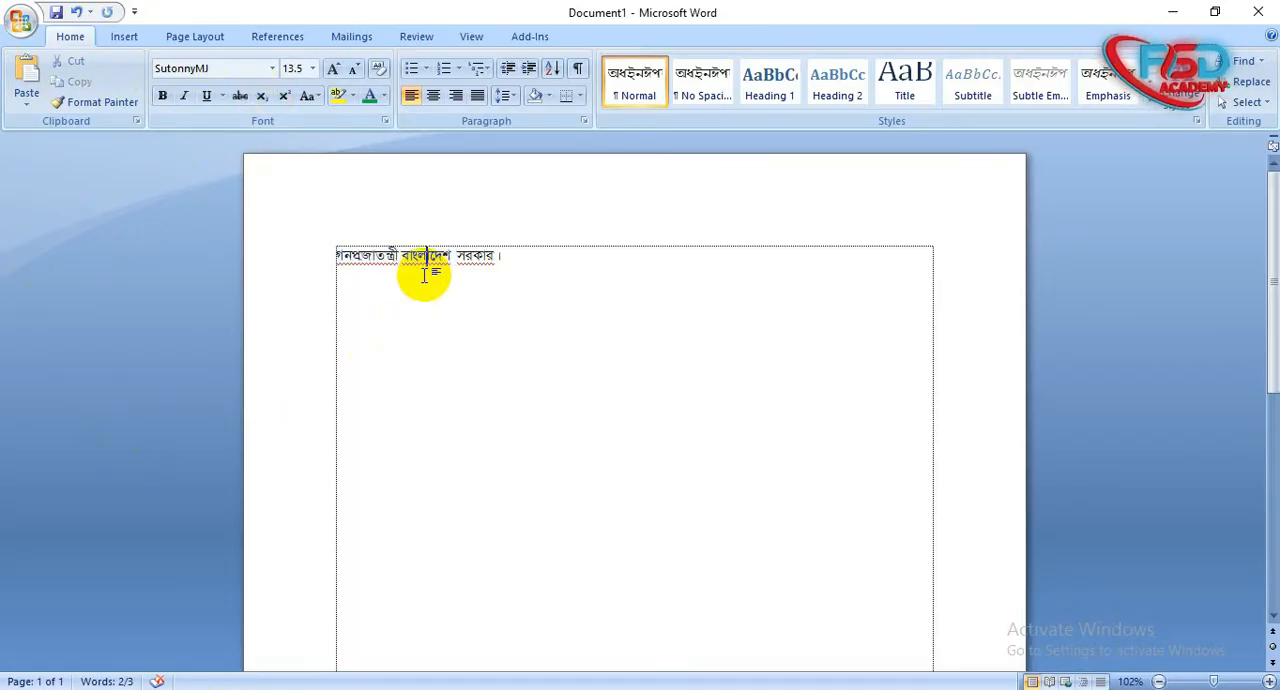
pyautogui.moveTo(447, 258); pyautogui.dragTo(306, 269)
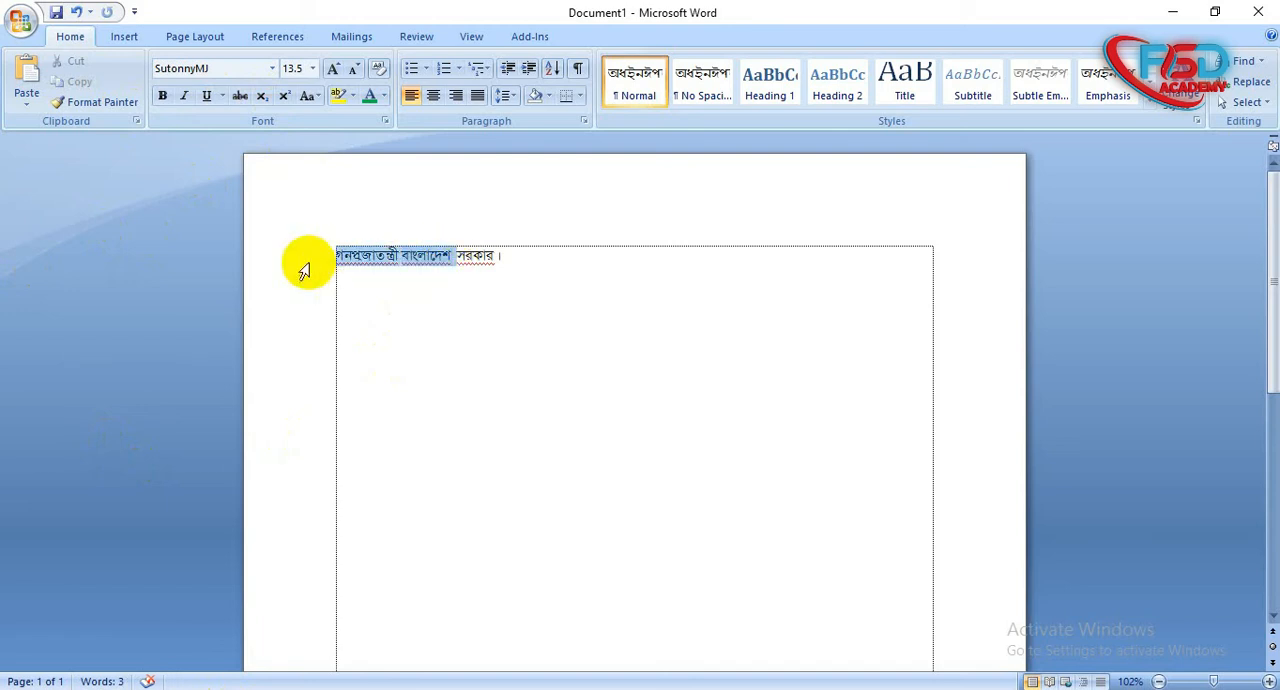
pyautogui.click(386, 262)
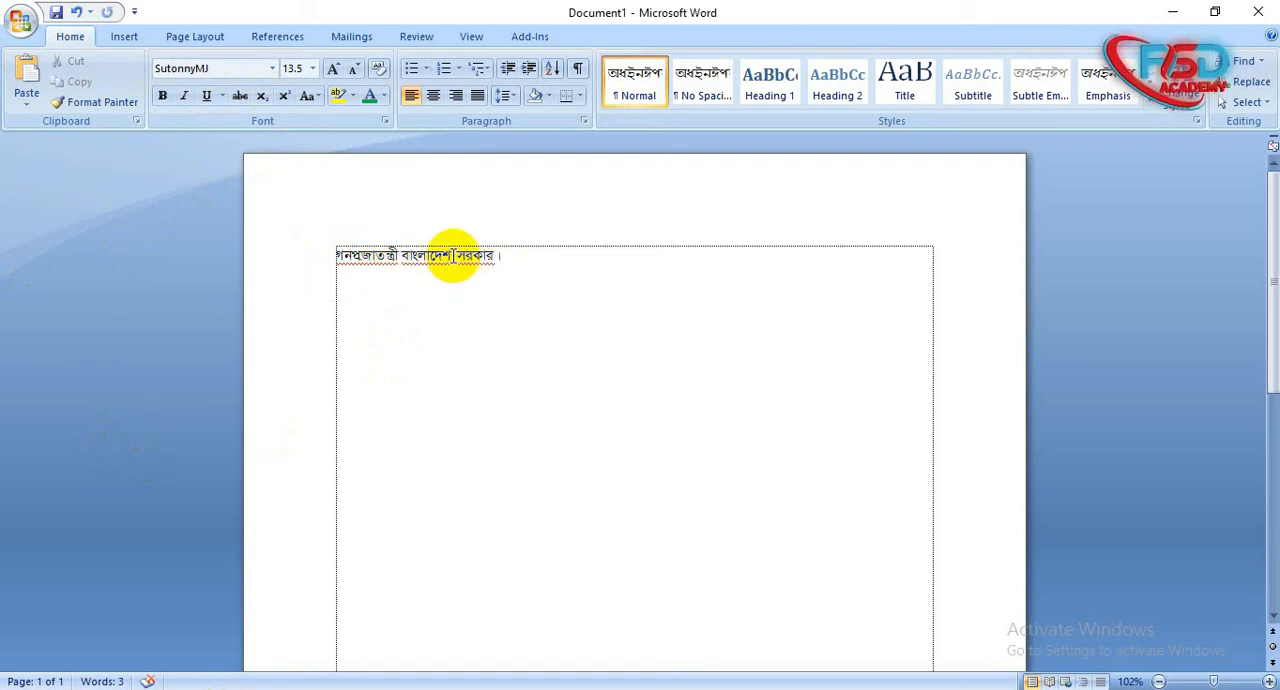
pyautogui.moveTo(452, 256); pyautogui.dragTo(337, 266)
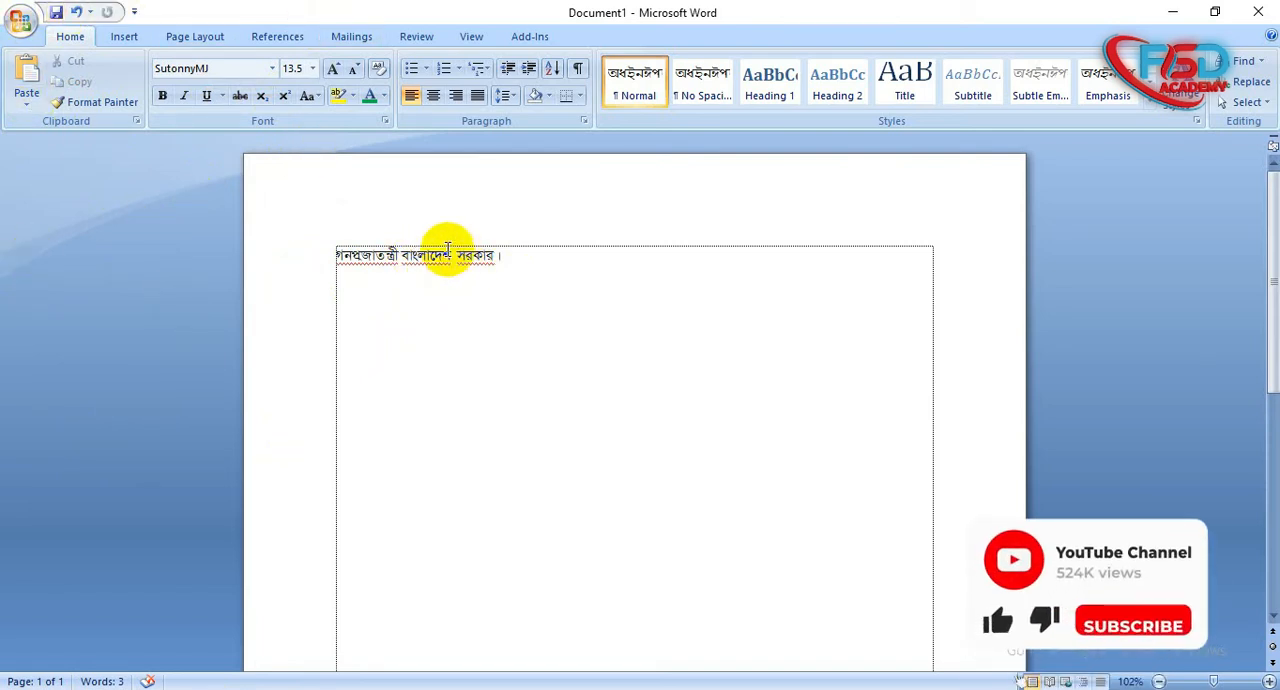
pyautogui.moveTo(446, 255); pyautogui.dragTo(303, 264)
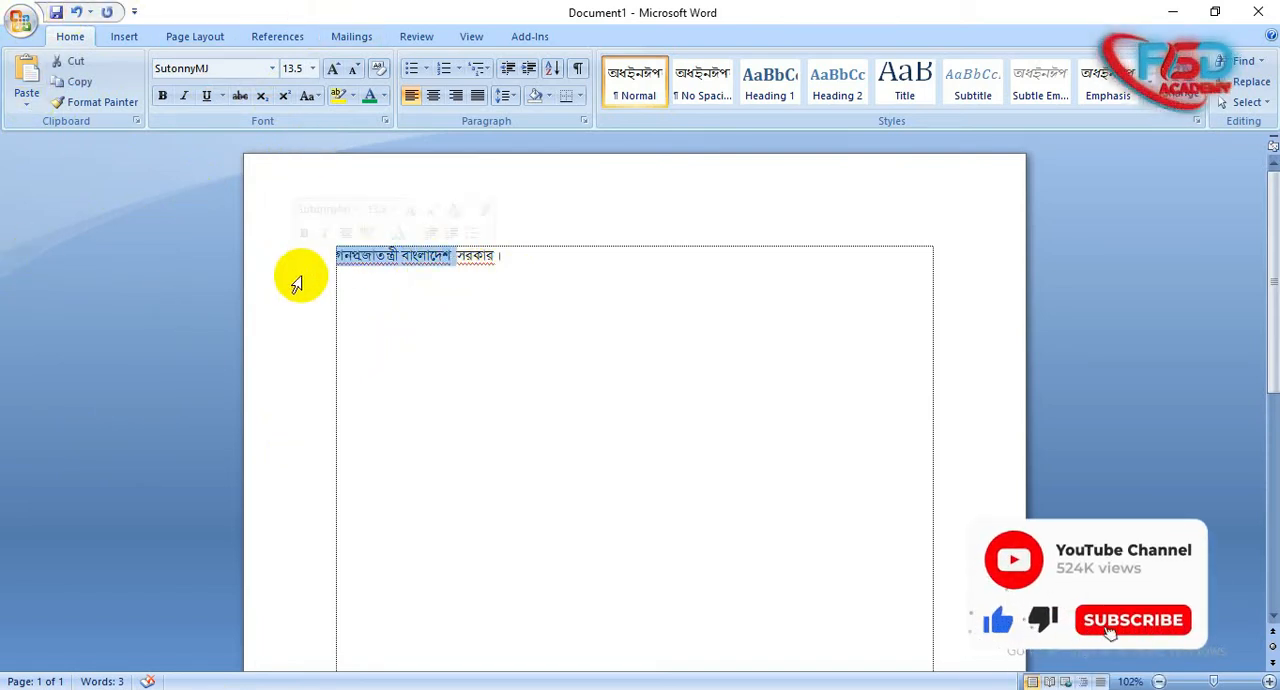
pyautogui.click(392, 257)
pyautogui.moveTo(450, 252); pyautogui.dragTo(286, 246)
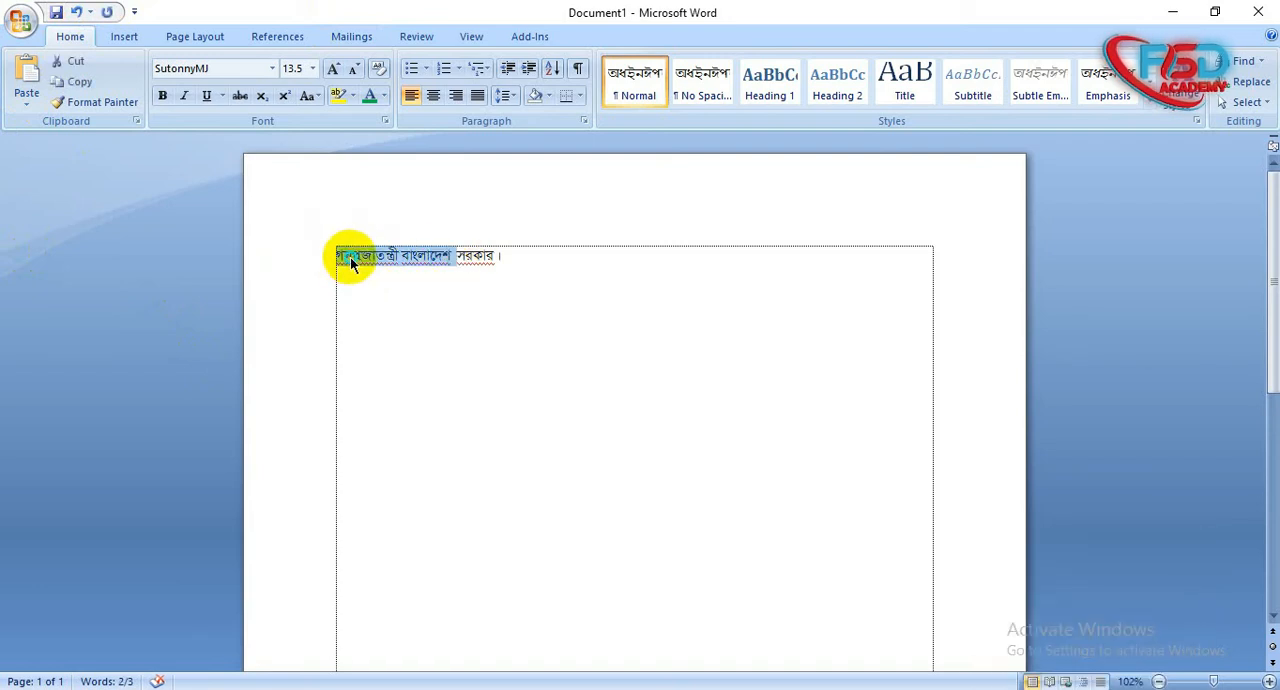
pyautogui.rightClick(396, 266)
pyautogui.press('Escape')
# - Switch back to Illustrator, paste the copied words along the middle circle's path, and select the type object
pyautogui.click(286, 666)
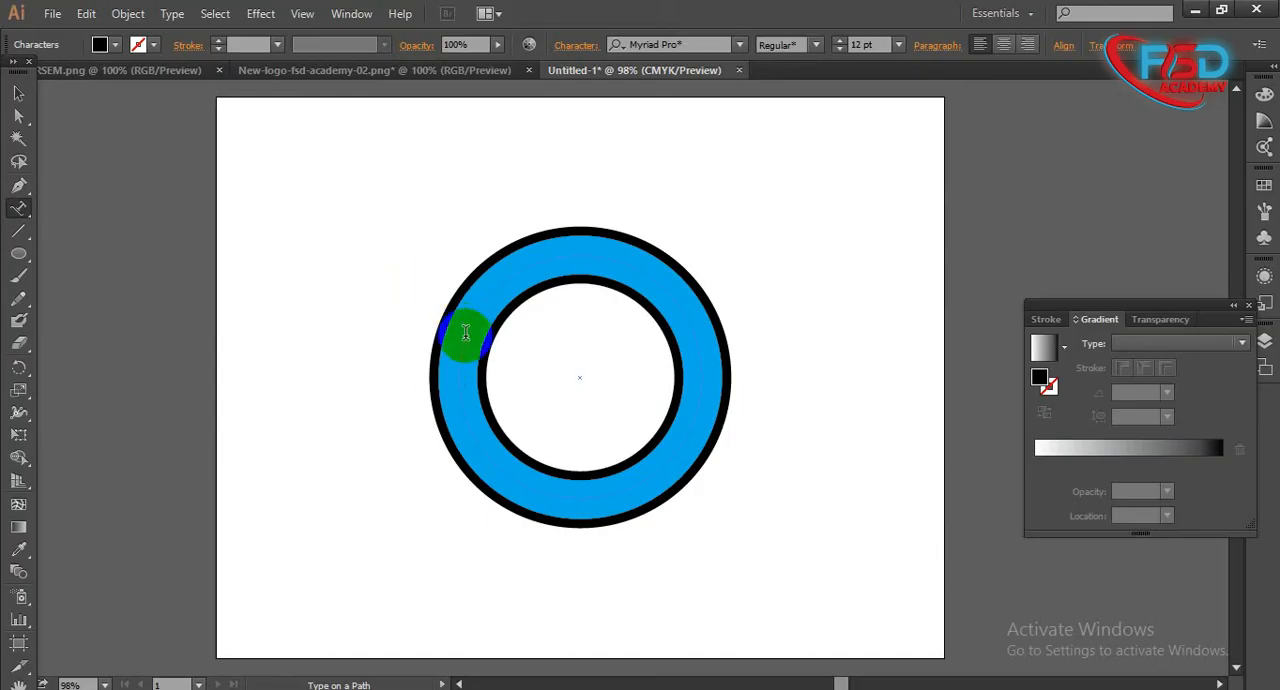
pyautogui.click(514, 279)
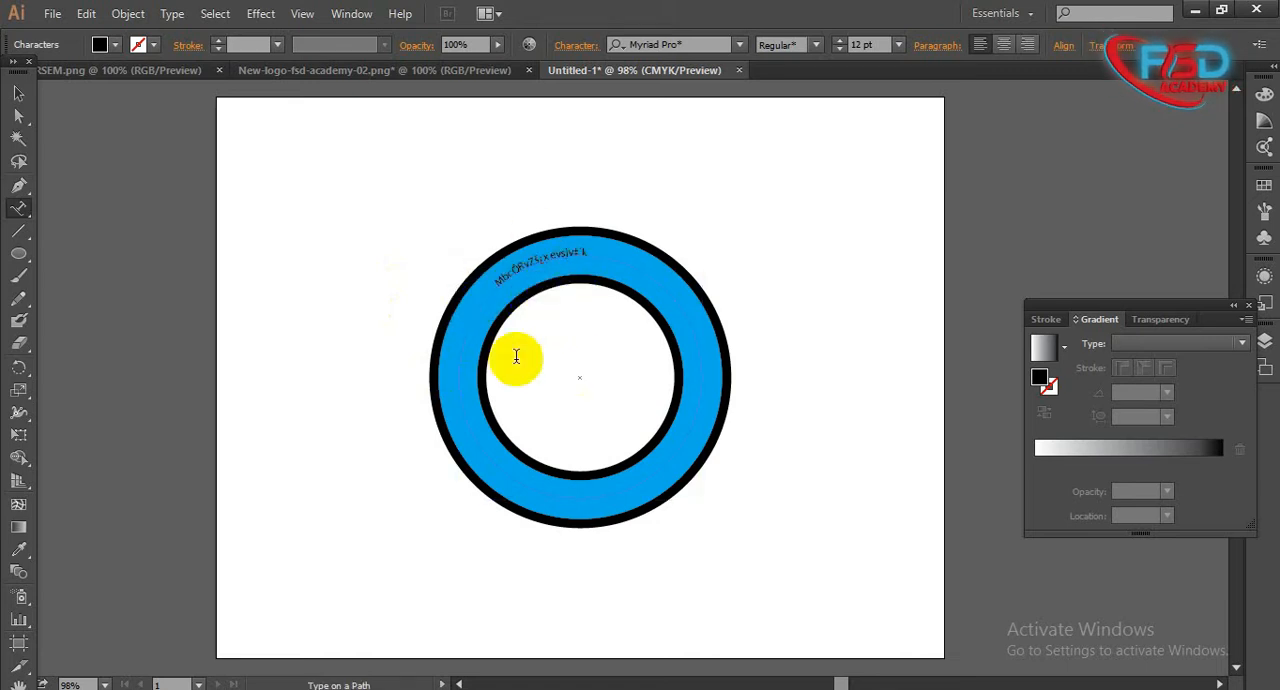
pyautogui.moveTo(593, 247); pyautogui.dragTo(477, 357)
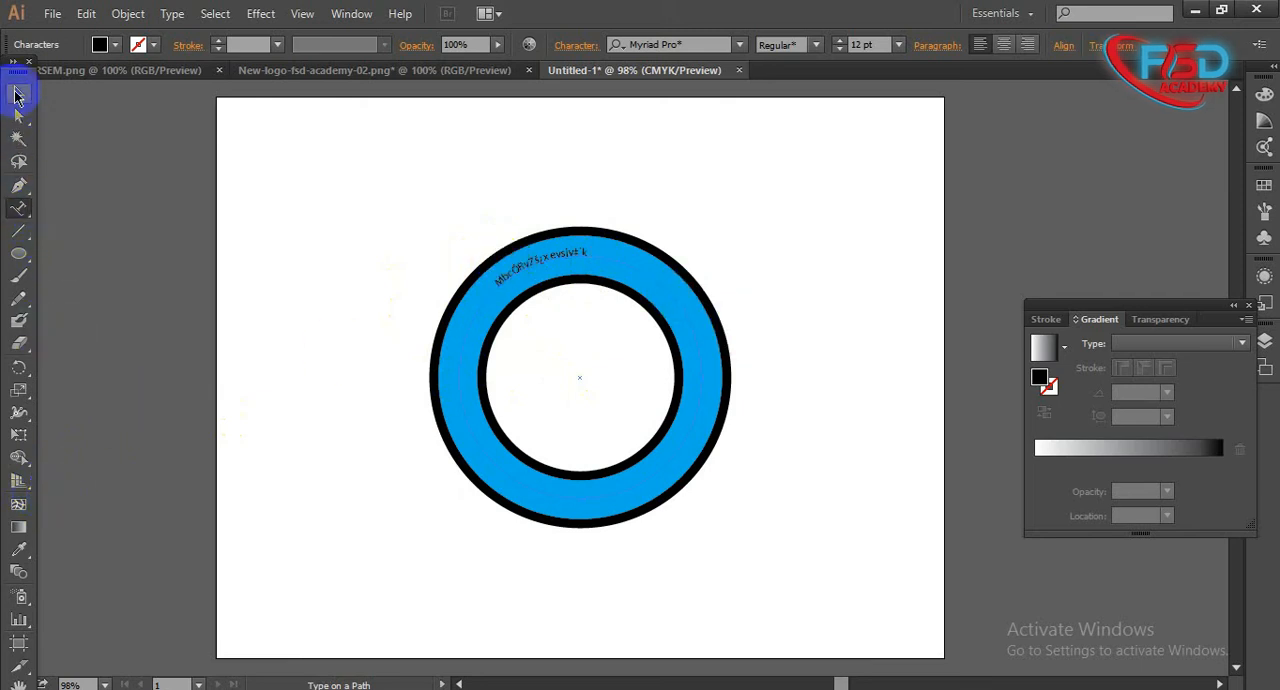
pyautogui.click(18, 93)
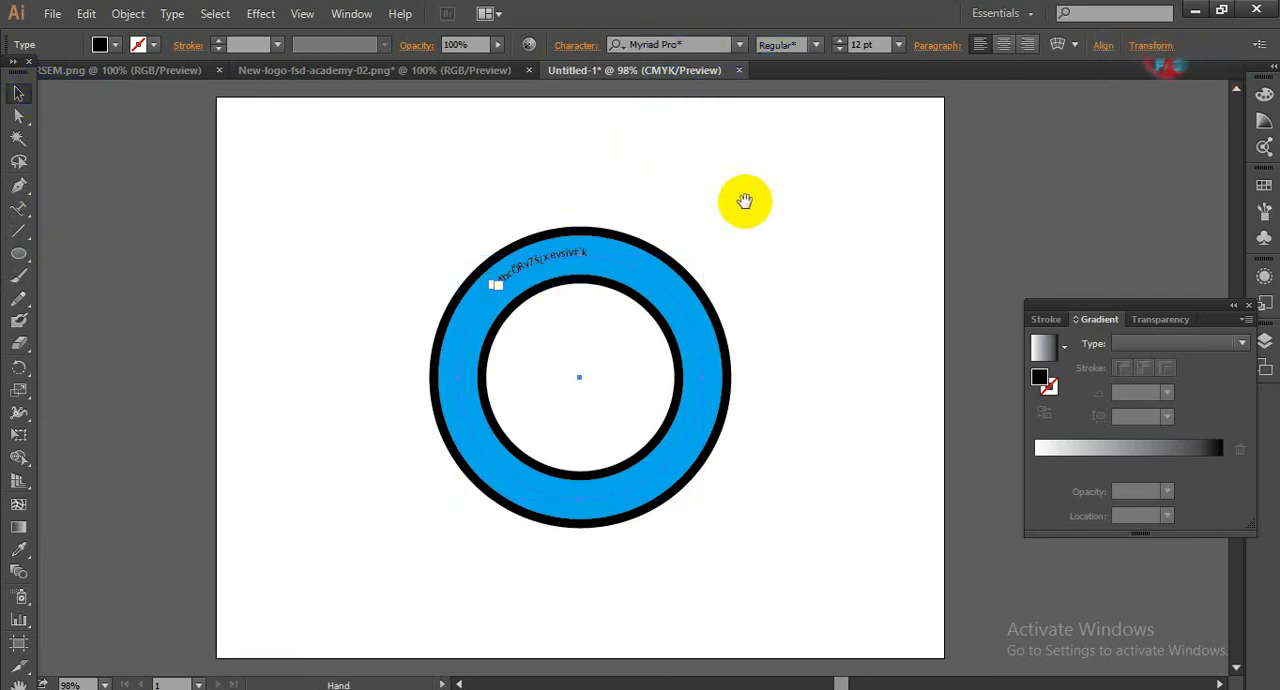
# - Set the path text's font to Shamim Cholontika ANSI V2
pyautogui.moveTo(743, 200); pyautogui.dragTo(514, 200)
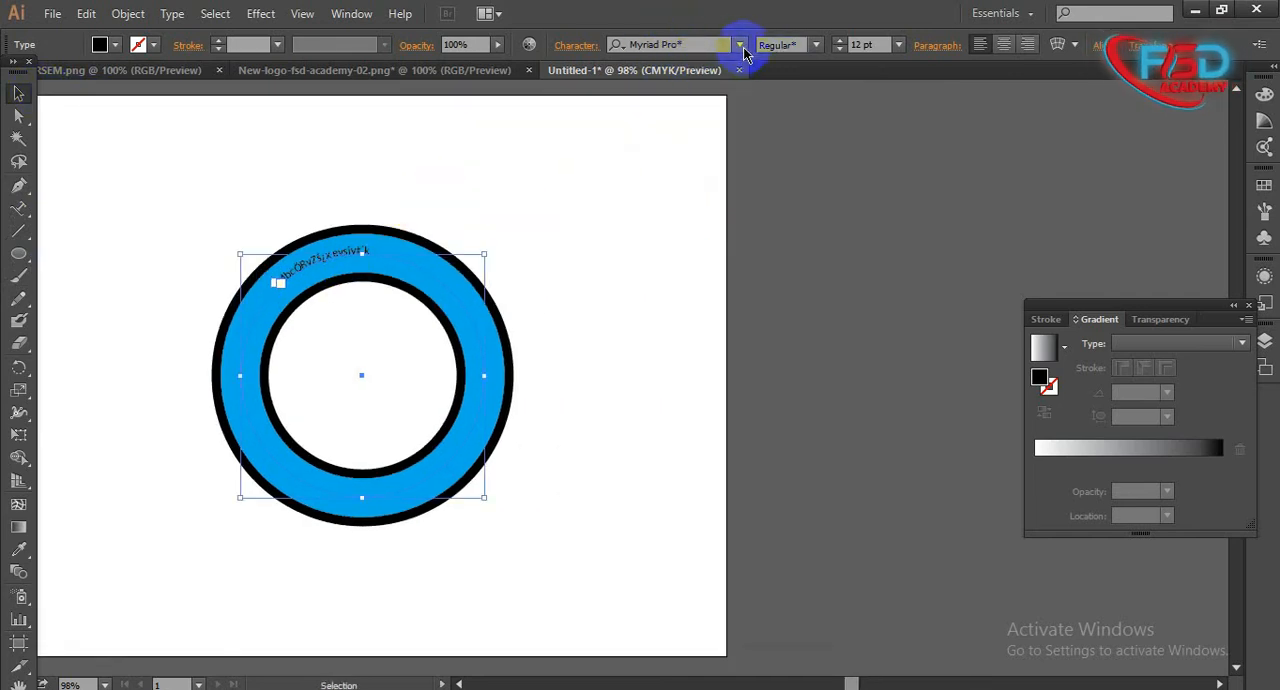
pyautogui.click(740, 45)
pyautogui.scroll(-8, 826, 395)
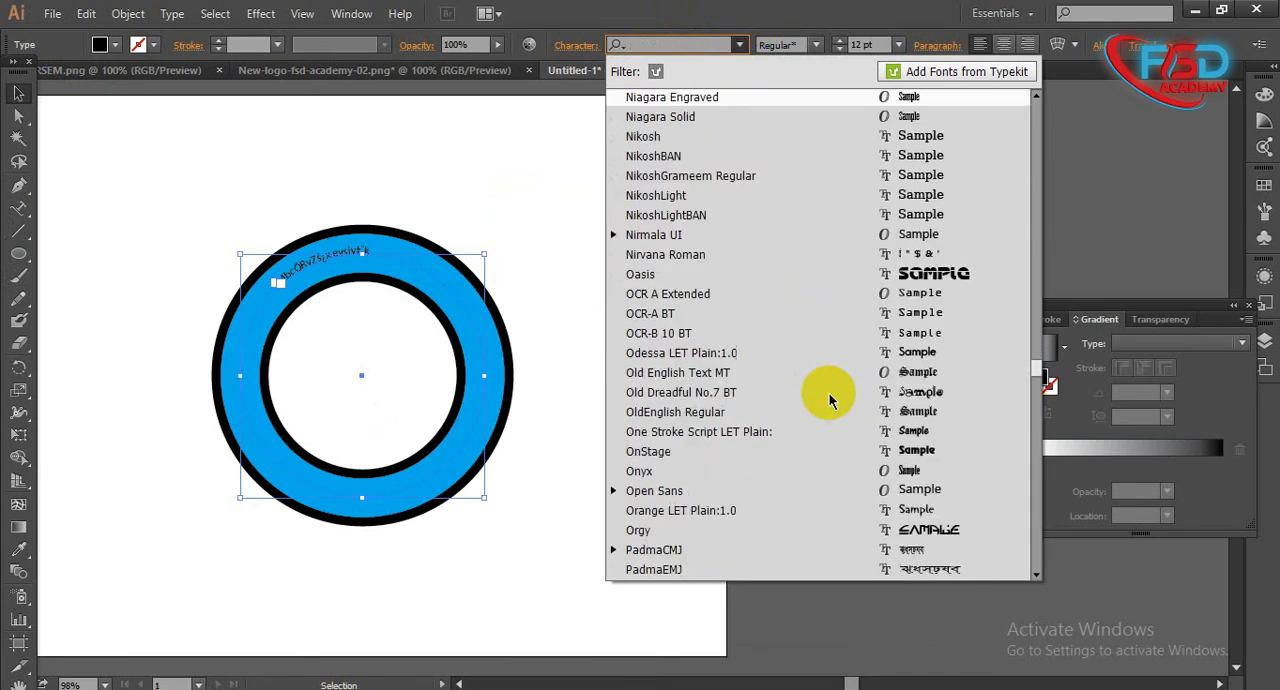
pyautogui.scroll(-4, 828, 400)
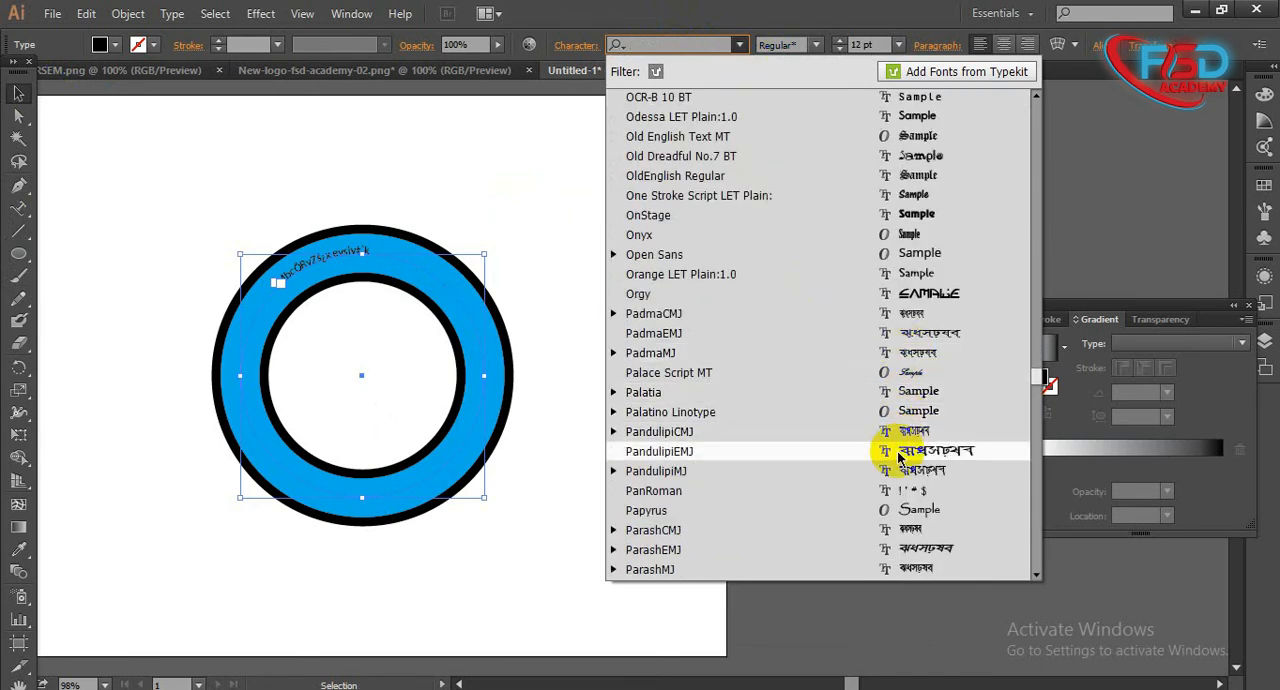
pyautogui.scroll(-4, 898, 455)
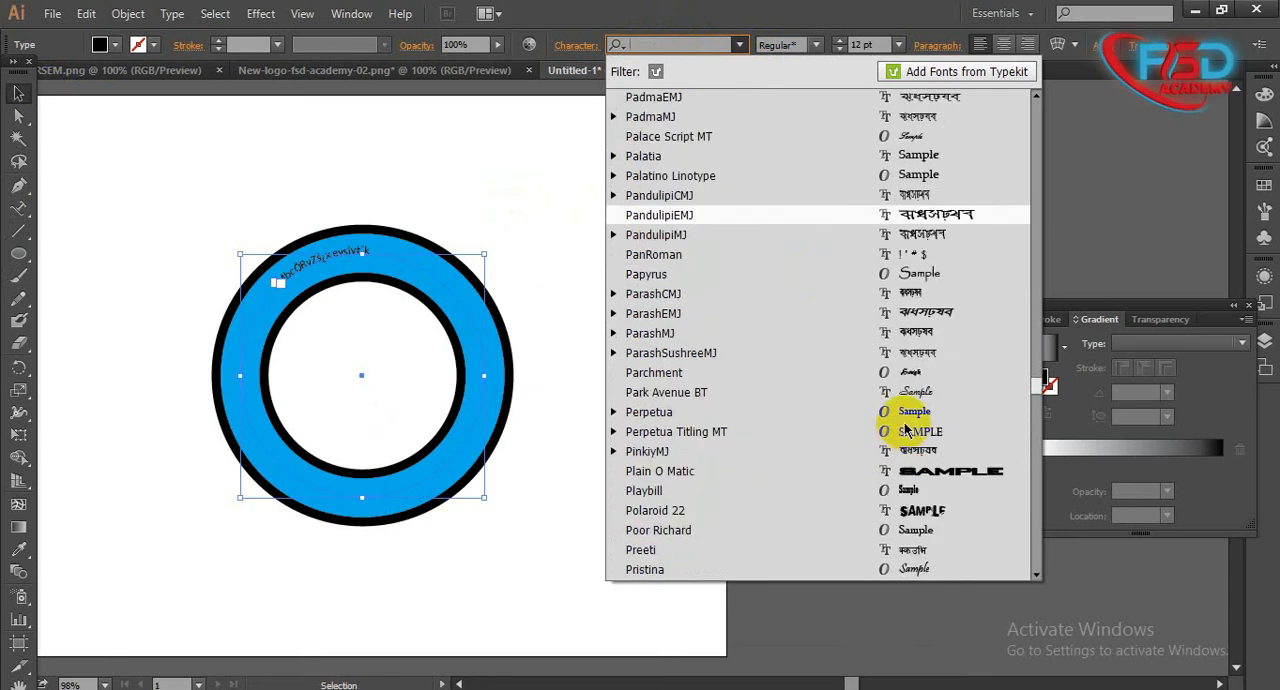
pyautogui.scroll(-9, 930, 470)
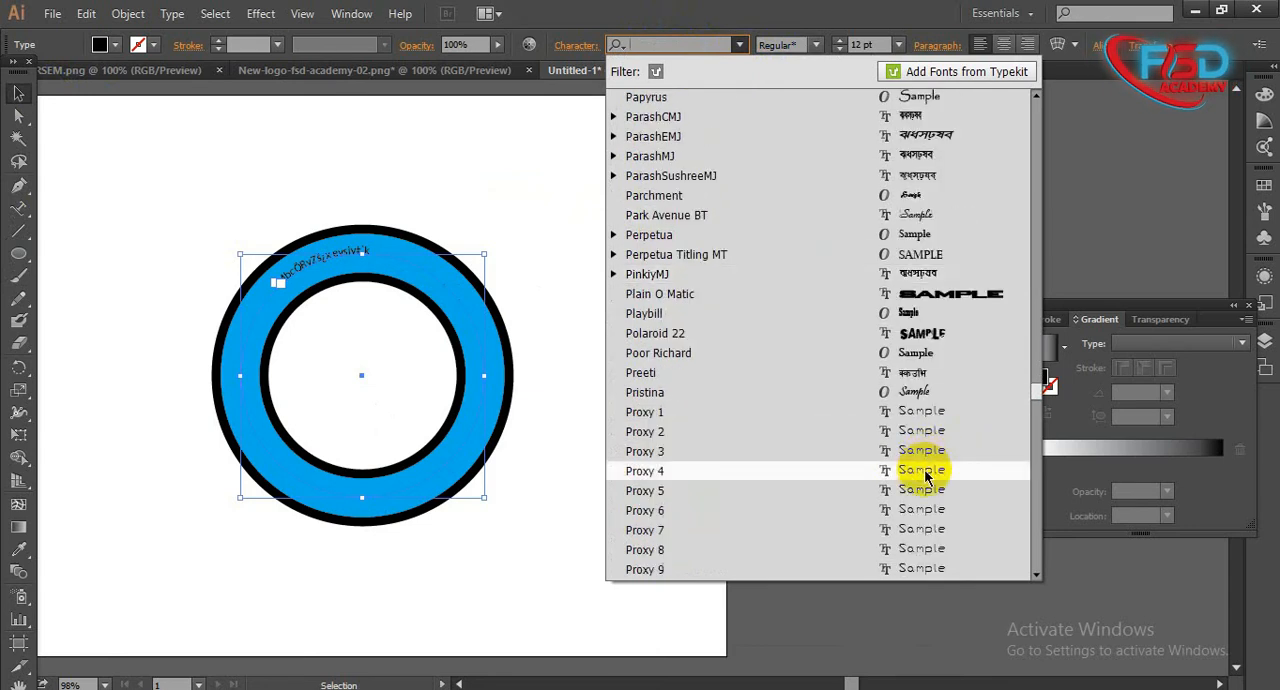
pyautogui.scroll(4, 923, 481)
pyautogui.scroll(-13, 923, 481)
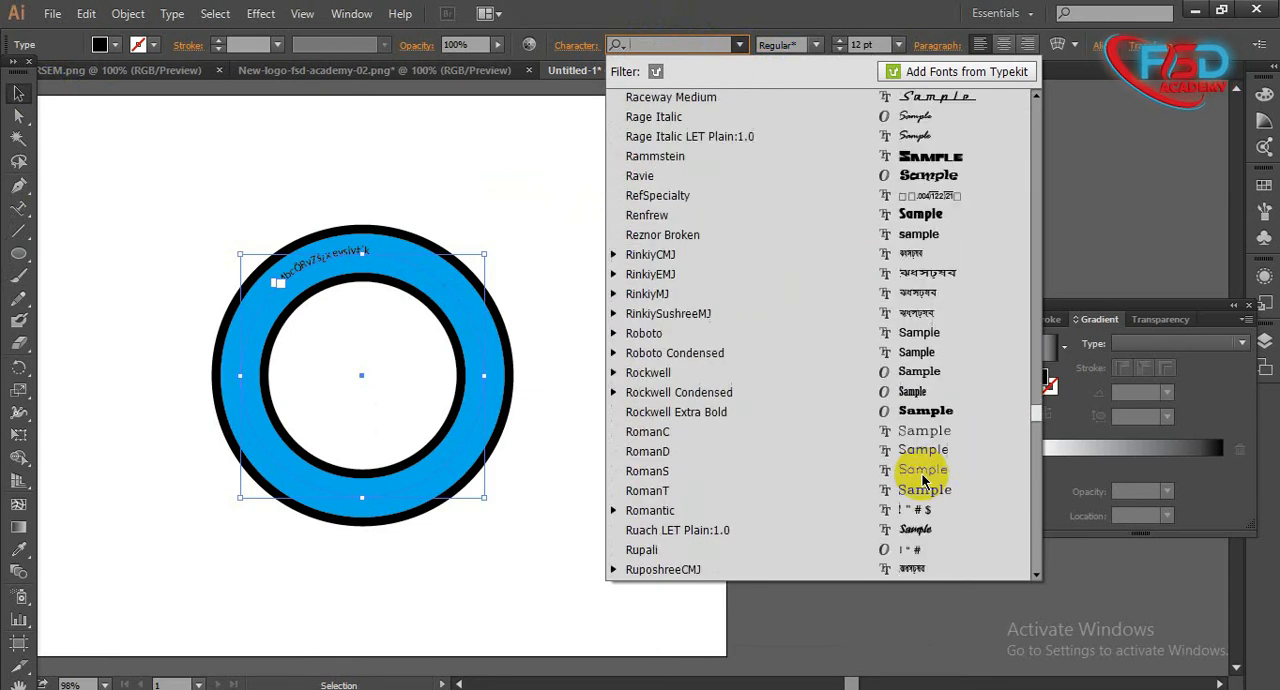
pyautogui.scroll(-4, 923, 481)
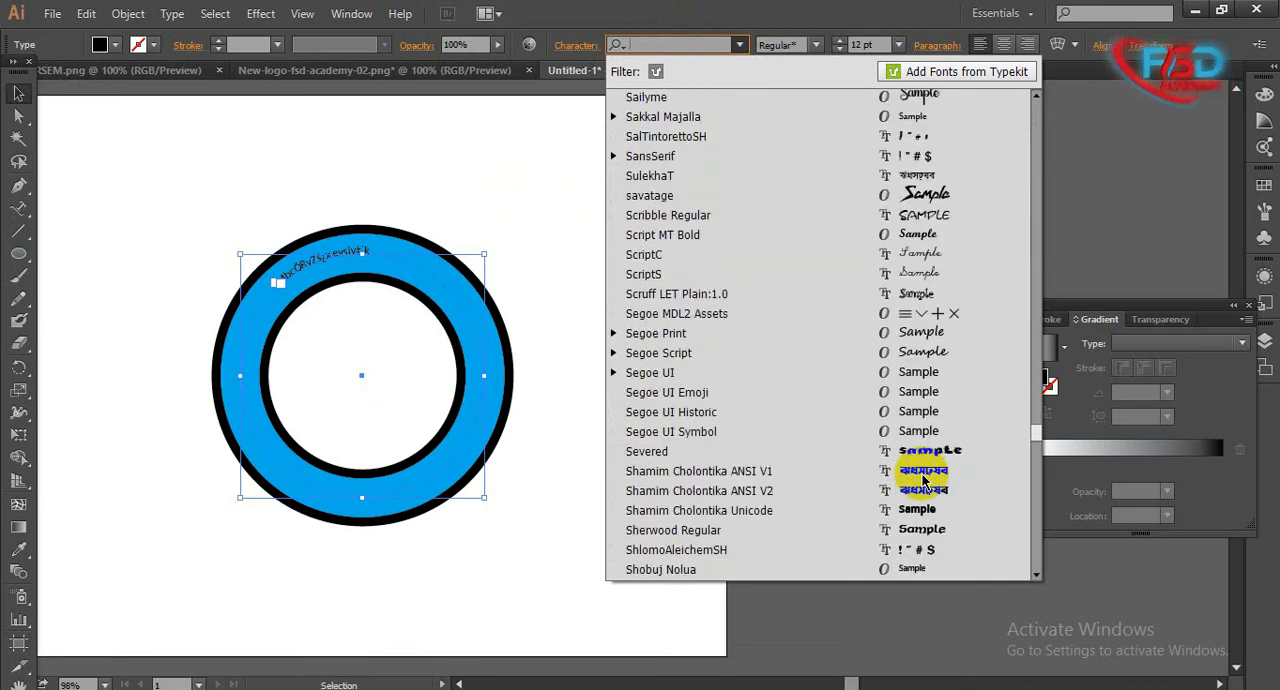
pyautogui.click(917, 497)
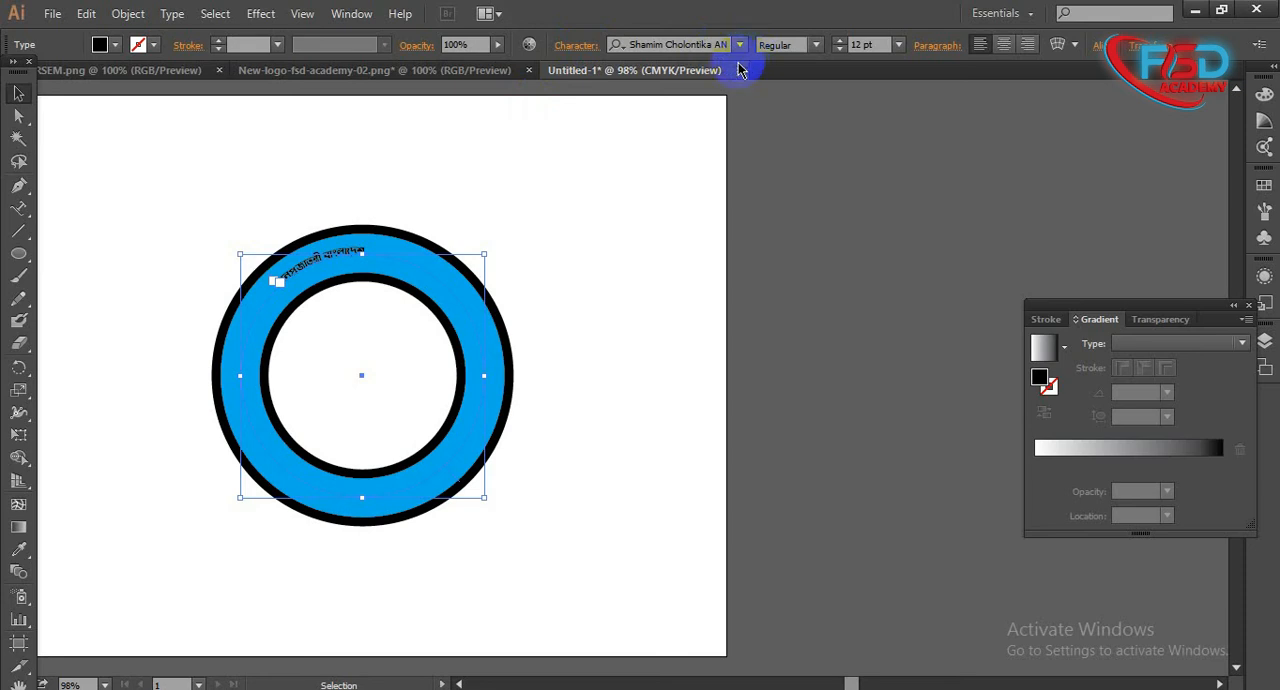
# - Set the path text's size to 36 pt, then scale its circle down slightly so the letters fit inside the blue ring
pyautogui.click(519, 236)
pyautogui.click(320, 257)
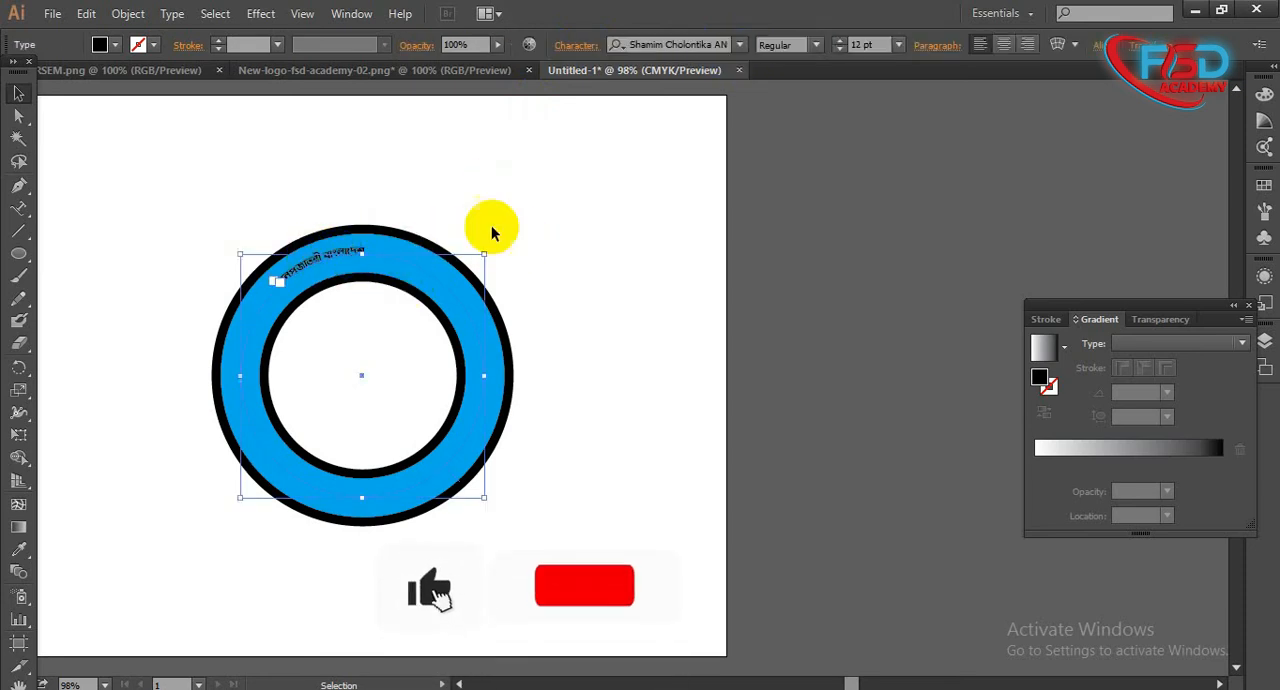
pyautogui.click(898, 45)
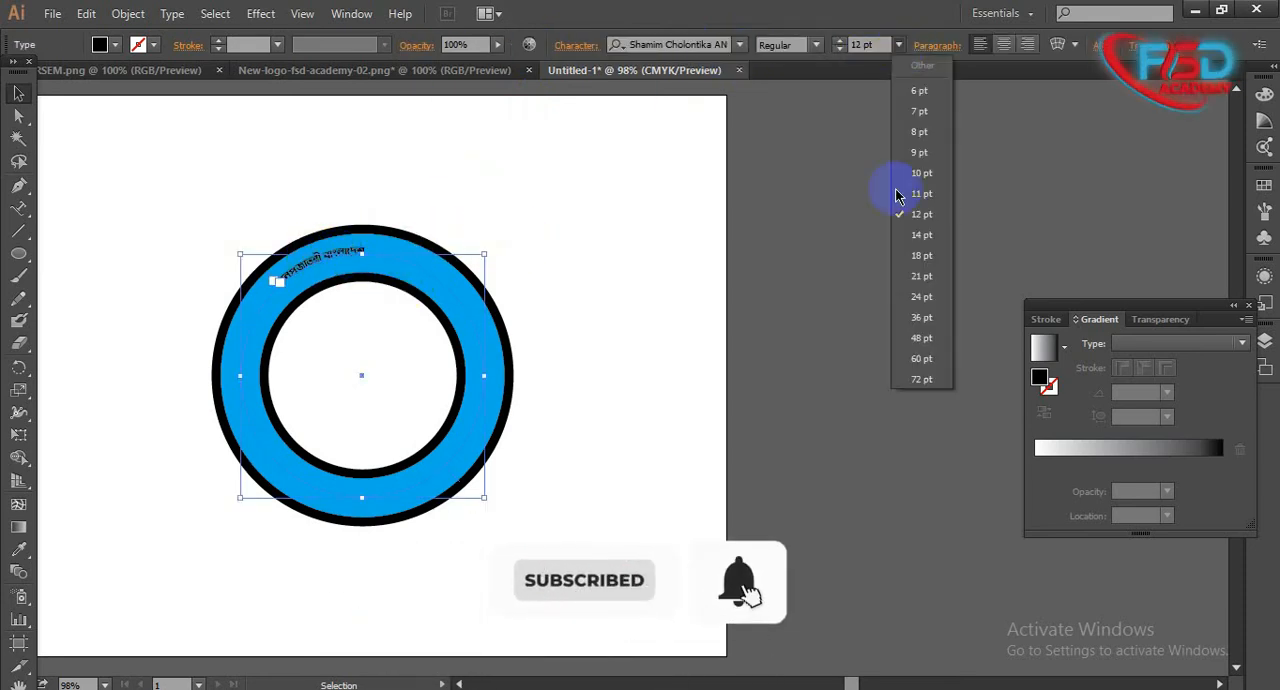
pyautogui.click(912, 317)
pyautogui.click(554, 319)
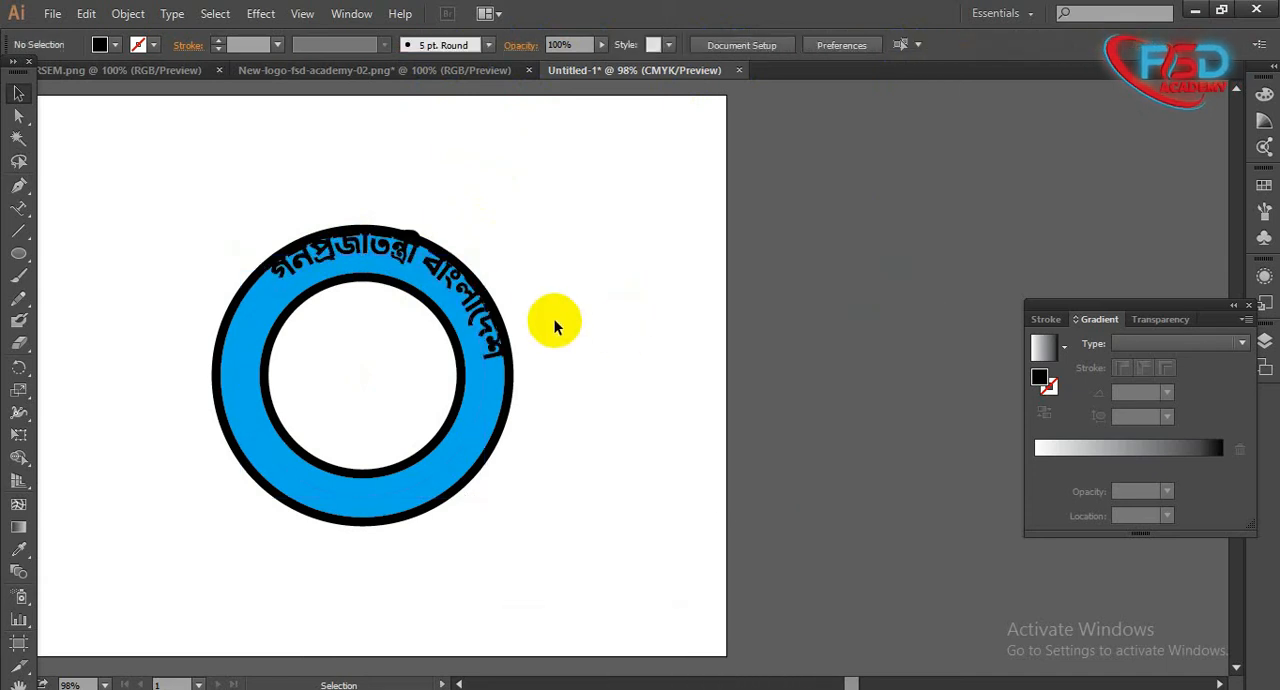
pyautogui.moveTo(468, 310); pyautogui.dragTo(478, 260)
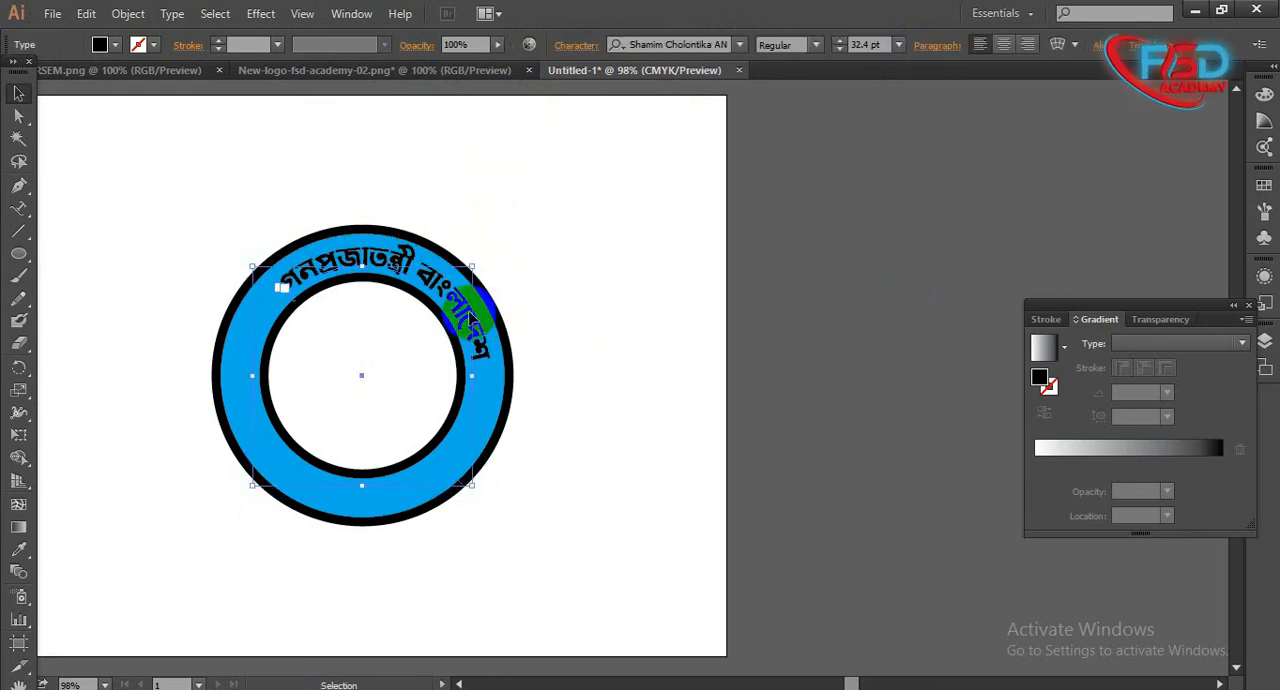
# - Set the path text's size to 48 pt and fine-tune the scale of its circle within the ring
pyautogui.click(898, 45)
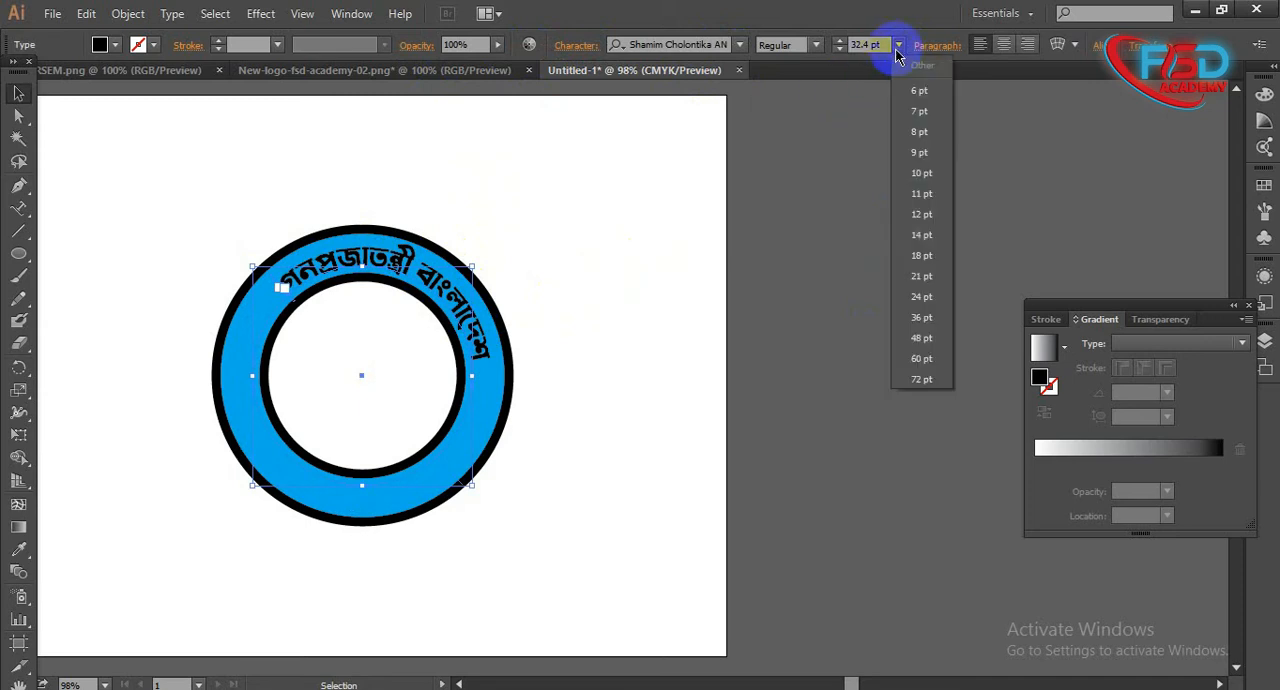
pyautogui.click(918, 340)
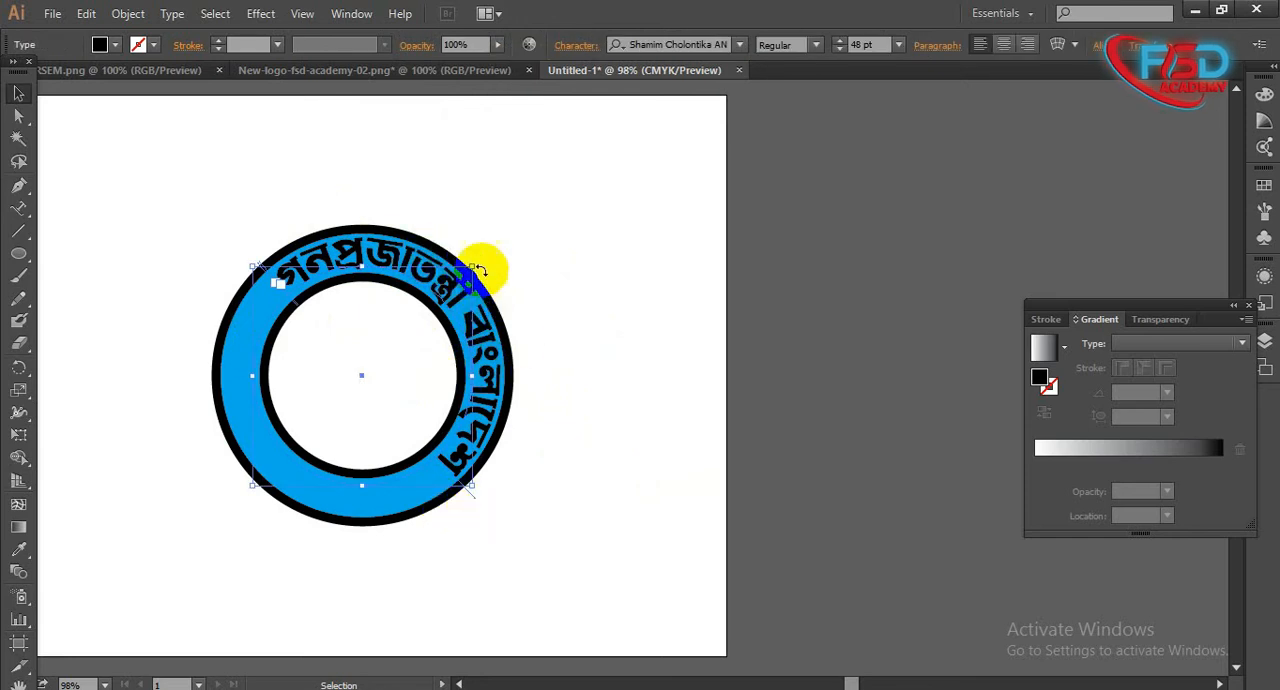
pyautogui.moveTo(476, 265); pyautogui.dragTo(467, 259)
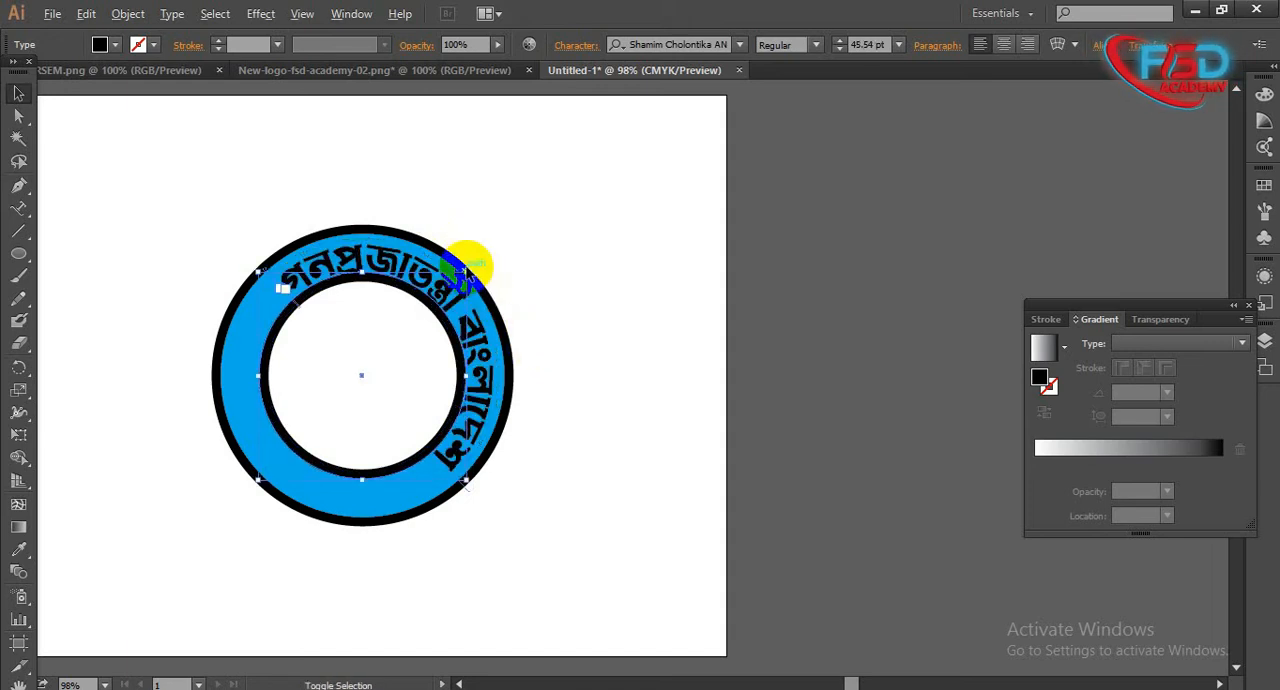
pyautogui.moveTo(466, 271); pyautogui.dragTo(469, 268)
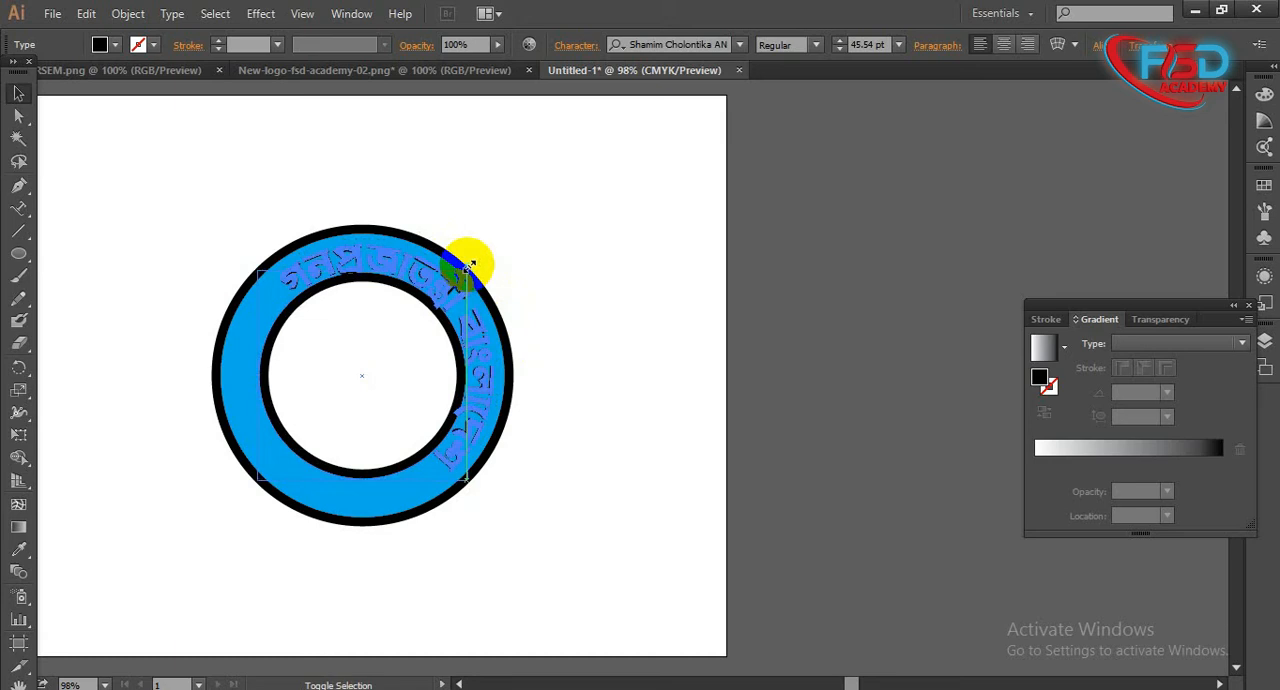
pyautogui.moveTo(476, 261); pyautogui.dragTo(471, 266)
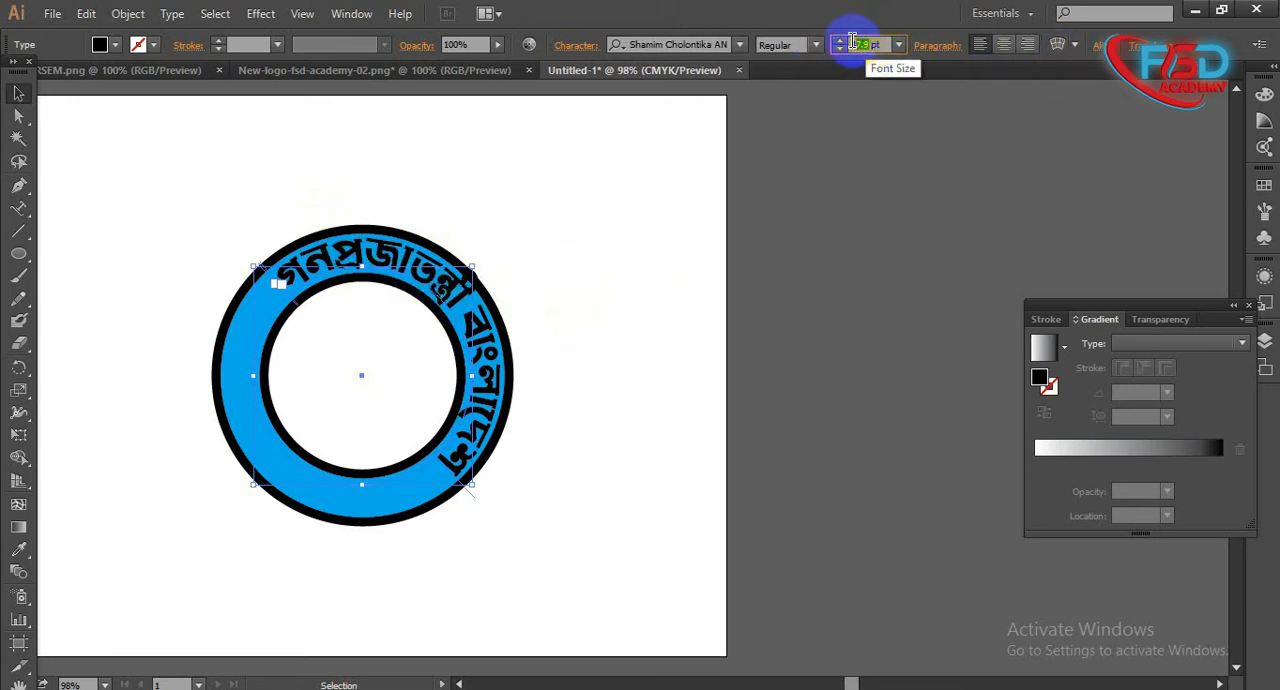
# - Set the path text's size to 43 pt and scale its circle down slightly, to about 41.98 pt text
pyautogui.press('Return')
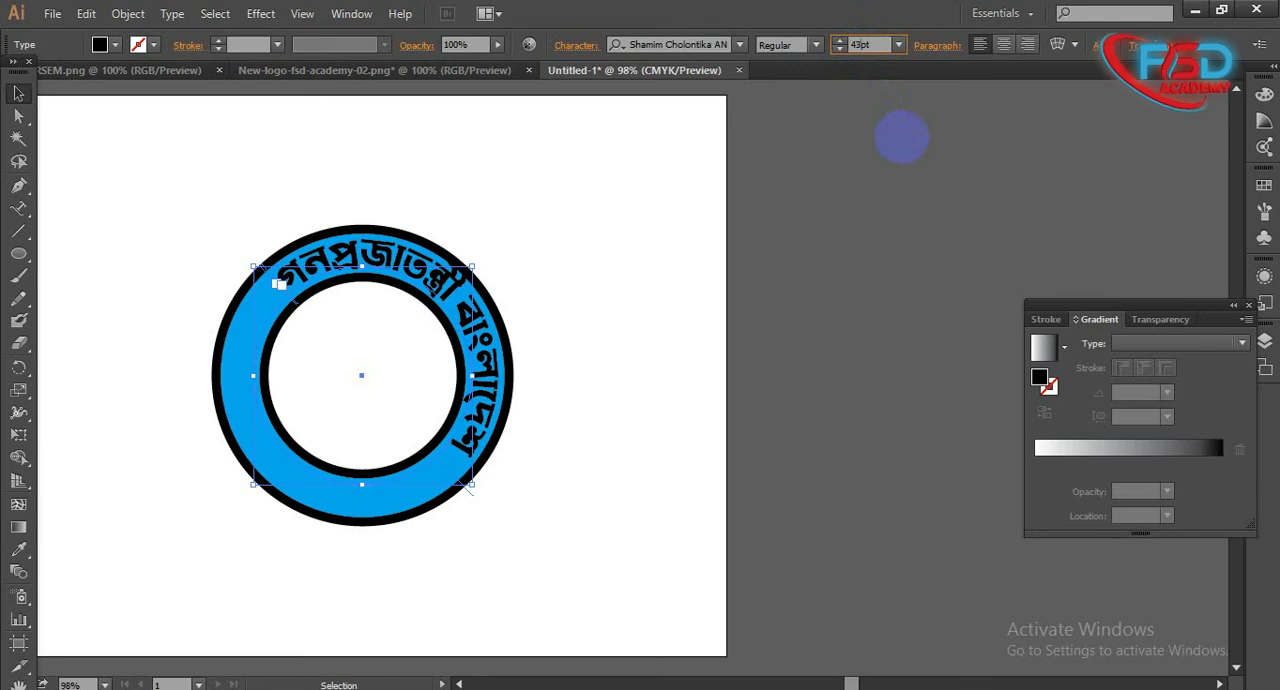
pyautogui.press('Return')
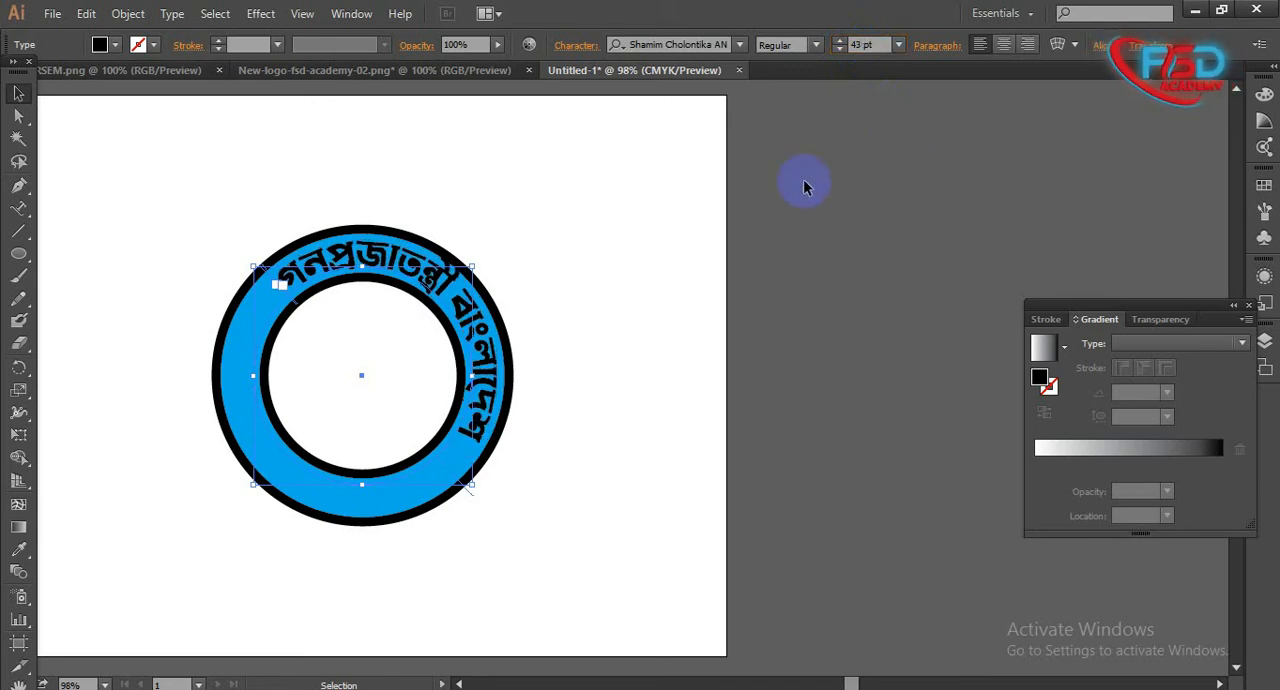
pyautogui.moveTo(476, 264); pyautogui.dragTo(480, 263)
pyautogui.click(594, 286)
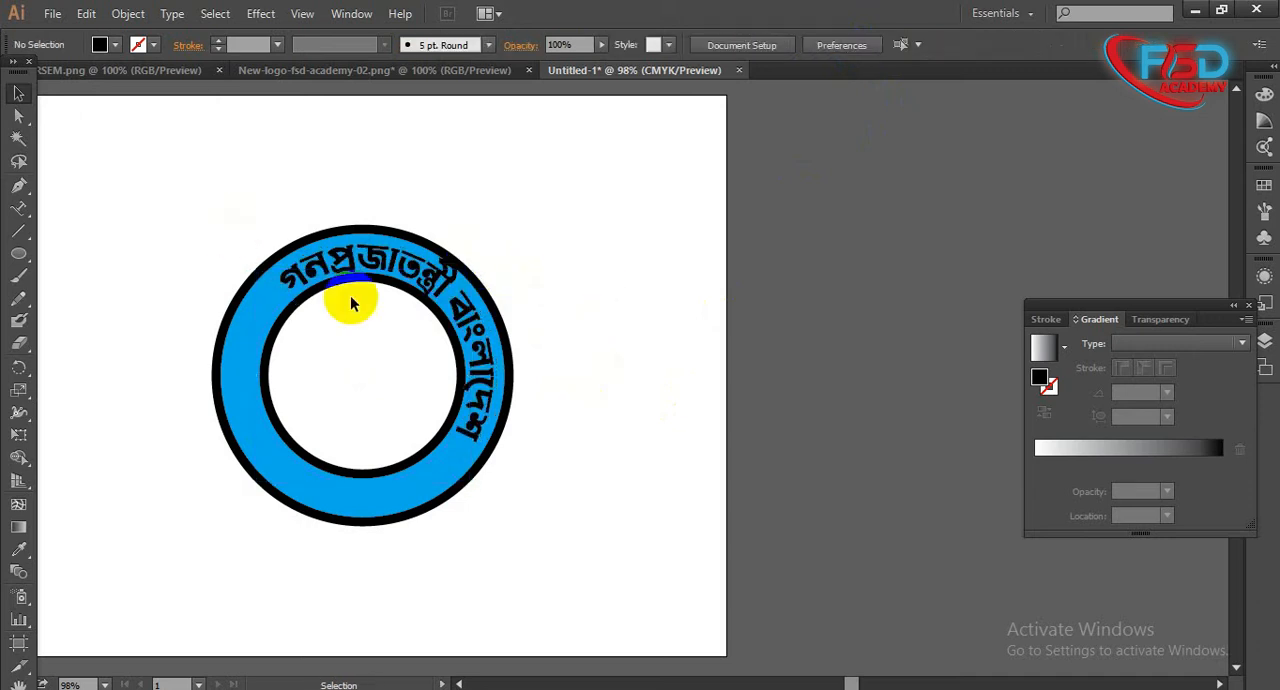
# - Slide the text along its circular path until it is centred over the upper half of the ring
pyautogui.click(493, 378)
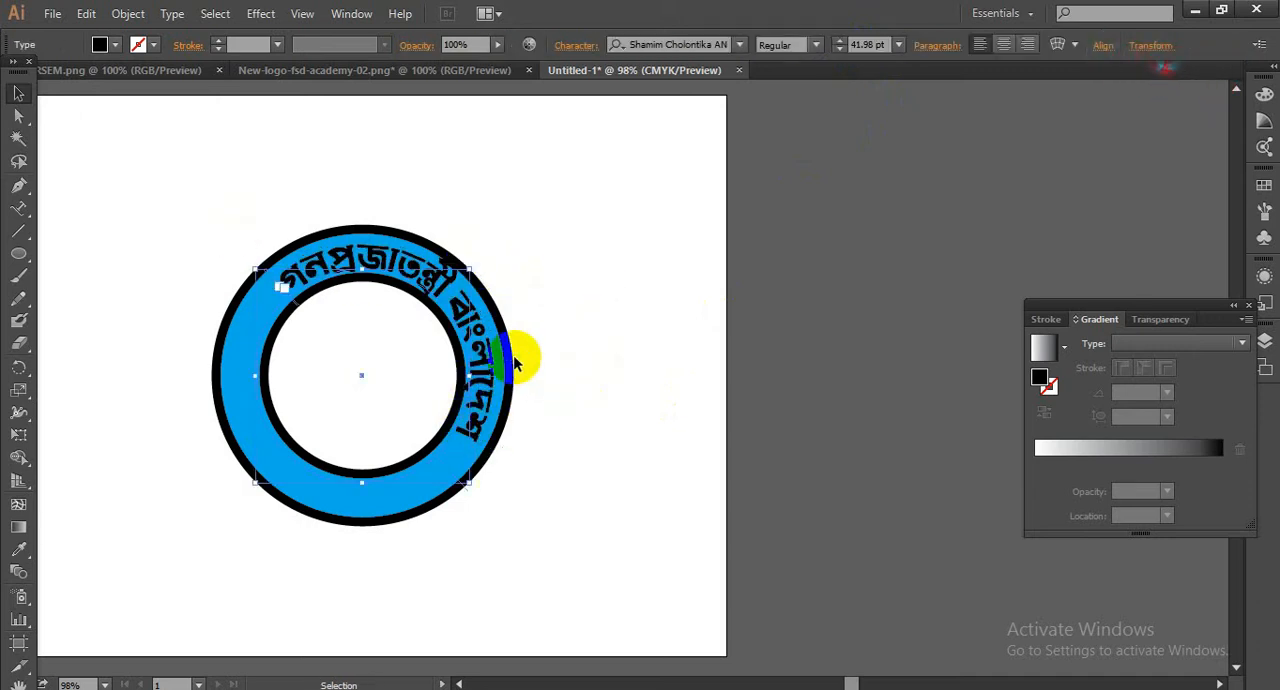
pyautogui.click(677, 396)
pyautogui.click(455, 483)
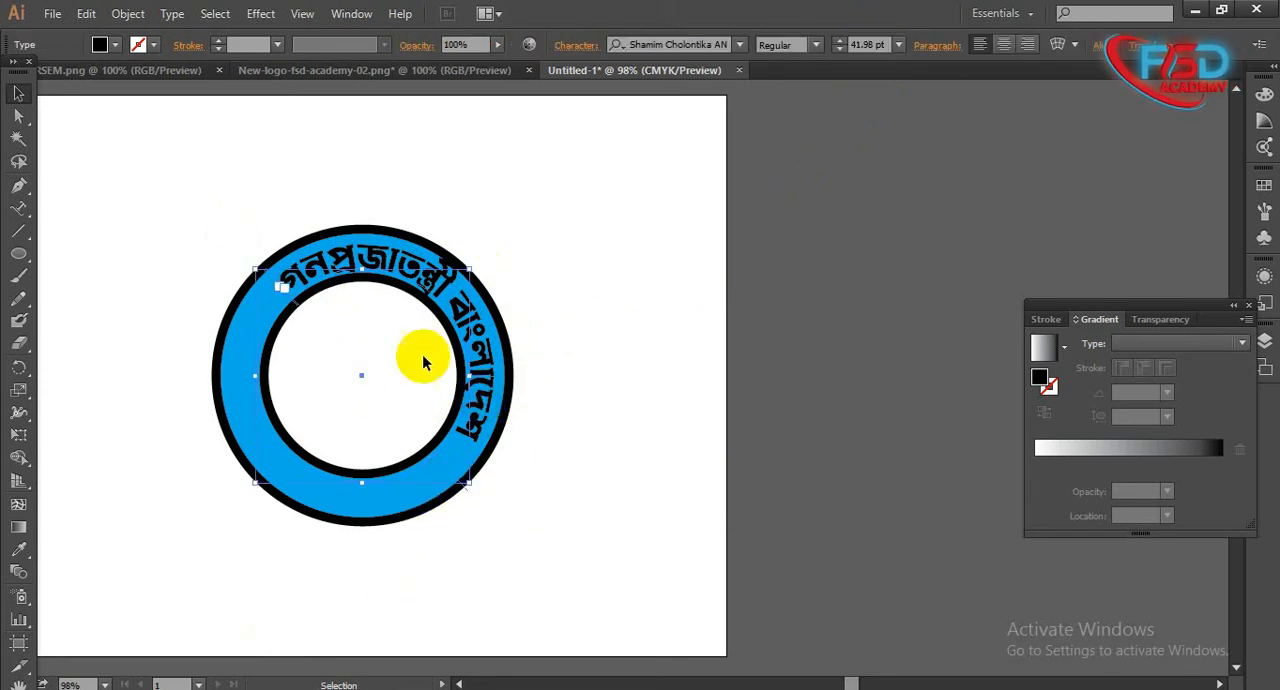
pyautogui.moveTo(455, 483); pyautogui.dragTo(428, 465)
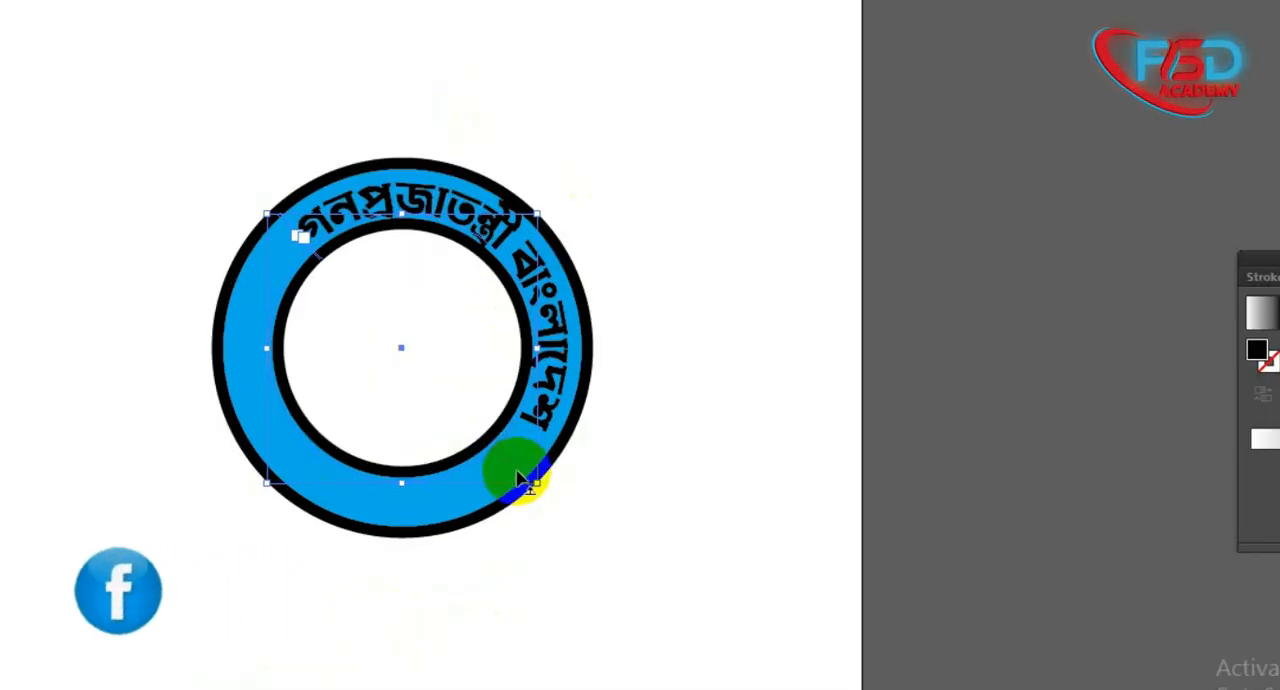
pyautogui.moveTo(518, 479); pyautogui.dragTo(480, 400)
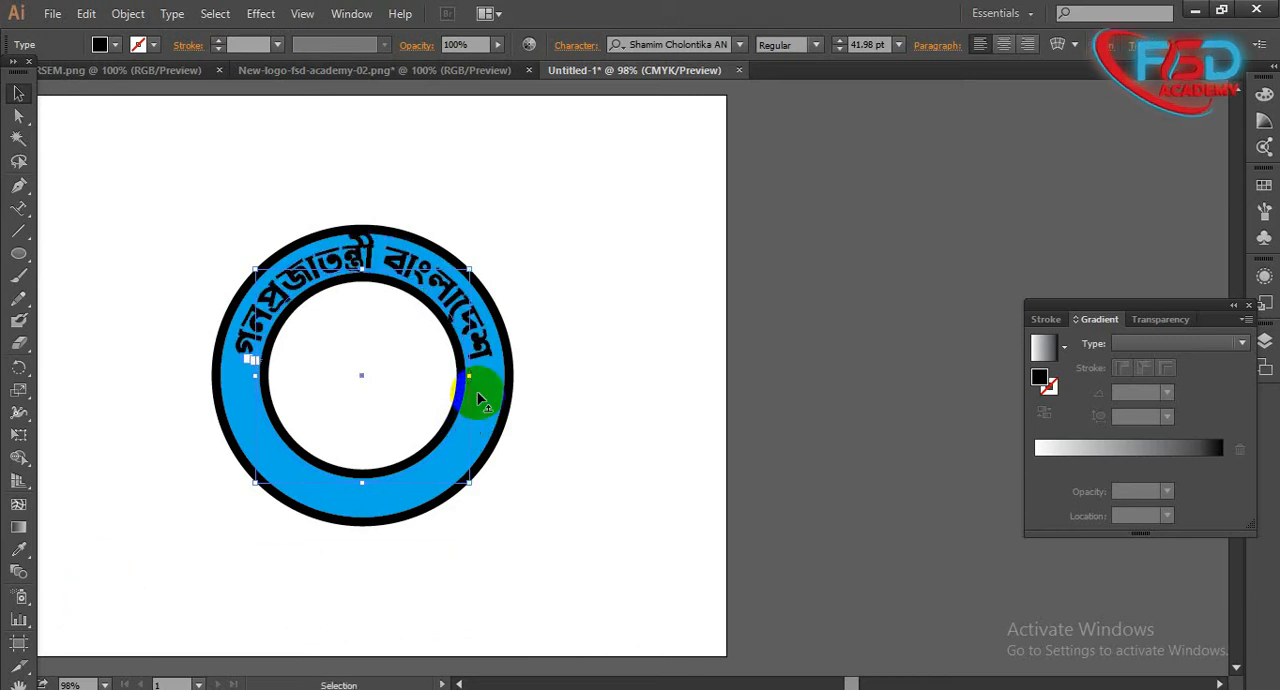
pyautogui.click(598, 312)
pyautogui.click(347, 505)
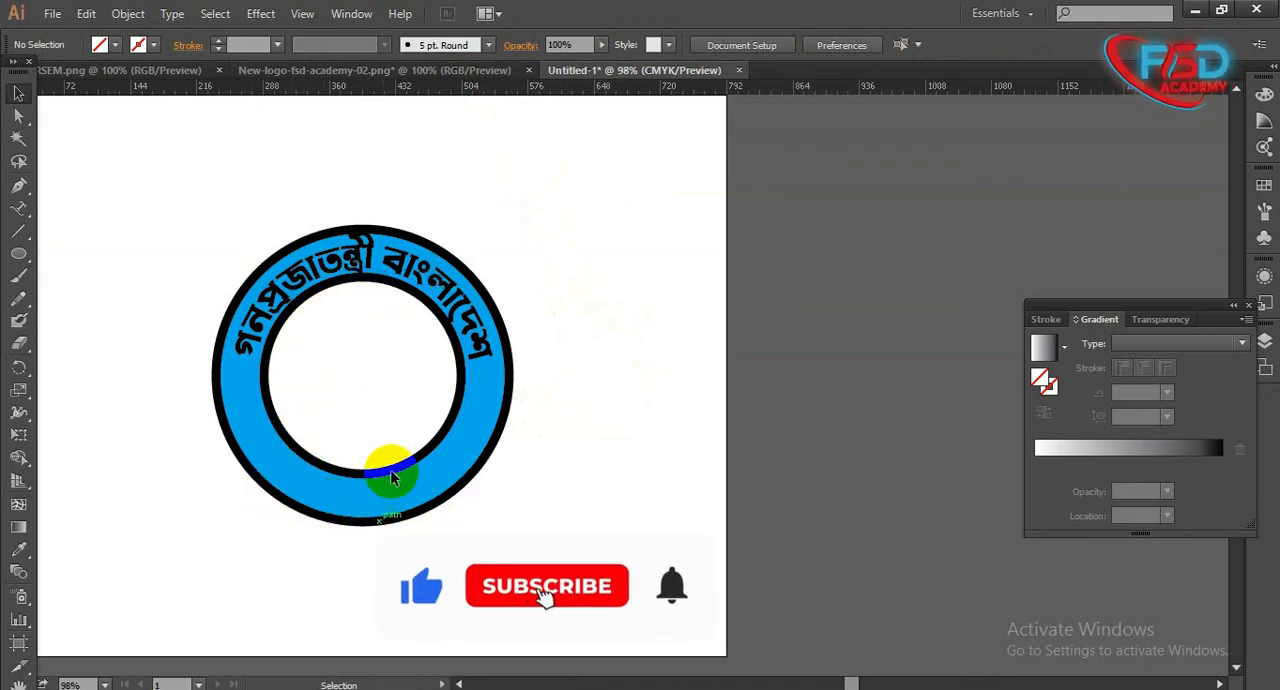
pyautogui.click(460, 322)
pyautogui.click(643, 395)
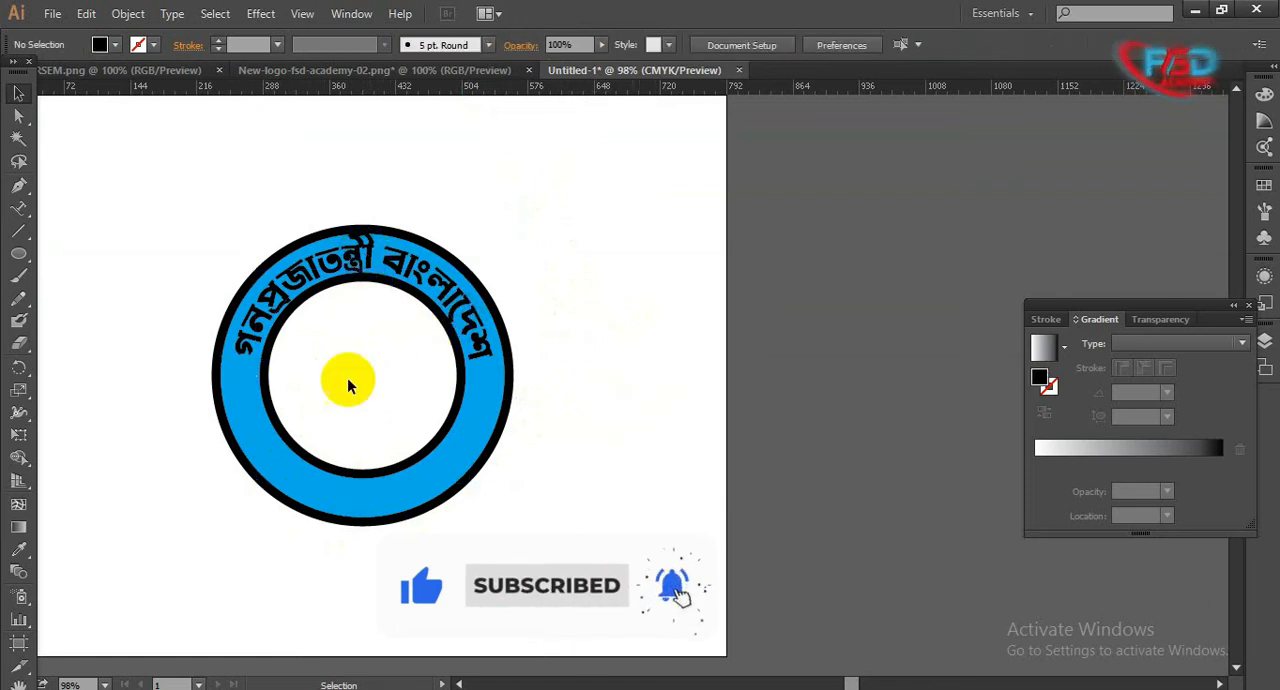
pyautogui.click(325, 505)
pyautogui.click(340, 481)
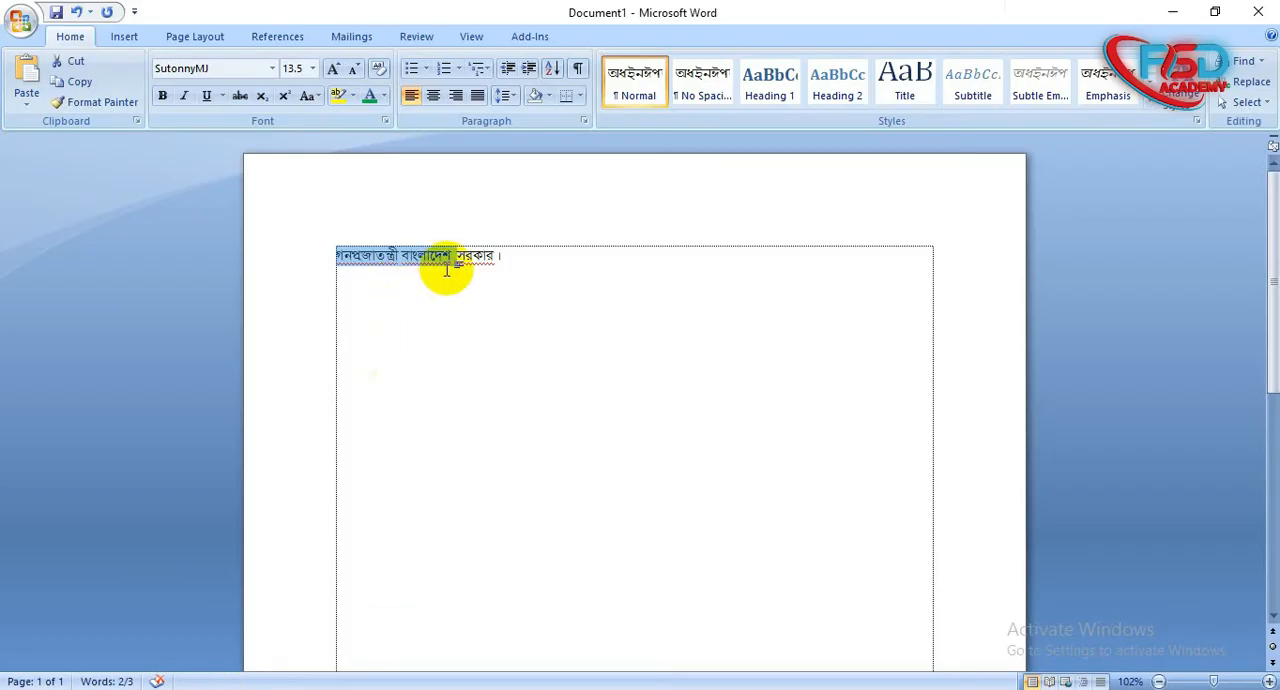
# - Copy the word "সরকার" in Microsoft Word and, back in Illustrator, try to start Type on a Path text along the lower part of the ring
pyautogui.click(460, 255)
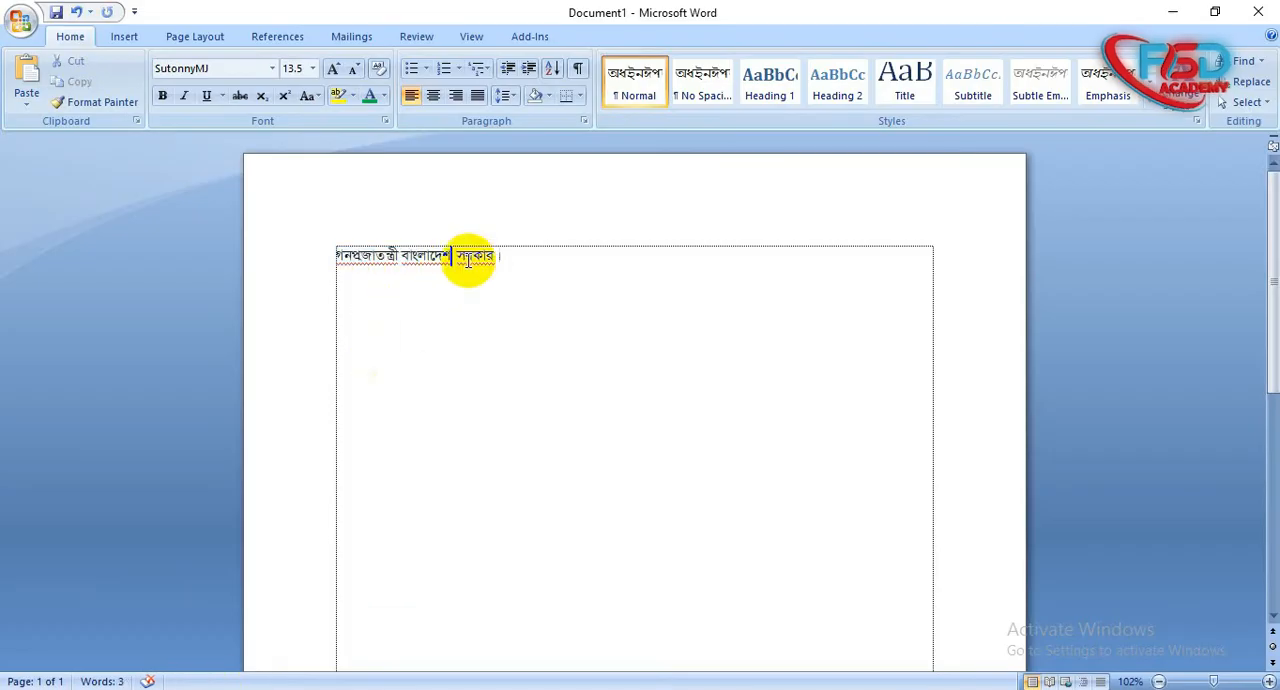
pyautogui.doubleClick(464, 255)
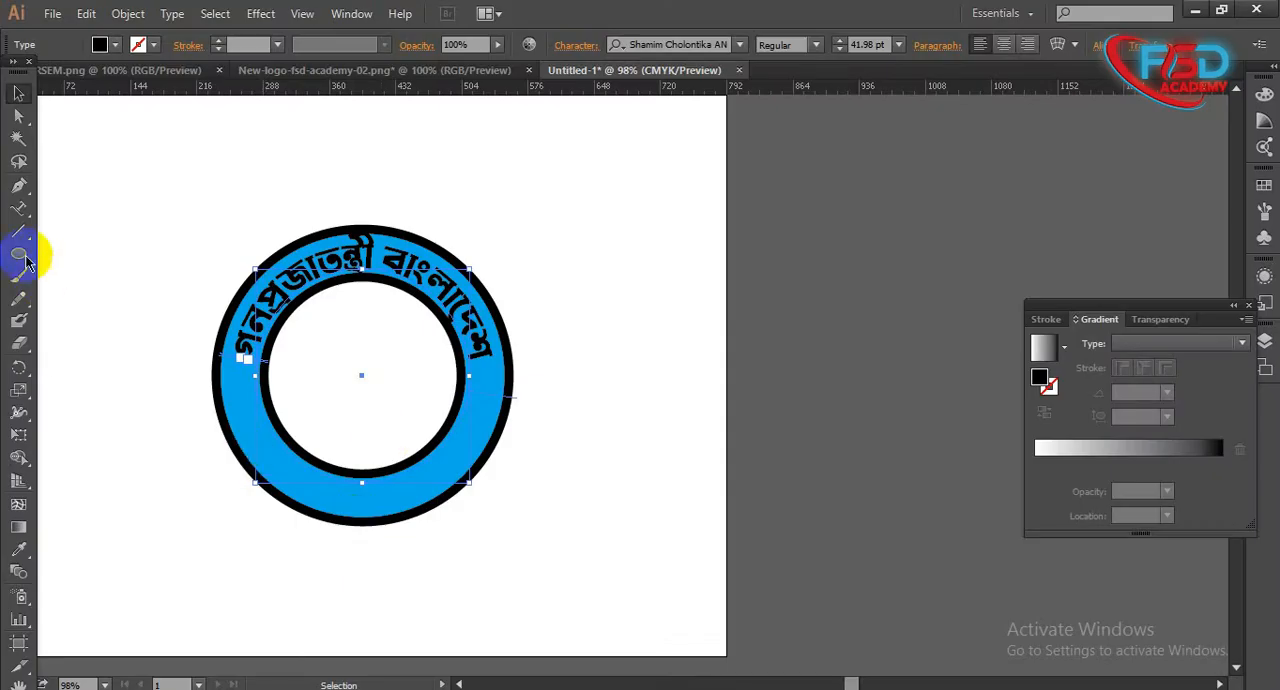
pyautogui.click(18, 209)
pyautogui.click(327, 499)
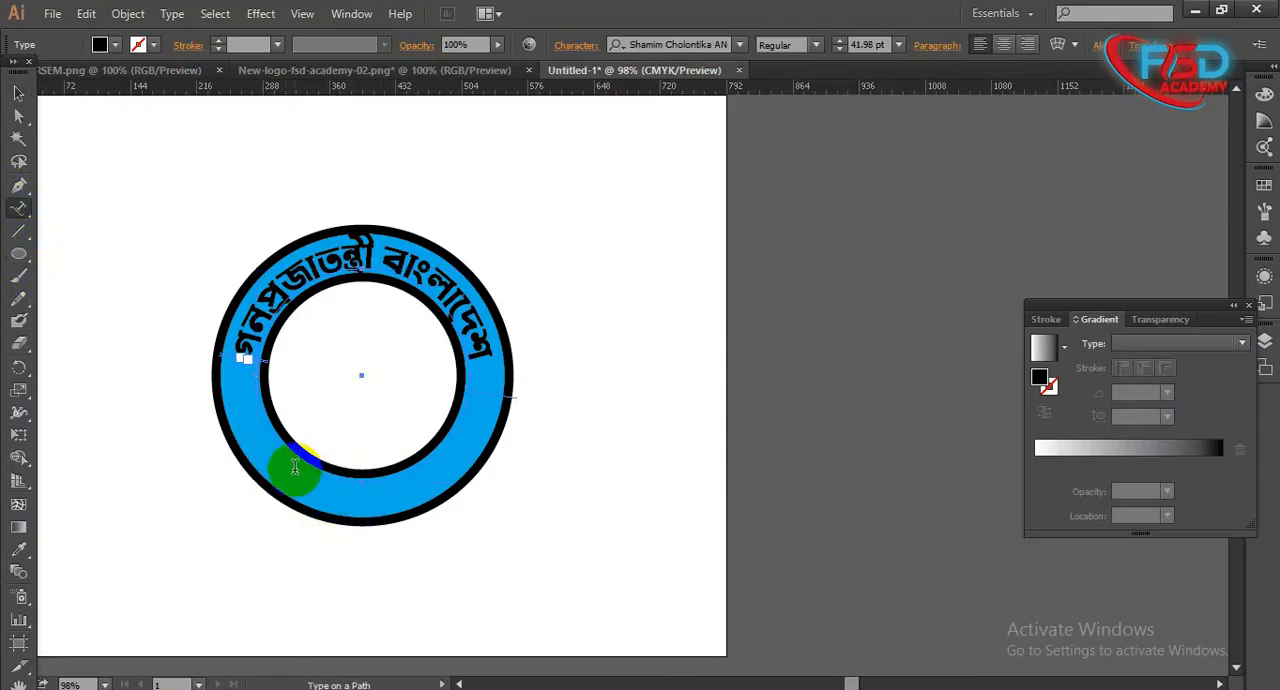
pyautogui.click(357, 499)
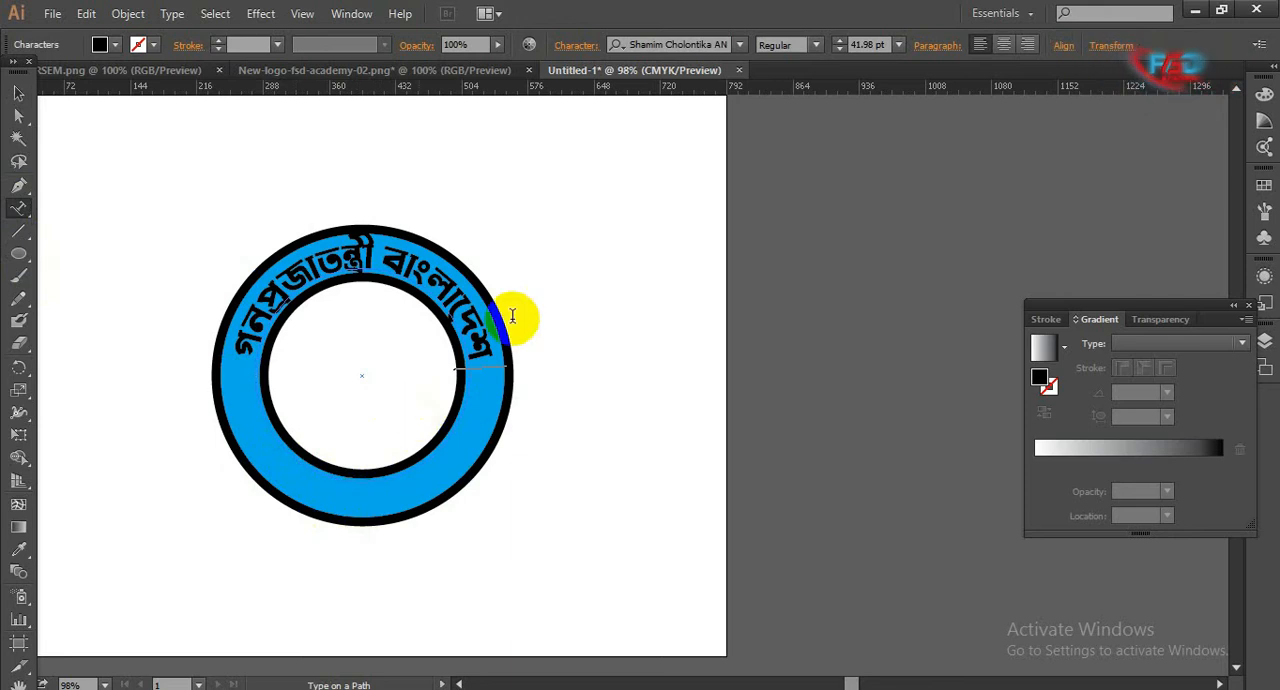
pyautogui.click(18, 92)
# - Unlock all locked objects in the artwork and clear the selection
pyautogui.click(183, 323)
pyautogui.moveTo(610, 530); pyautogui.dragTo(148, 260)
pyautogui.click(76, 318)
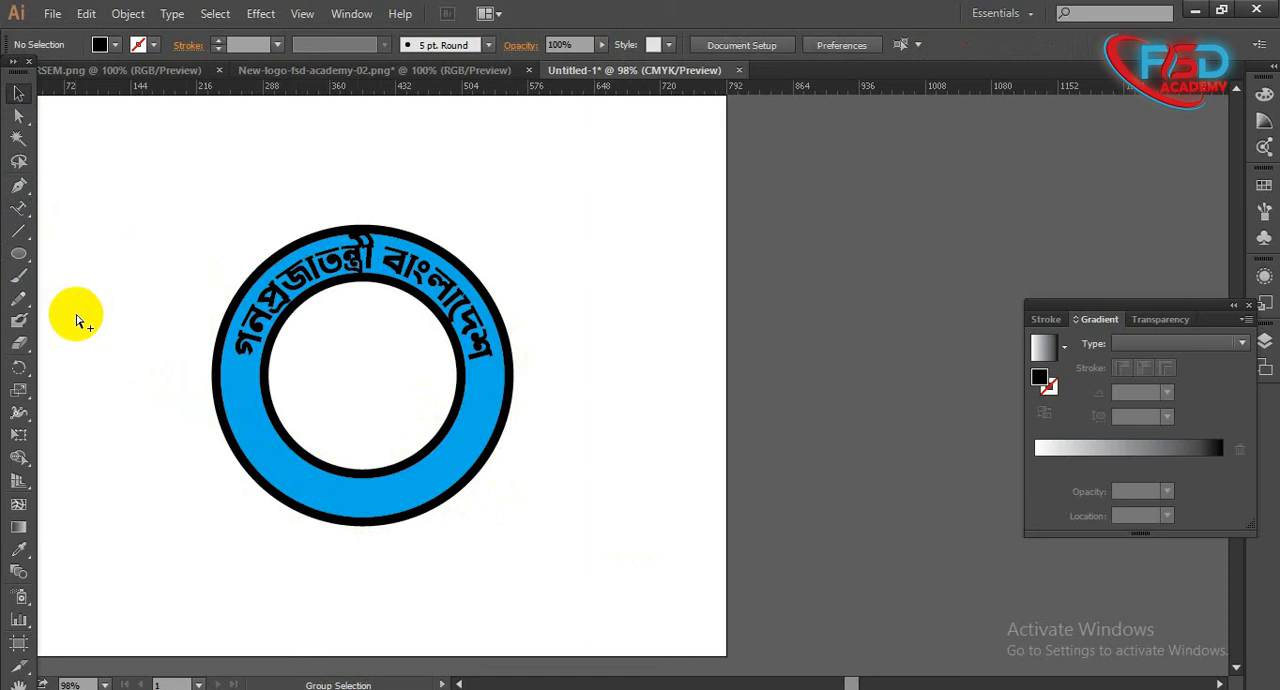
pyautogui.hotkey('ctrl', 'alt', '2')
pyautogui.click(677, 388)
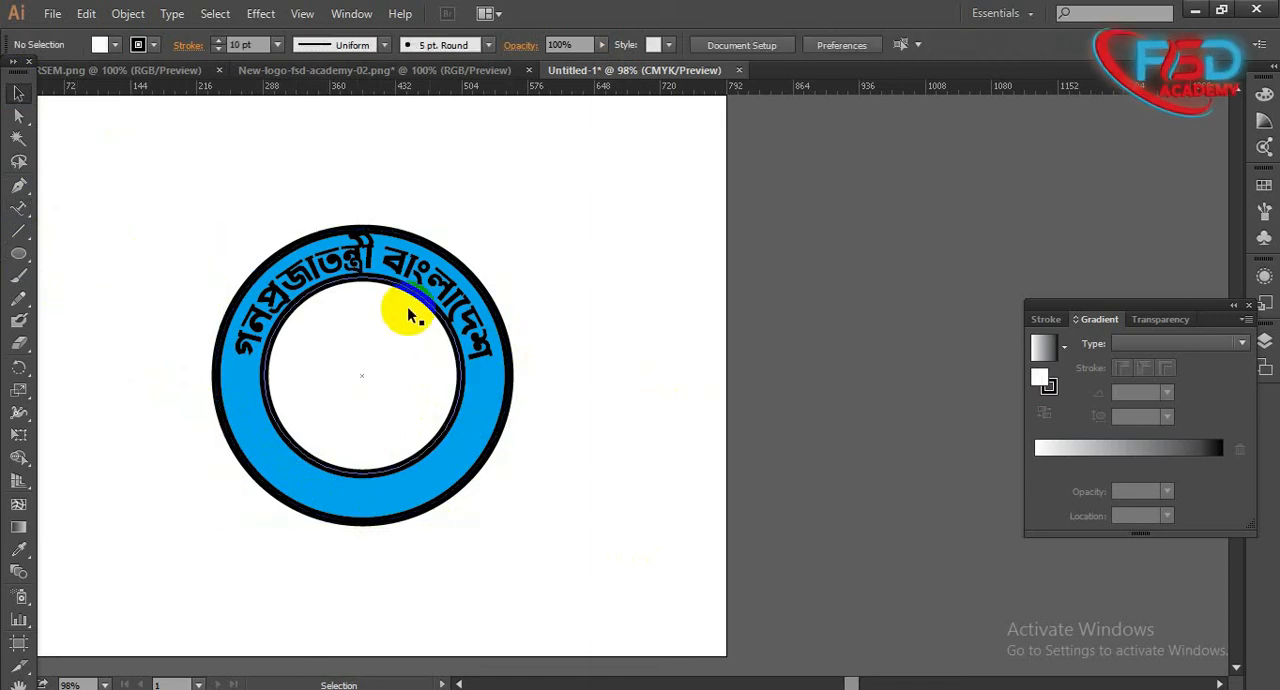
# - Duplicate the inner circle, enlarge the copy concentrically to the middle of the blue ring, and set its fill to None
pyautogui.click(400, 305)
pyautogui.moveTo(465, 276); pyautogui.dragTo(488, 243)
pyautogui.click(600, 328)
pyautogui.click(335, 407)
pyautogui.click(115, 45)
pyautogui.click(22, 76)
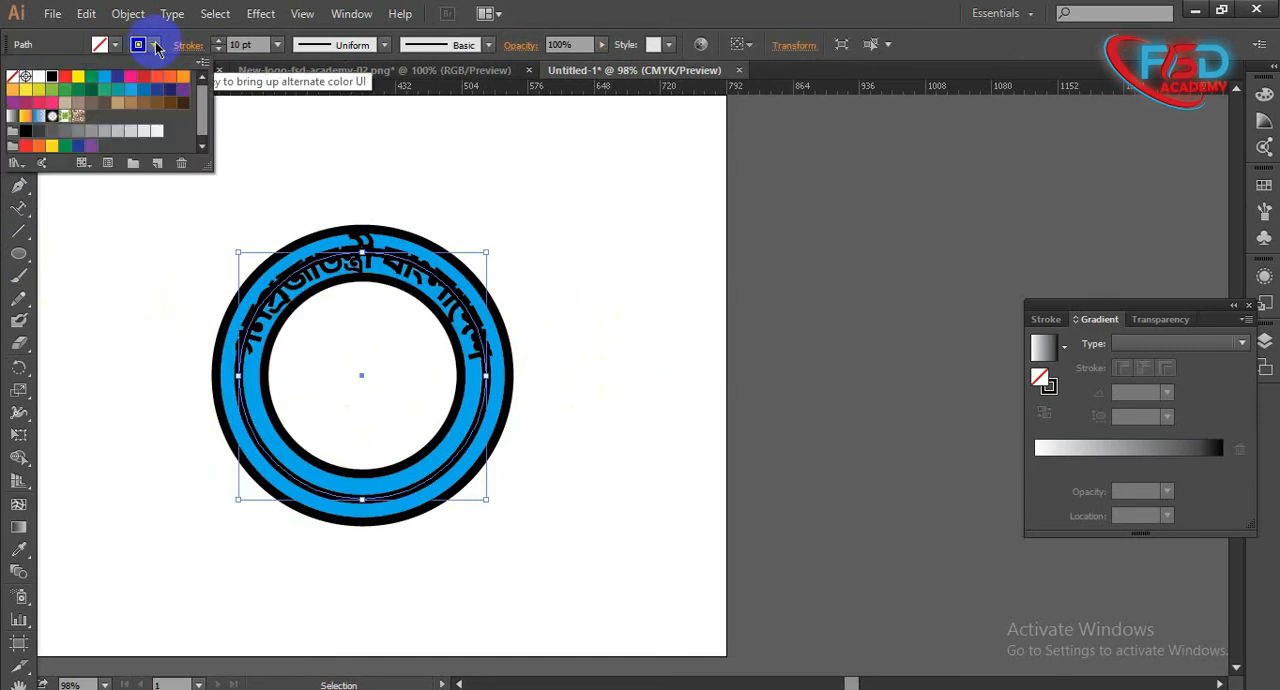
pyautogui.click(154, 43)
pyautogui.click(210, 453)
pyautogui.click(252, 432)
pyautogui.hotkey('ctrl', '[')
pyautogui.keyDown('shift'); pyautogui.click(298, 290); pyautogui.keyUp('shift')
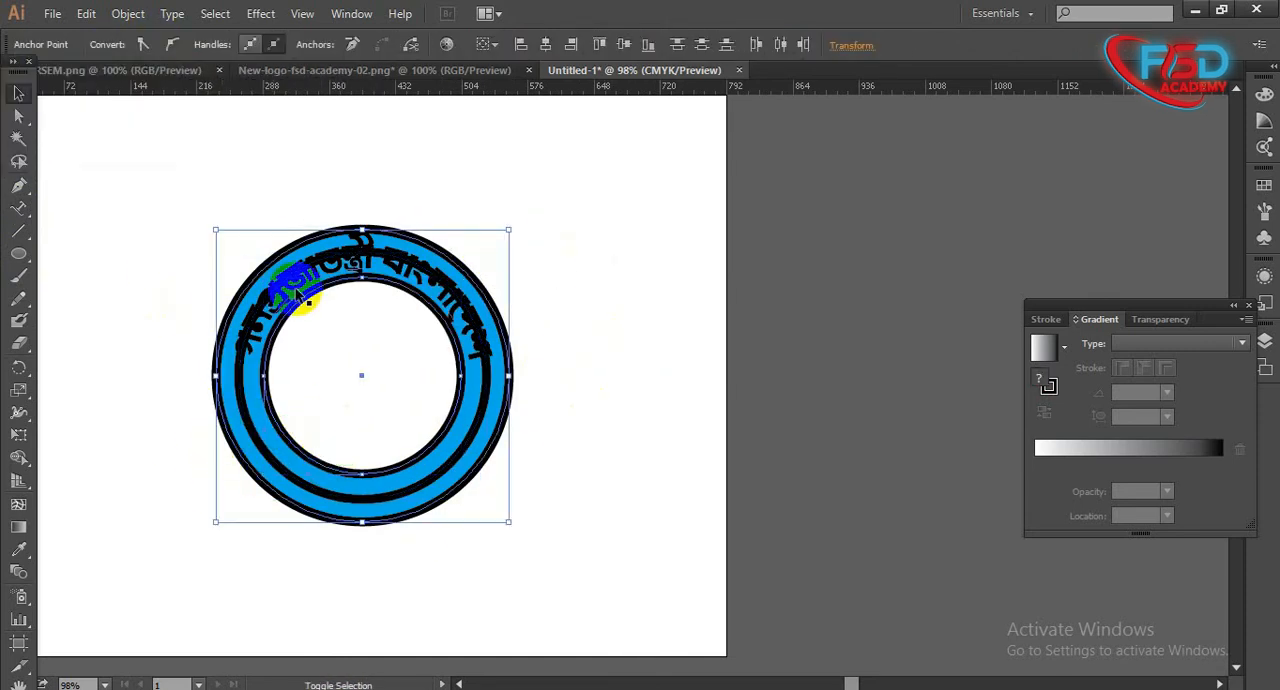
pyautogui.click(558, 490)
pyautogui.click(425, 337)
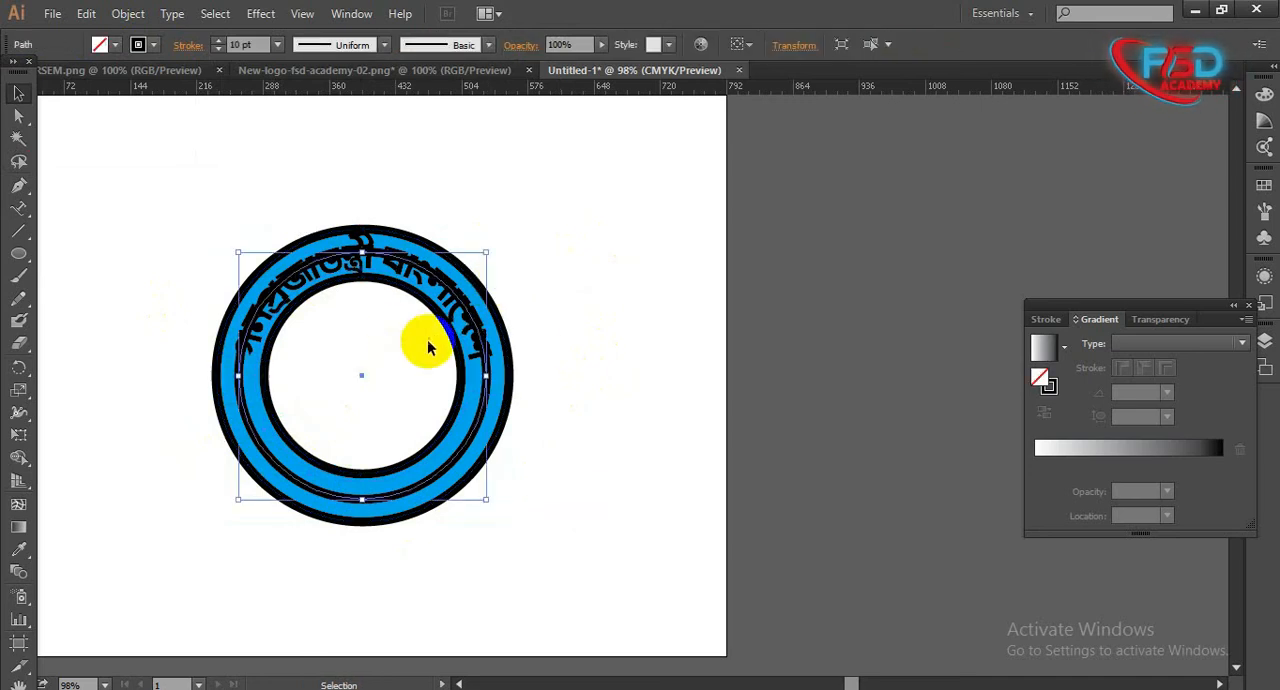
pyautogui.click(593, 344)
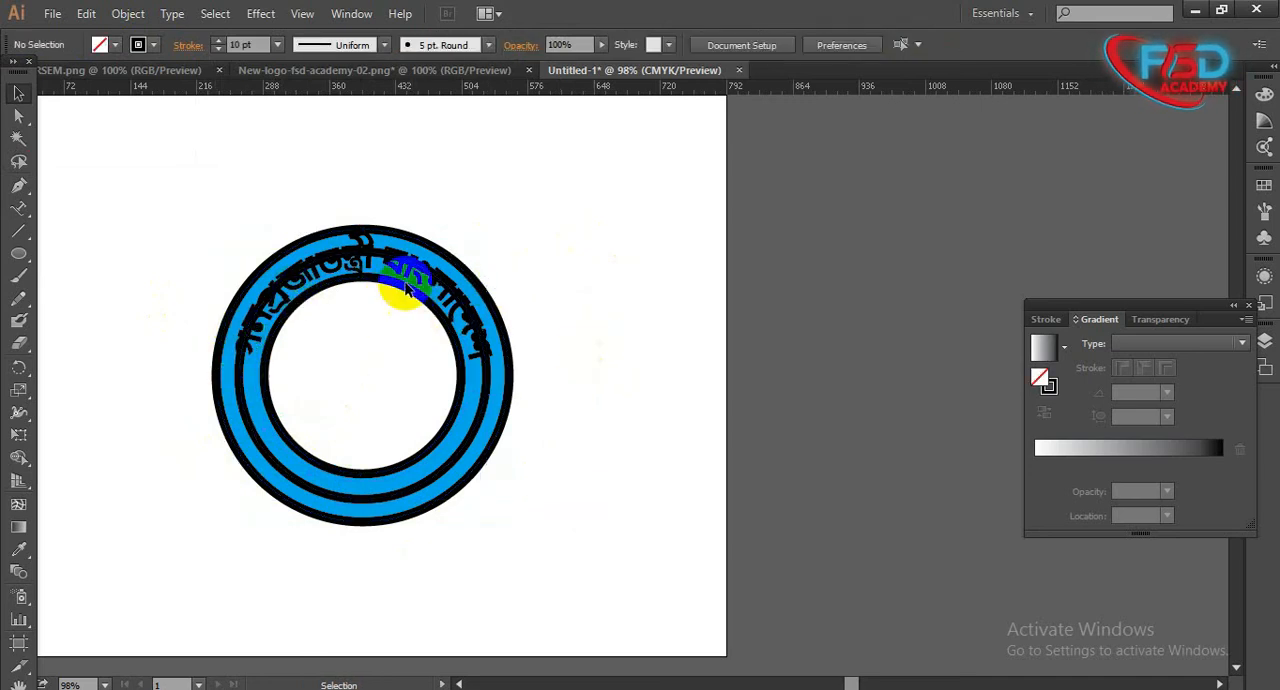
# - Set the stroke of the circle in the middle of the blue ring to None
pyautogui.click(481, 345)
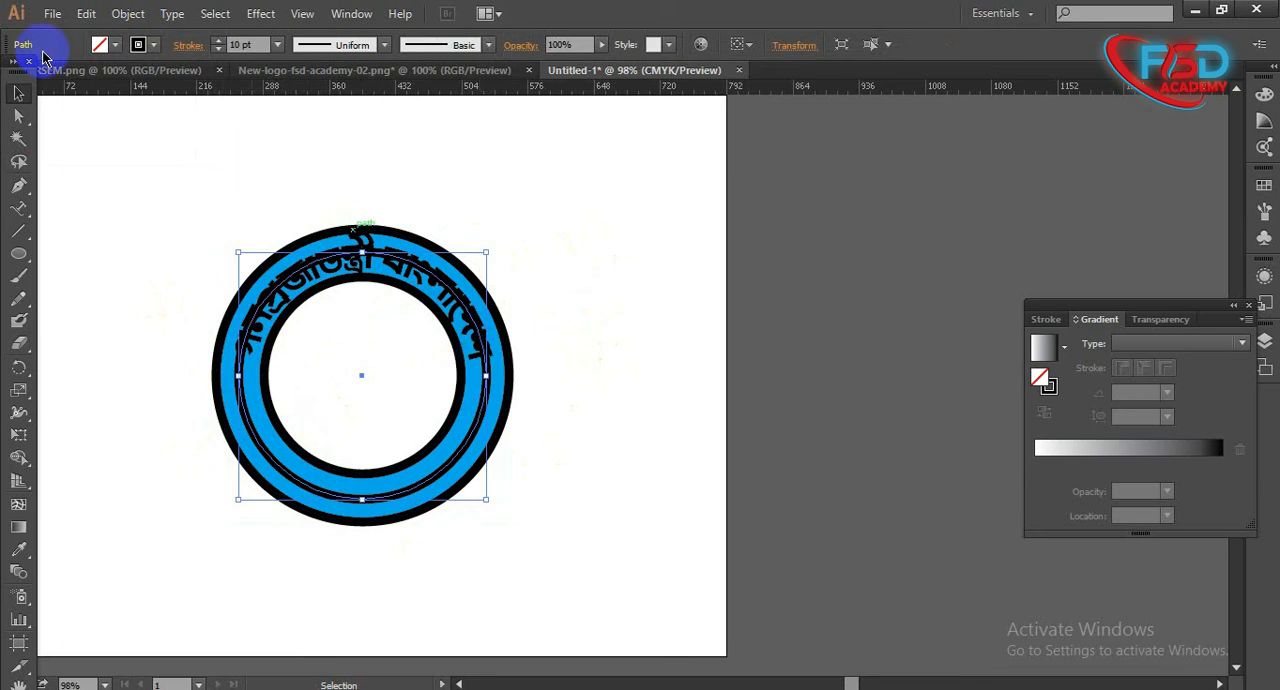
pyautogui.click(143, 44)
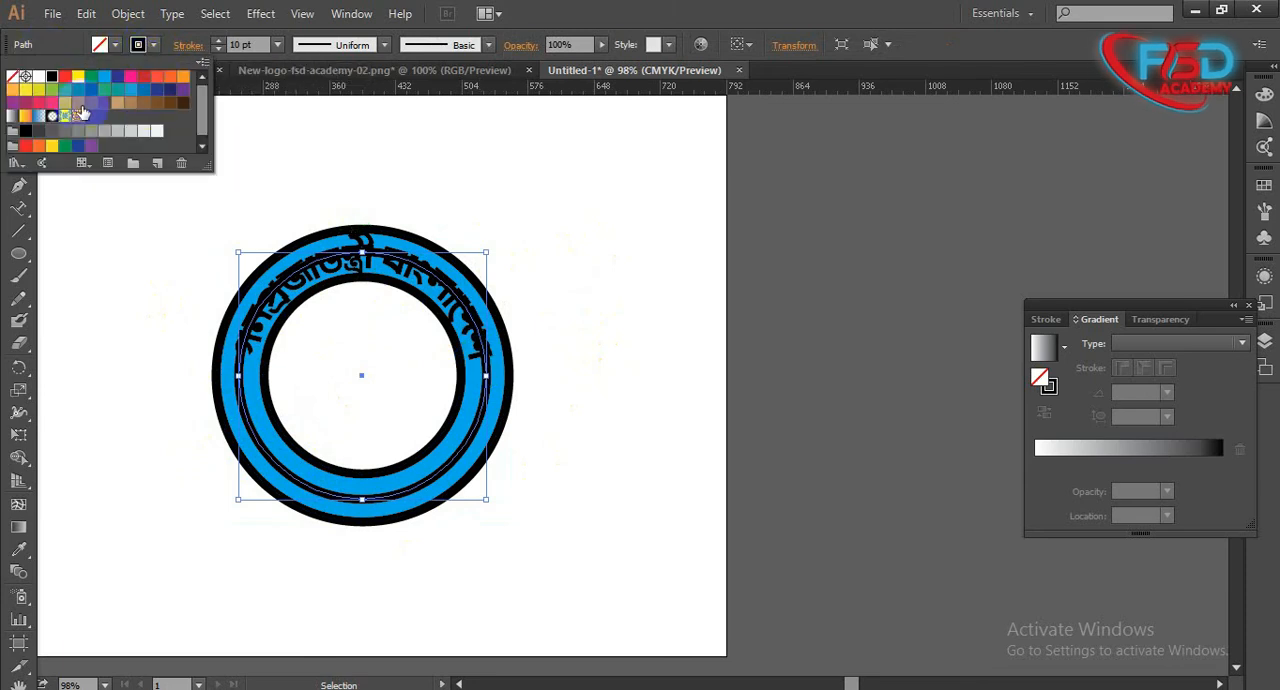
pyautogui.click(12, 76)
pyautogui.click(243, 440)
pyautogui.click(252, 408)
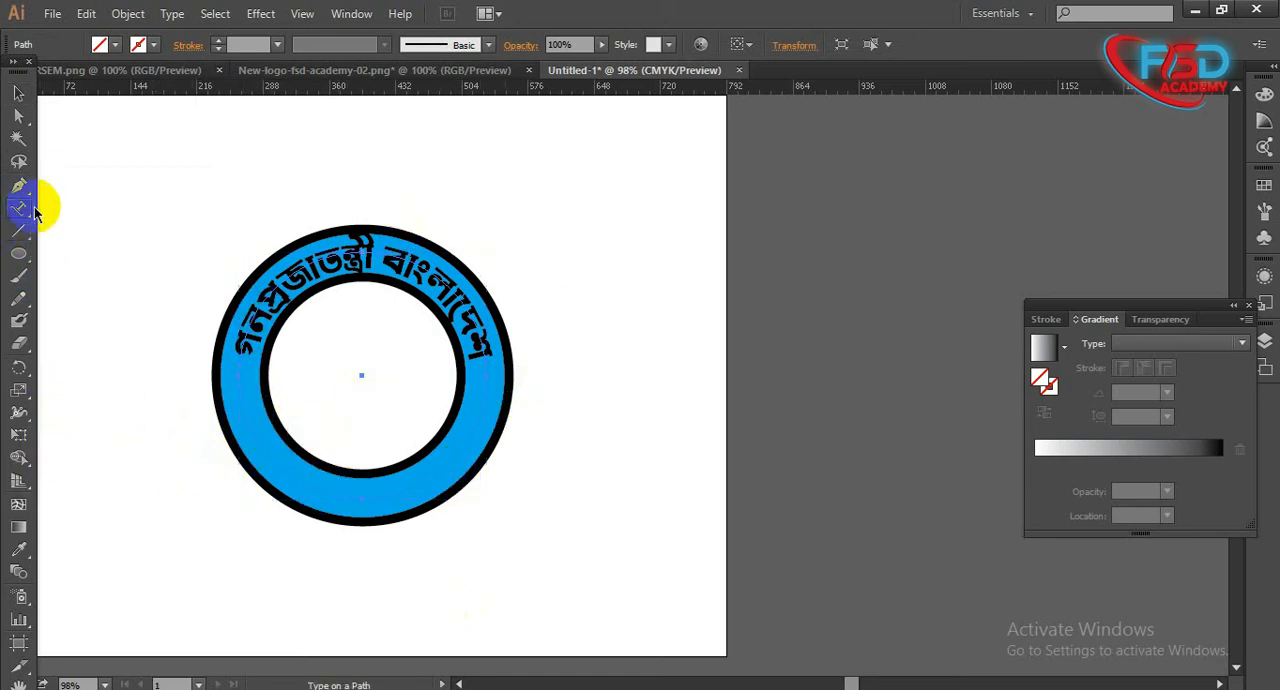
# - Try to paste the copied text along the invisible middle circle as type on a path, and undo the paste
pyautogui.click(288, 473)
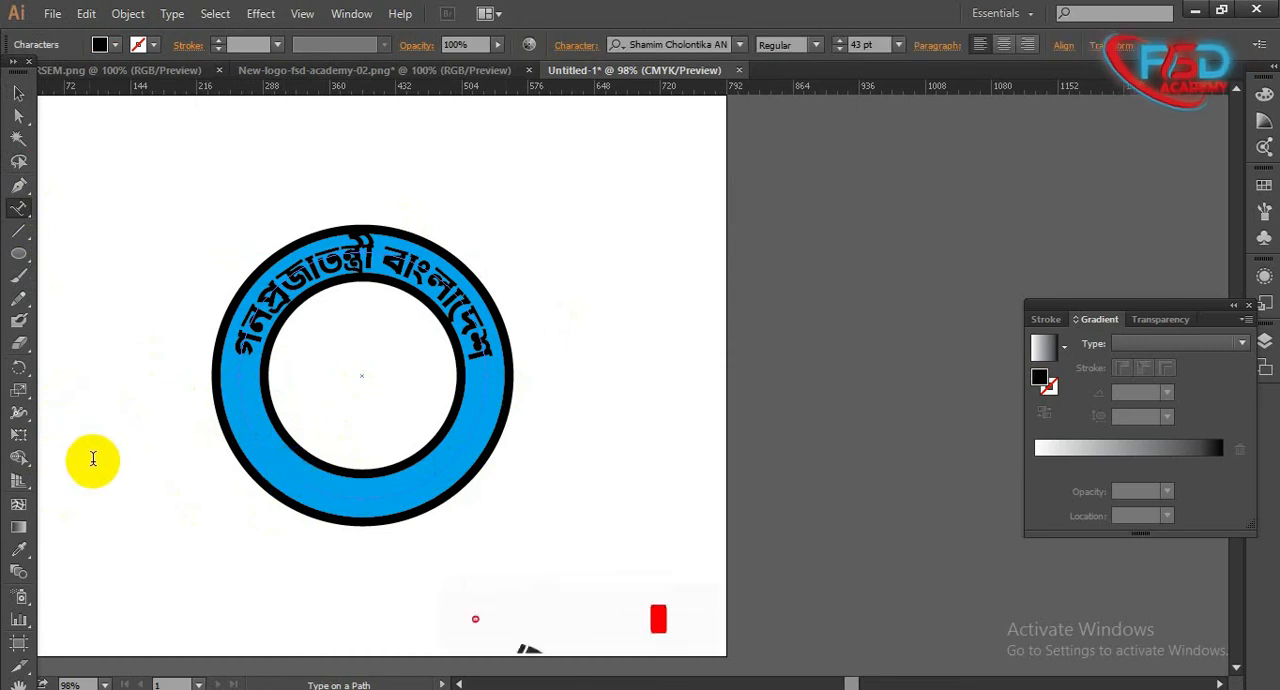
pyautogui.press('Escape')
pyautogui.hotkey('ctrl', 'v')
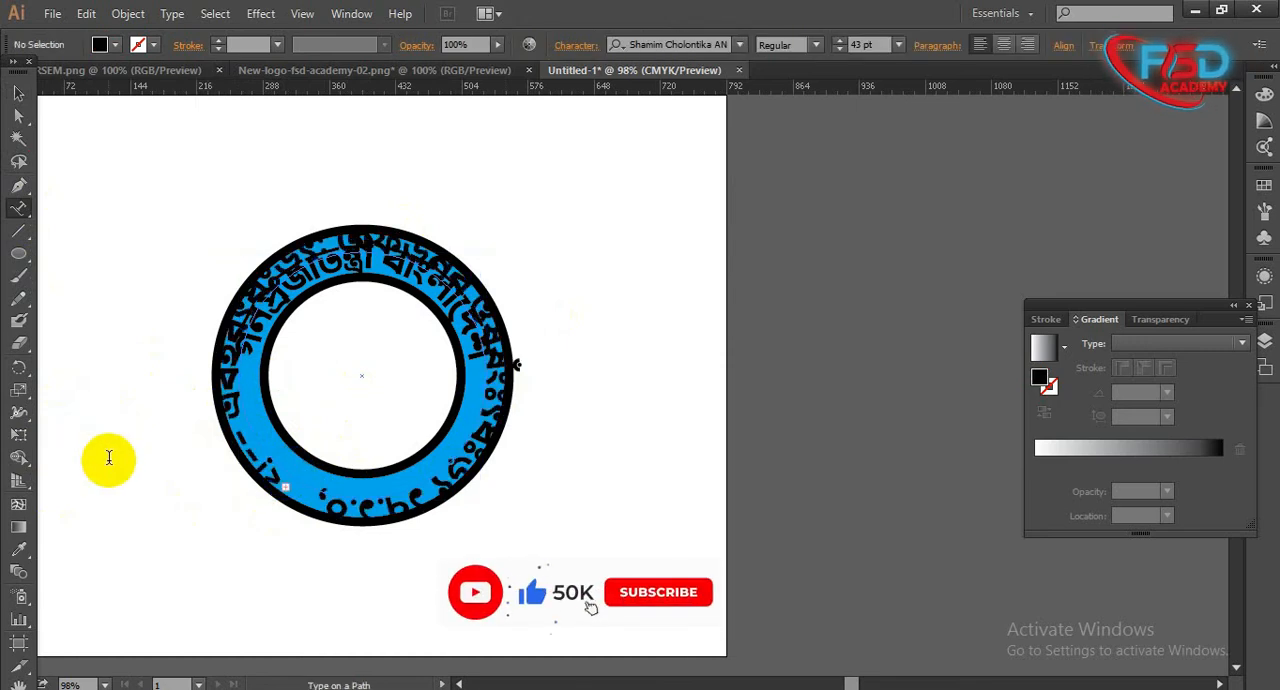
pyautogui.hotkey('ctrl', 'z')
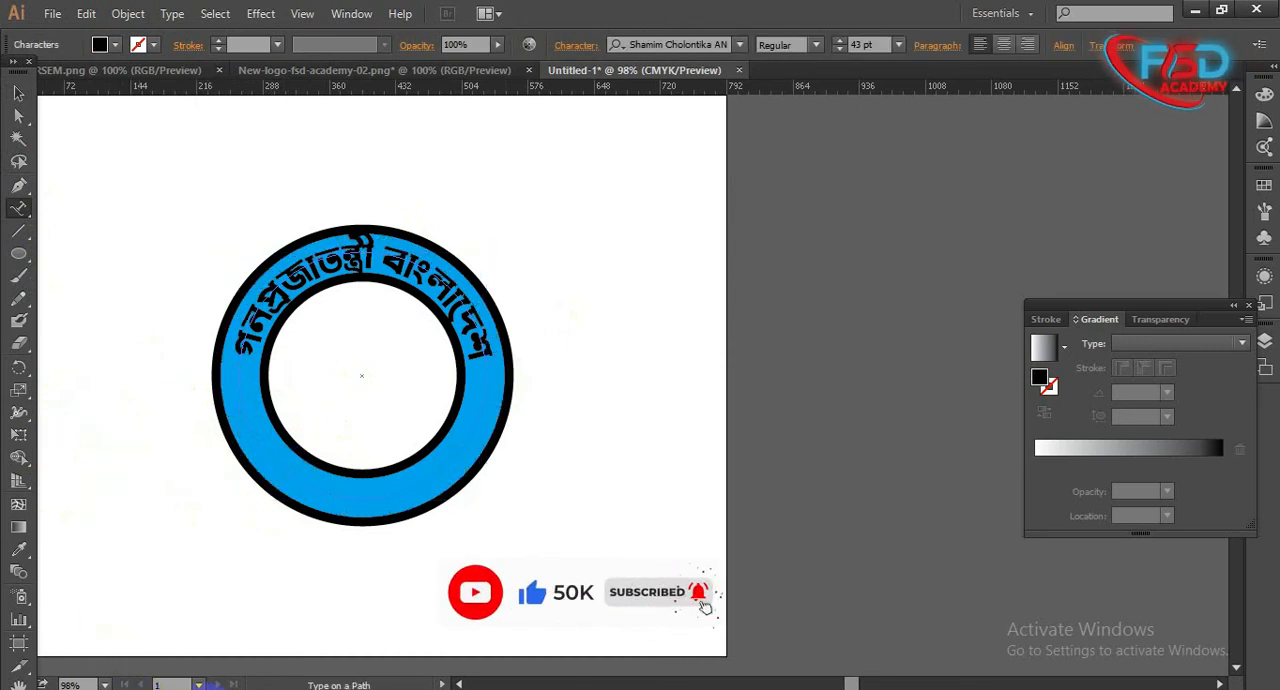
# - Switch to Microsoft Word, copy only the word "সরকার", and return to Illustrator
pyautogui.click(206, 688)
pyautogui.rightClick(493, 262)
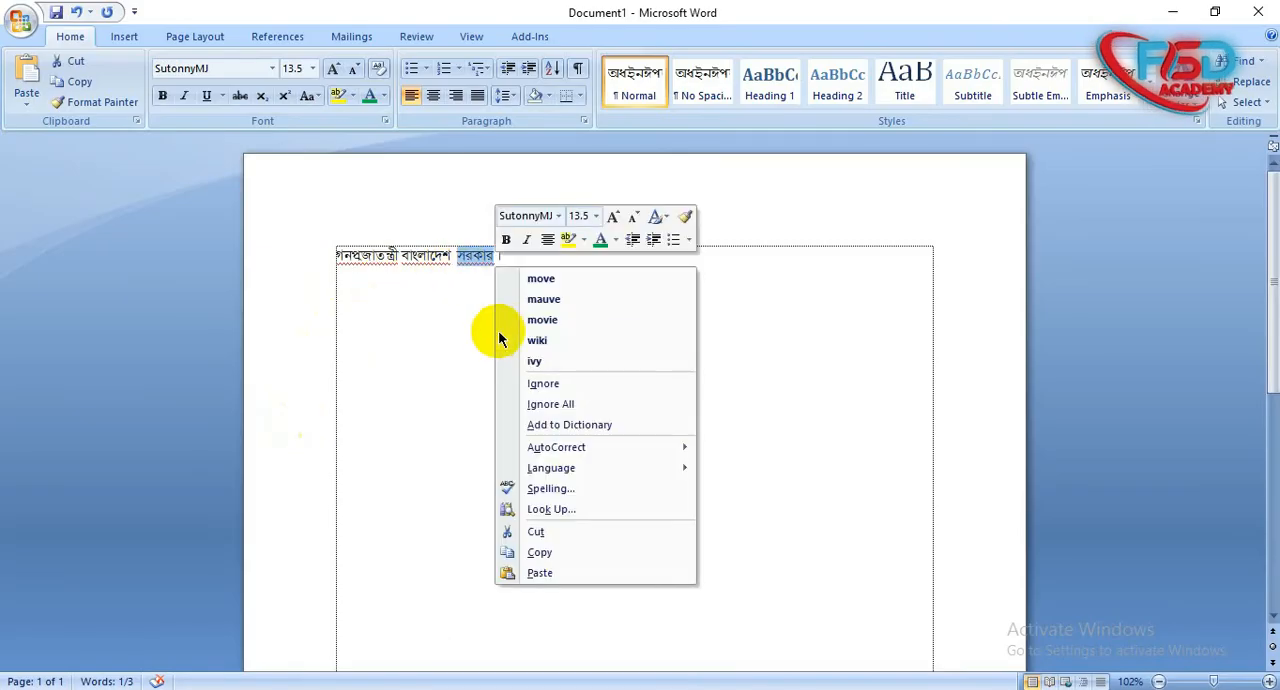
pyautogui.click(468, 257)
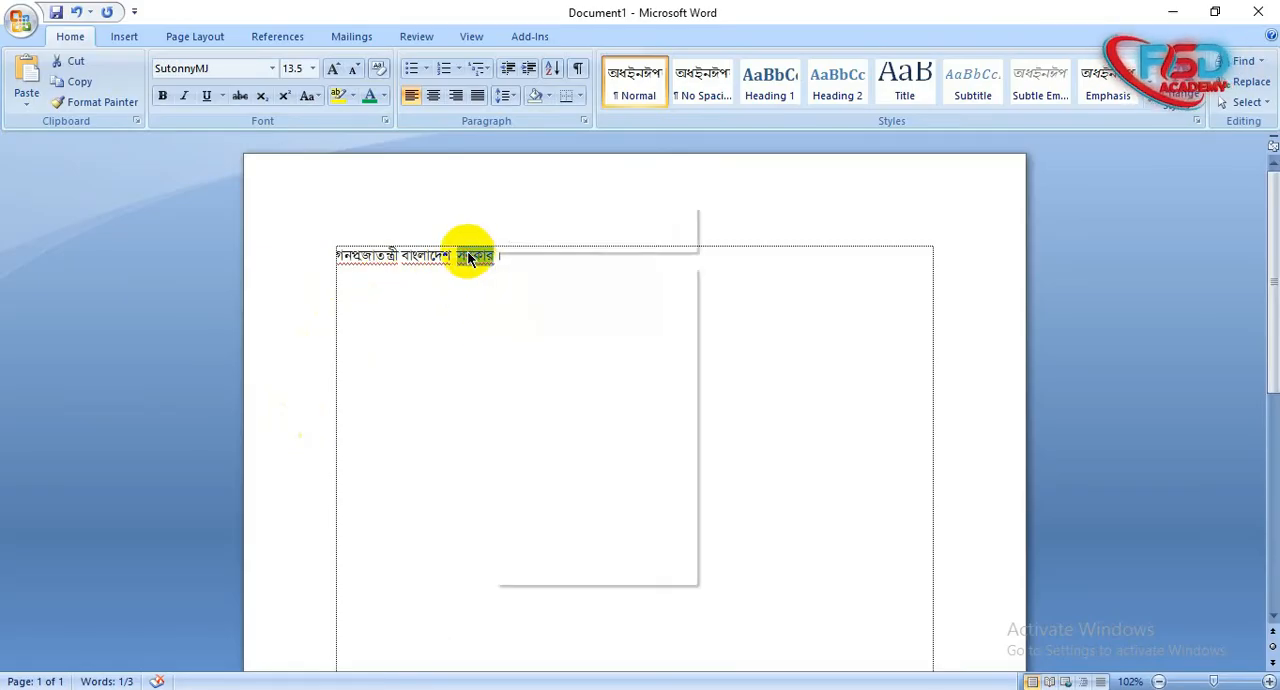
pyautogui.rightClick(468, 257)
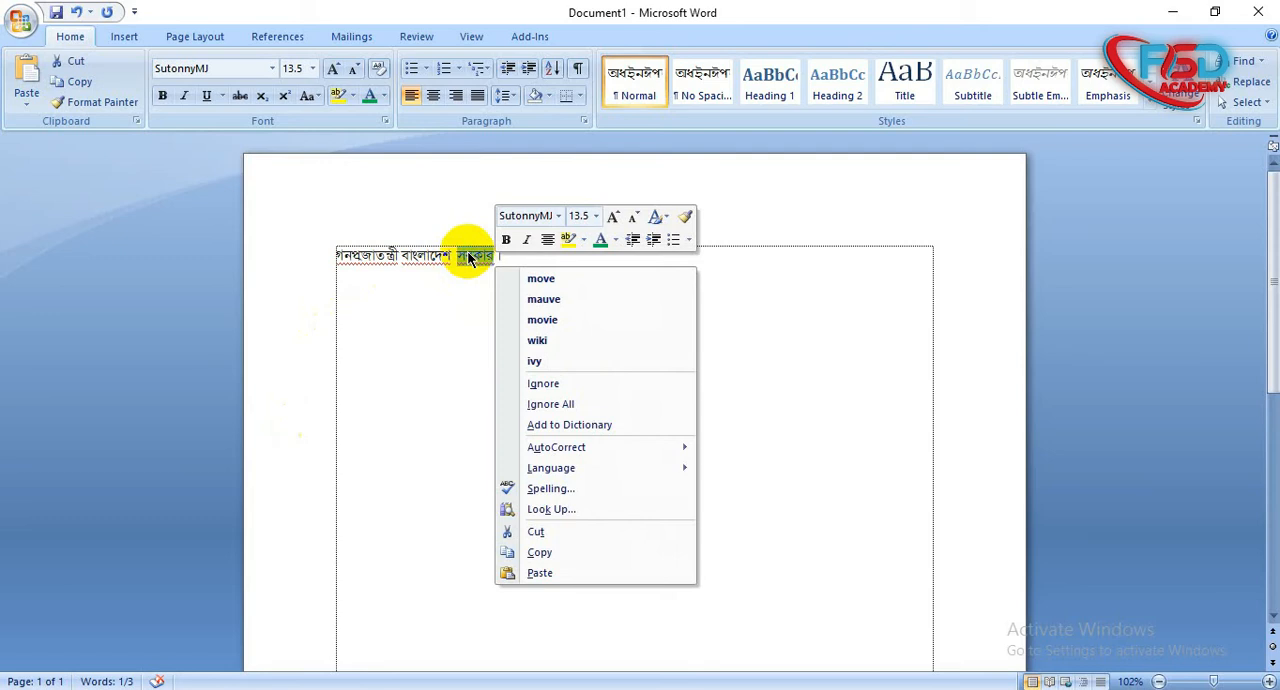
pyautogui.press('c')
pyautogui.click(251, 688)
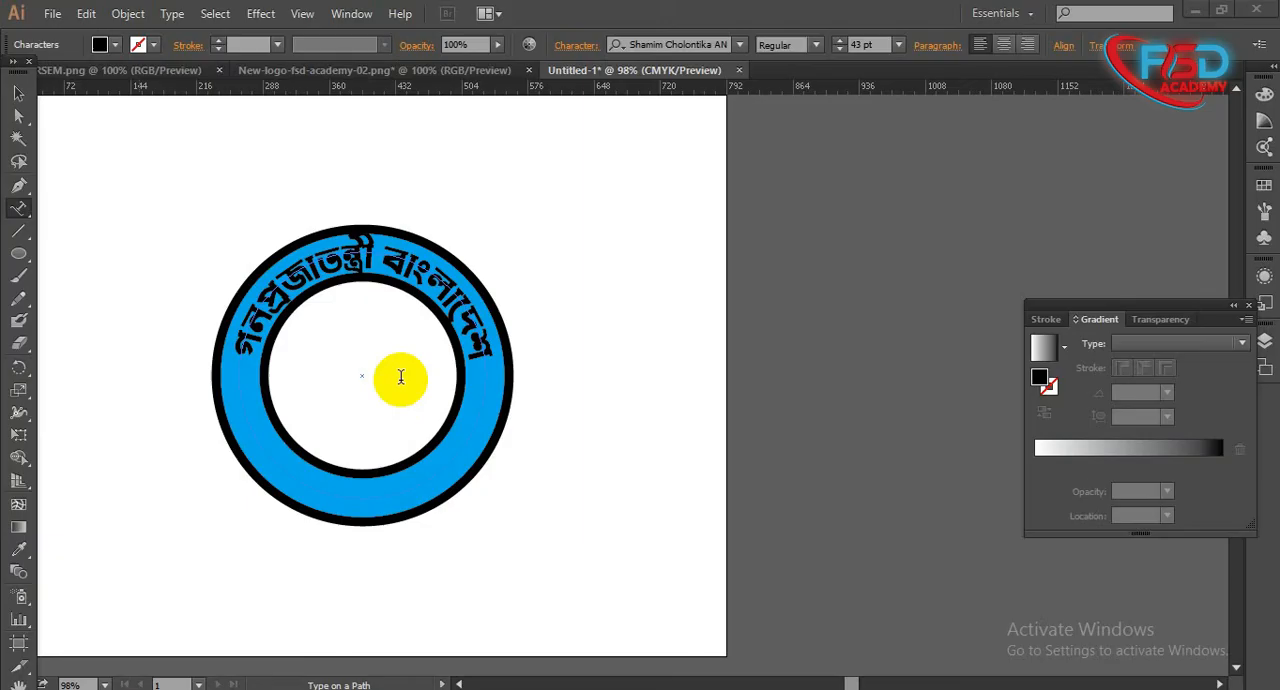
# - Paste "সরকার" along the middle circle and bring it, at about 38 pt, to the lower part of the ring
pyautogui.click(343, 480)
pyautogui.write('সরকার')
pyautogui.click(18, 93)
pyautogui.click(251, 449)
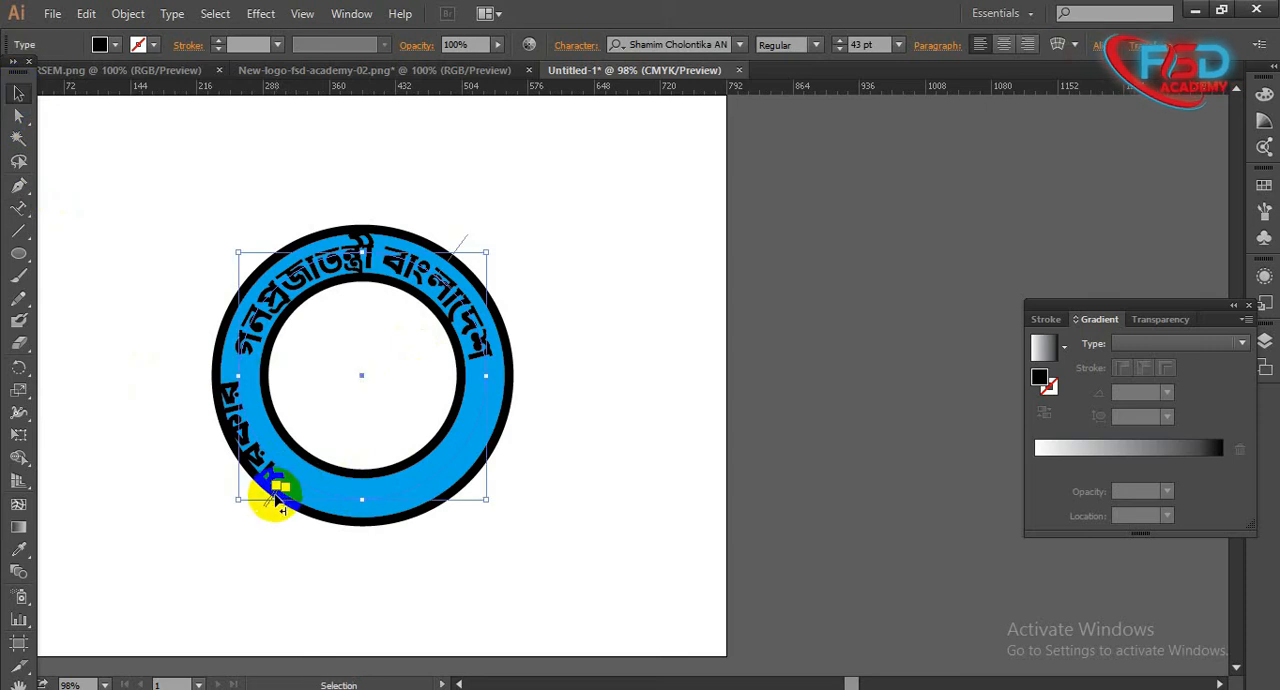
pyautogui.moveTo(293, 500)
pyautogui.mouseDown()
pyautogui.moveTo(304, 504)
pyautogui.moveTo(292, 500)
pyautogui.mouseUp()
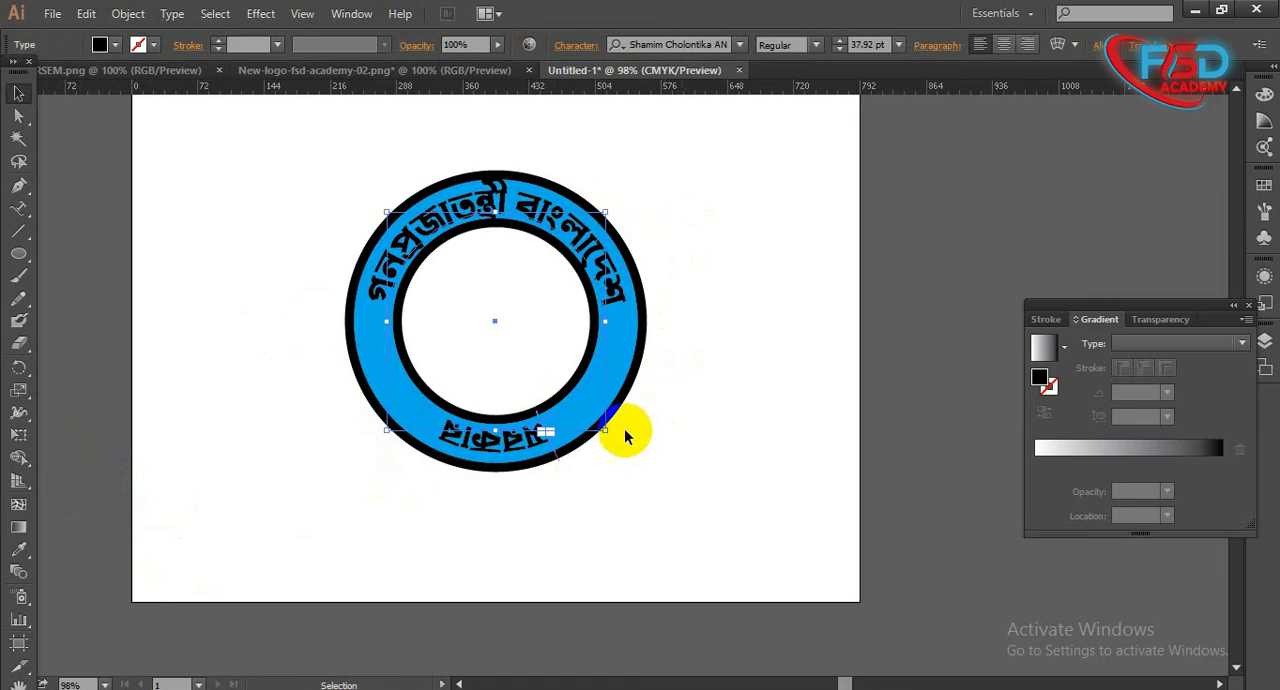
pyautogui.moveTo(545, 432); pyautogui.dragTo(455, 461)
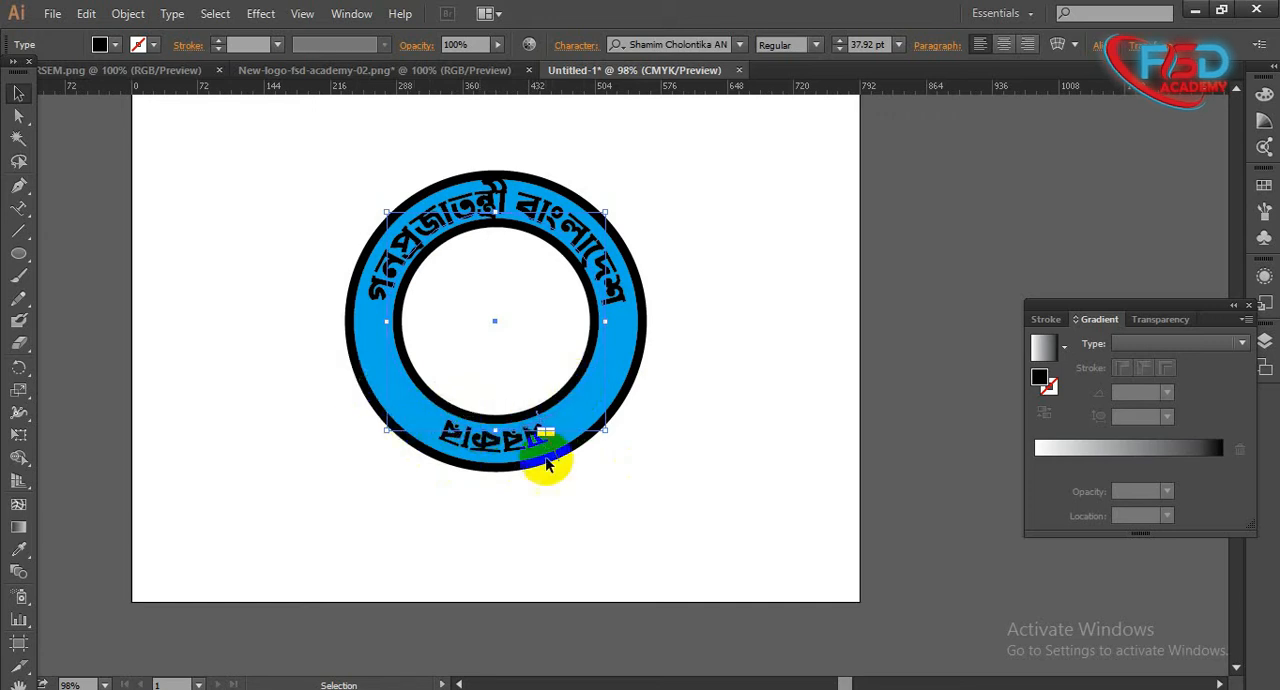
# - Flip "সরকার" to the inner side of its path so it reads upright along the bottom of the circle
pyautogui.moveTo(549, 431); pyautogui.dragTo(538, 410)
pyautogui.moveTo(452, 432); pyautogui.dragTo(503, 413)
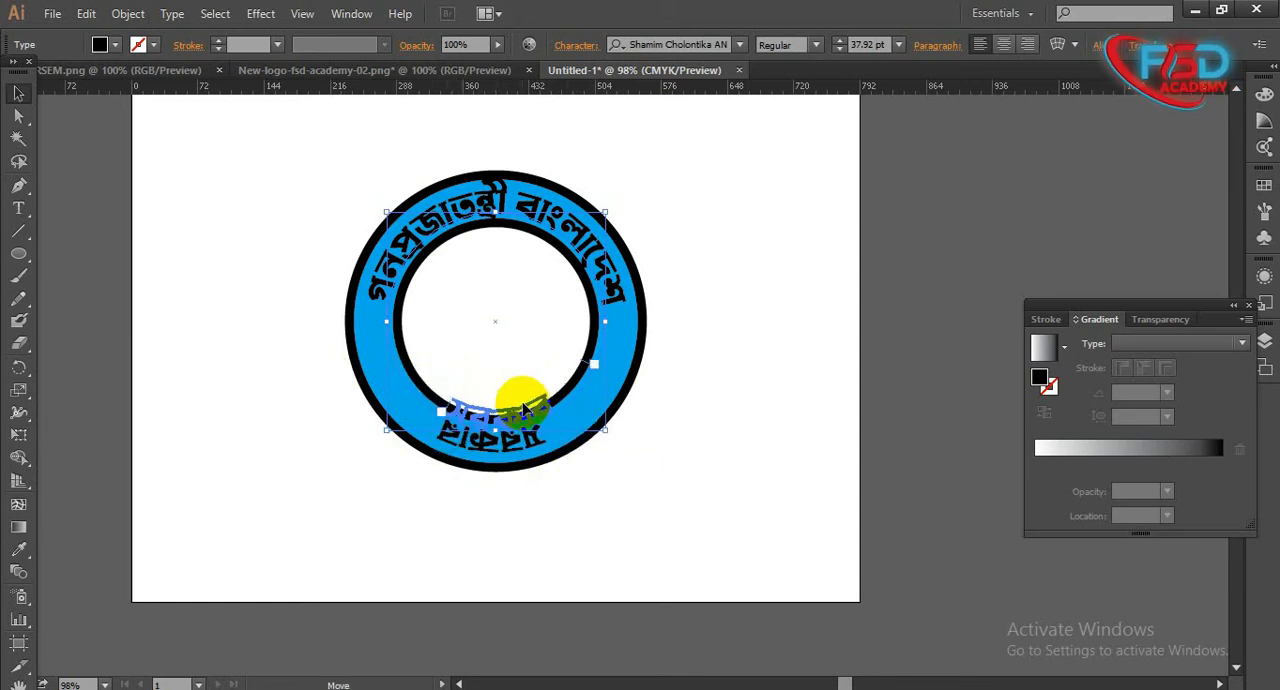
pyautogui.moveTo(533, 441); pyautogui.dragTo(533, 441)
# - Enlarge the "সরকার" path text to about 41 pt and fit it centrally within the lower part of the blue ring
pyautogui.moveTo(607, 237)
pyautogui.mouseDown()
pyautogui.moveTo(622, 214)
pyautogui.moveTo(616, 227)
pyautogui.mouseUp()
pyautogui.moveTo(528, 446); pyautogui.dragTo(528, 434)
pyautogui.click(675, 450)
pyautogui.click(528, 446)
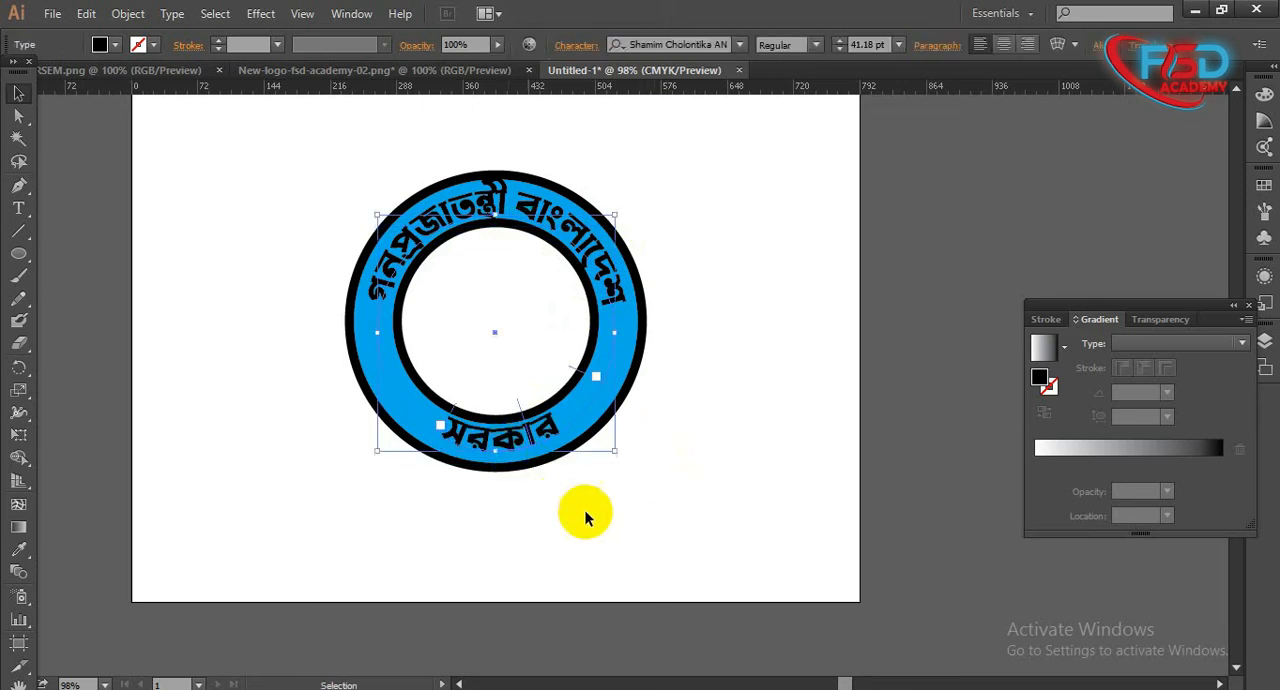
pyautogui.click(706, 553)
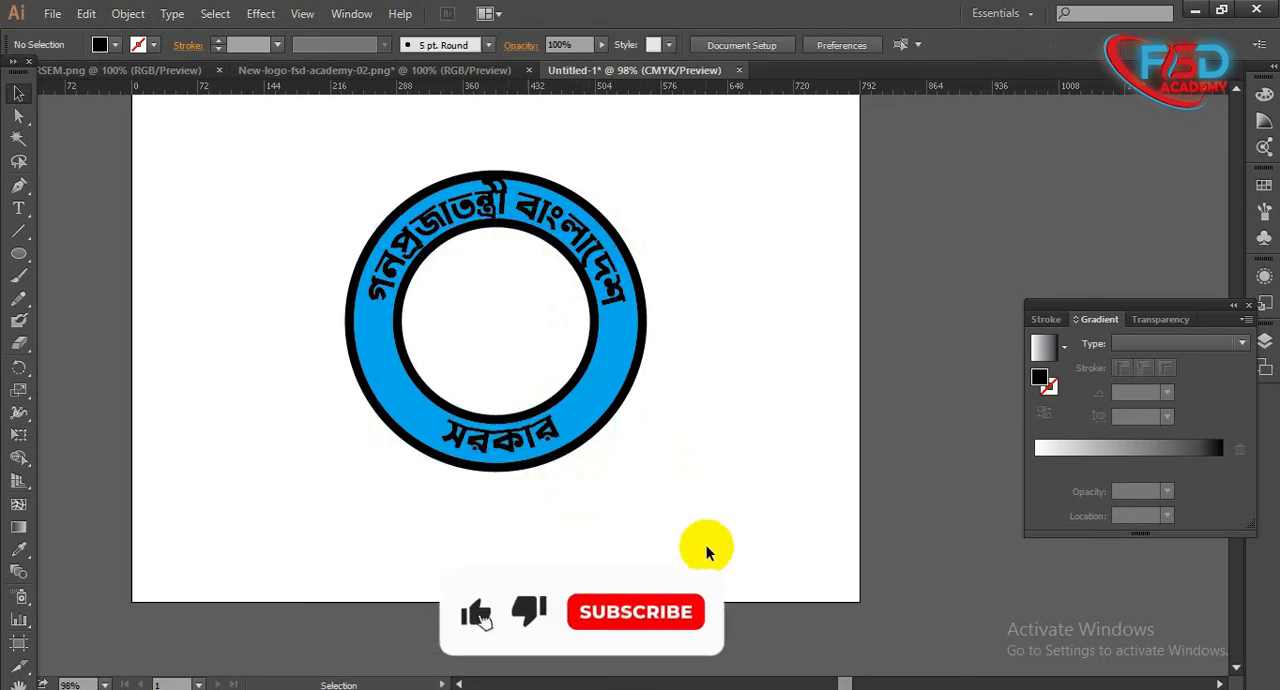
pyautogui.click(548, 440)
pyautogui.click(671, 490)
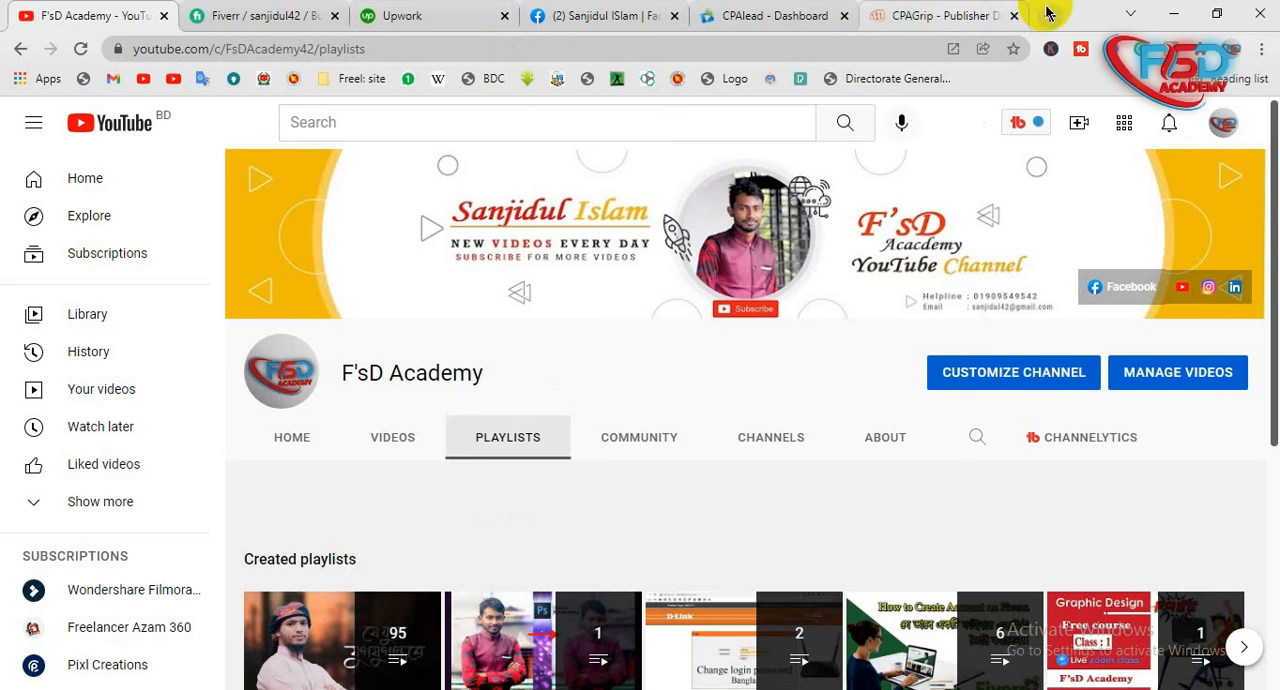
# - In a new Chrome tab, search Google for "বাংলাদেশ মানচিত্র" and open the green map image with the red circle
pyautogui.click(1066, 14)
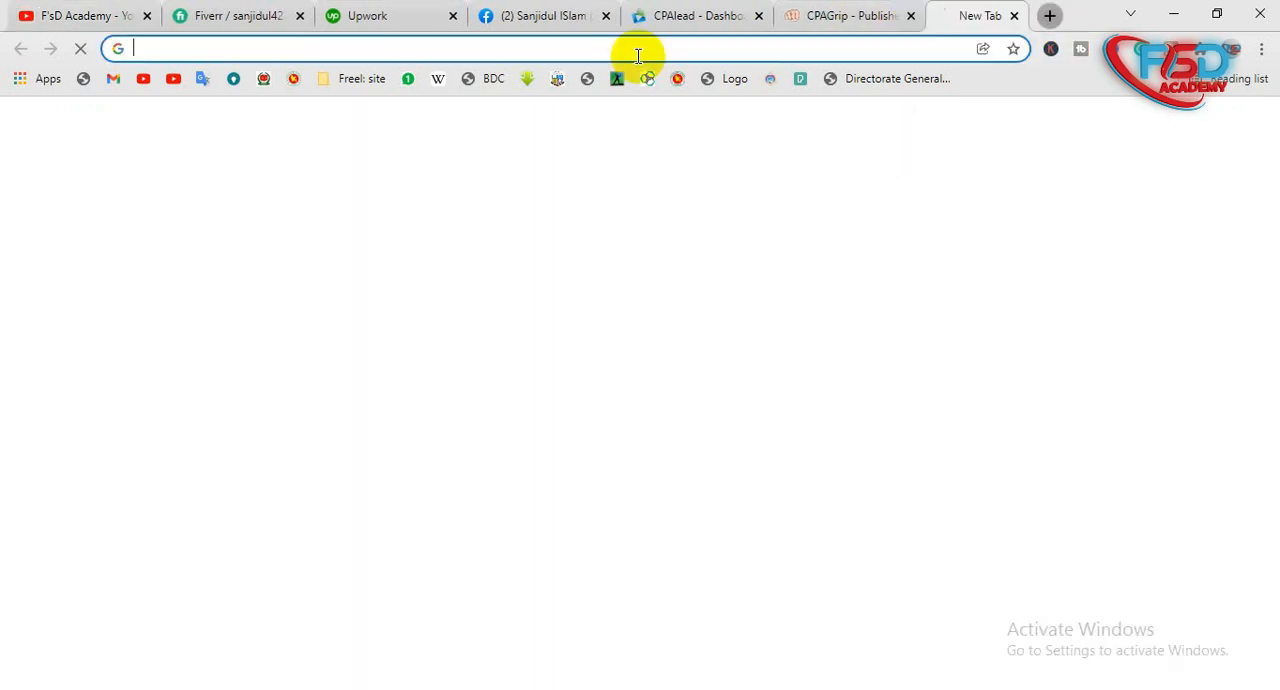
pyautogui.write('বাংলাদেশ বানচিত্র')
pyautogui.press('Return')
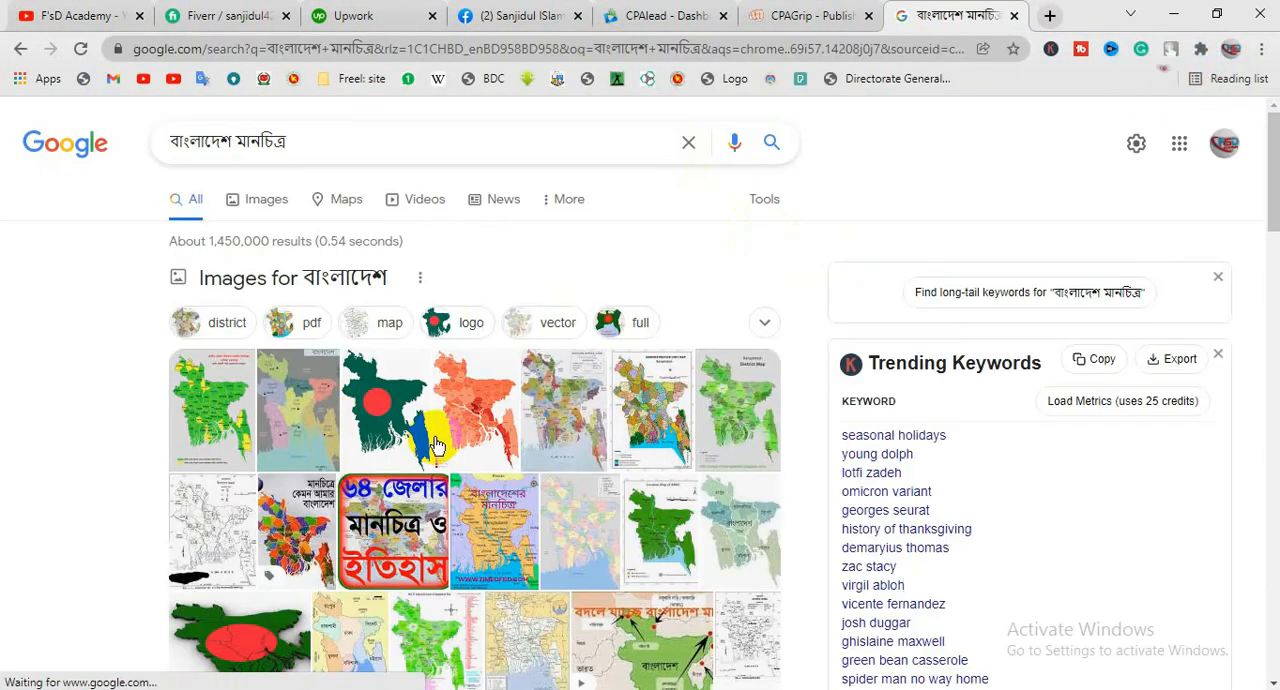
pyautogui.click(435, 445)
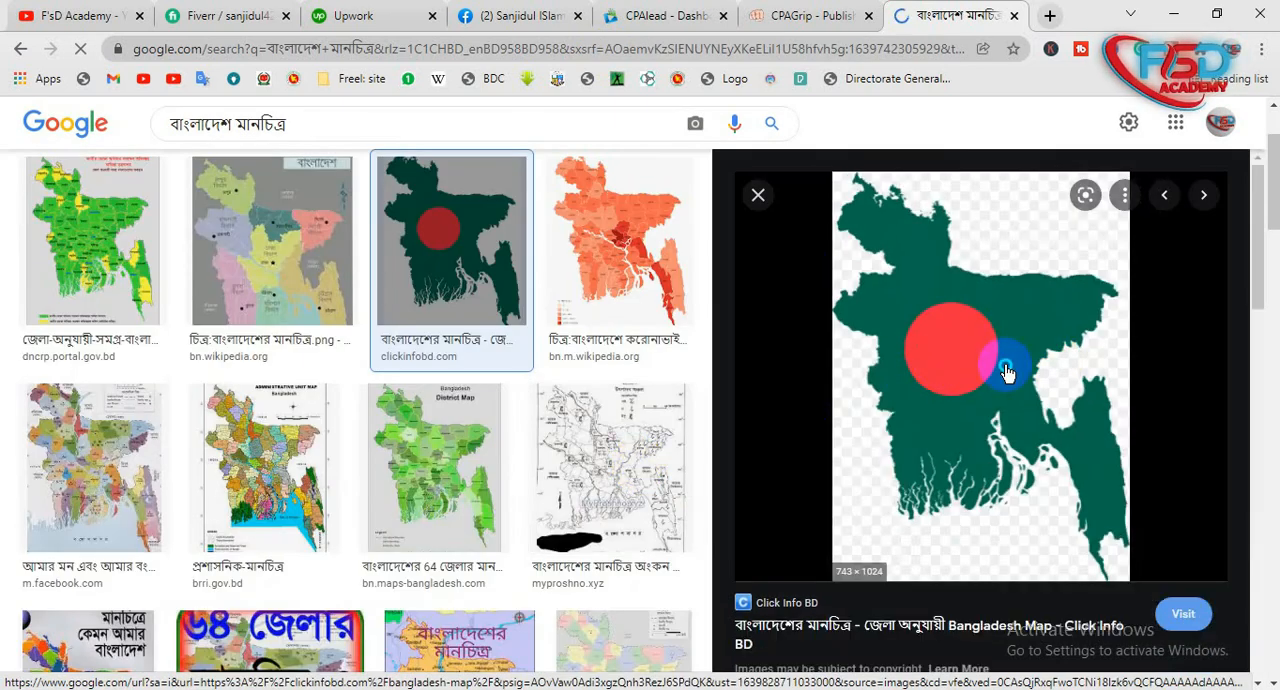
# - Copy the green Bangladesh map image and paste it into the Illustrator logo document
pyautogui.rightClick(1007, 372)
pyautogui.click(1052, 598)
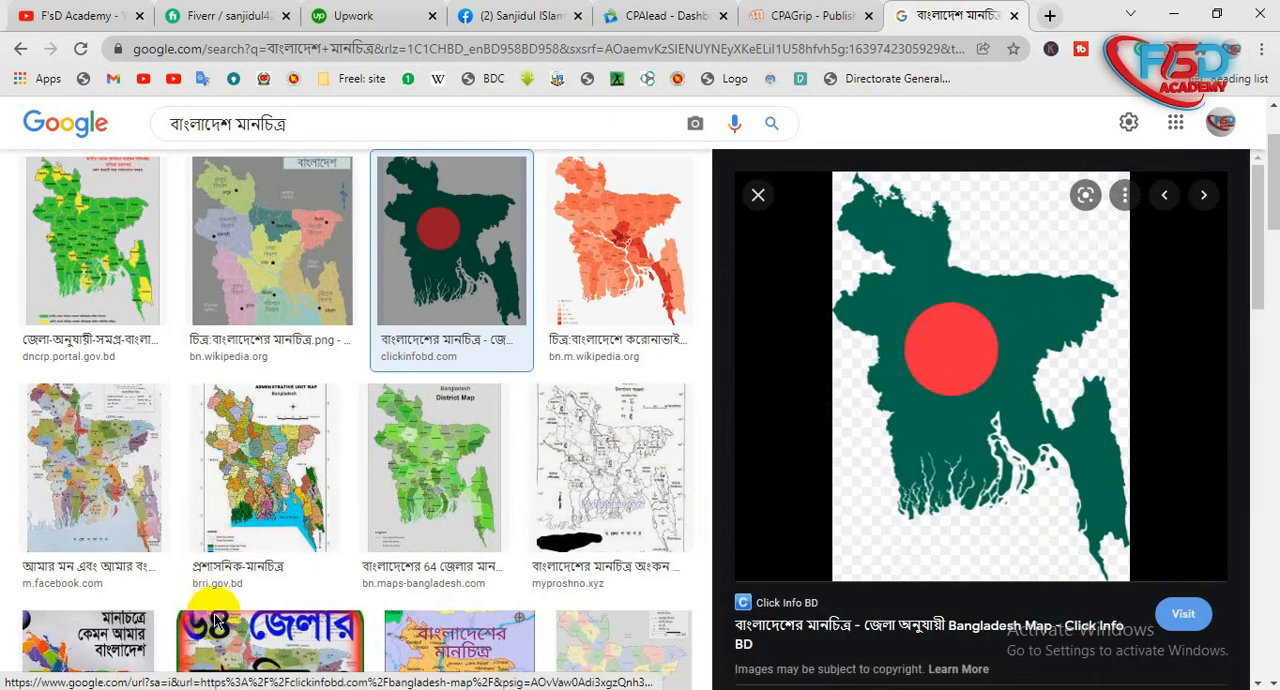
pyautogui.click(266, 688)
pyautogui.hotkey('ctrl', 'v')
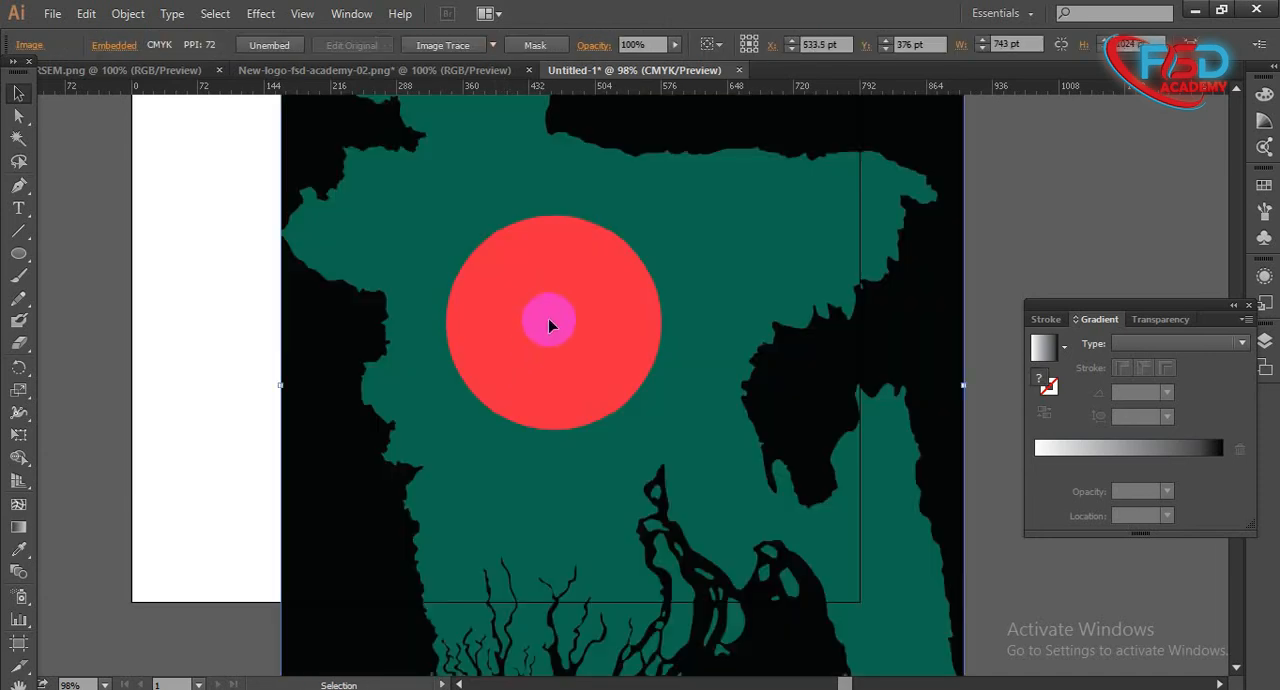
# - Scale the pasted map image down to about 240 × 330 pt and place it beside the ring
pyautogui.hotkey('ctrl', 't')
pyautogui.moveTo(842, 228); pyautogui.dragTo(843, 323)
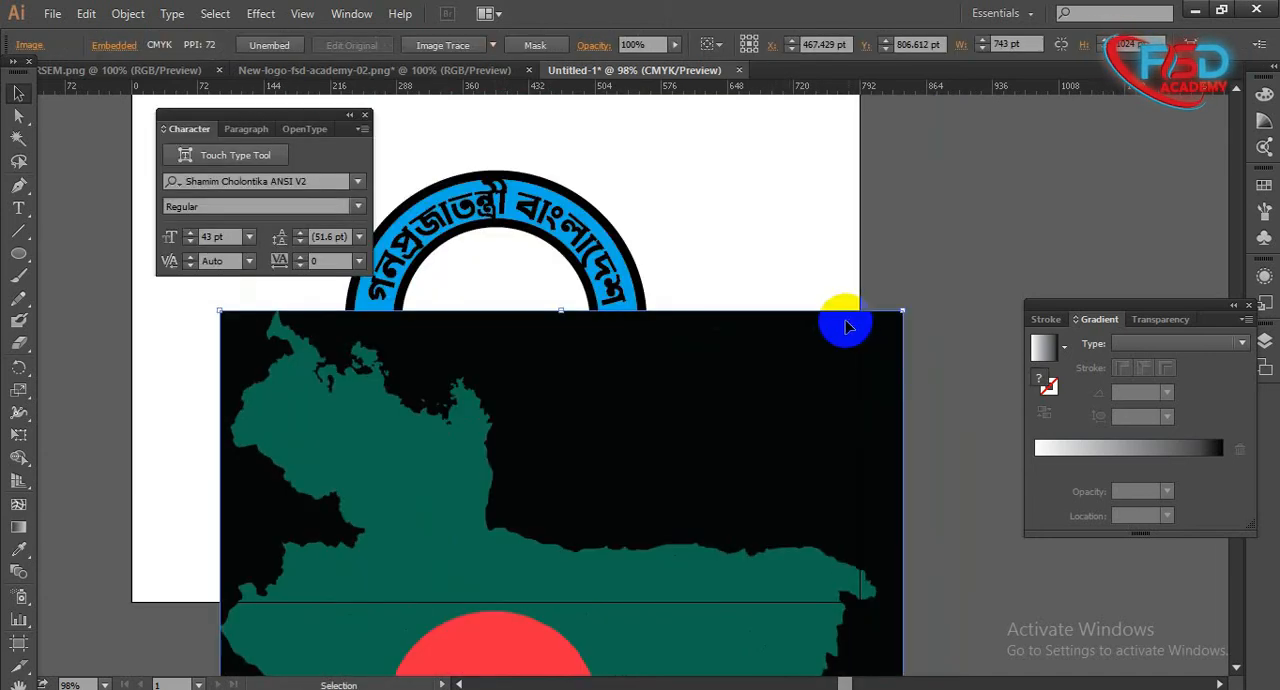
pyautogui.click(365, 117)
pyautogui.moveTo(899, 316); pyautogui.dragTo(690, 603)
pyautogui.moveTo(629, 630); pyautogui.dragTo(930, 165)
pyautogui.click(980, 194)
# - Try tracing the map image with the default Image Trace preset, and undo the trace
pyautogui.click(857, 300)
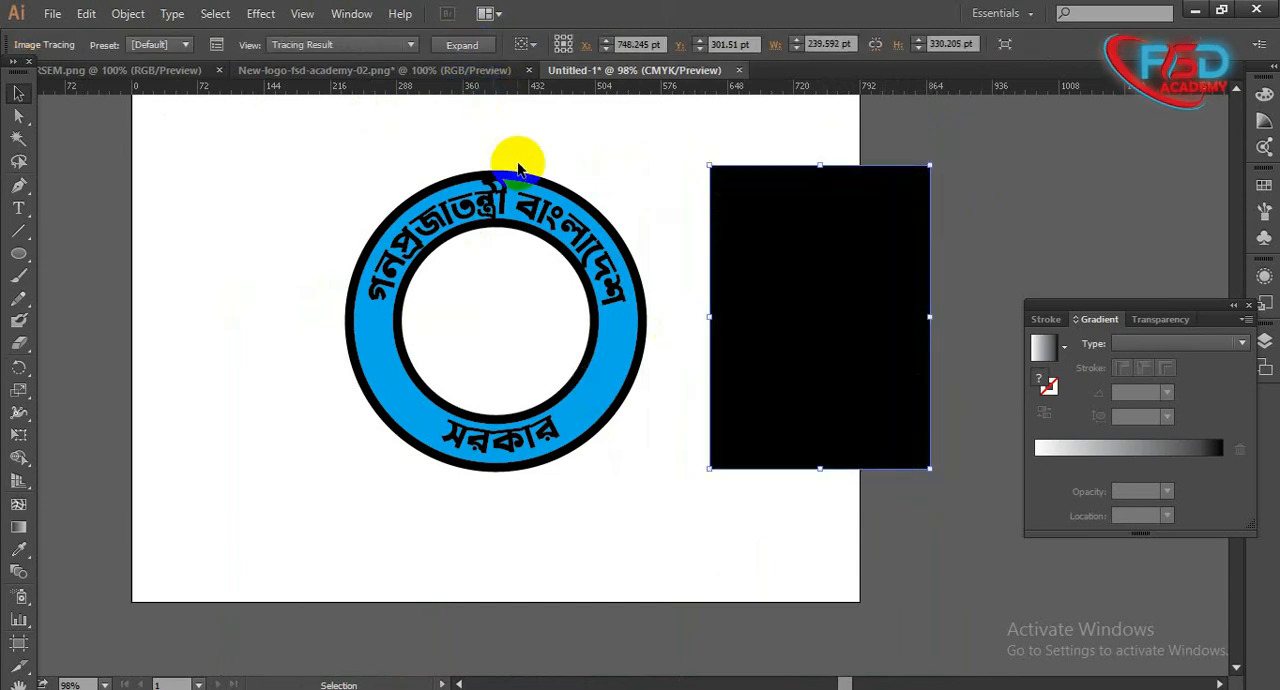
pyautogui.hotkey('ctrl', 'z')
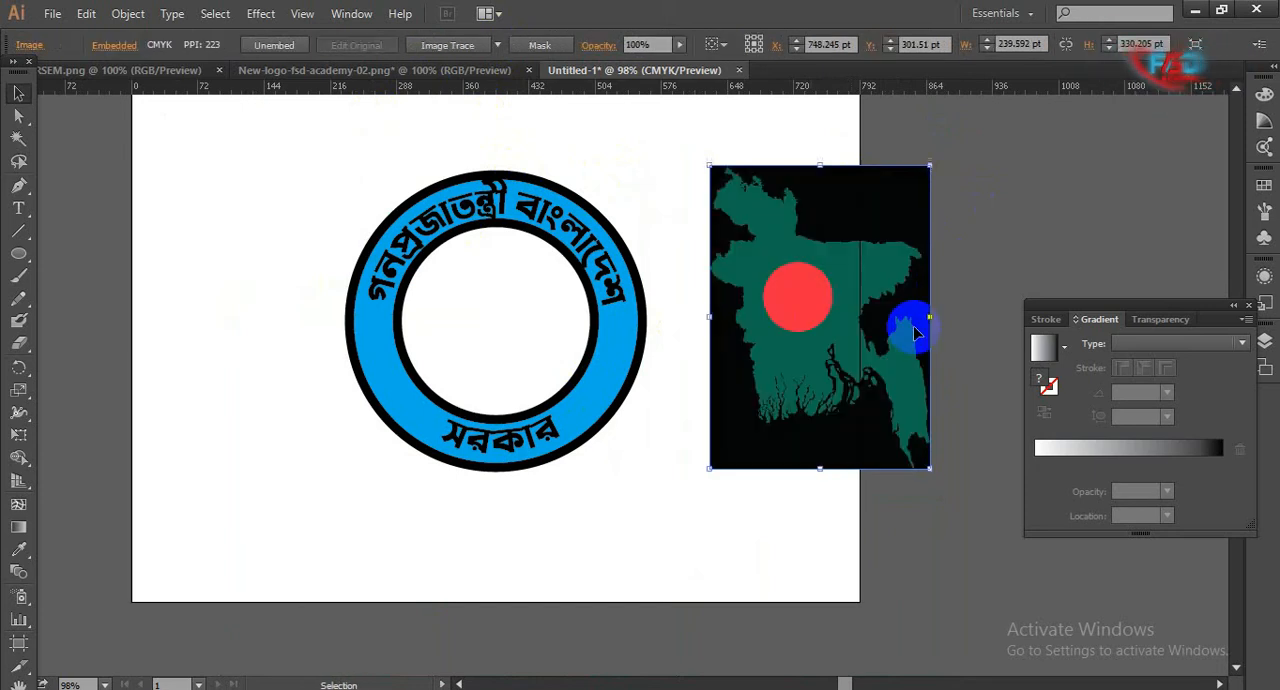
pyautogui.click(588, 141)
# - Trace the map image with the Low Fidelity Photo preset and expand the tracing into editable paths
pyautogui.click(787, 218)
pyautogui.click(497, 42)
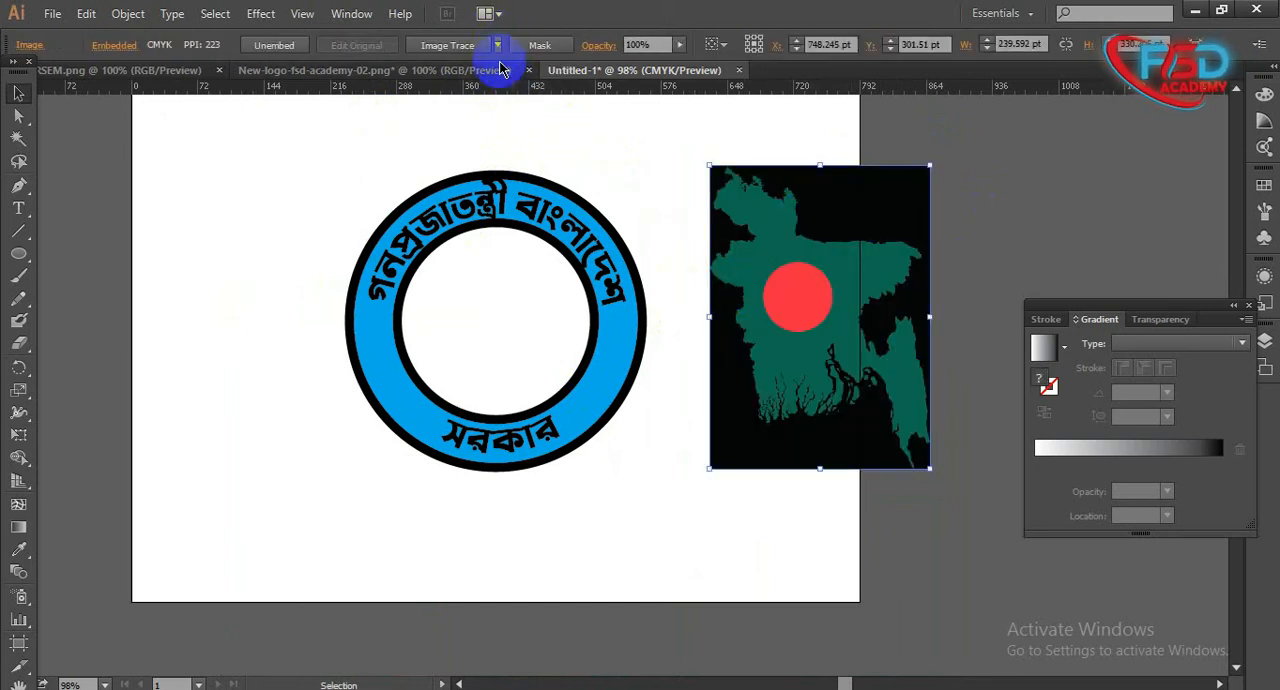
pyautogui.click(533, 140)
pyautogui.click(815, 222)
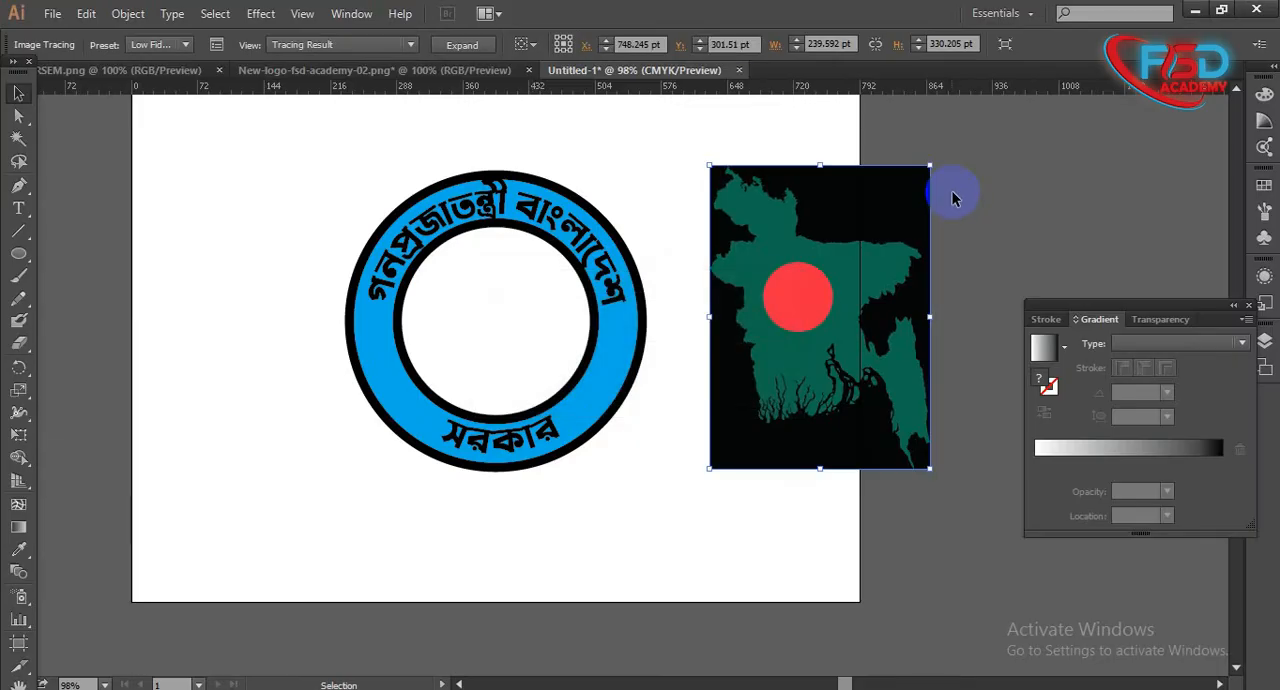
pyautogui.click(455, 52)
pyautogui.click(1020, 155)
# - Ungroup the expanded map artwork and clear the selection
pyautogui.click(880, 208)
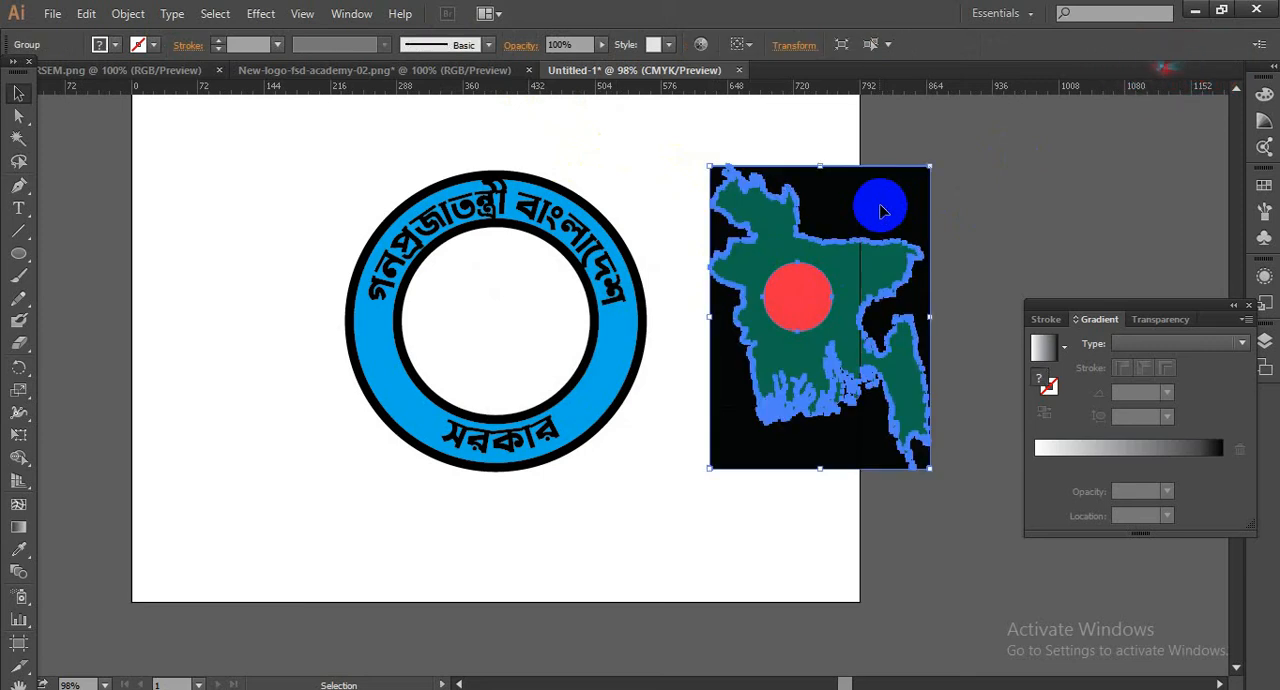
pyautogui.rightClick(882, 210)
pyautogui.click(925, 315)
pyautogui.click(1066, 229)
# - Delete the black background pieces around the traced map, keeping the green map and its red circle
pyautogui.moveTo(880, 207); pyautogui.dragTo(866, 336)
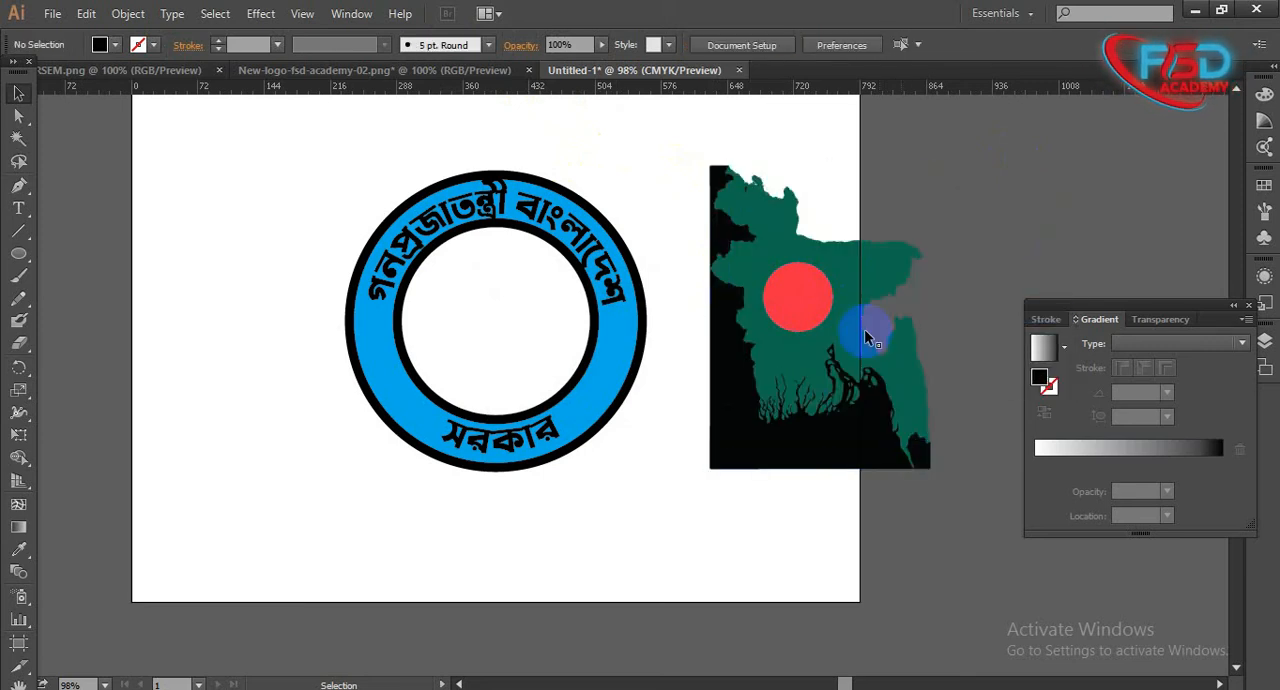
pyautogui.click(740, 450)
pyautogui.press('Delete')
pyautogui.click(721, 228)
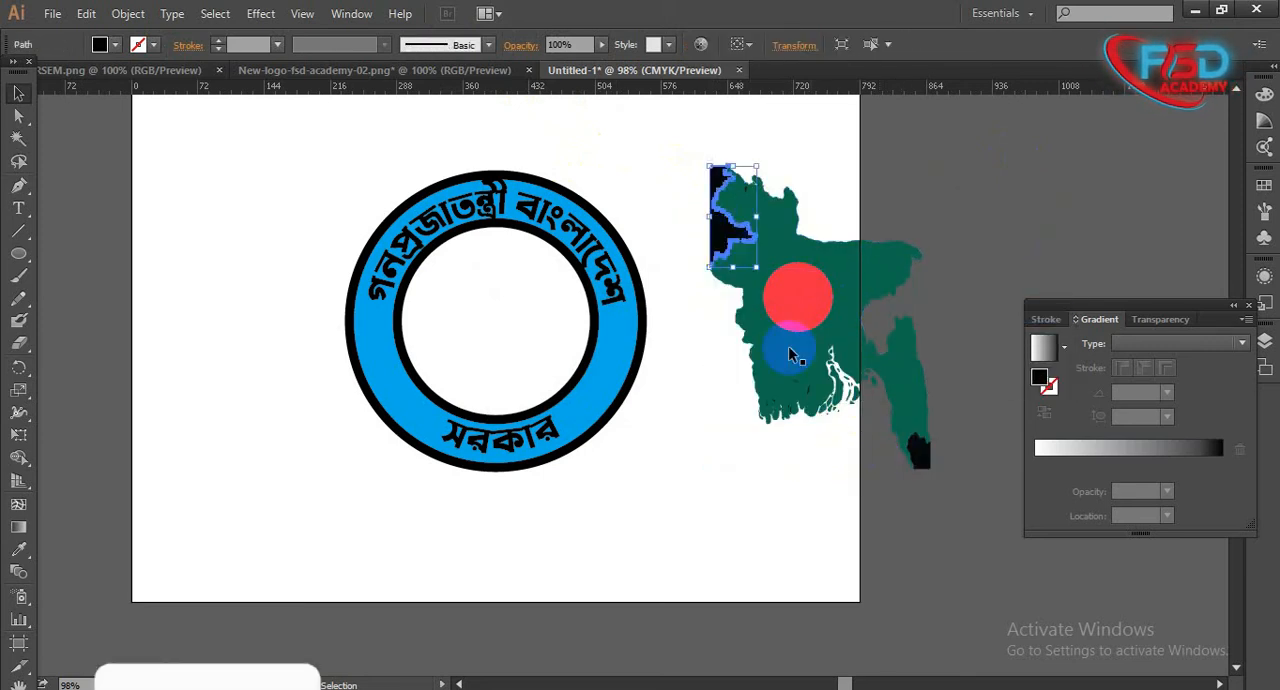
pyautogui.press('Delete')
pyautogui.click(924, 460)
pyautogui.press('Delete')
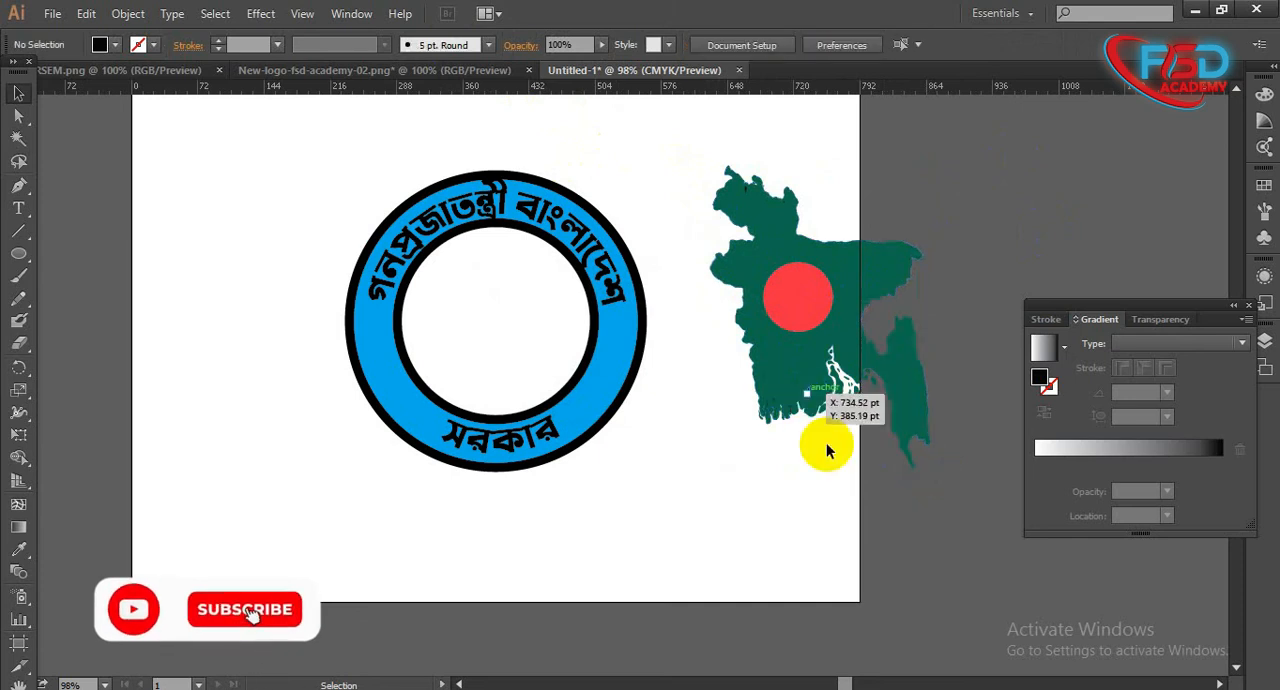
# - Fill all the traced map pieces, including the circle on the map, with yellow
pyautogui.moveTo(857, 486); pyautogui.dragTo(666, 163)
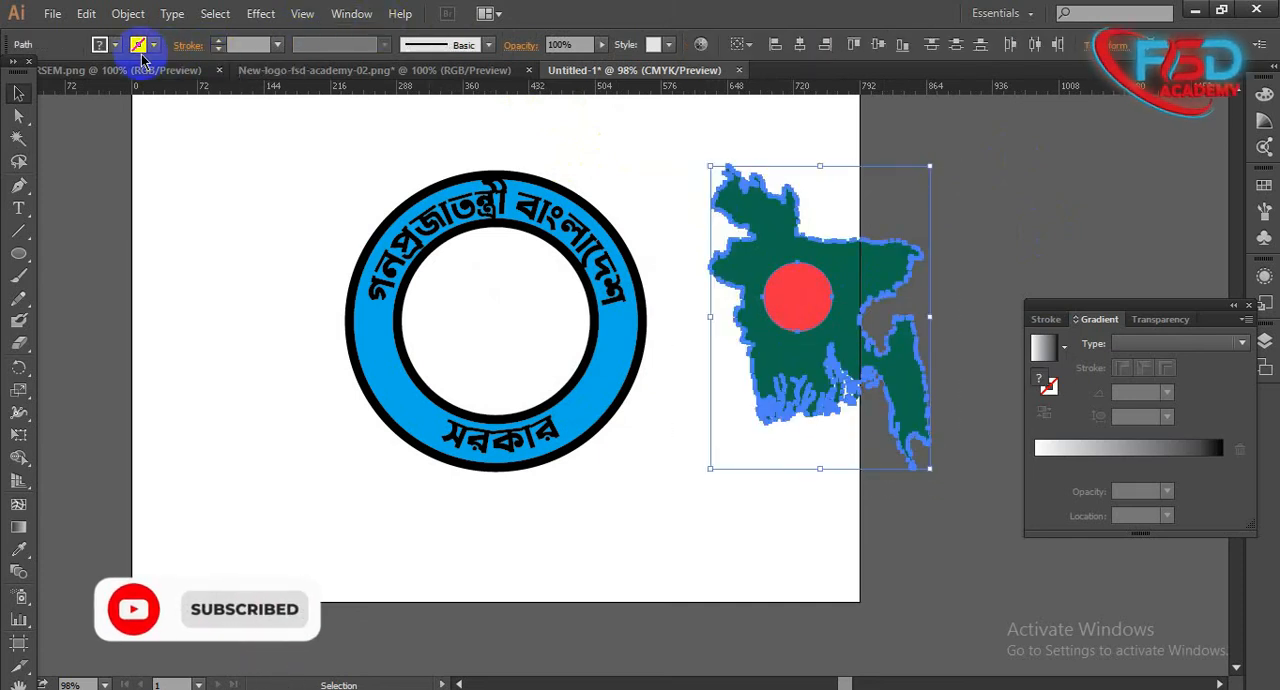
pyautogui.click(142, 52)
pyautogui.click(40, 92)
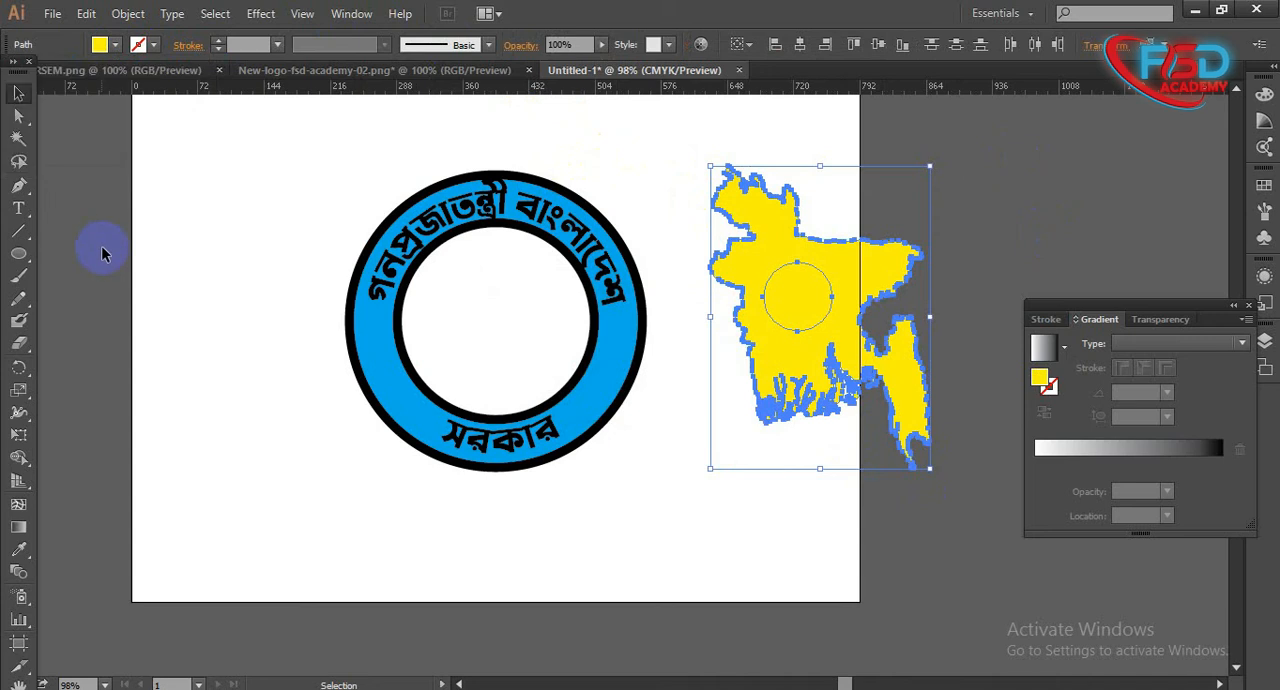
pyautogui.click(102, 253)
# - Delete the circle shape from the middle of the yellow map
pyautogui.click(806, 303)
pyautogui.moveTo(698, 147); pyautogui.dragTo(886, 432)
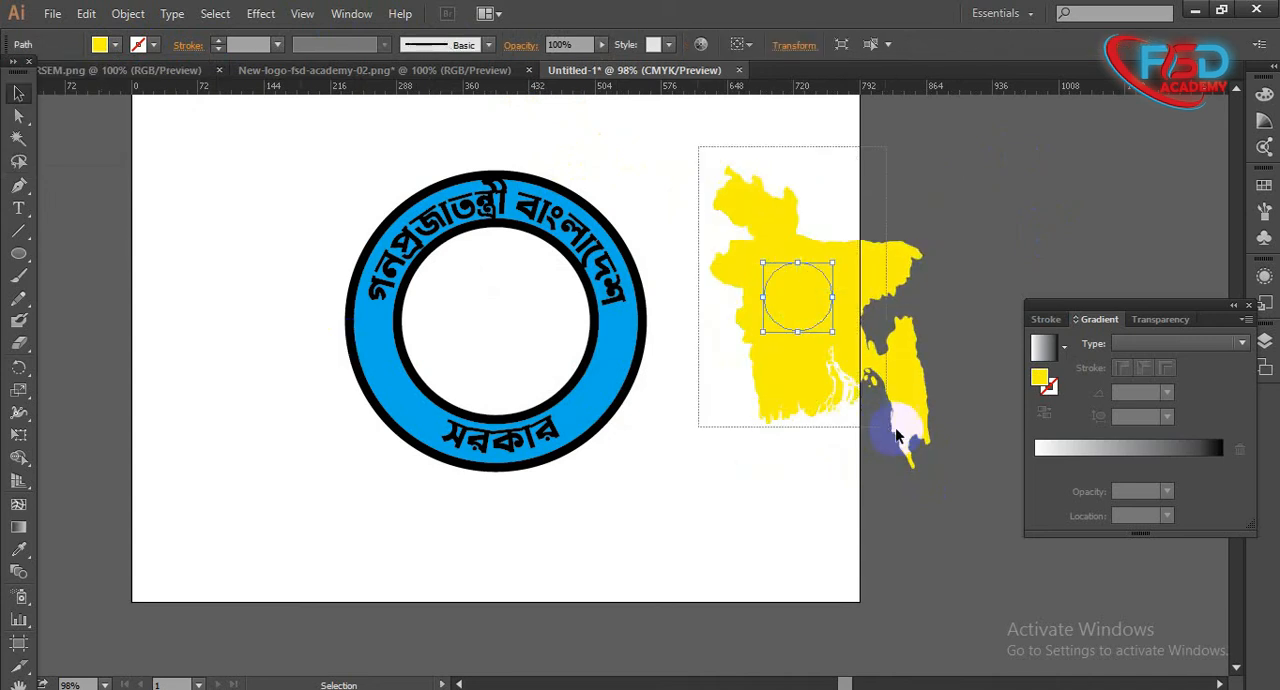
pyautogui.moveTo(951, 482); pyautogui.dragTo(950, 474)
pyautogui.hotkey('ctrl', 'shift', 'g')
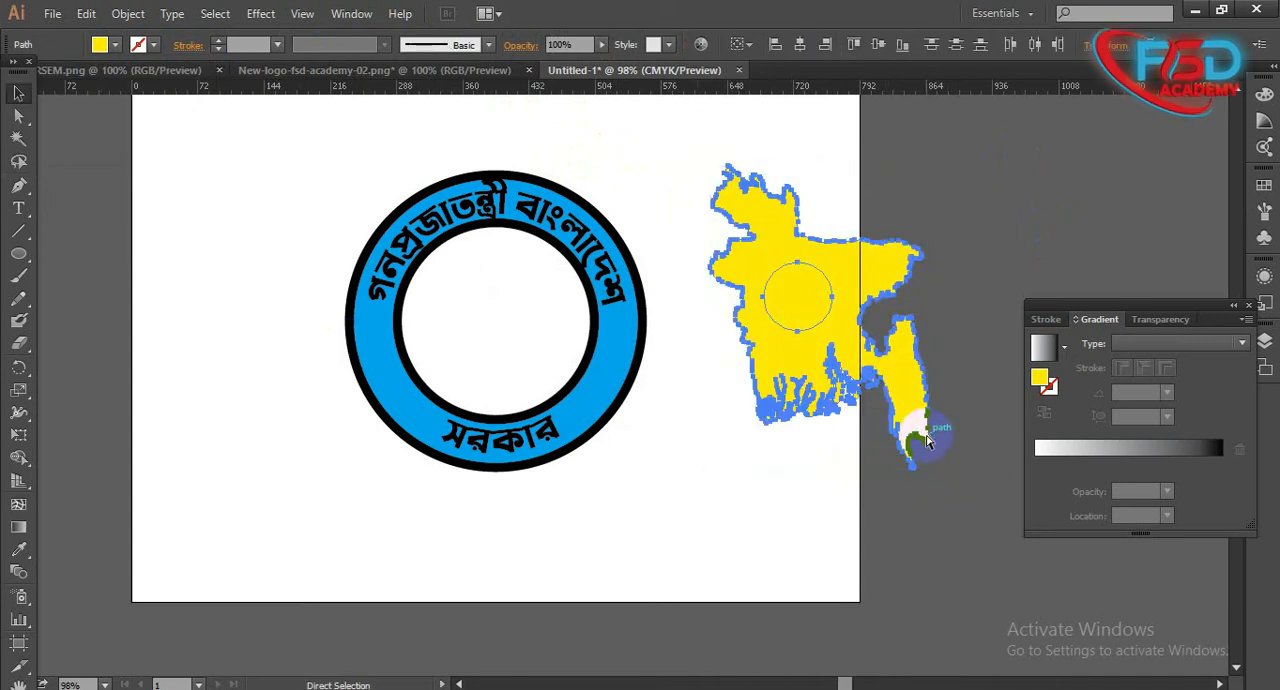
pyautogui.click(885, 540)
pyautogui.moveTo(789, 330); pyautogui.dragTo(738, 436)
pyautogui.press('Delete')
# - Group the remaining yellow map pieces into one object
pyautogui.moveTo(717, 141); pyautogui.dragTo(717, 143)
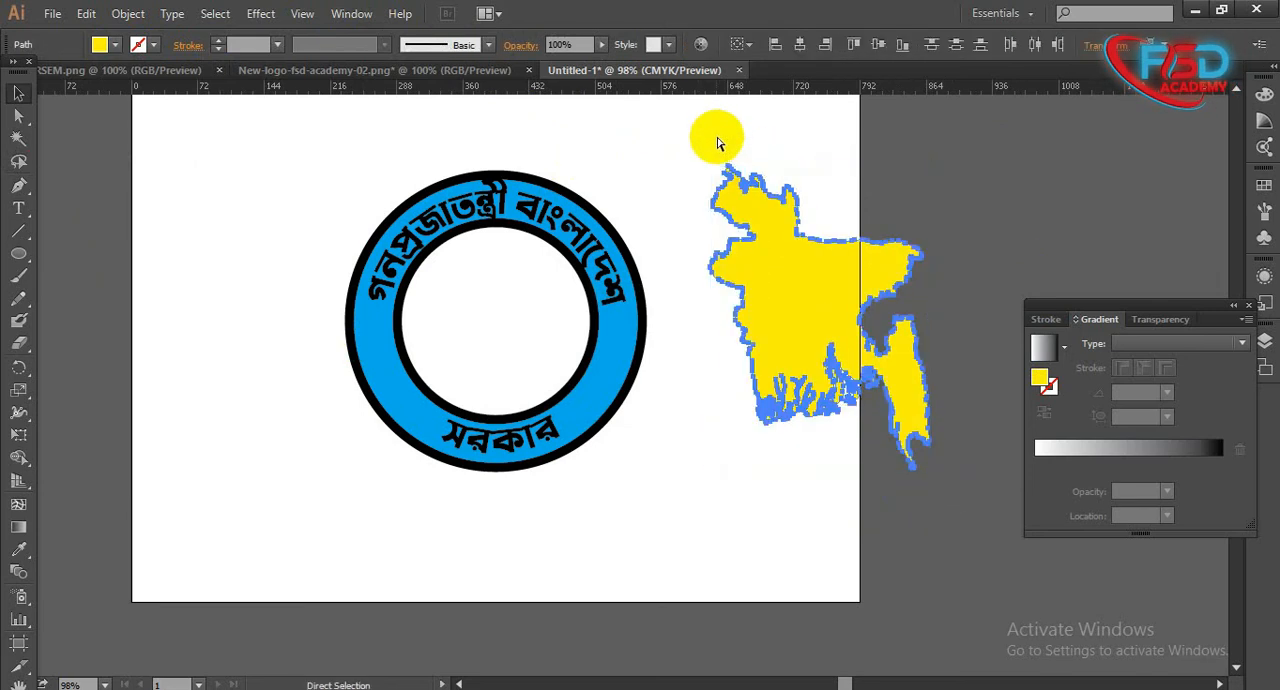
pyautogui.hotkey('ctrl', 'g')
pyautogui.click(770, 481)
# - Scale the map group down proportionally and center it inside the inner circle of the logo
pyautogui.moveTo(815, 343); pyautogui.dragTo(805, 343)
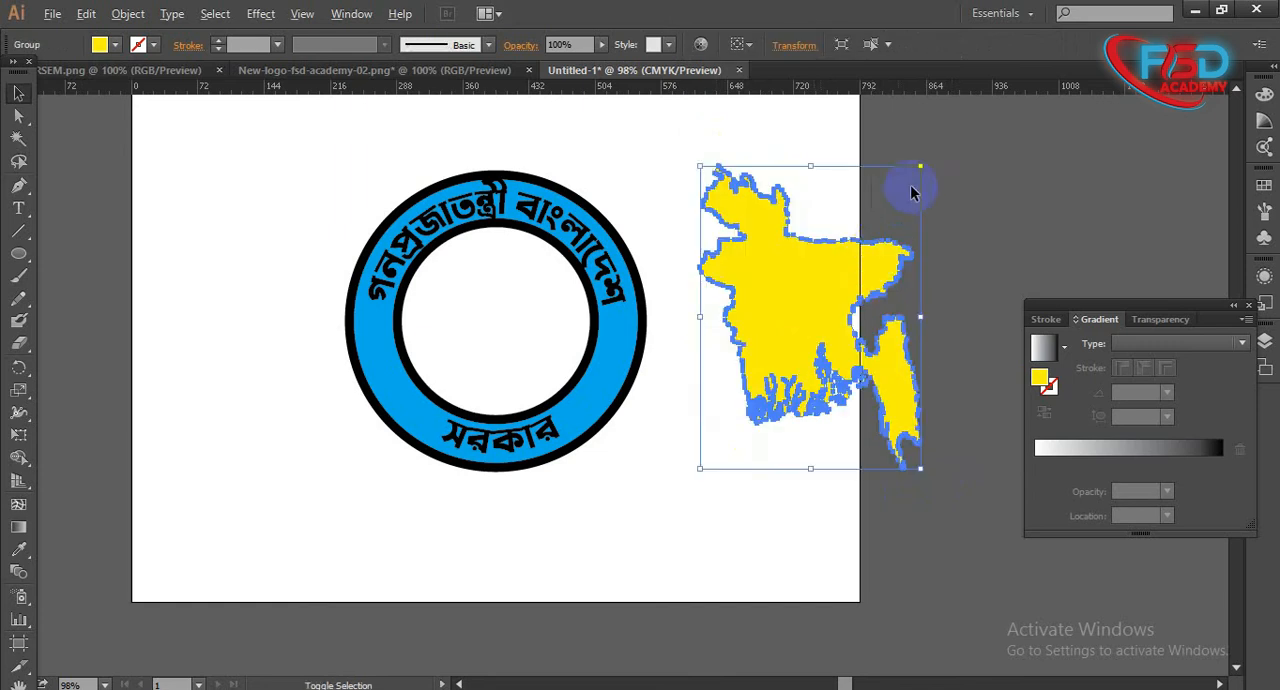
pyautogui.moveTo(921, 166); pyautogui.dragTo(858, 252)
pyautogui.moveTo(794, 320); pyautogui.dragTo(478, 326)
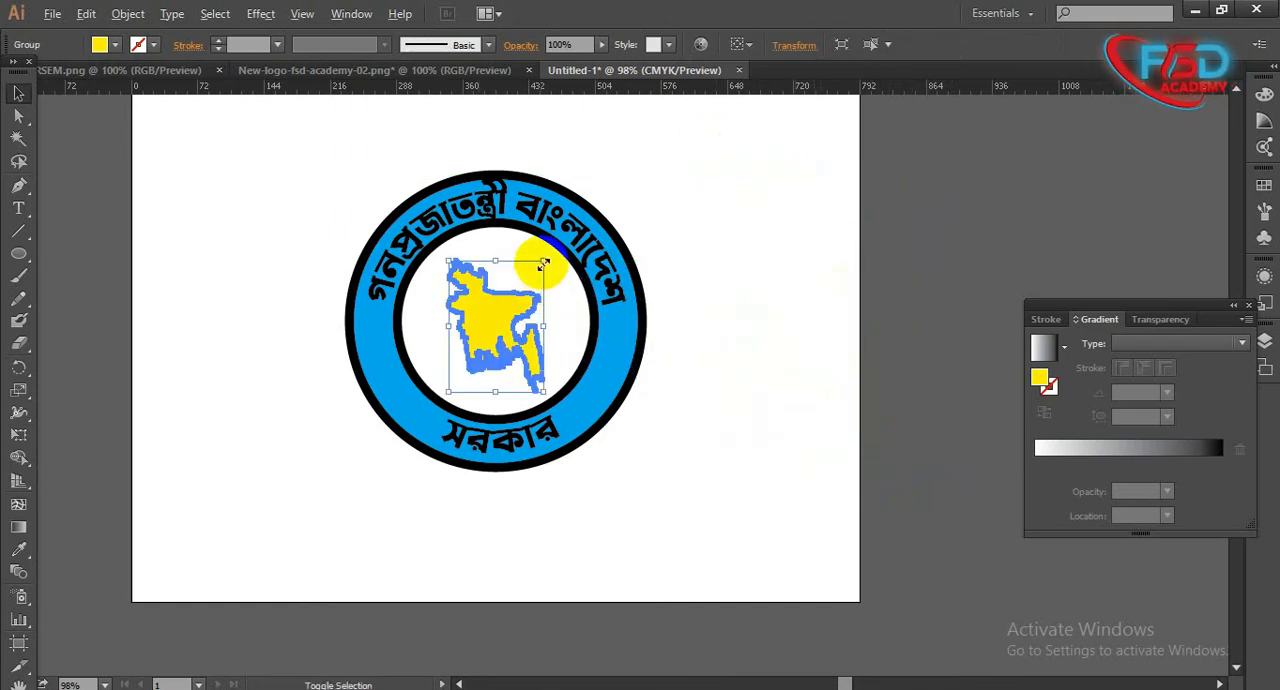
pyautogui.moveTo(543, 261); pyautogui.dragTo(550, 259)
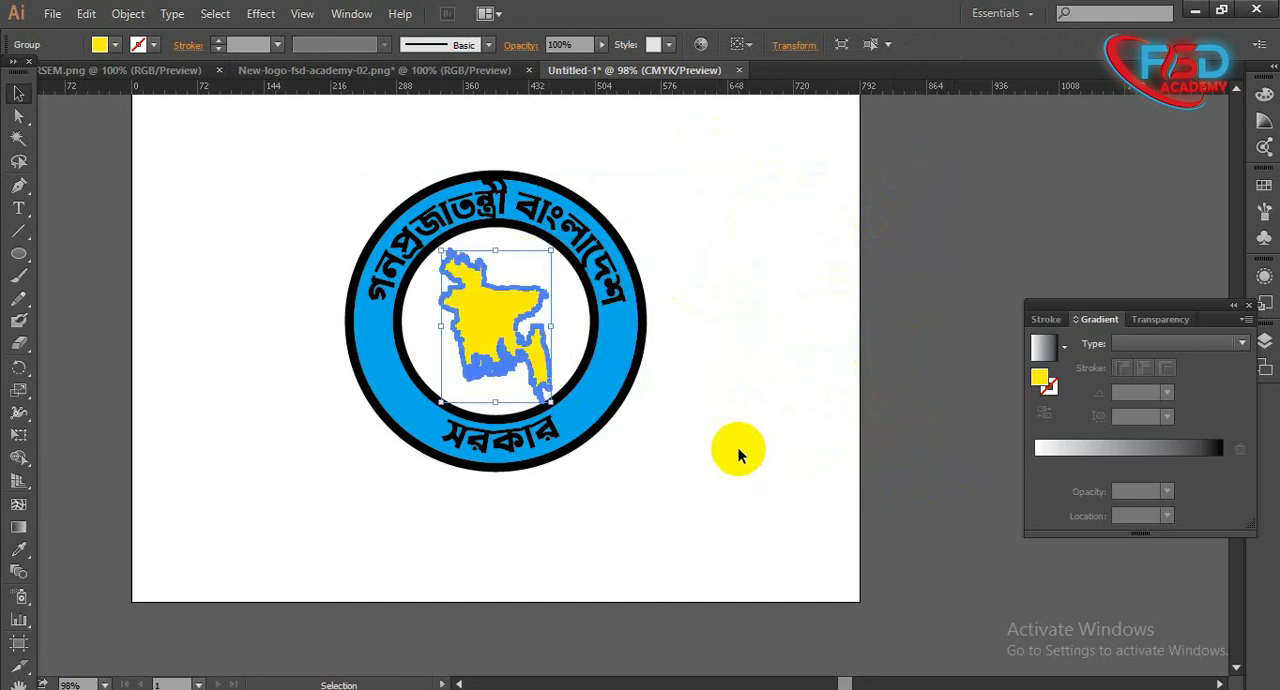
pyautogui.click(737, 449)
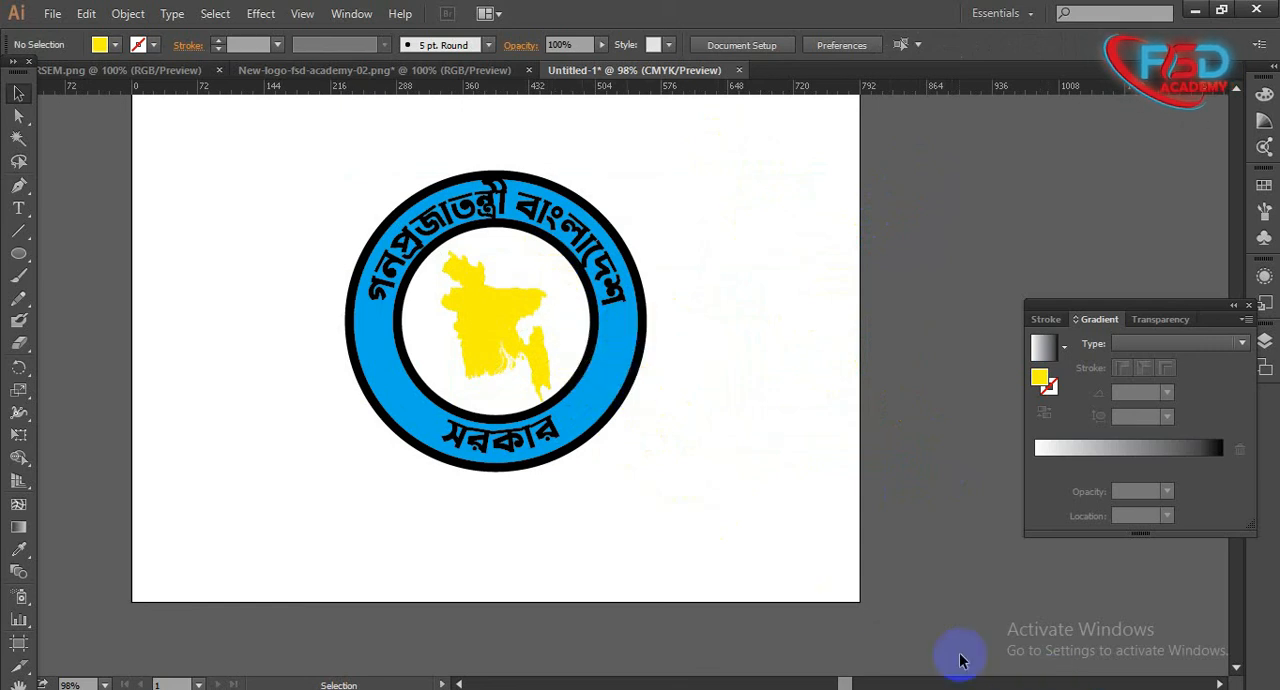
# - Set the outer circle's stroke weight to 8 pt
pyautogui.hotkey('ctrl', 'a')
pyautogui.click(825, 497)
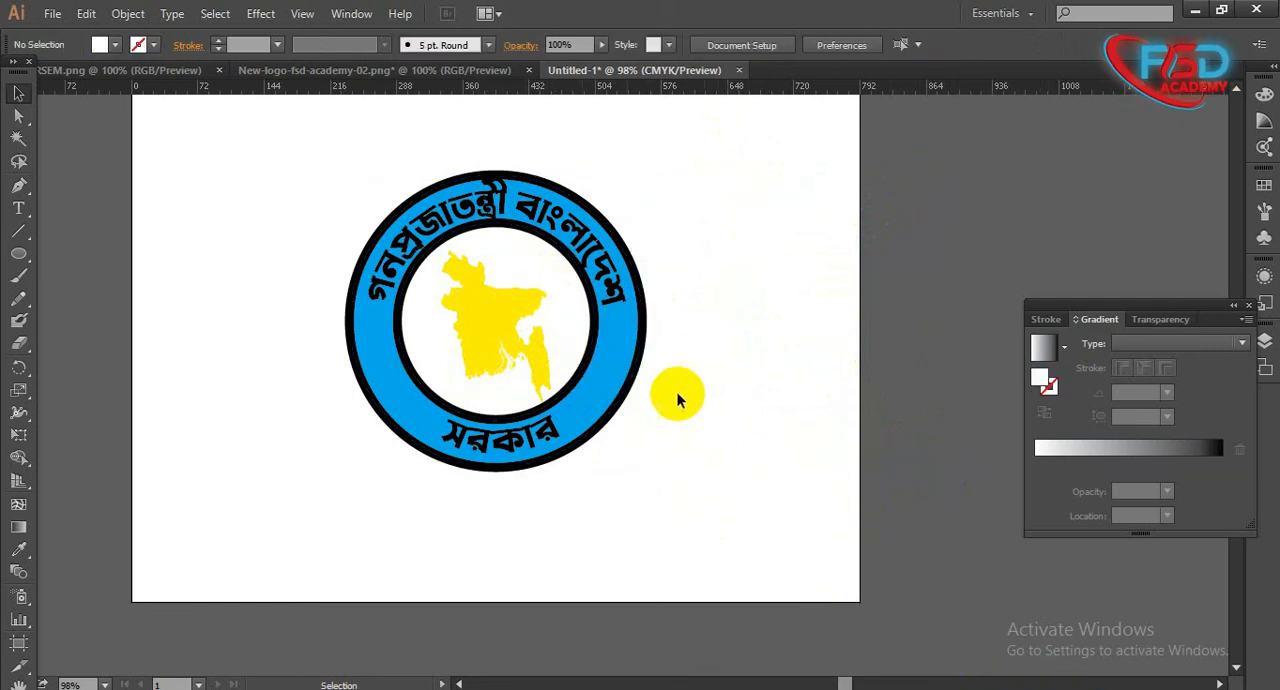
pyautogui.click(640, 362)
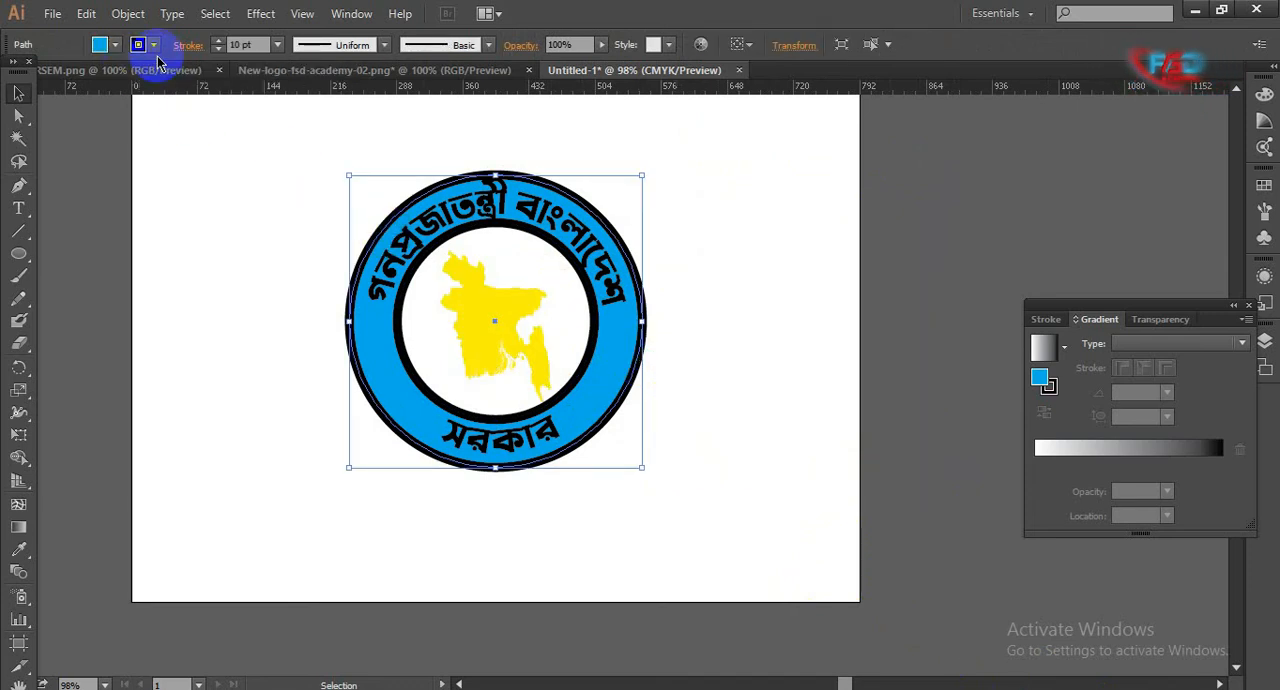
pyautogui.doubleClick(238, 45)
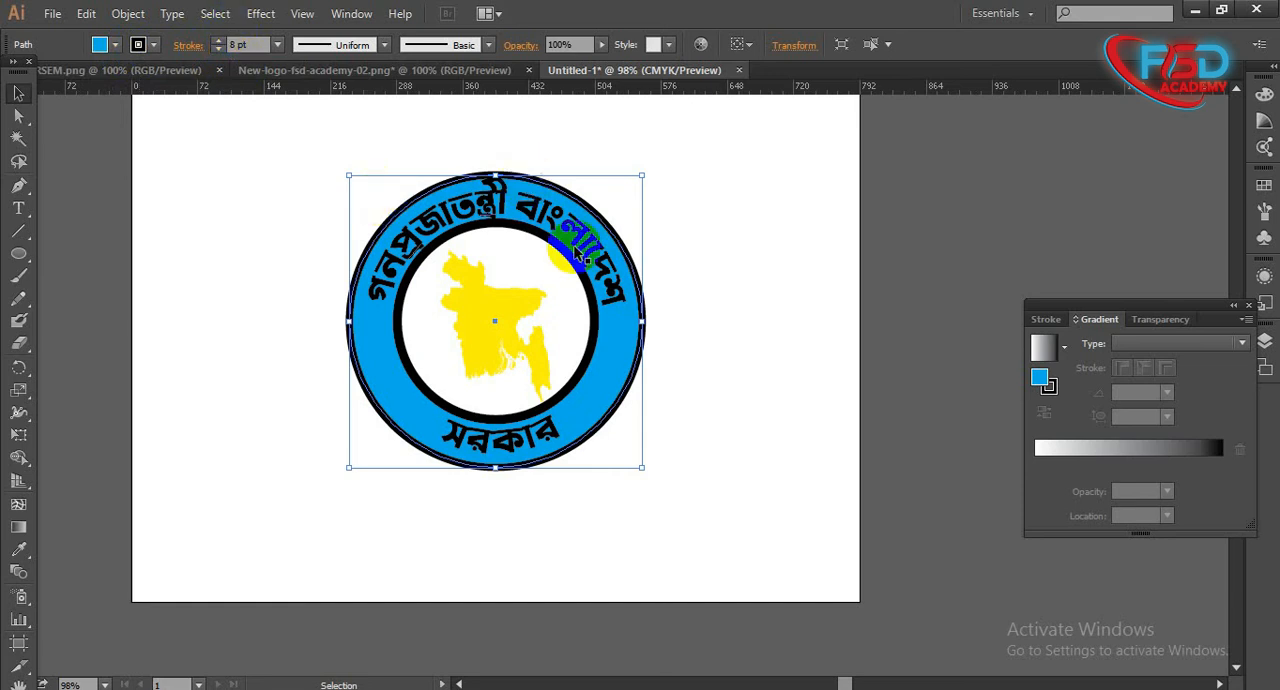
# - Set the inner circle's stroke weight to 8 pt
pyautogui.click(540, 248)
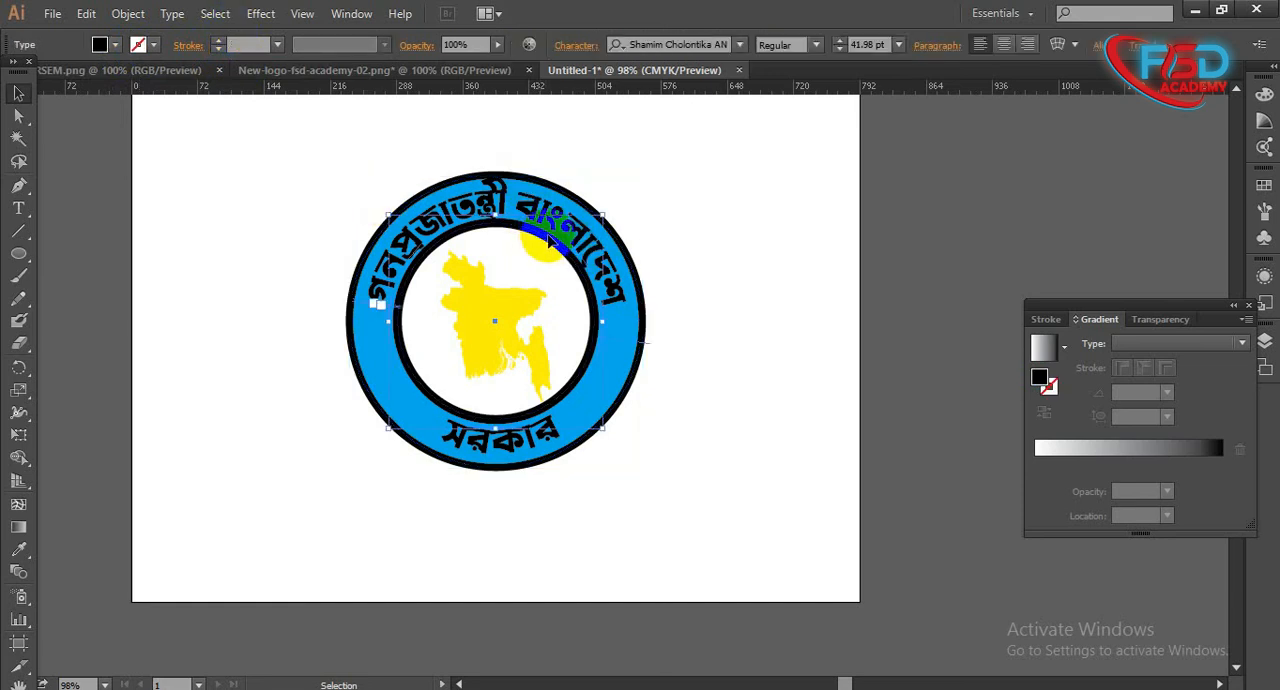
pyautogui.moveTo(548, 238); pyautogui.dragTo(599, 307)
pyautogui.click(567, 305)
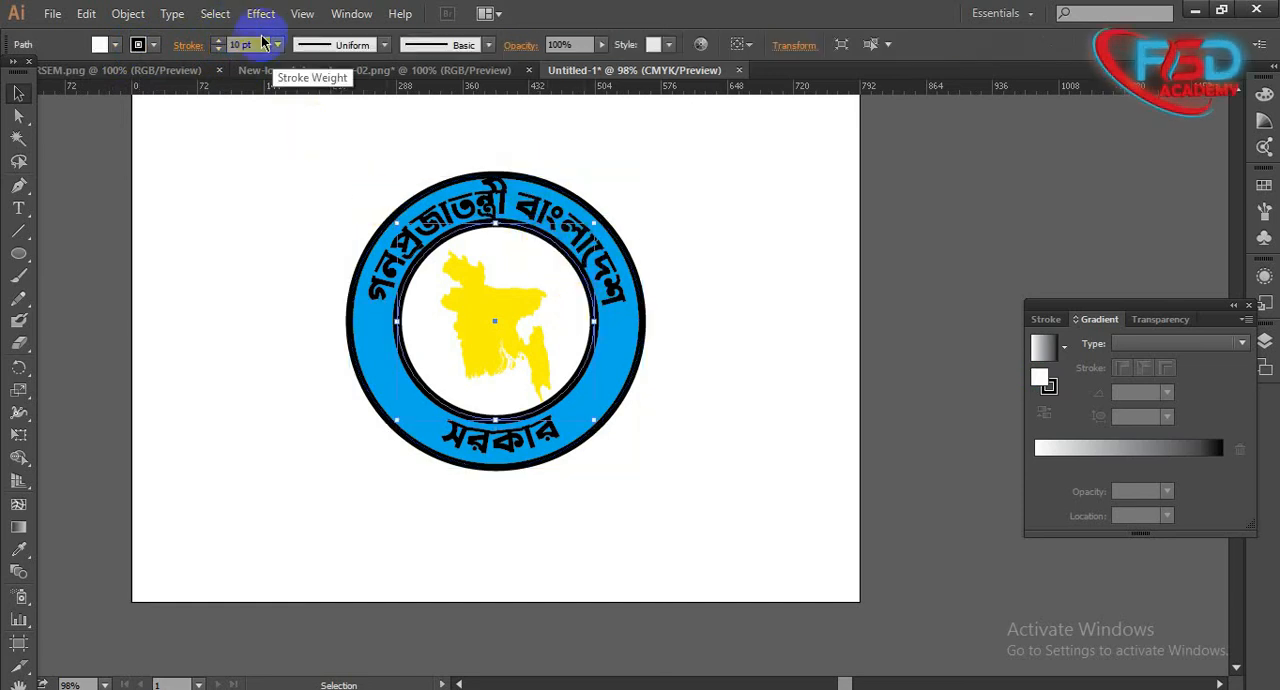
pyautogui.moveTo(244, 45); pyautogui.dragTo(200, 46)
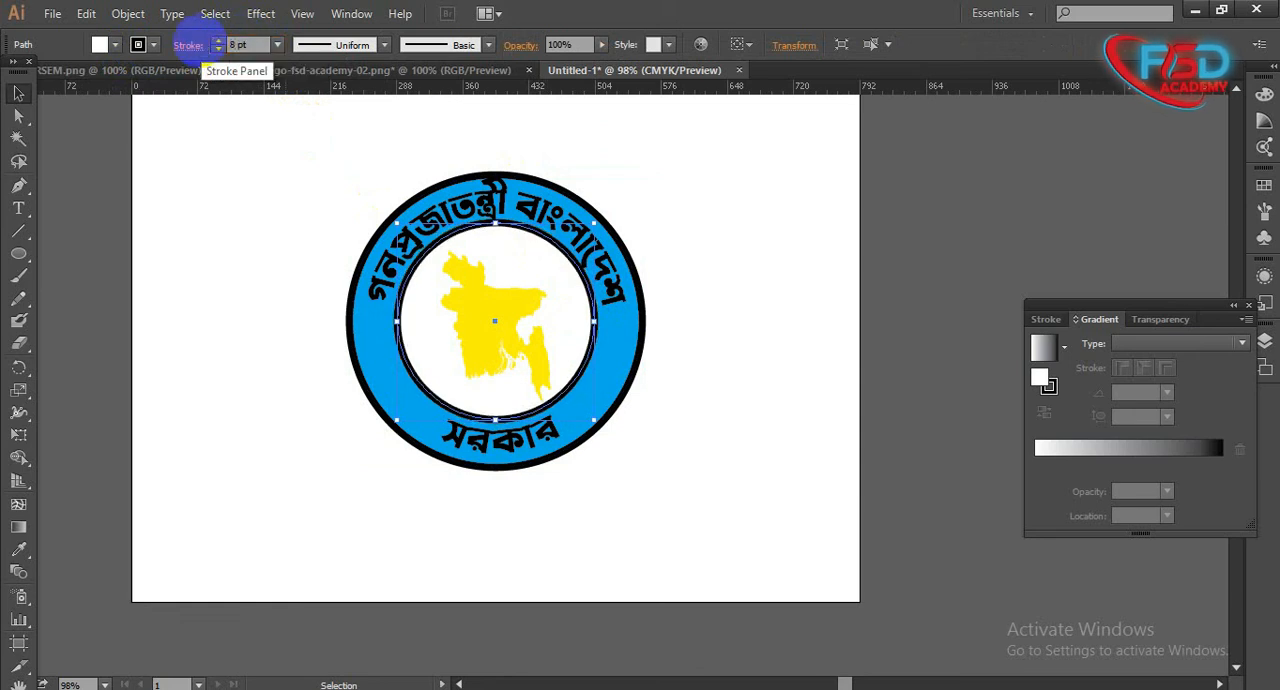
pyautogui.click(720, 420)
# - Fill the inner circle behind the map with red
pyautogui.click(588, 350)
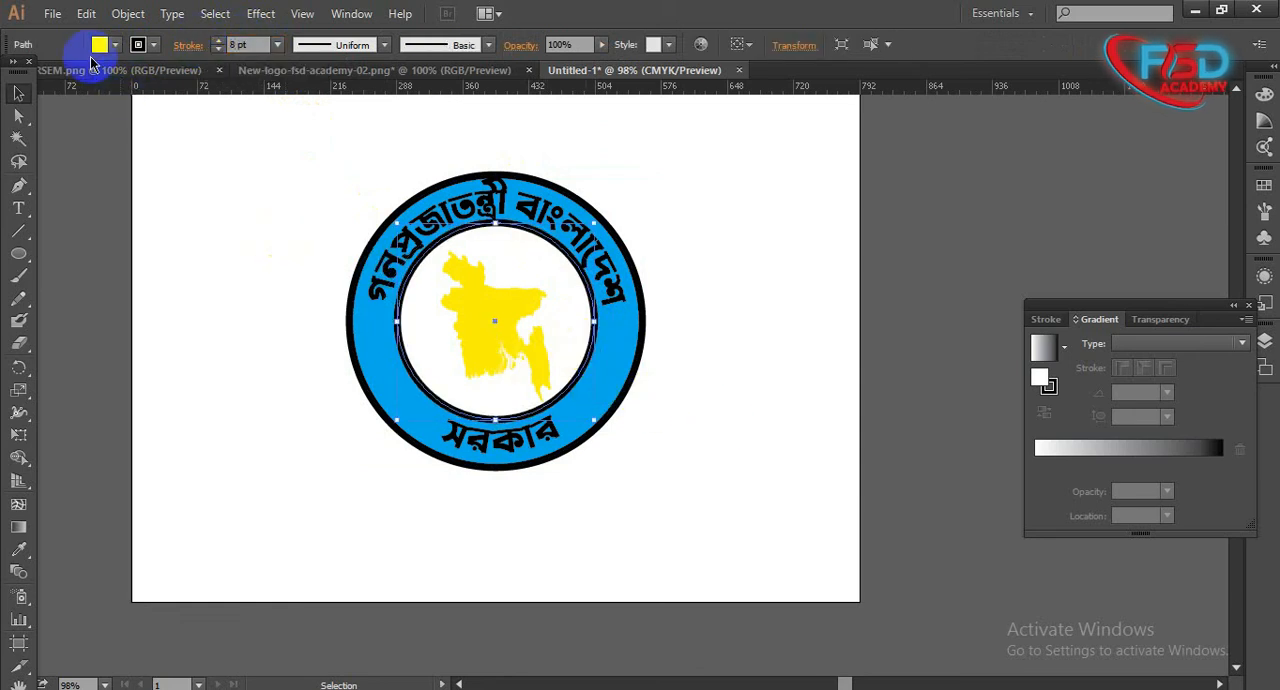
pyautogui.click(115, 45)
pyautogui.click(64, 76)
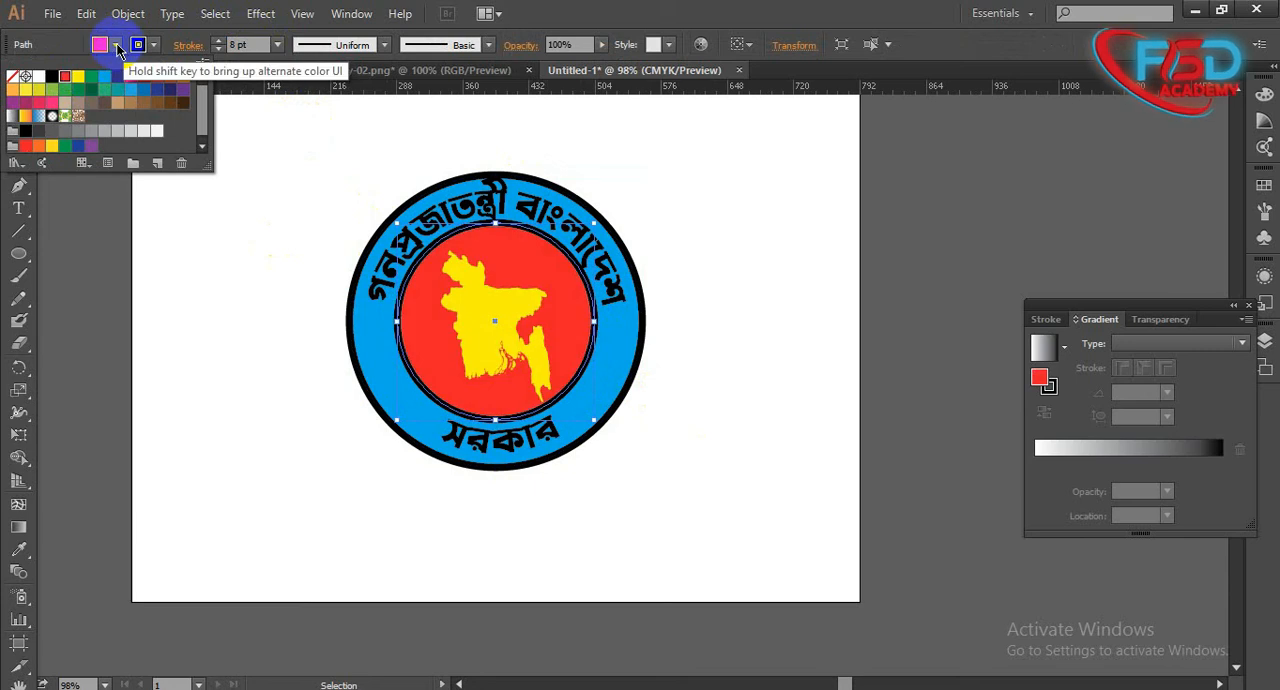
pyautogui.click(116, 46)
pyautogui.click(322, 285)
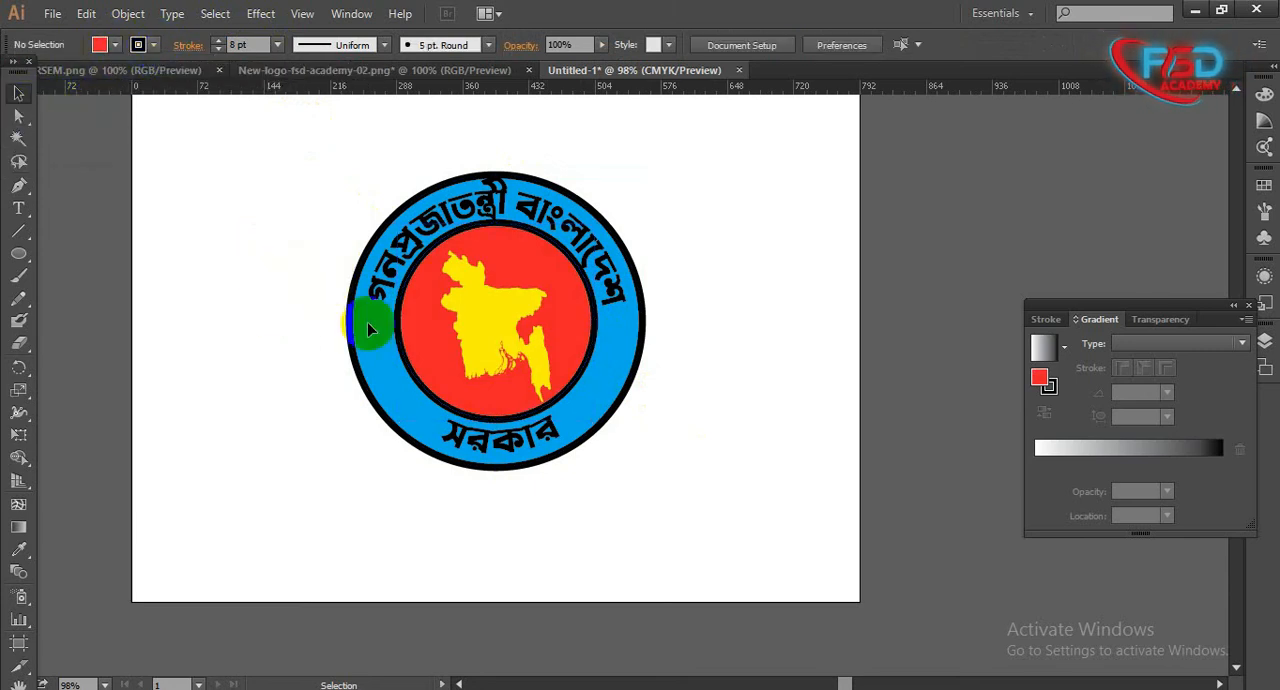
# - Change the fill of the outer circle behind the Bengali text to white
pyautogui.click(369, 324)
pyautogui.hotkey('ctrl', 'c')
pyautogui.moveTo(312, 317); pyautogui.dragTo(354, 350)
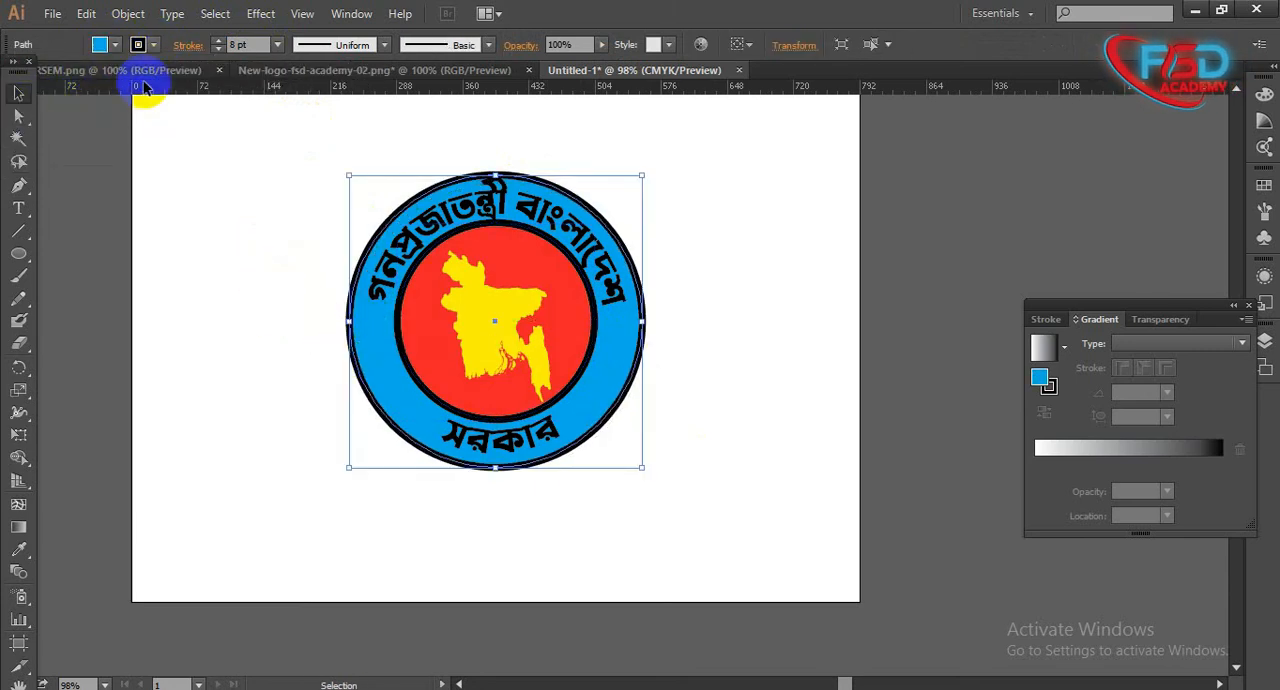
pyautogui.click(115, 45)
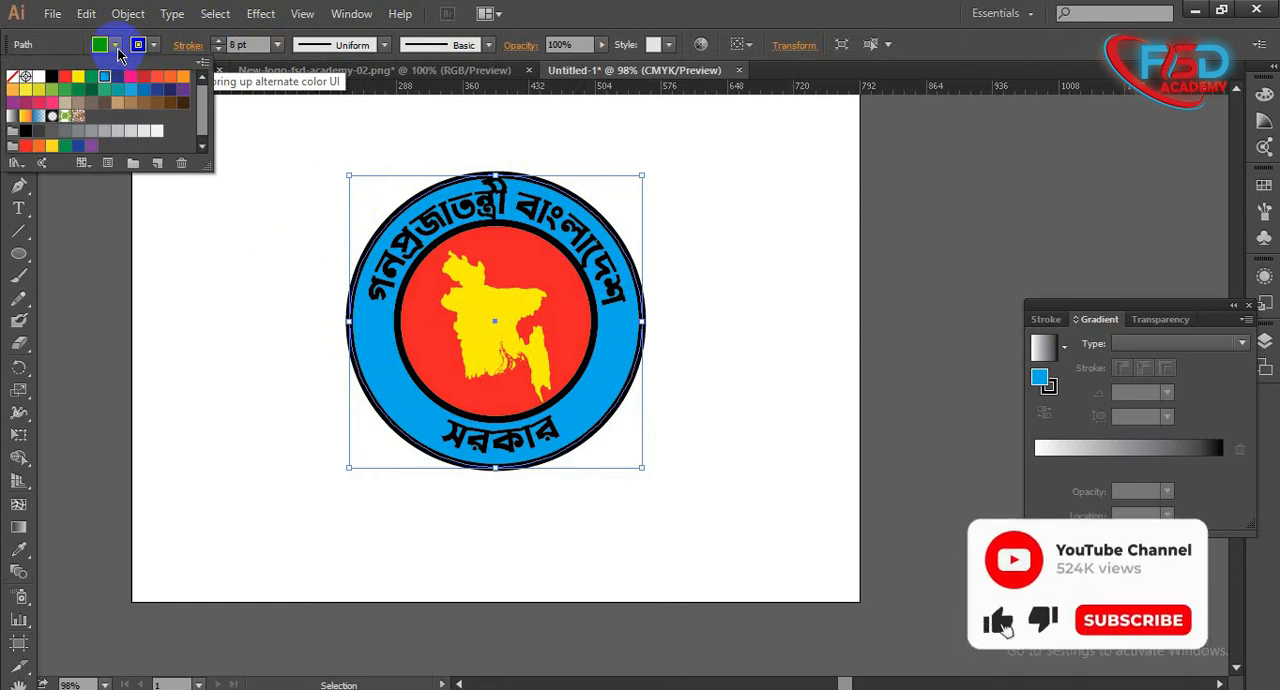
pyautogui.click(39, 77)
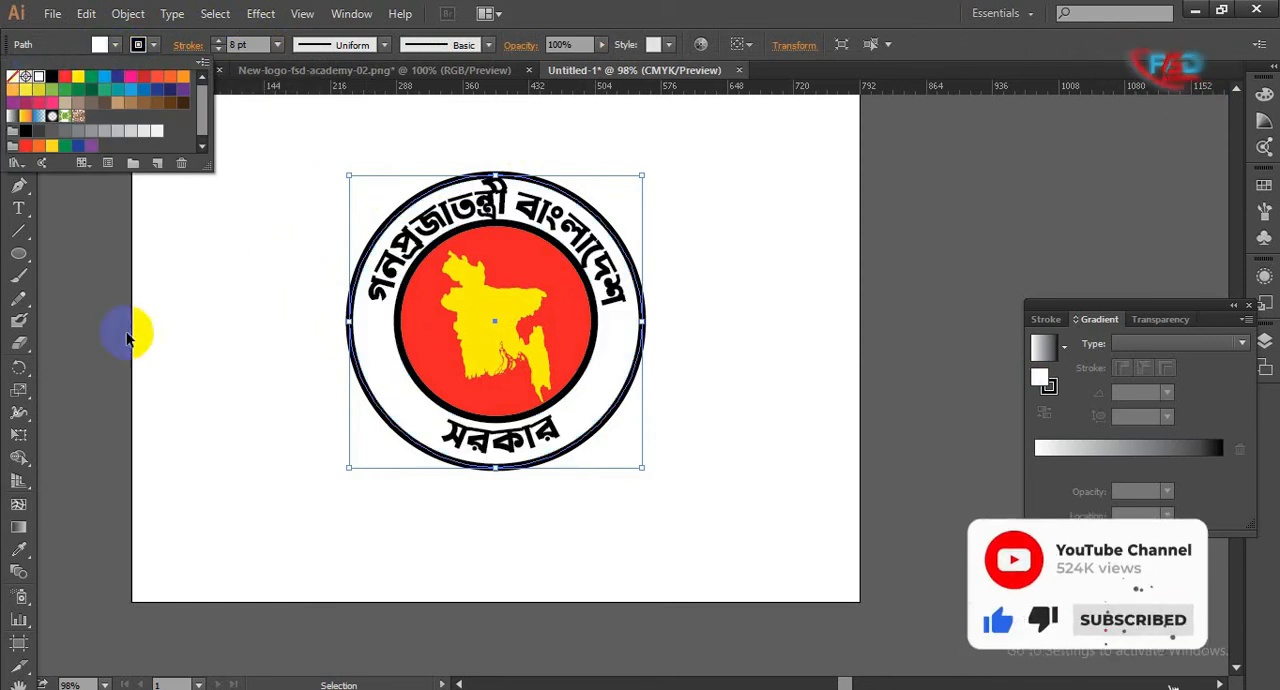
pyautogui.click(154, 348)
pyautogui.click(154, 348)
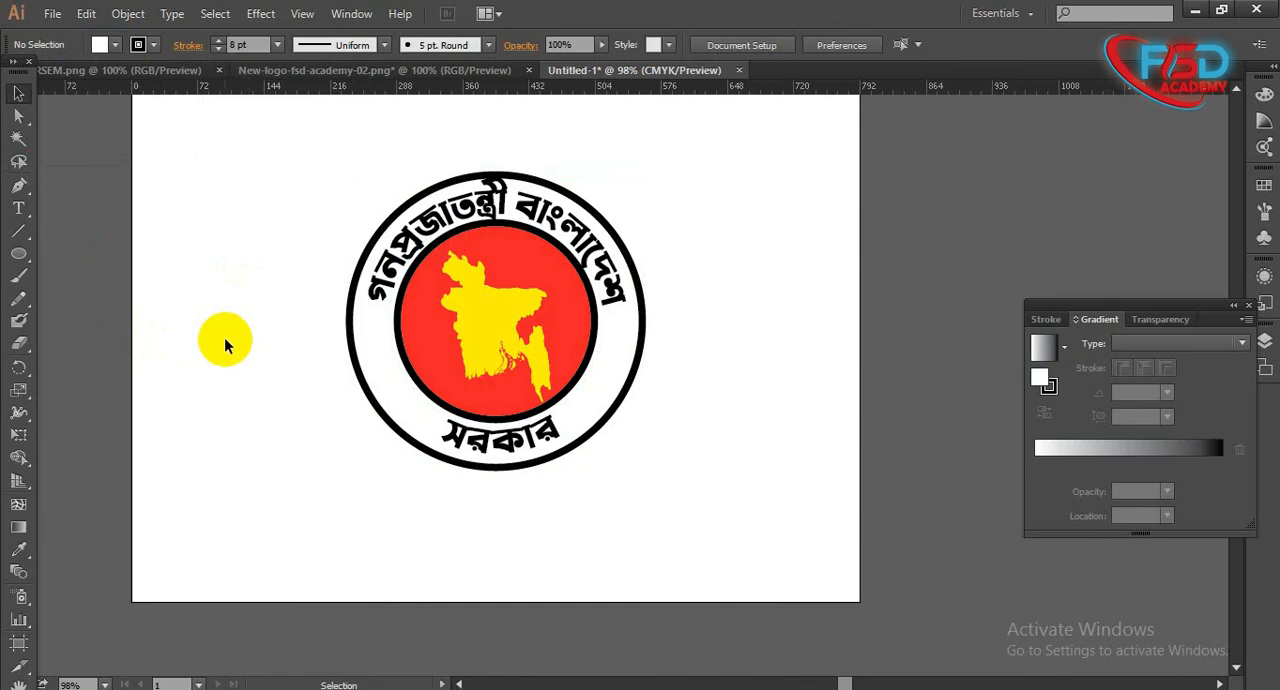
# - Select only the outer circle and change its stroke color to green
pyautogui.moveTo(355, 366); pyautogui.dragTo(384, 374)
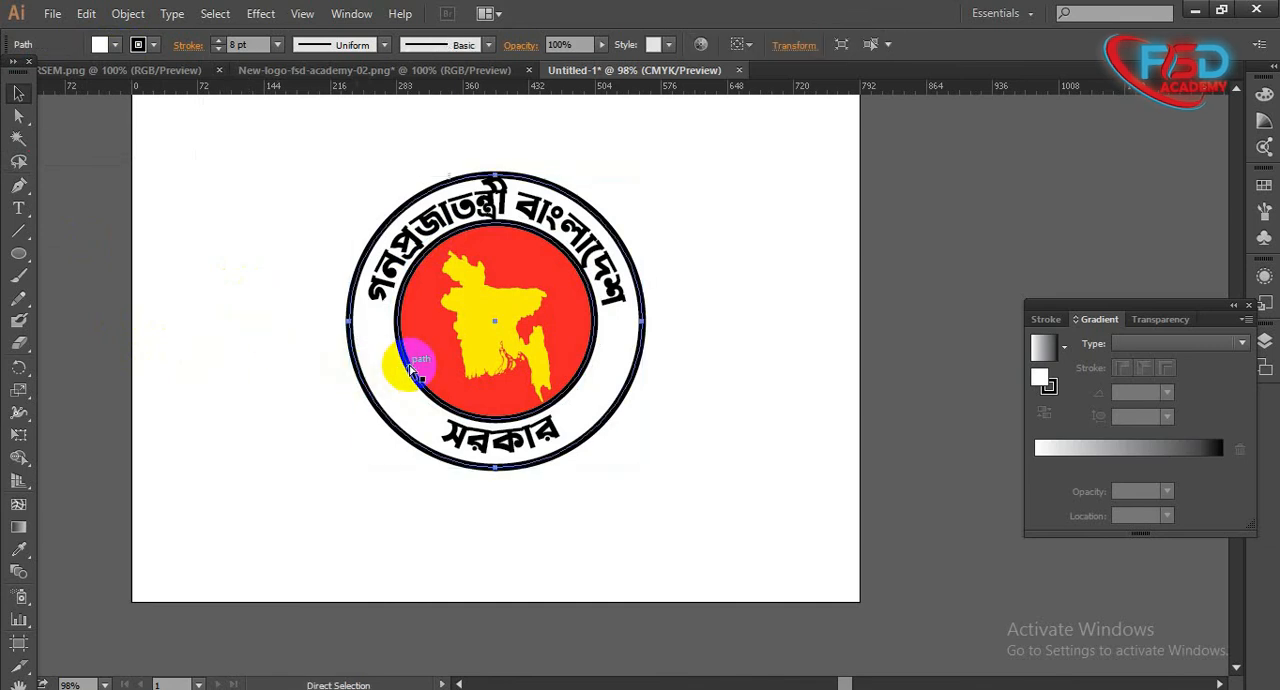
pyautogui.click(410, 370)
pyautogui.keyDown('shift'); pyautogui.click(349, 328); pyautogui.keyUp('shift')
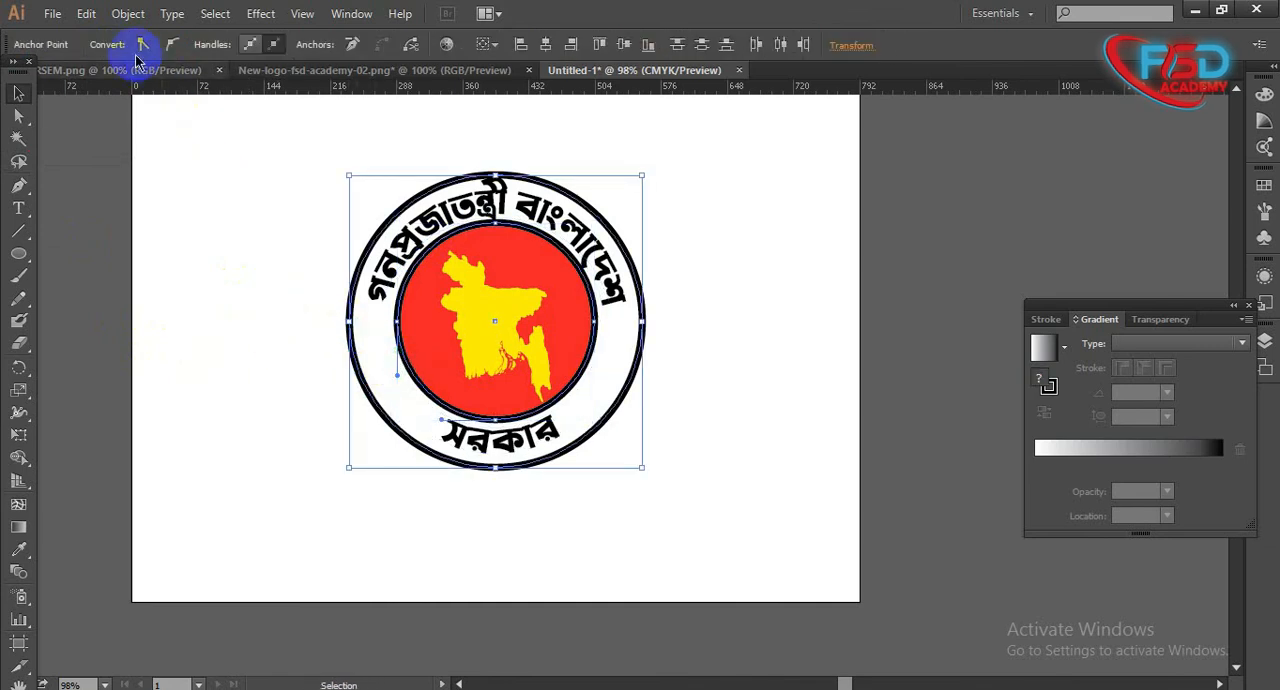
pyautogui.moveTo(277, 298); pyautogui.dragTo(352, 343)
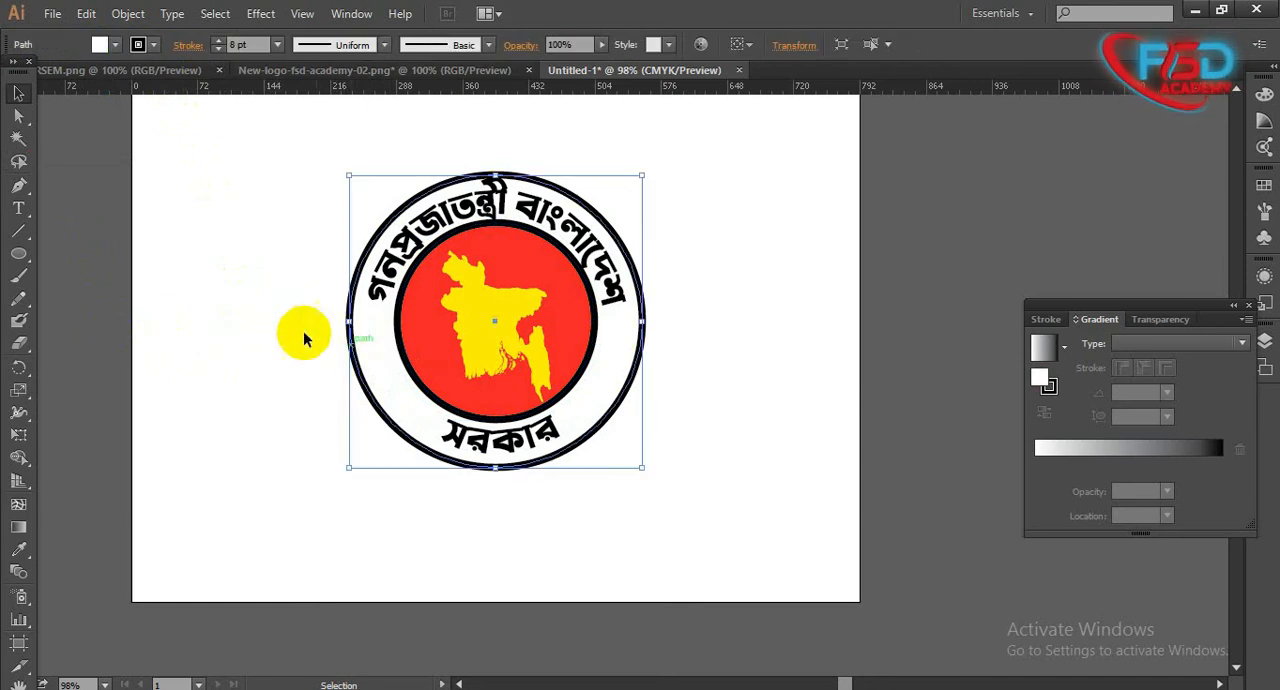
pyautogui.click(150, 46)
pyautogui.click(90, 80)
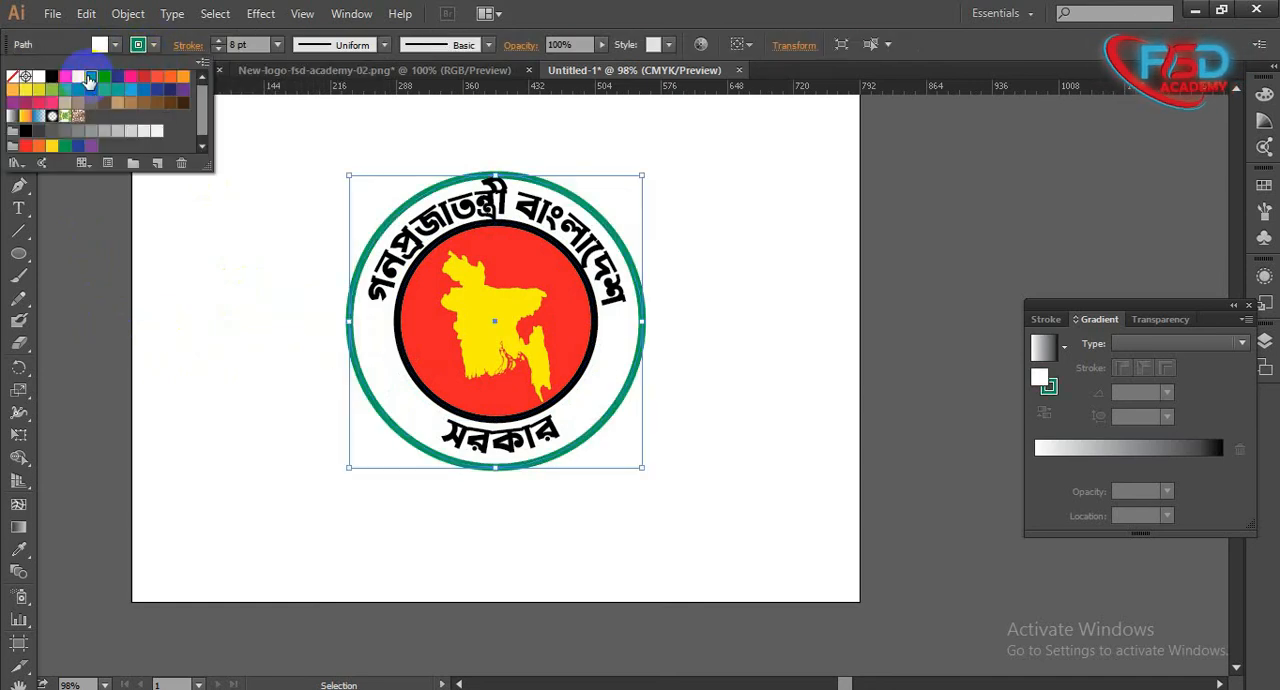
pyautogui.click(351, 386)
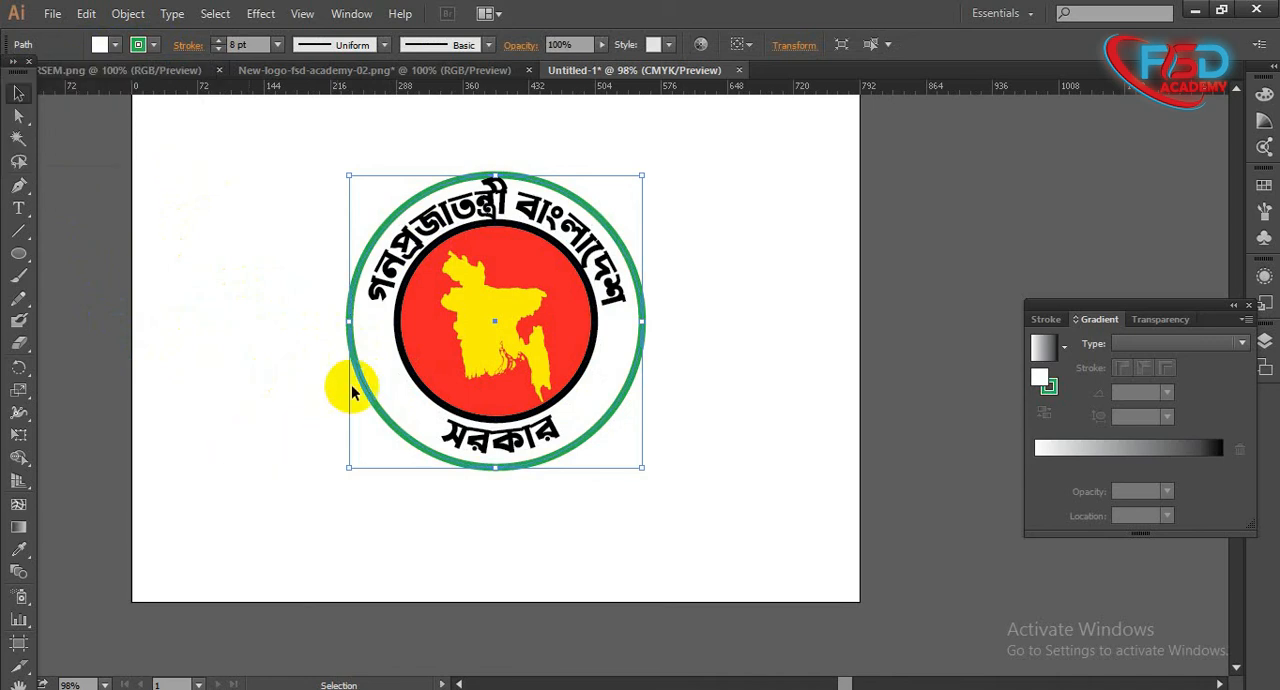
# - Try filling the inner circle with green, and undo the fill
pyautogui.click(405, 358)
pyautogui.click(114, 45)
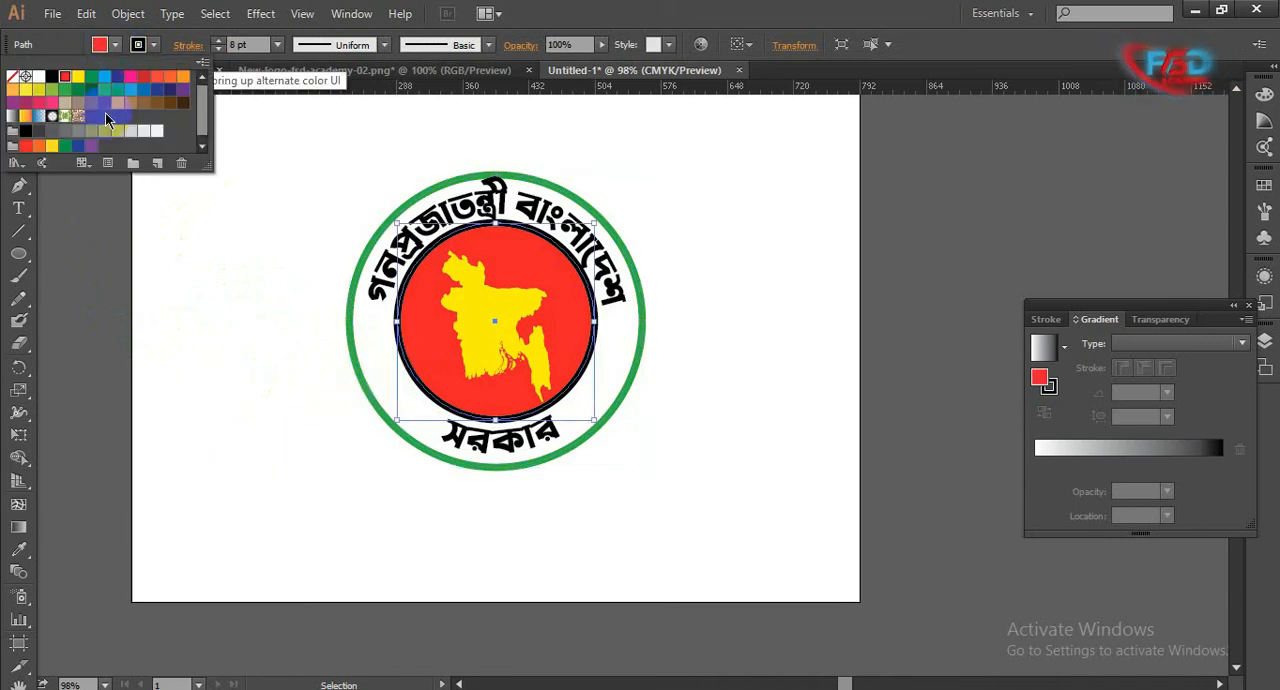
pyautogui.click(91, 78)
pyautogui.click(256, 383)
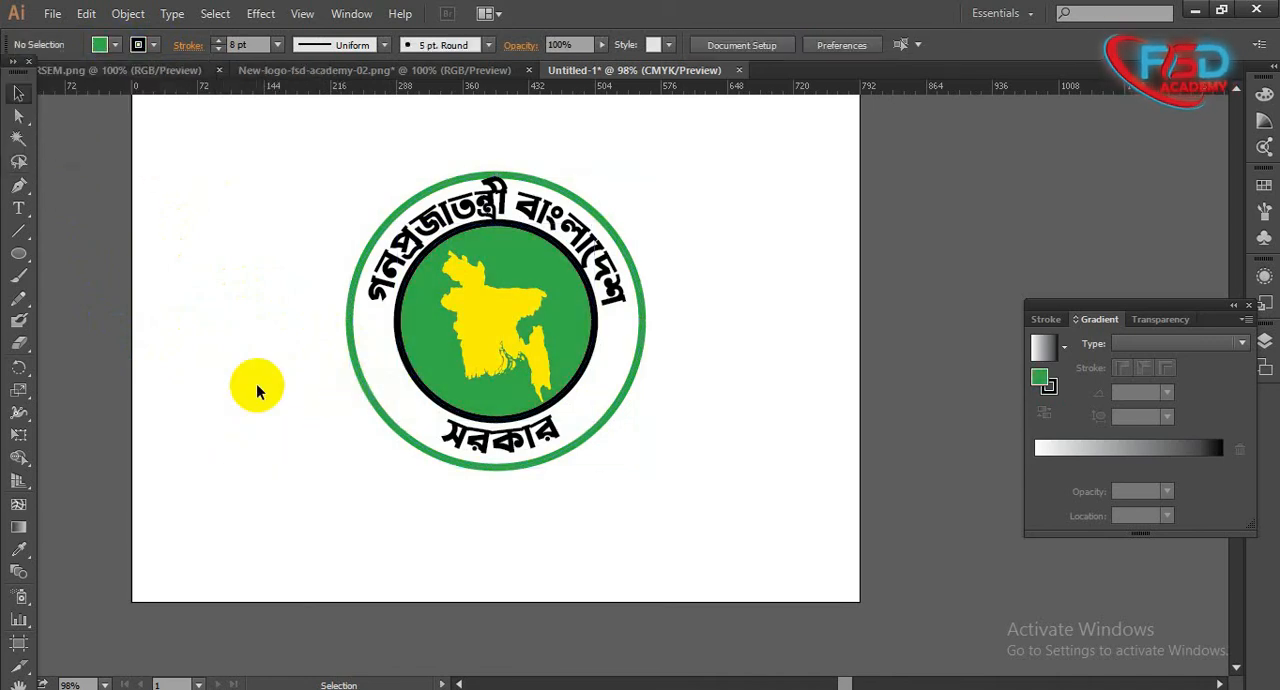
pyautogui.hotkey('ctrl', 'z')
# - Change the inner circle's stroke to the same green as the outer circle's stroke
pyautogui.click(138, 45)
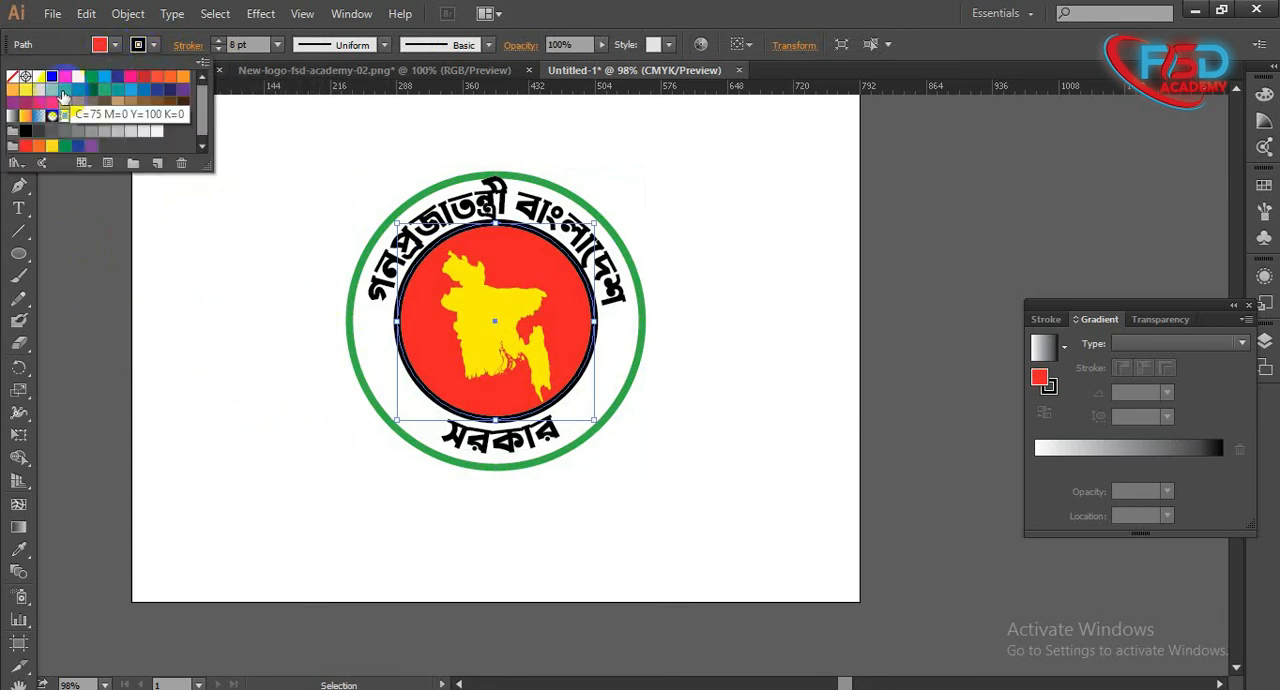
pyautogui.click(73, 93)
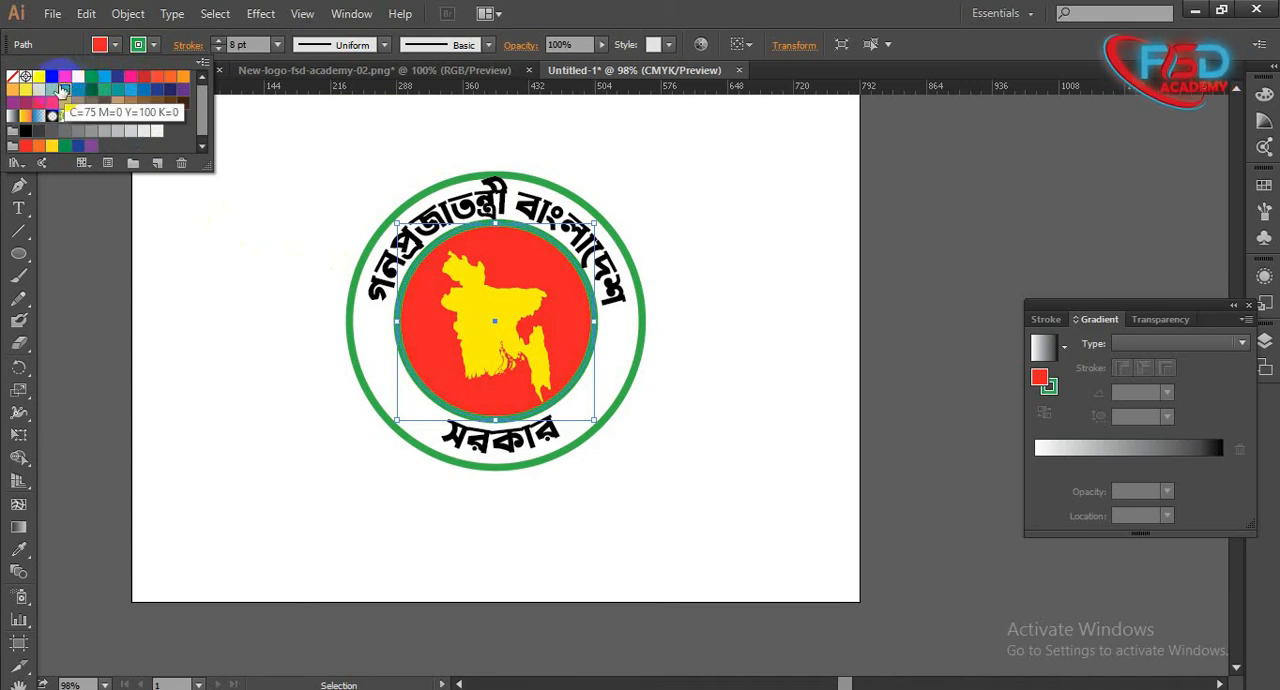
pyautogui.click(190, 383)
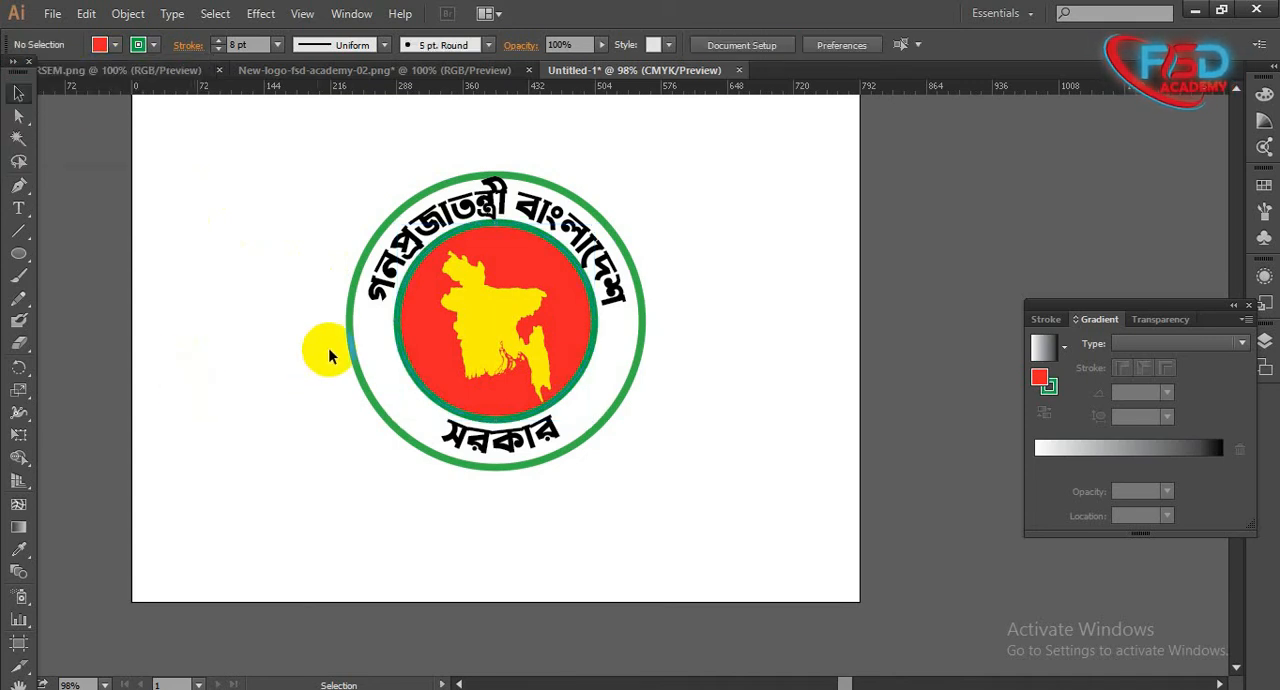
pyautogui.click(389, 341)
pyautogui.click(399, 339)
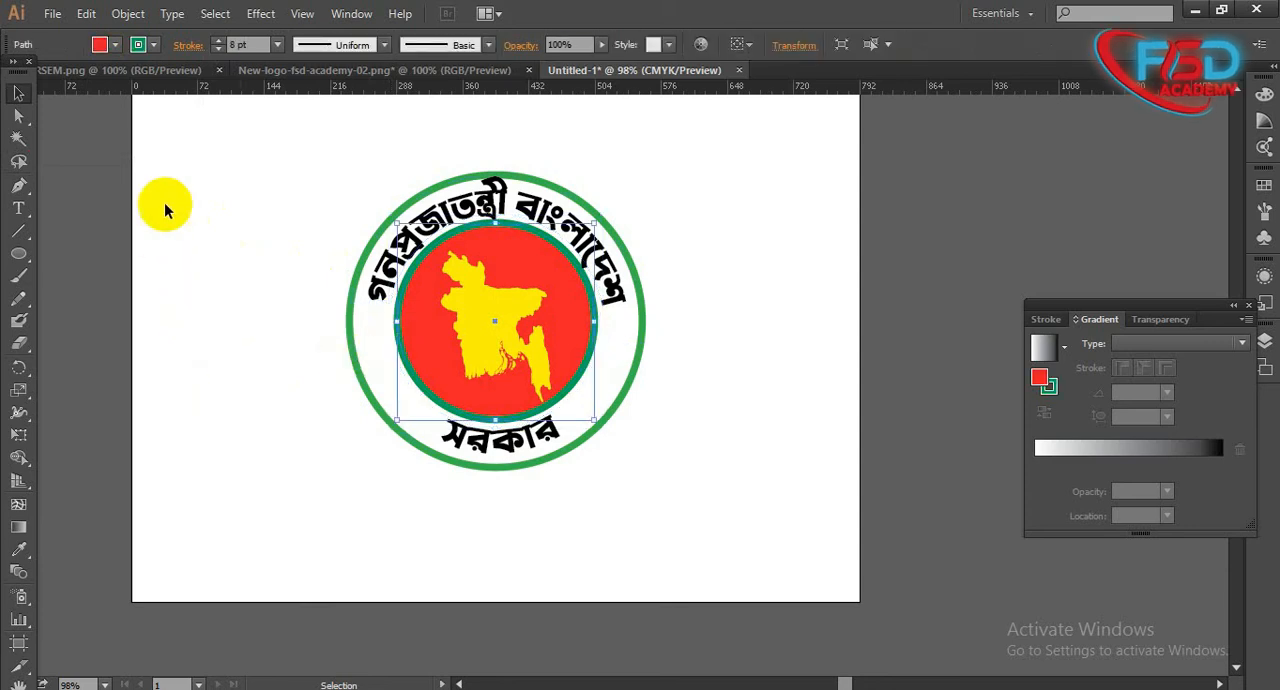
pyautogui.click(138, 44)
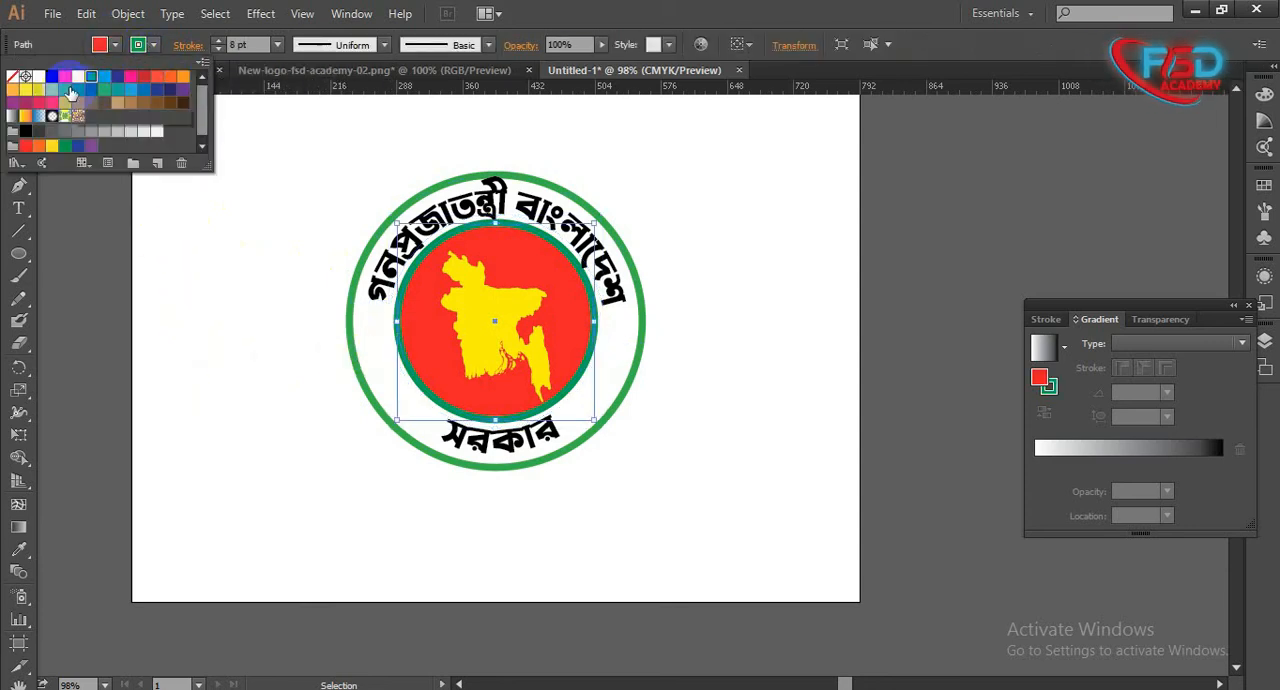
pyautogui.click(163, 328)
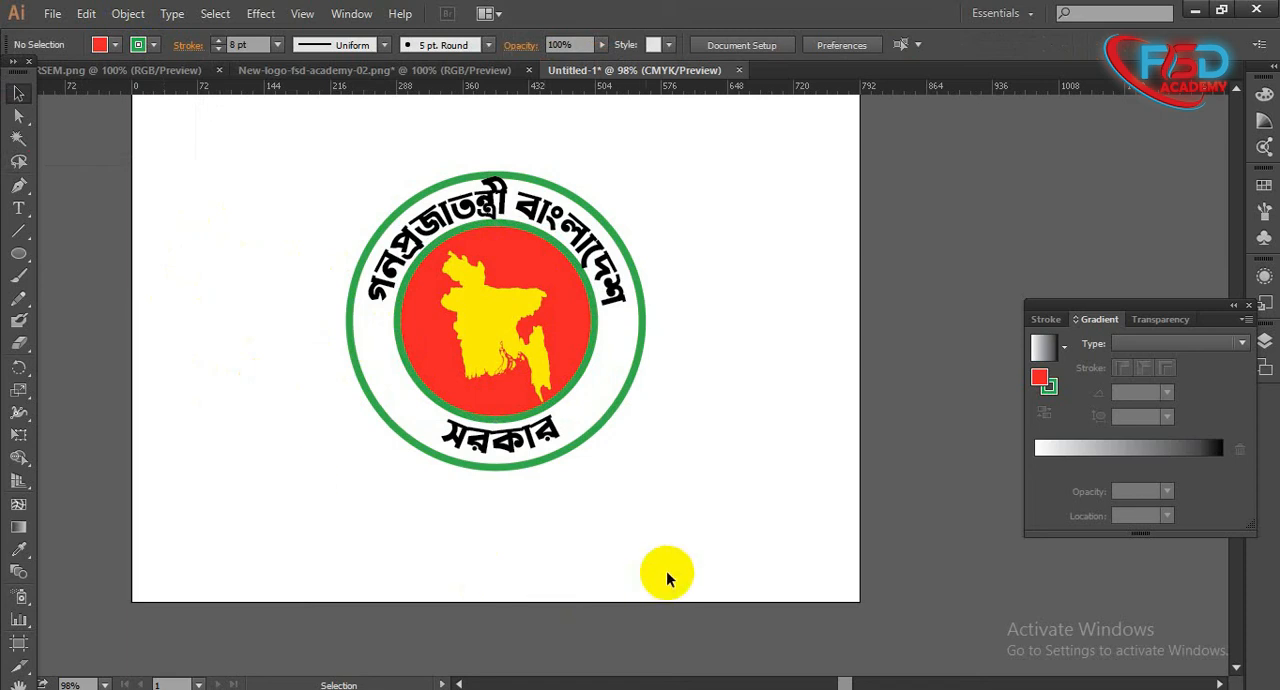
# - Set the stroke weight of the red inner circle to 6 pt
pyautogui.click(573, 343)
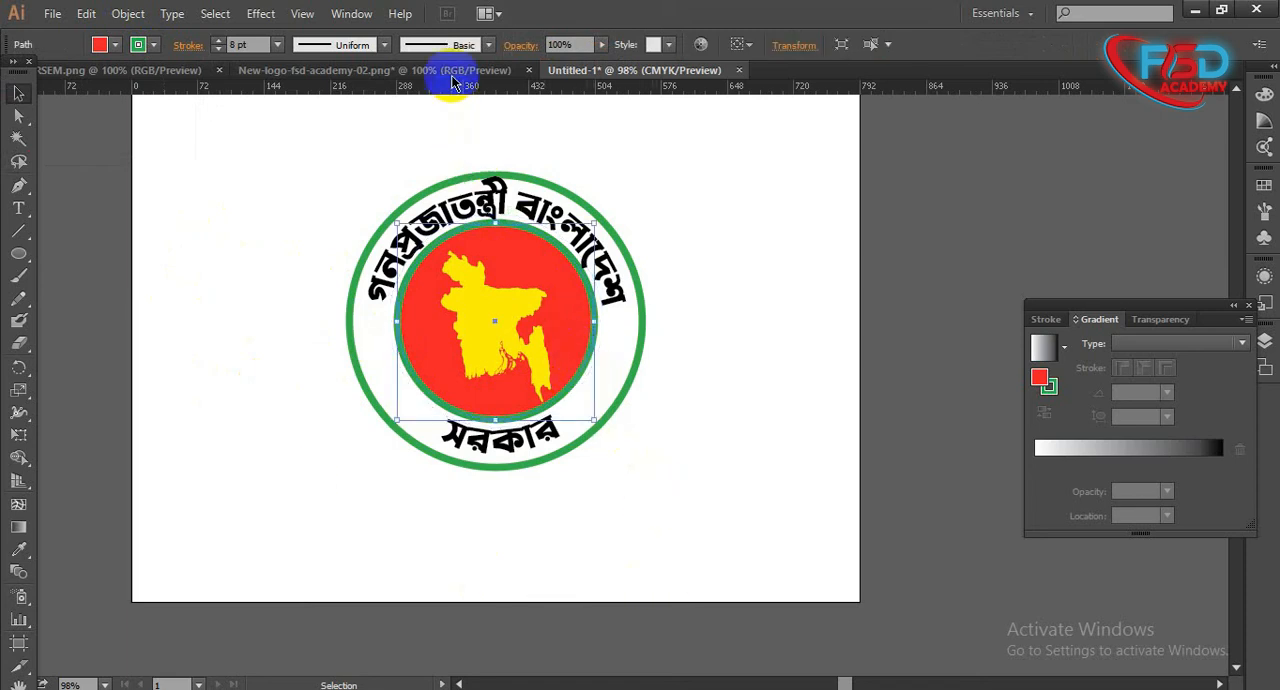
pyautogui.write('6')
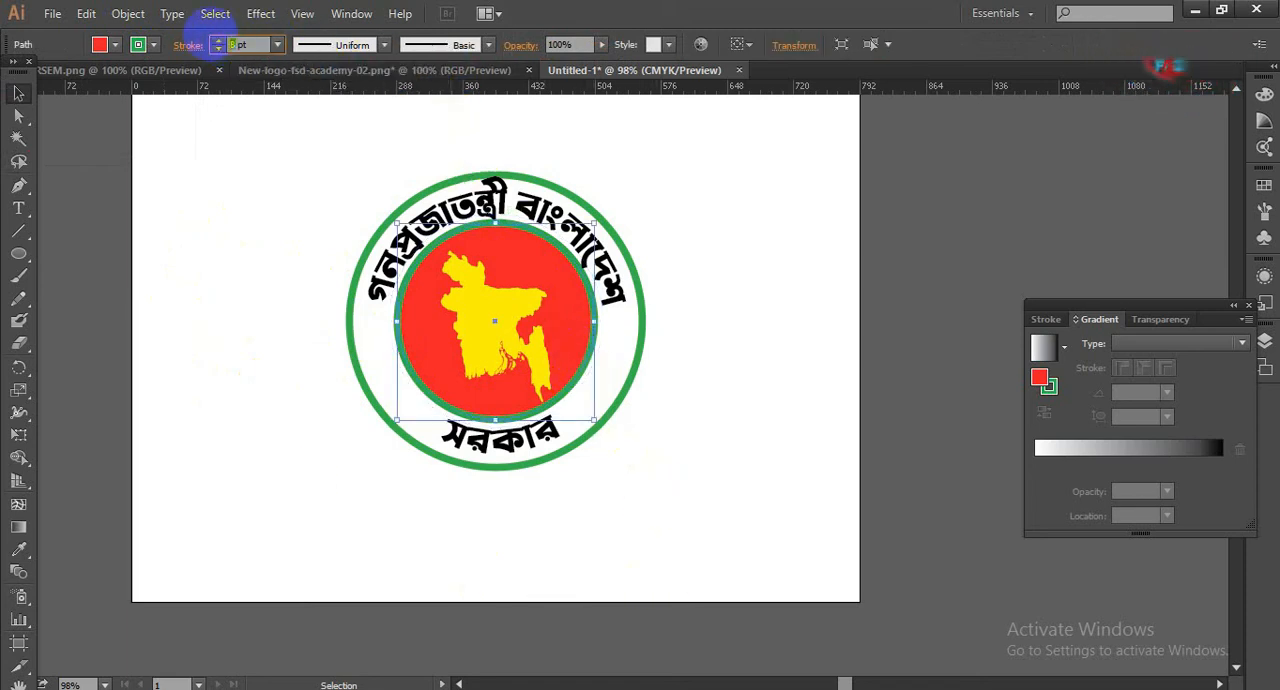
pyautogui.press('Return')
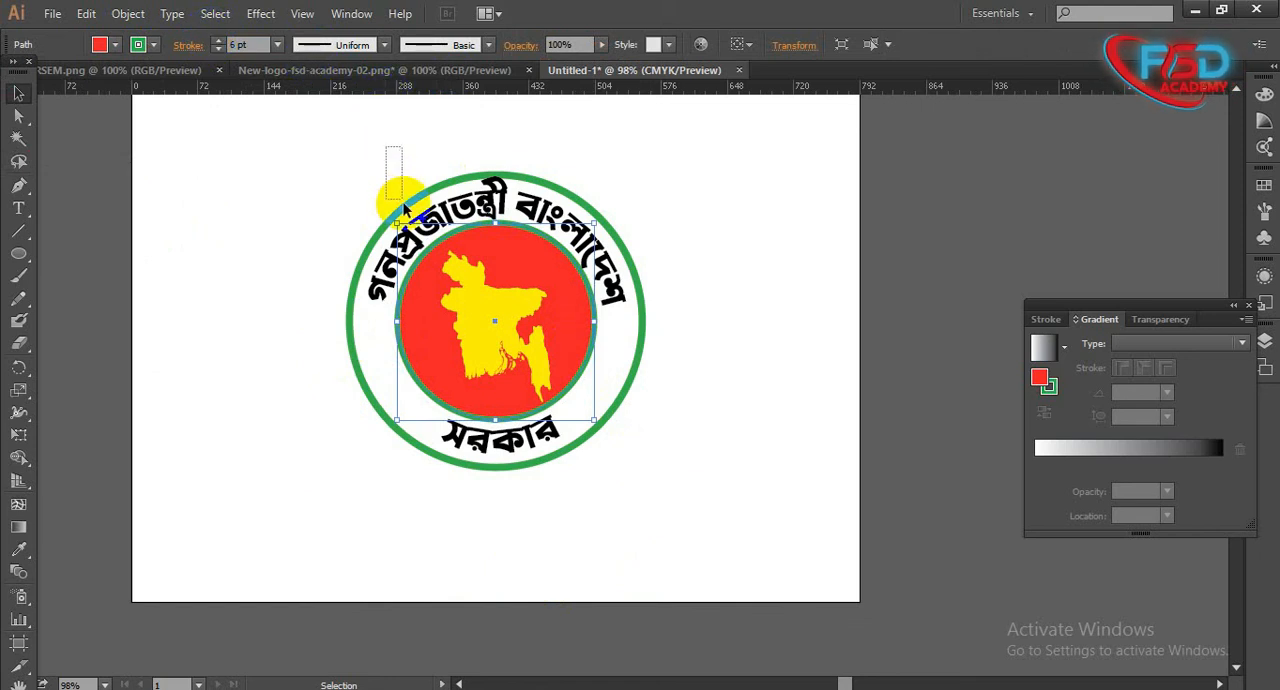
# - Reduce the outer circle's green stroke weight to 6 pt and deselect it
pyautogui.moveTo(403, 209); pyautogui.dragTo(403, 209)
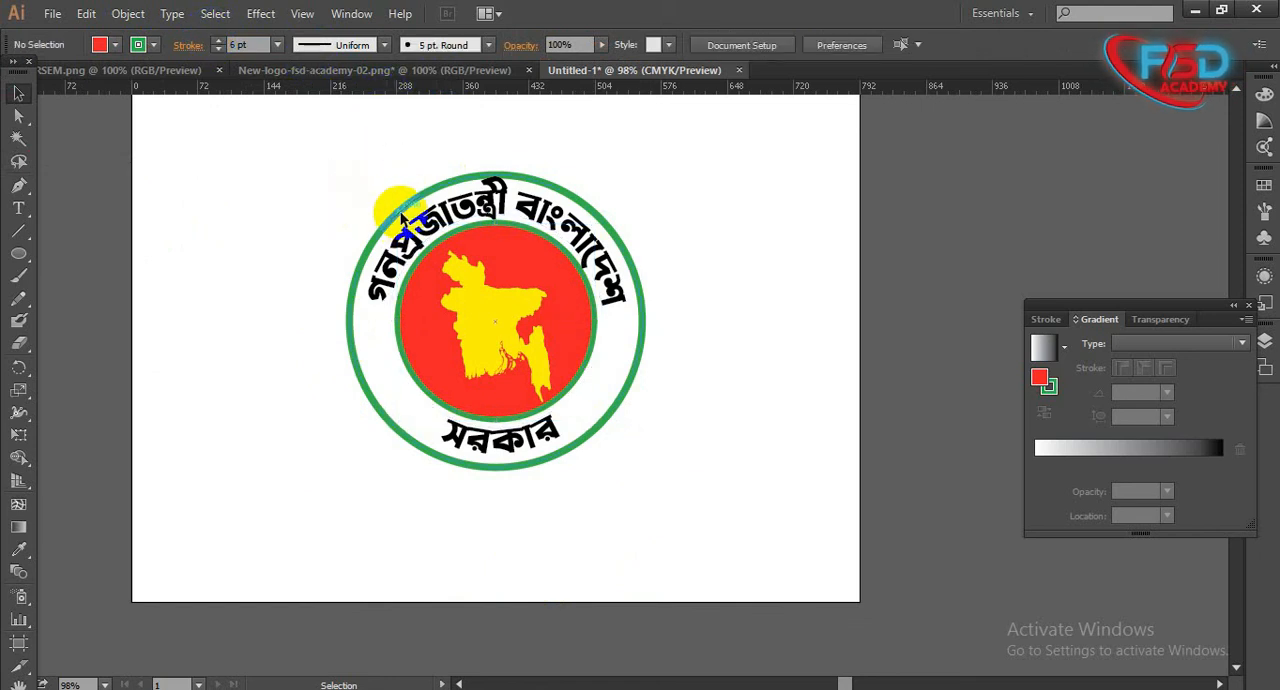
pyautogui.click(403, 215)
pyautogui.click(216, 49)
pyautogui.click(216, 49)
pyautogui.click(762, 428)
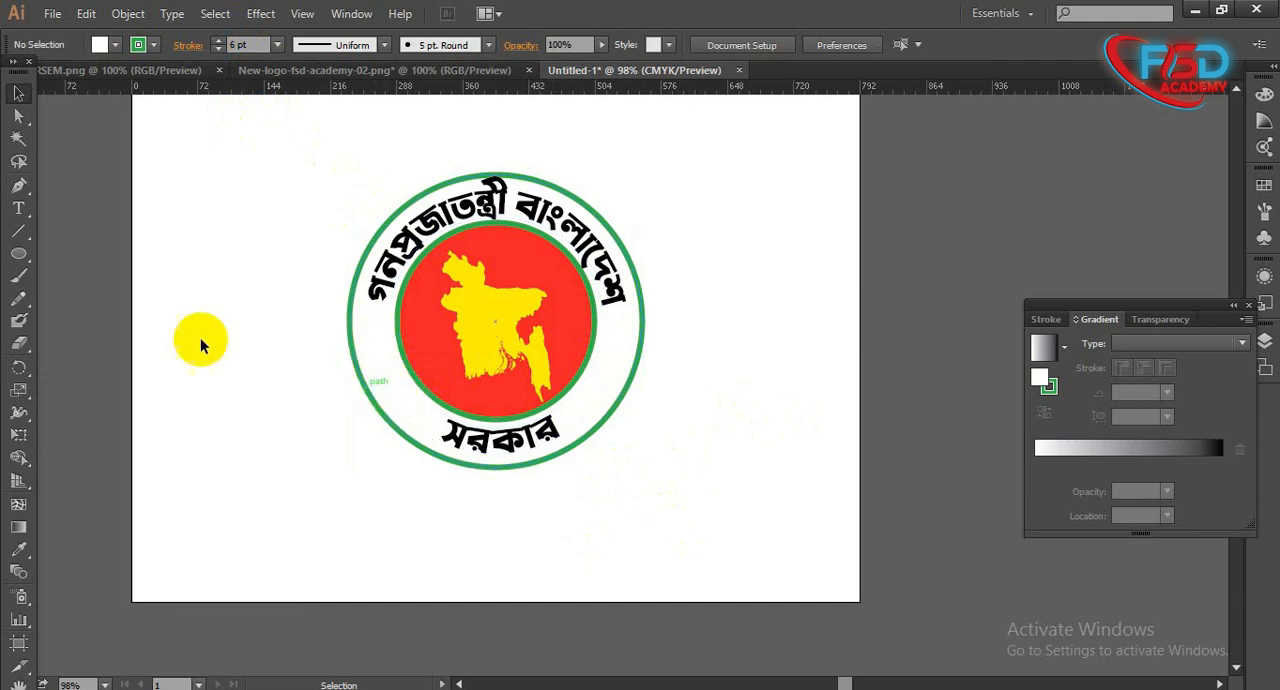
# - Draw a five-pointed star on the empty artboard area beside the logo
pyautogui.moveTo(26, 263); pyautogui.dragTo(86, 337)
pyautogui.moveTo(194, 320); pyautogui.dragTo(214, 351)
pyautogui.click(18, 92)
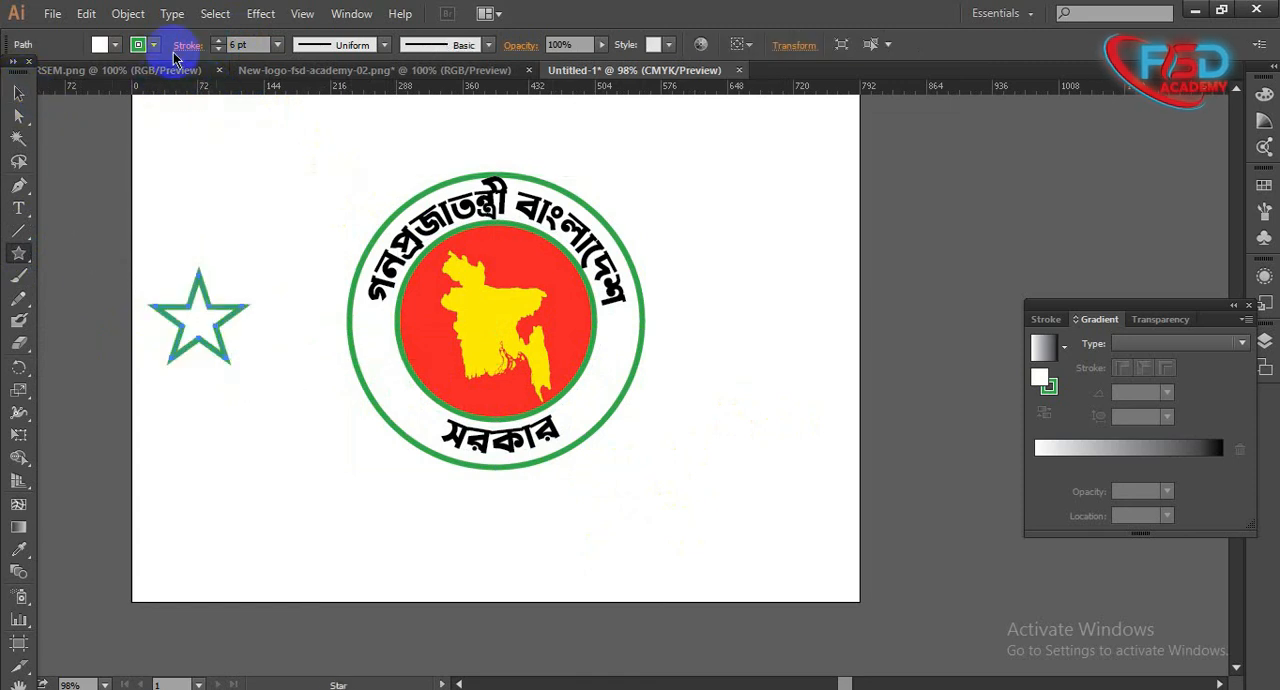
# - Remove the star's stroke and fill the star with red
pyautogui.click(140, 44)
pyautogui.click(13, 77)
pyautogui.click(115, 44)
pyautogui.click(66, 77)
# - Place small copies of the red star in the white ring, two on each side between the upper and lower Bengali text
pyautogui.moveTo(199, 316); pyautogui.dragTo(596, 393)
pyautogui.moveTo(593, 392); pyautogui.dragTo(614, 357)
pyautogui.click(677, 422)
pyautogui.moveTo(708, 504); pyautogui.dragTo(205, 132)
pyautogui.click(731, 436)
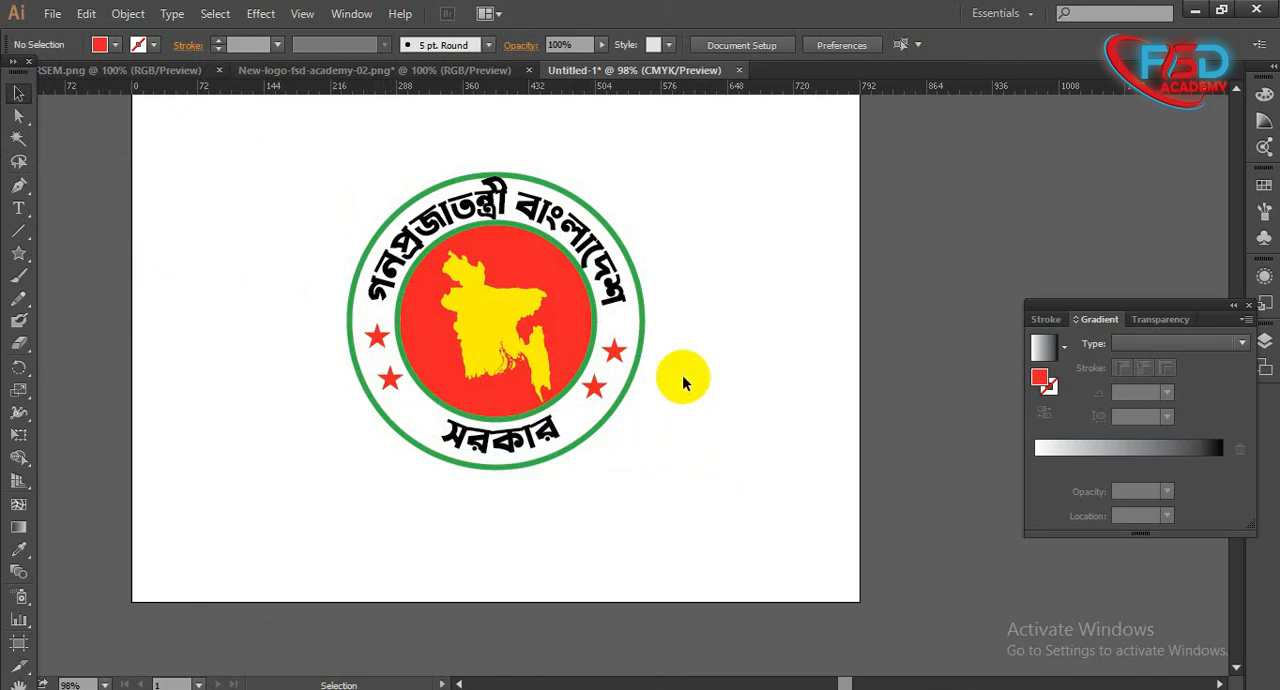
# - Switch to the RSEM.png document and look over its circular logo for comparison
pyautogui.moveTo(726, 544); pyautogui.dragTo(680, 490)
pyautogui.click(303, 191)
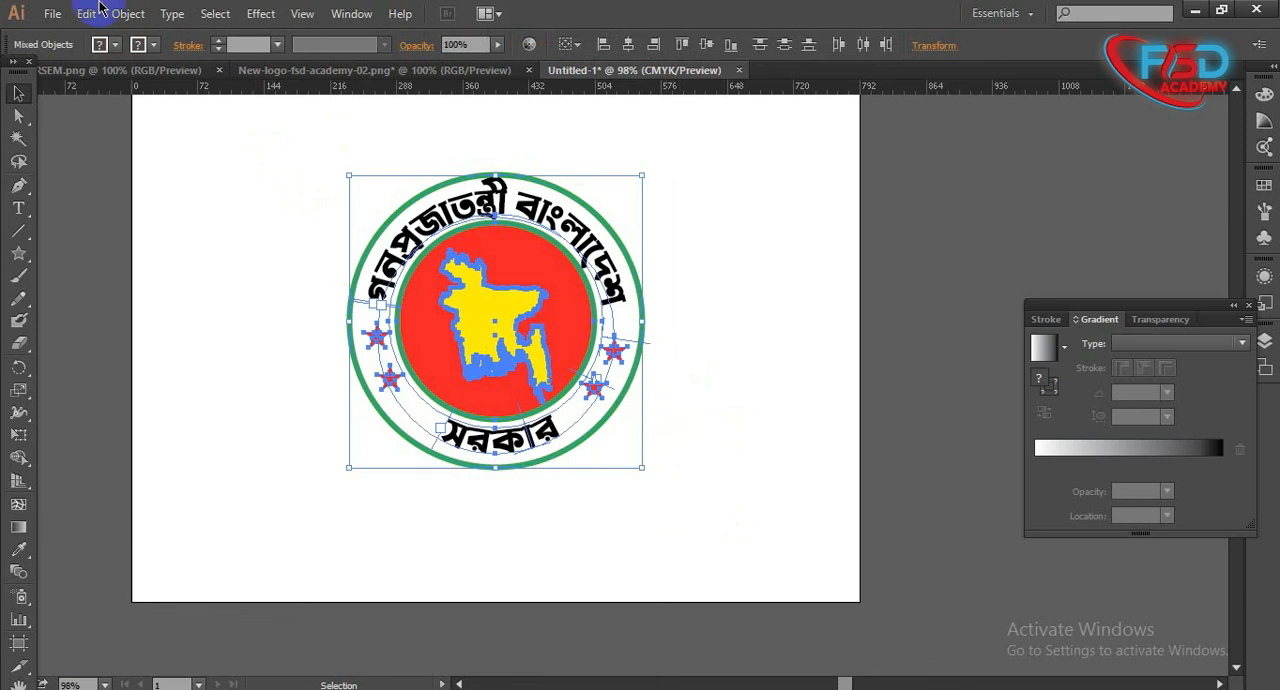
pyautogui.click(116, 78)
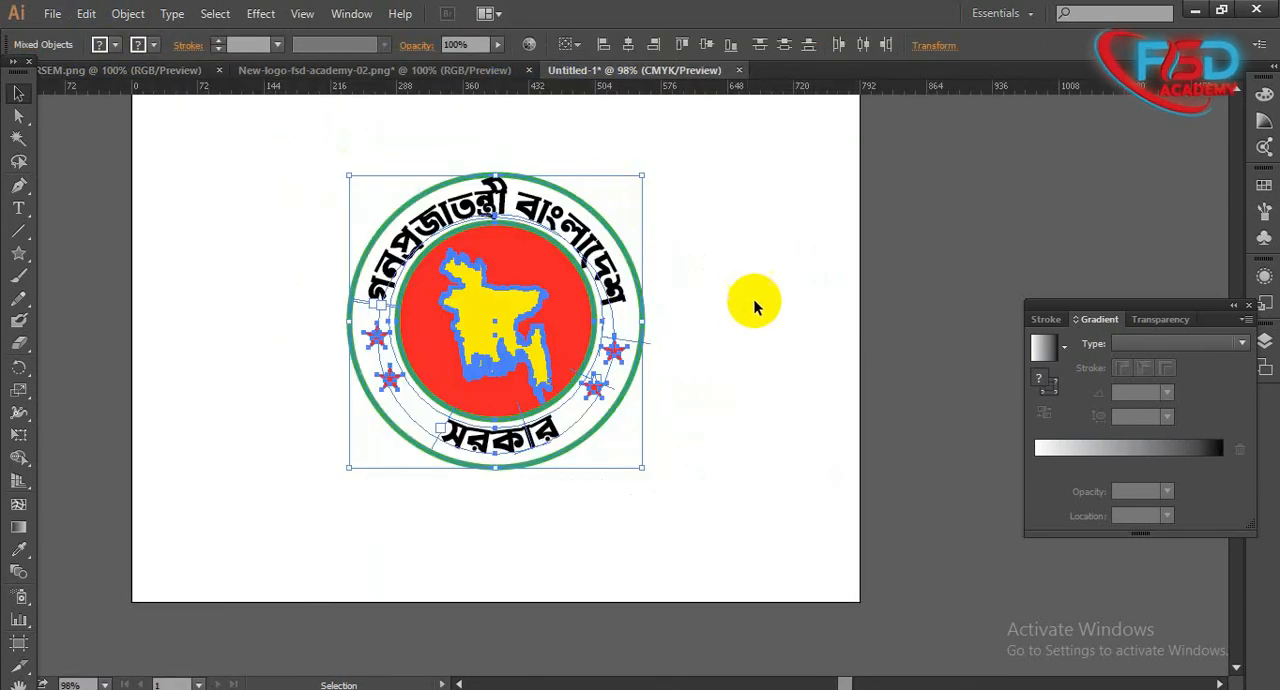
pyautogui.moveTo(805, 239); pyautogui.dragTo(320, 290)
pyautogui.click(320, 290)
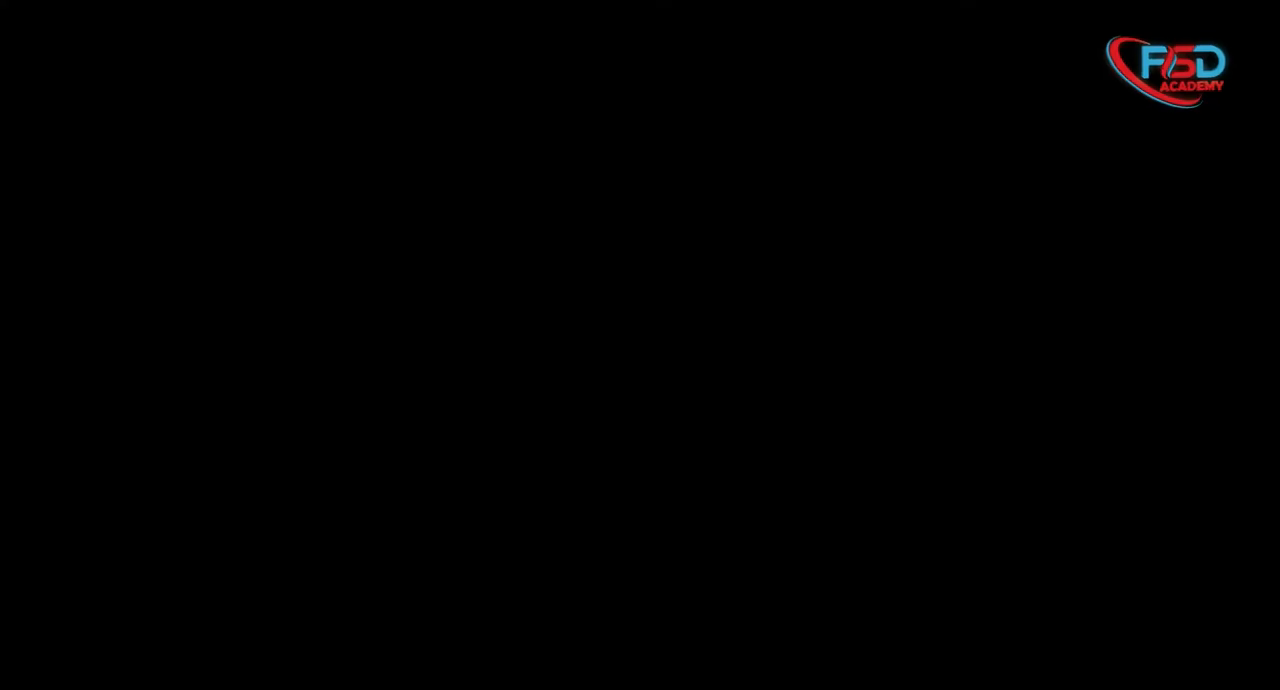
# - Examine the completed Bangladesh government logo up close, checking its ring text, stars, circles and map
pyautogui.moveTo(914, 504); pyautogui.dragTo(972, 437)
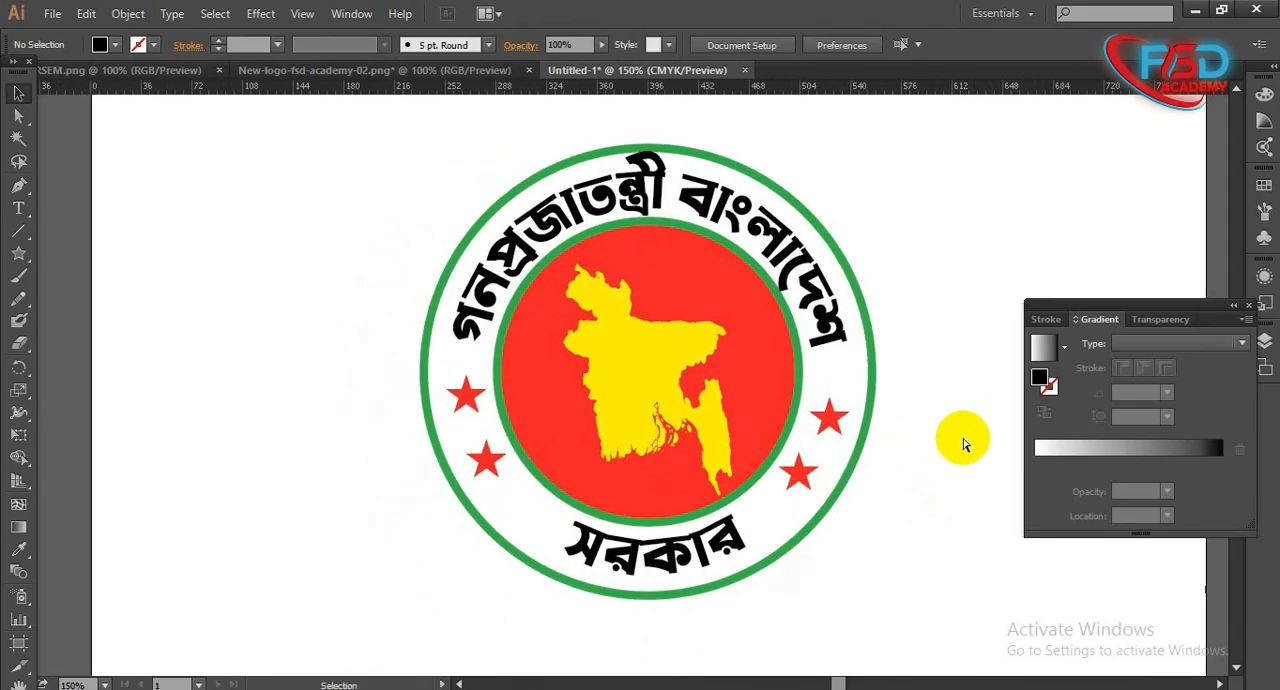
pyautogui.hotkey('ctrl', '+')
pyautogui.moveTo(1006, 496); pyautogui.dragTo(972, 528)
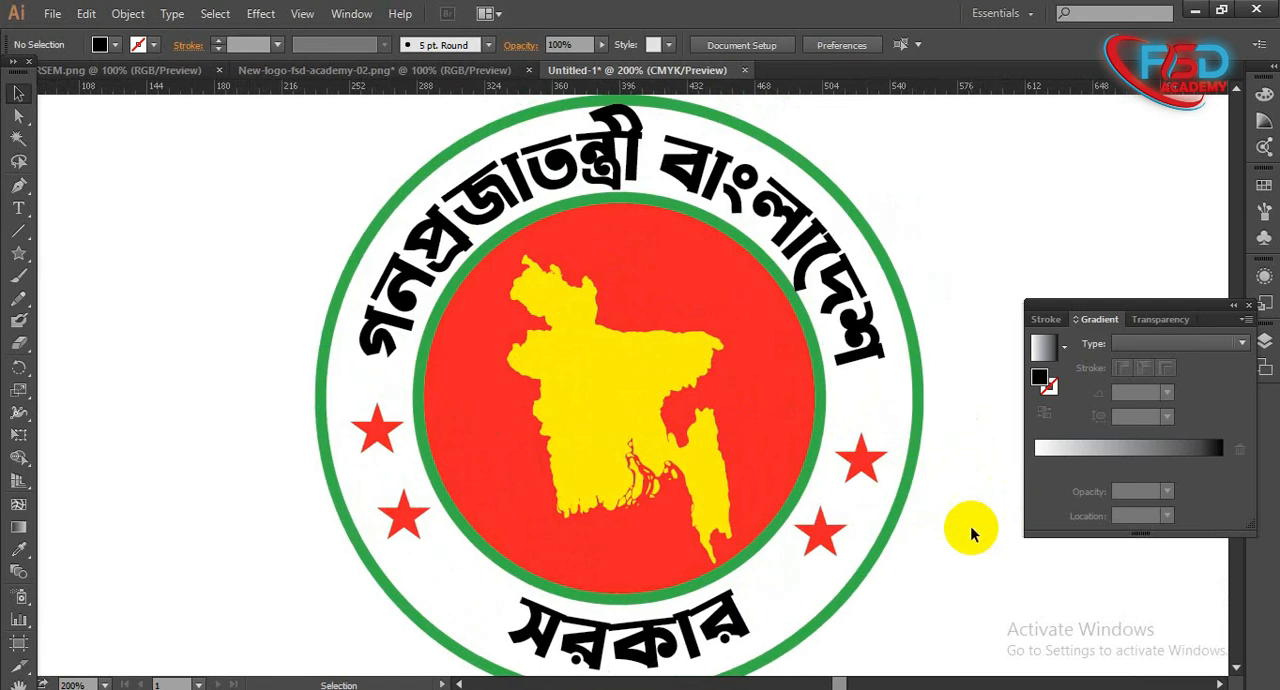
pyautogui.hotkey('ctrl', '-')
pyautogui.moveTo(297, 243); pyautogui.dragTo(911, 623)
pyautogui.click(925, 569)
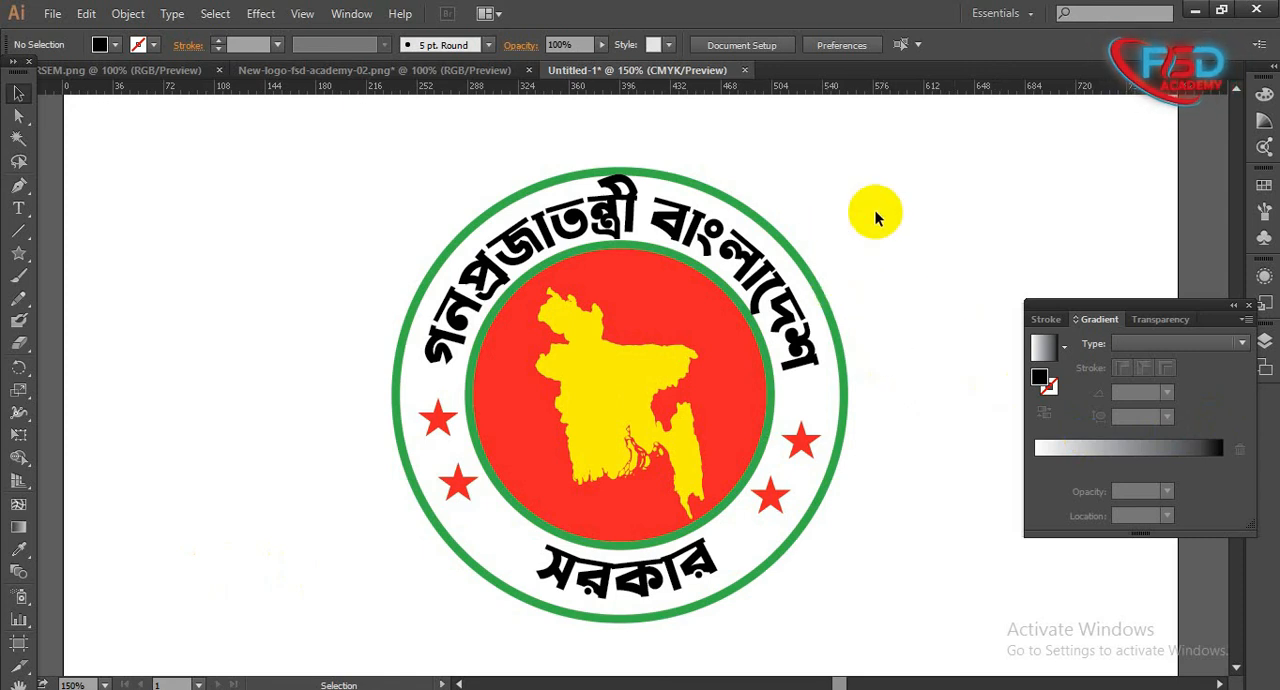
pyautogui.moveTo(920, 108); pyautogui.dragTo(375, 540)
pyautogui.click(347, 395)
pyautogui.moveTo(337, 237); pyautogui.dragTo(300, 257)
pyautogui.click(922, 604)
pyautogui.click(300, 251)
pyautogui.moveTo(294, 198); pyautogui.dragTo(896, 568)
pyautogui.click(337, 250)
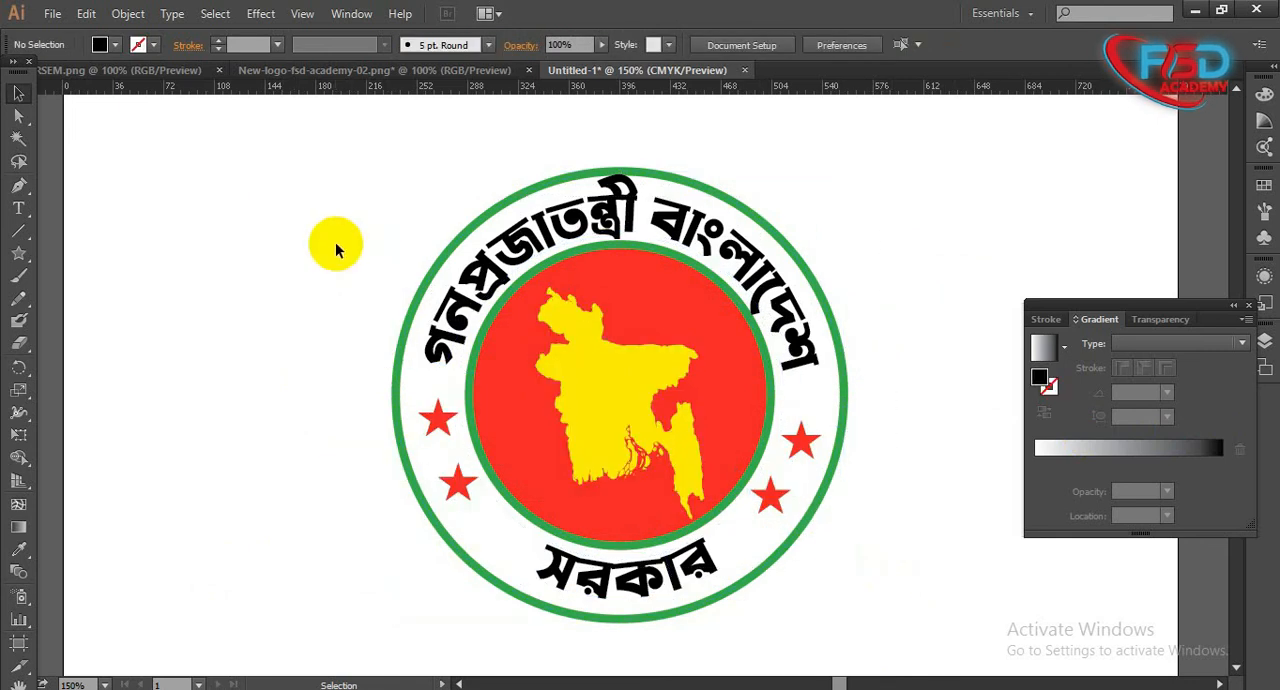